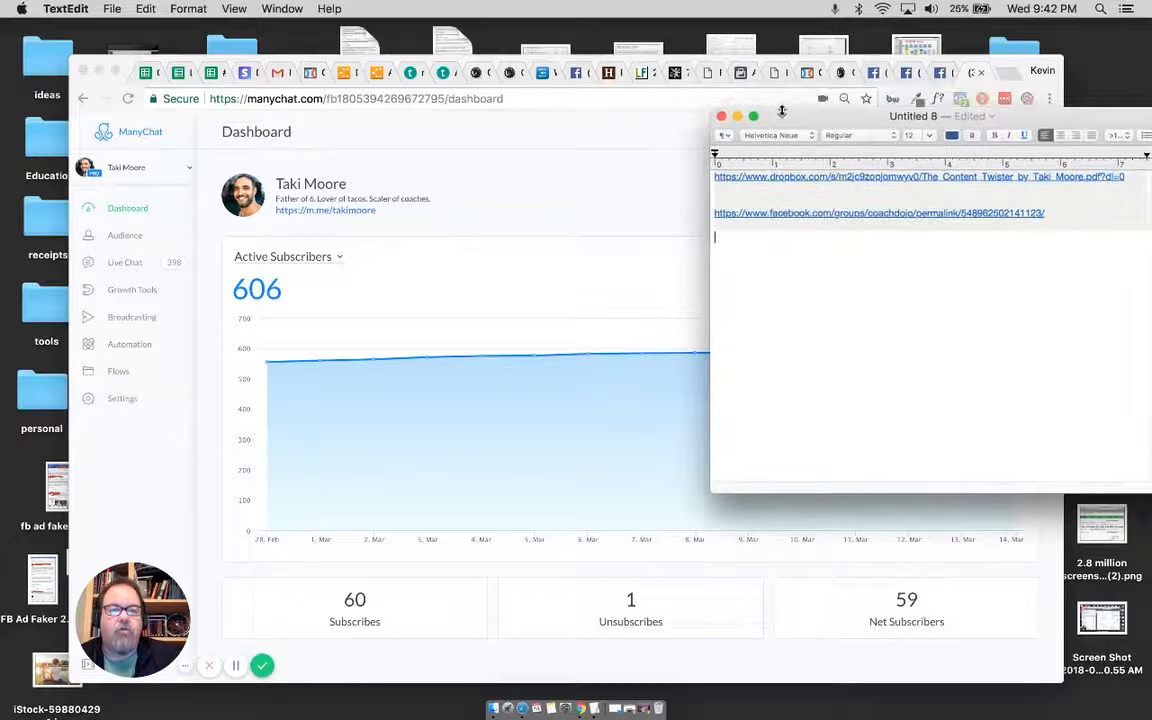
# Step: Bring the TextEdit notes in front of the browser and move the window so both saved links are fully visible
pyautogui.moveTo(761, 61); pyautogui.dragTo(754, 51)
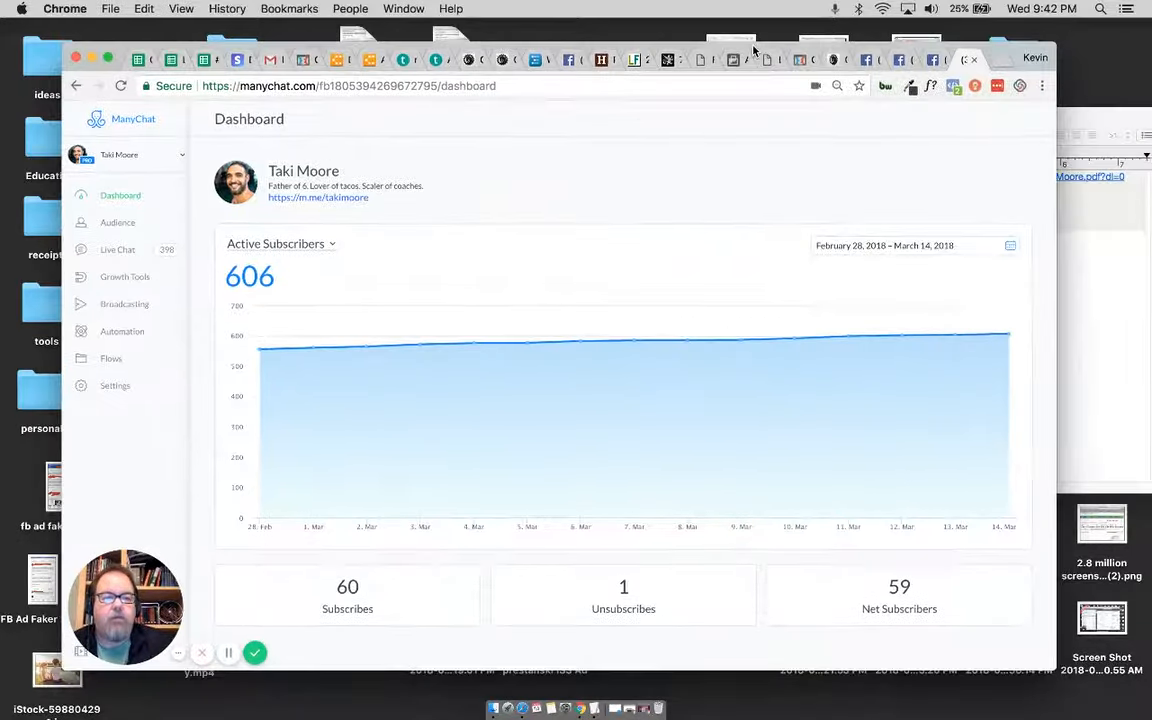
pyautogui.click(1080, 120)
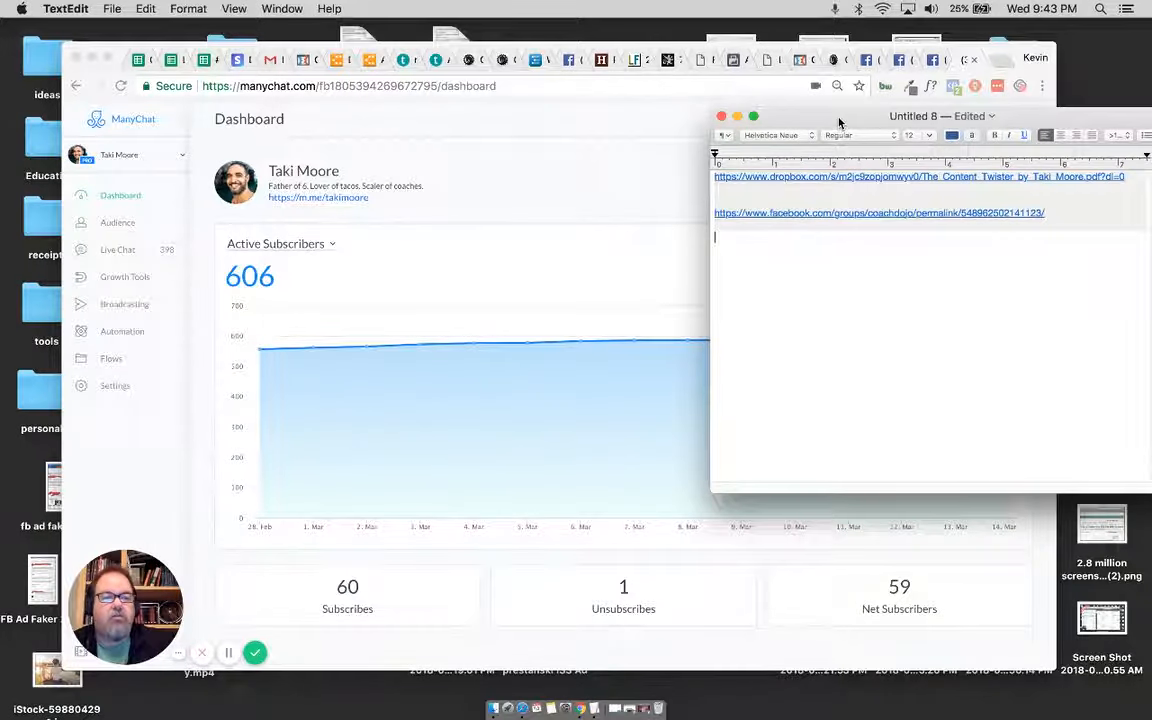
pyautogui.moveTo(838, 122); pyautogui.dragTo(816, 122)
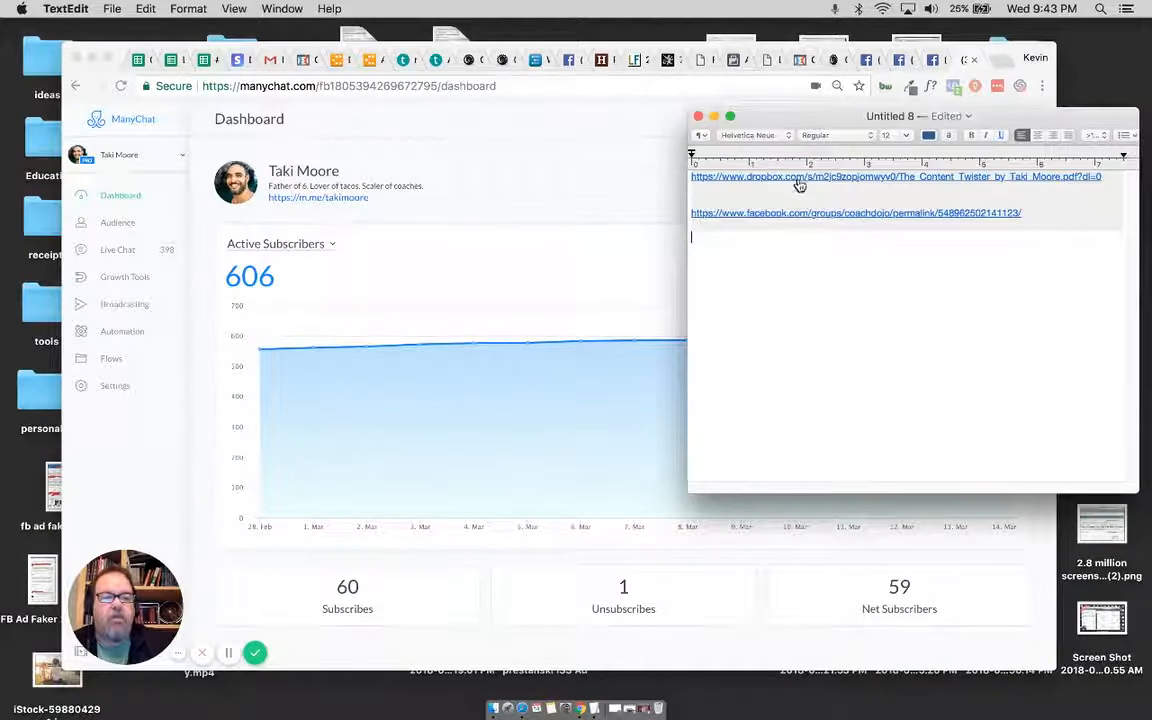
pyautogui.click(1103, 177)
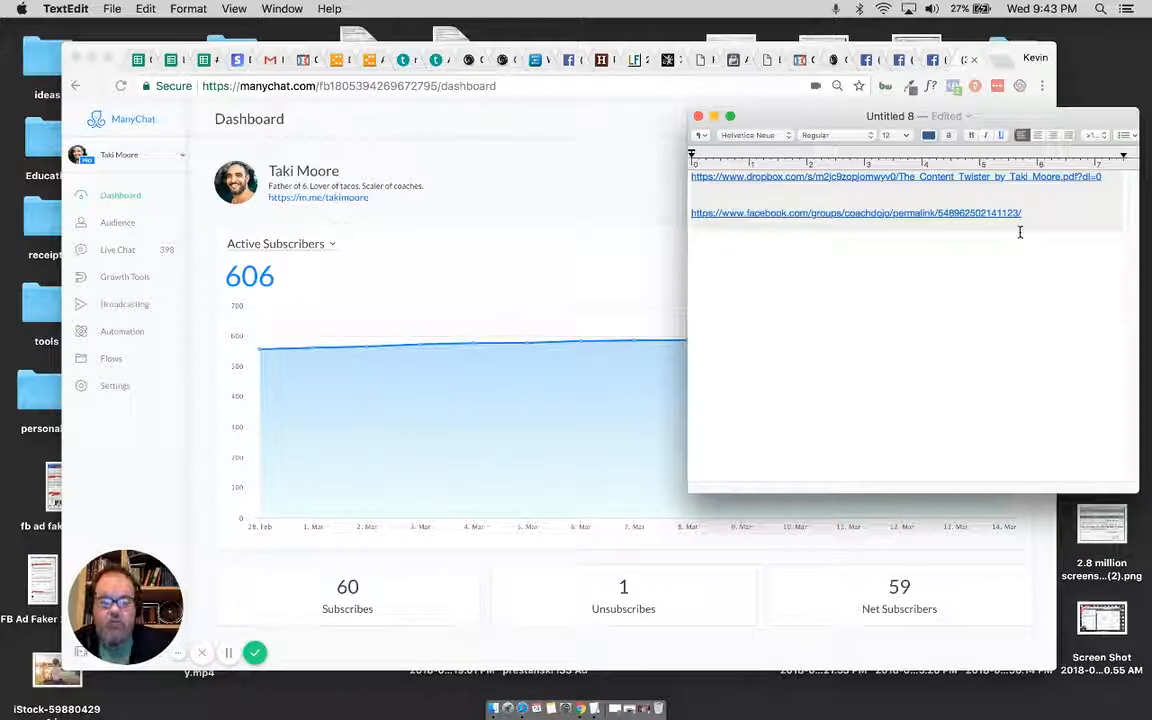
# Step: Switch to ManyChat in Chrome and open the PAD Sequence from the automation sequences
pyautogui.click(420, 253)
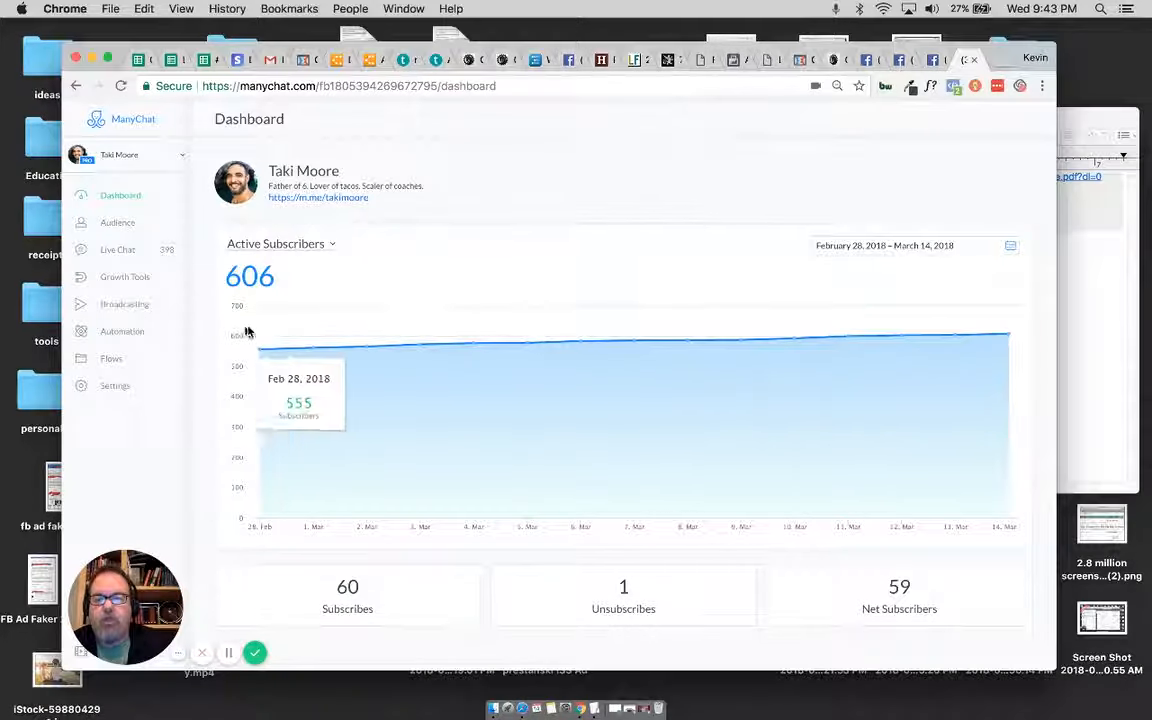
pyautogui.click(123, 340)
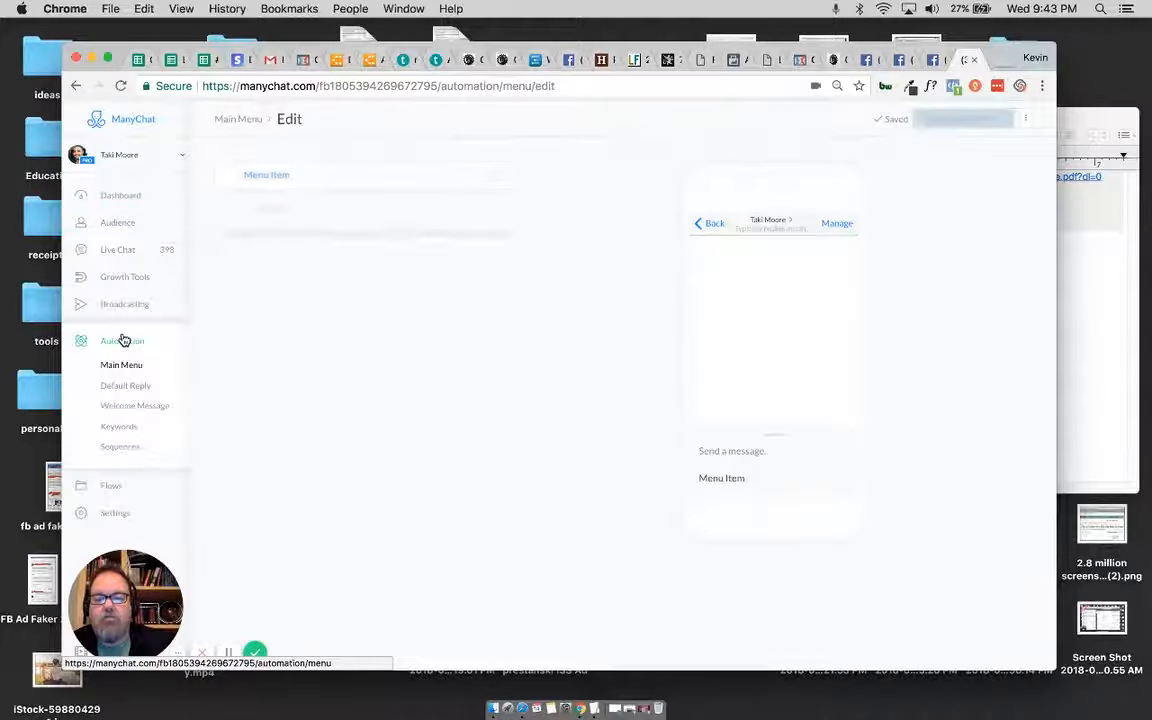
pyautogui.click(118, 446)
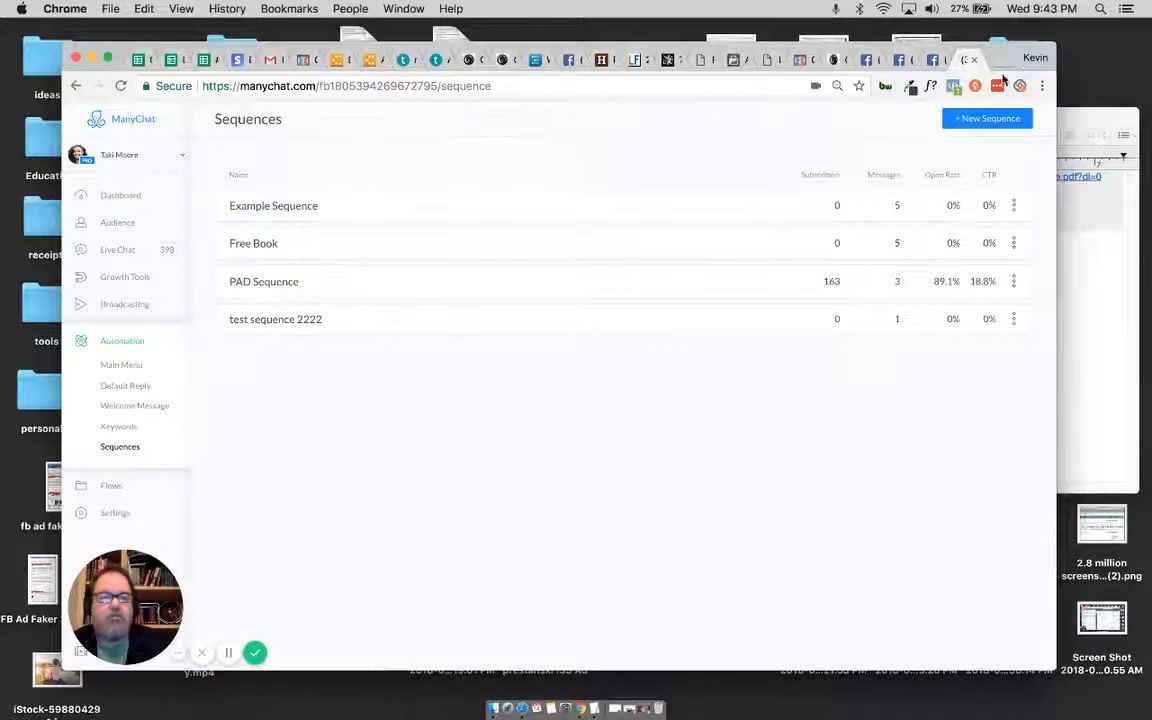
pyautogui.click(279, 294)
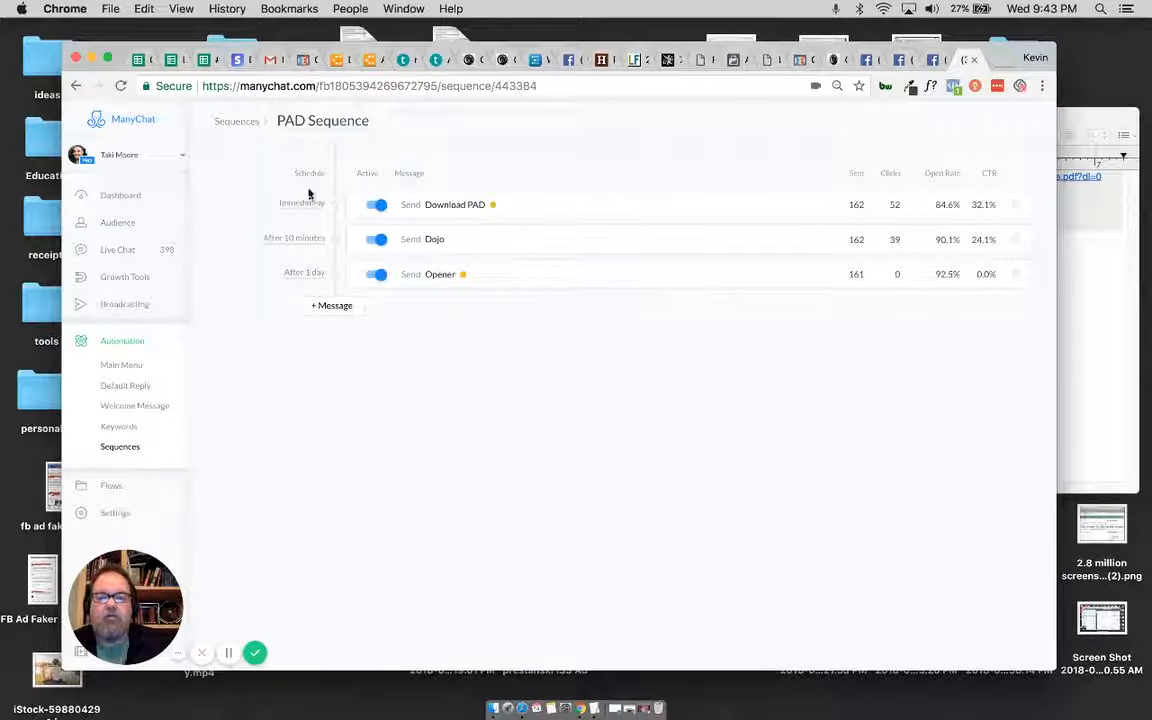
# Step: Copy the Download PAD message text "Click the Button below to download it now..." into the TextEdit notes below the links
pyautogui.click(441, 211)
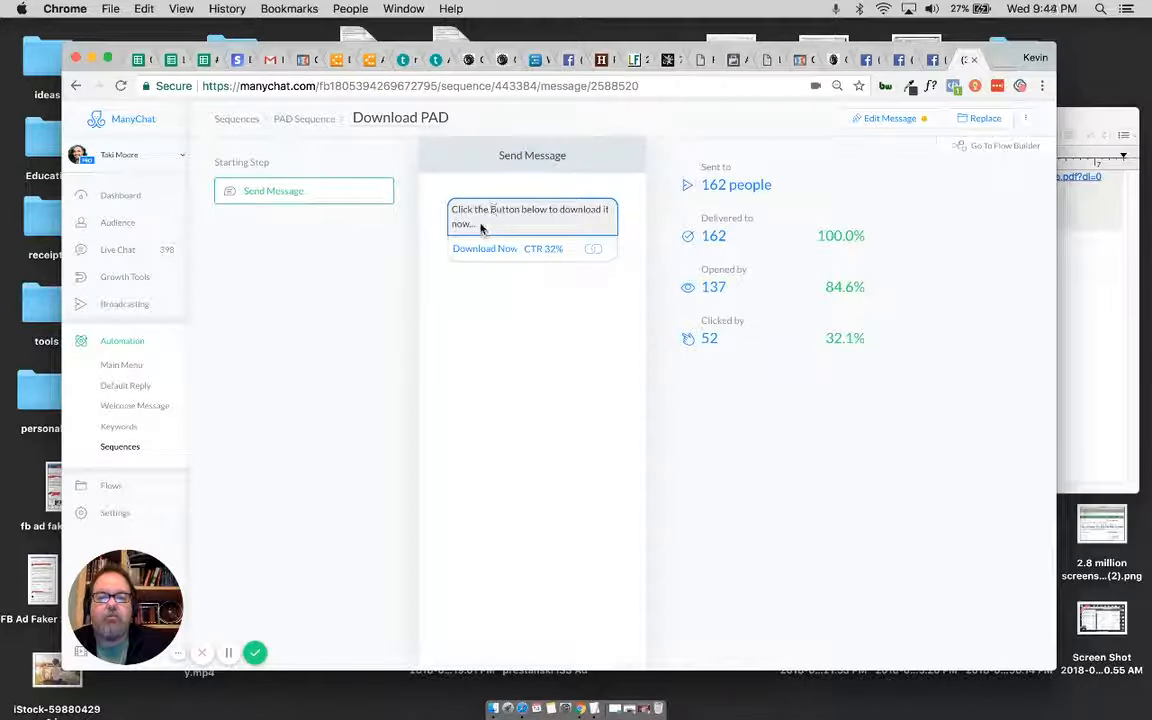
pyautogui.moveTo(481, 229); pyautogui.dragTo(452, 209)
pyautogui.press('super+c')
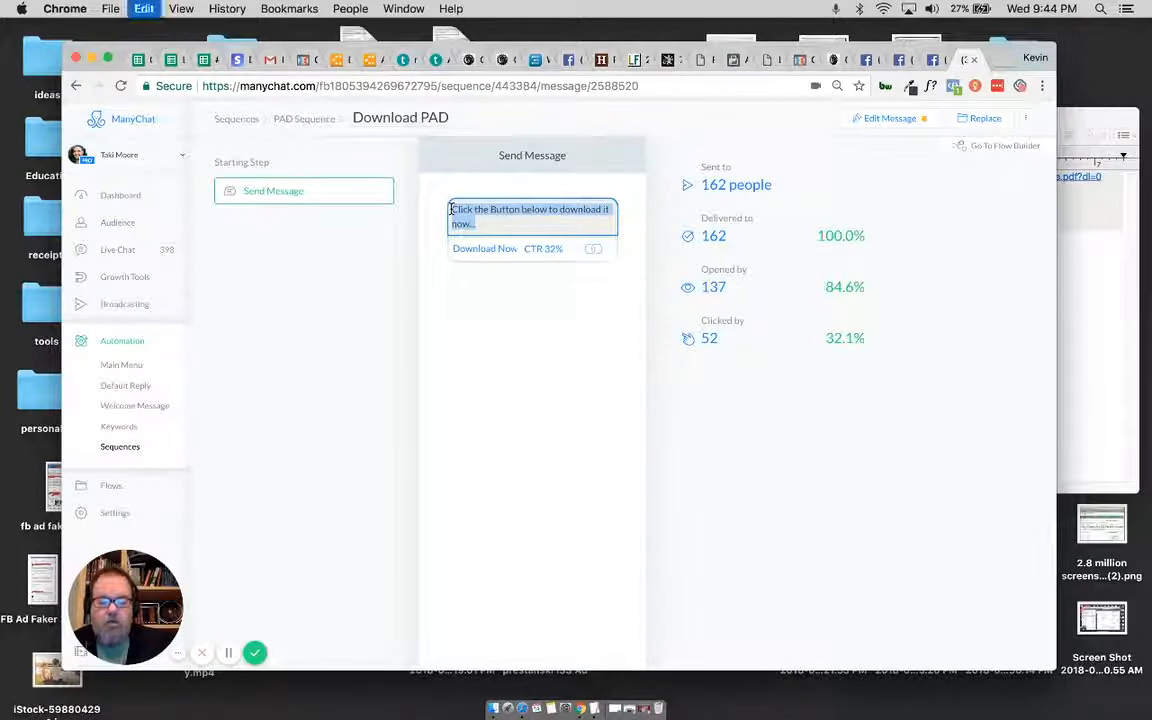
pyautogui.click(596, 708)
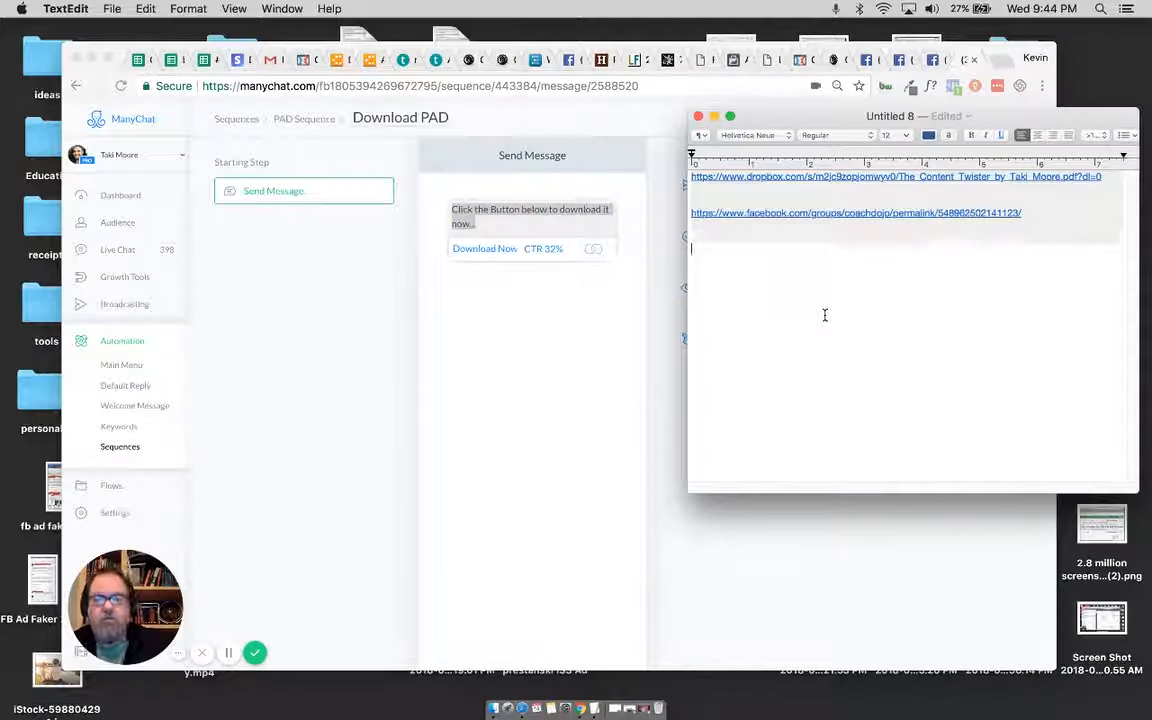
pyautogui.press('super+v')
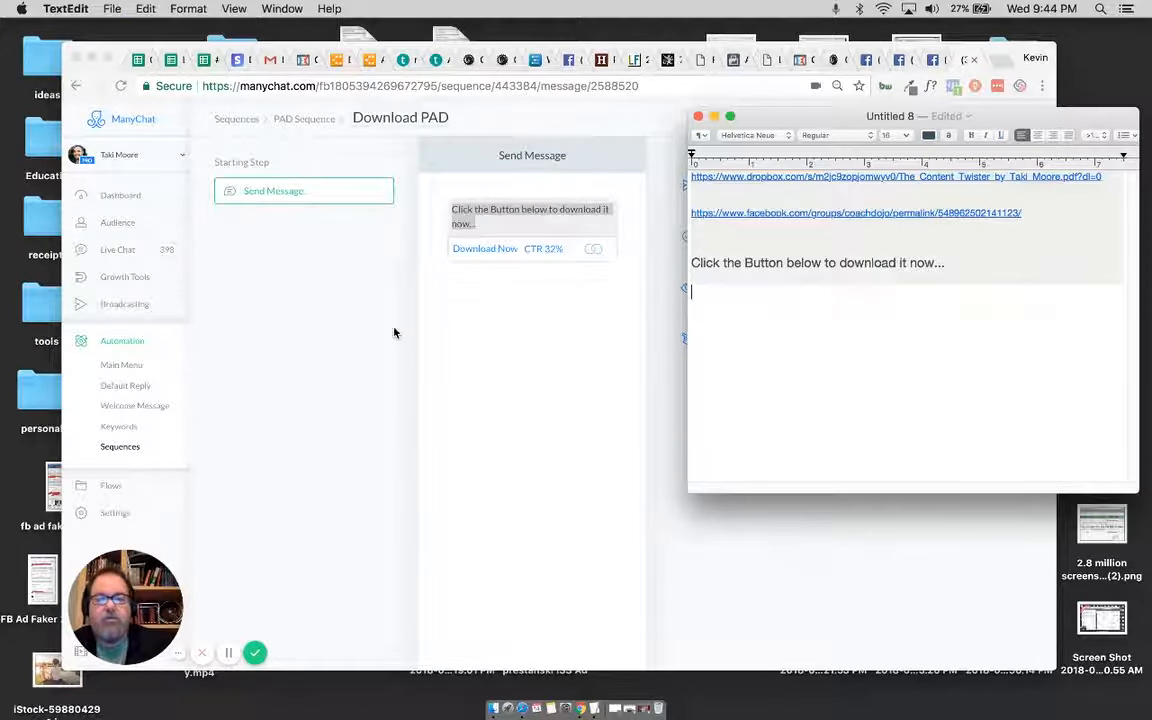
# Step: Return to the PAD Sequence message list, and add the heading "Download Twister" above the copied text in the TextEdit notes
pyautogui.click(485, 256)
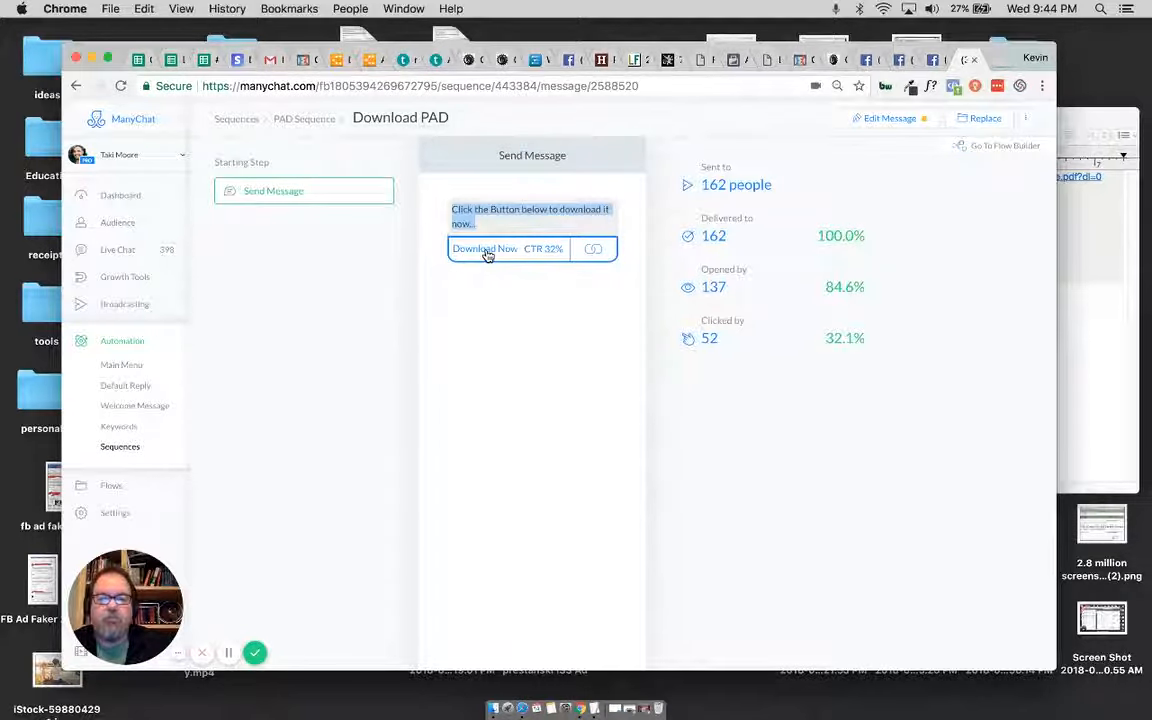
pyautogui.click(304, 119)
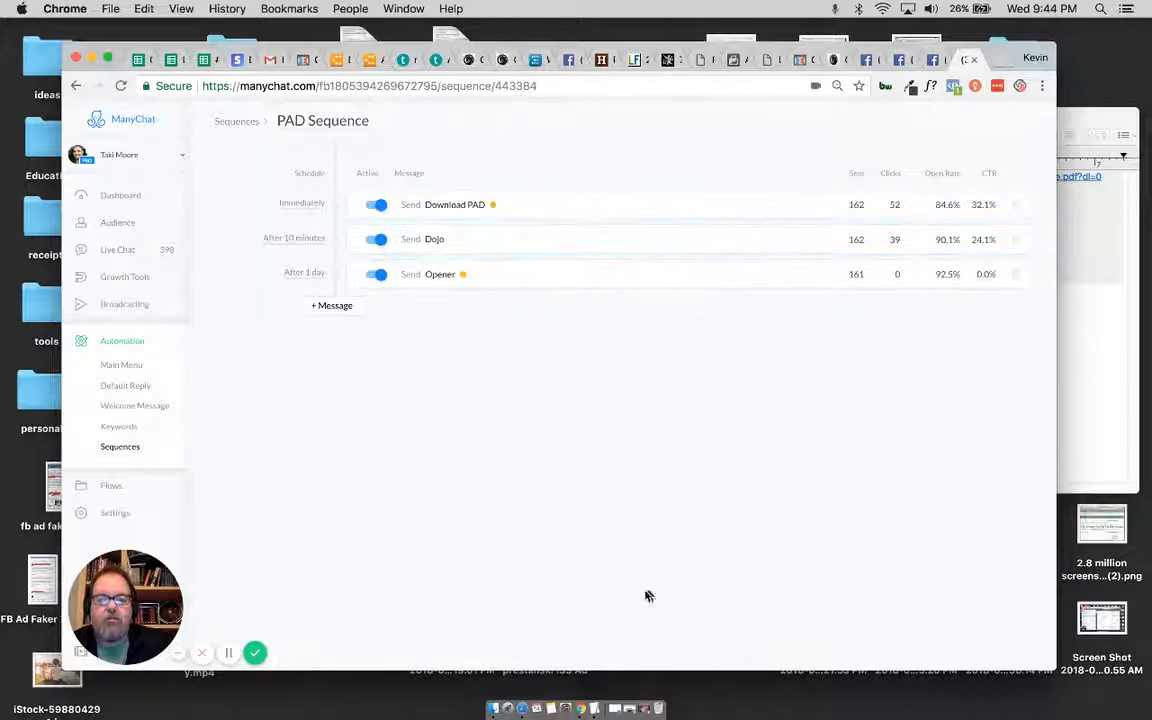
pyautogui.click(596, 708)
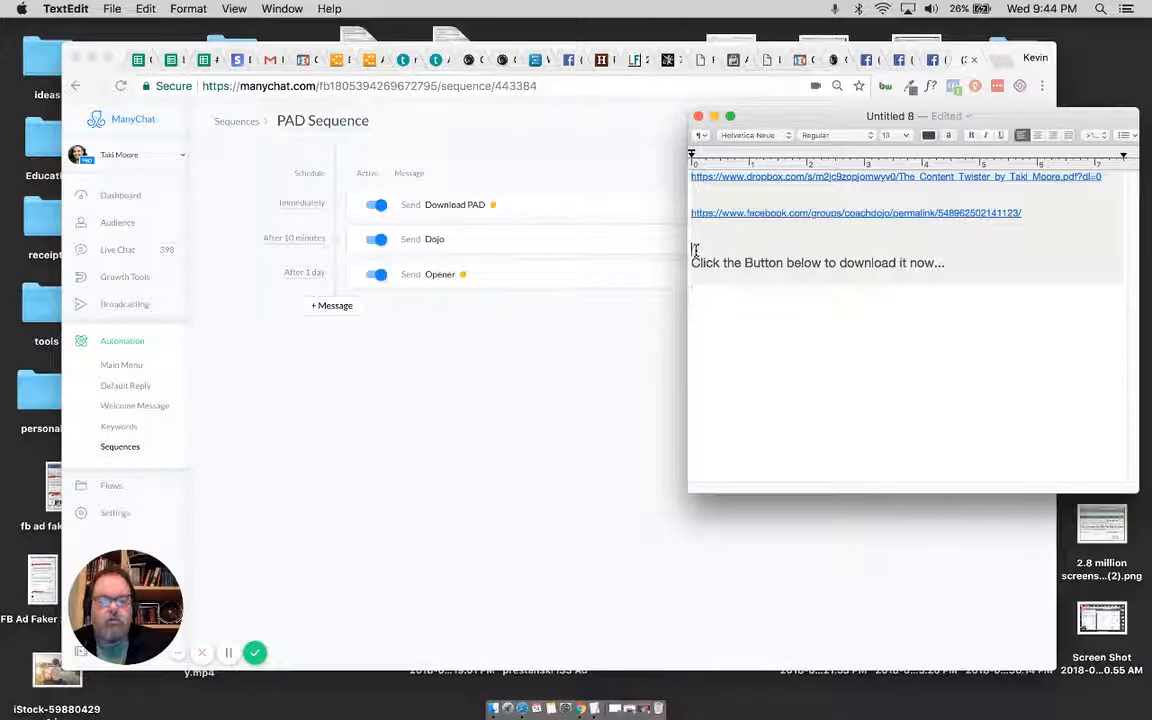
pyautogui.write('Downlo')
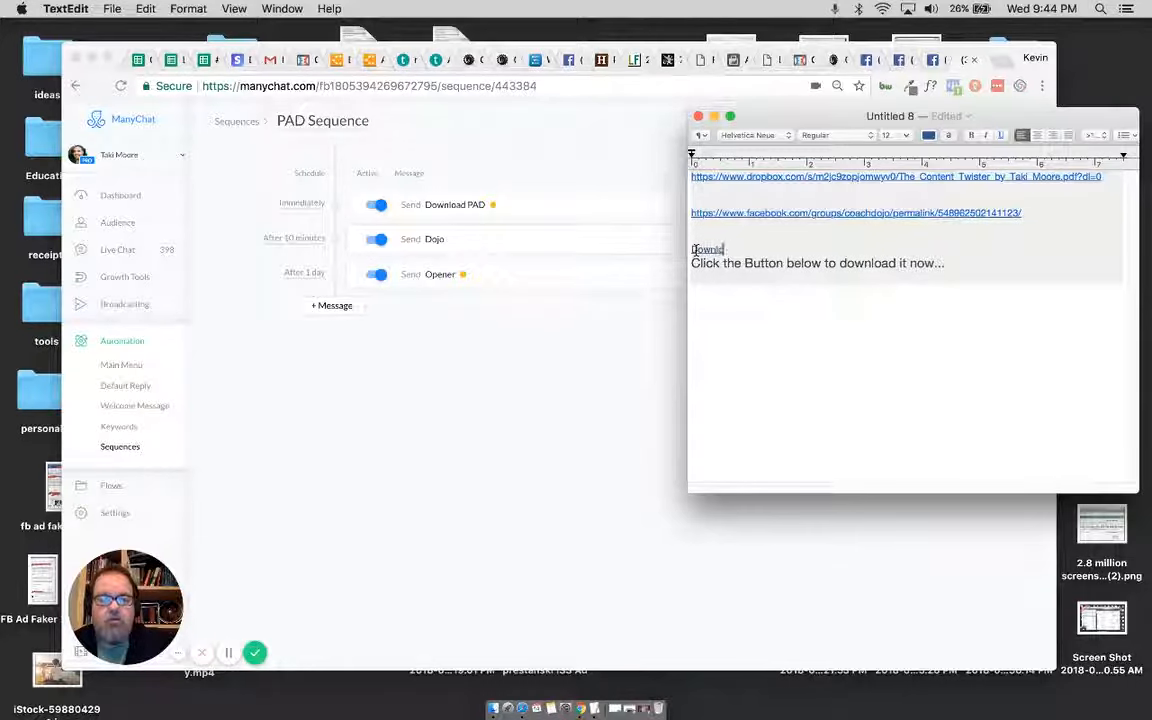
pyautogui.write('ad T')
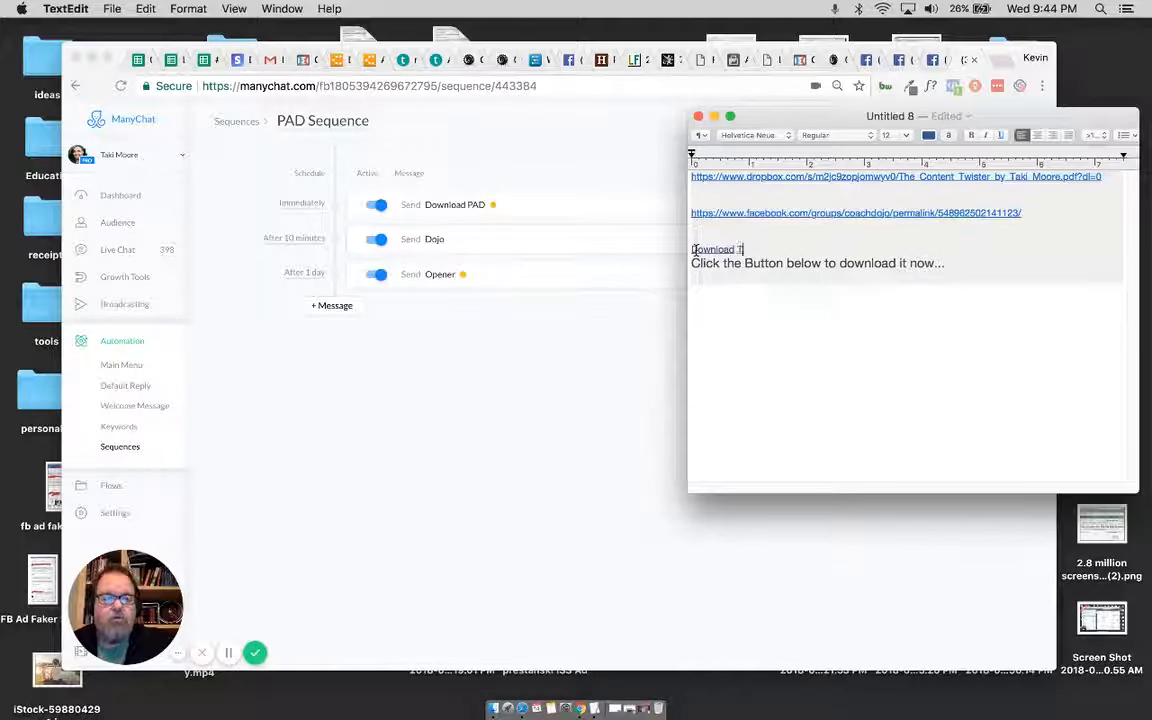
pyautogui.write('wister')
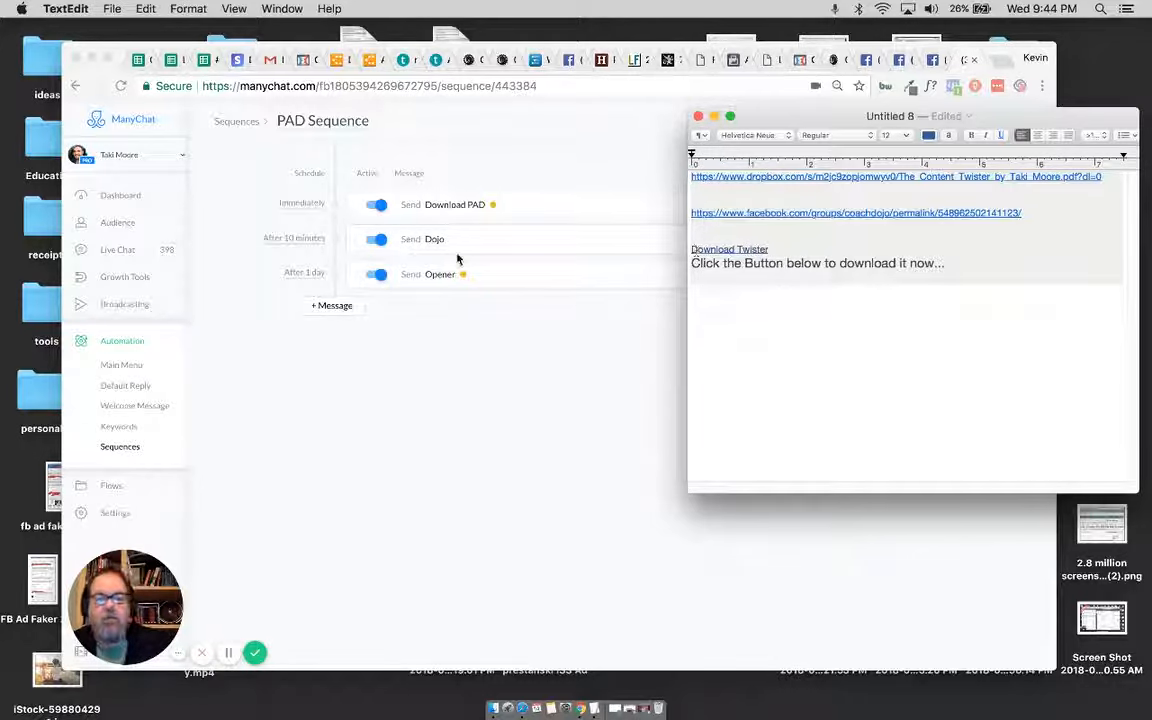
# Step: Add a "Dojo" heading to the notes and copy the full text of the sequence's Dojo message beneath it
pyautogui.click(797, 298)
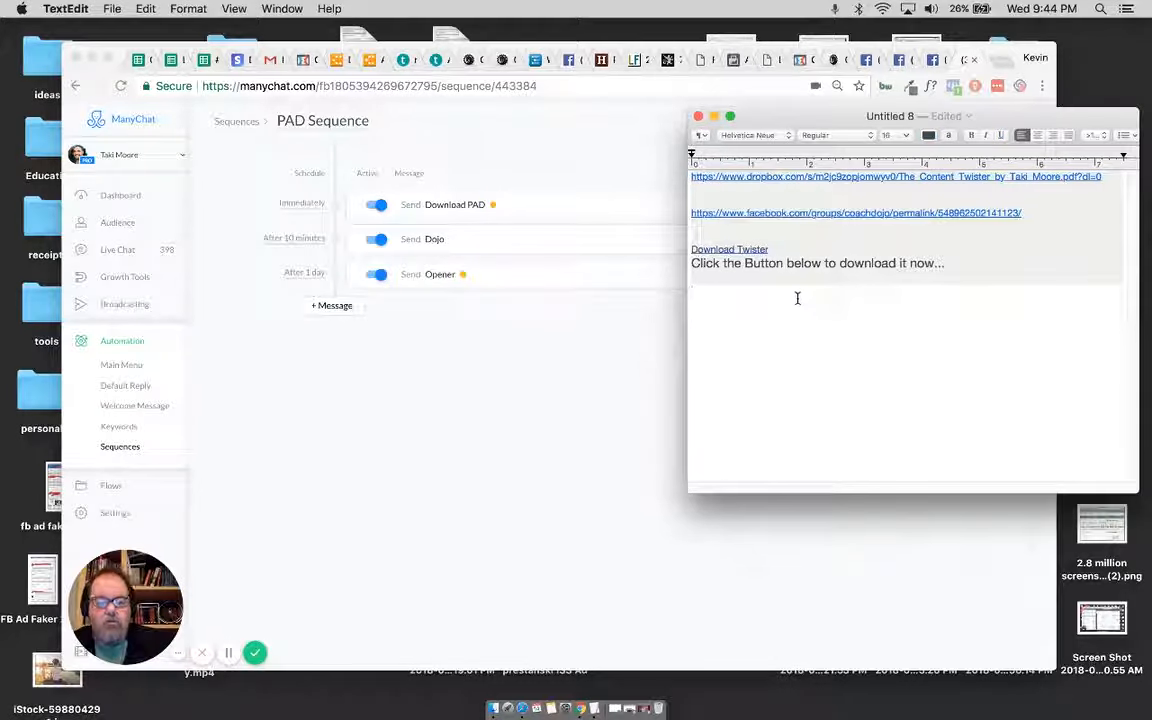
pyautogui.write('Dojo')
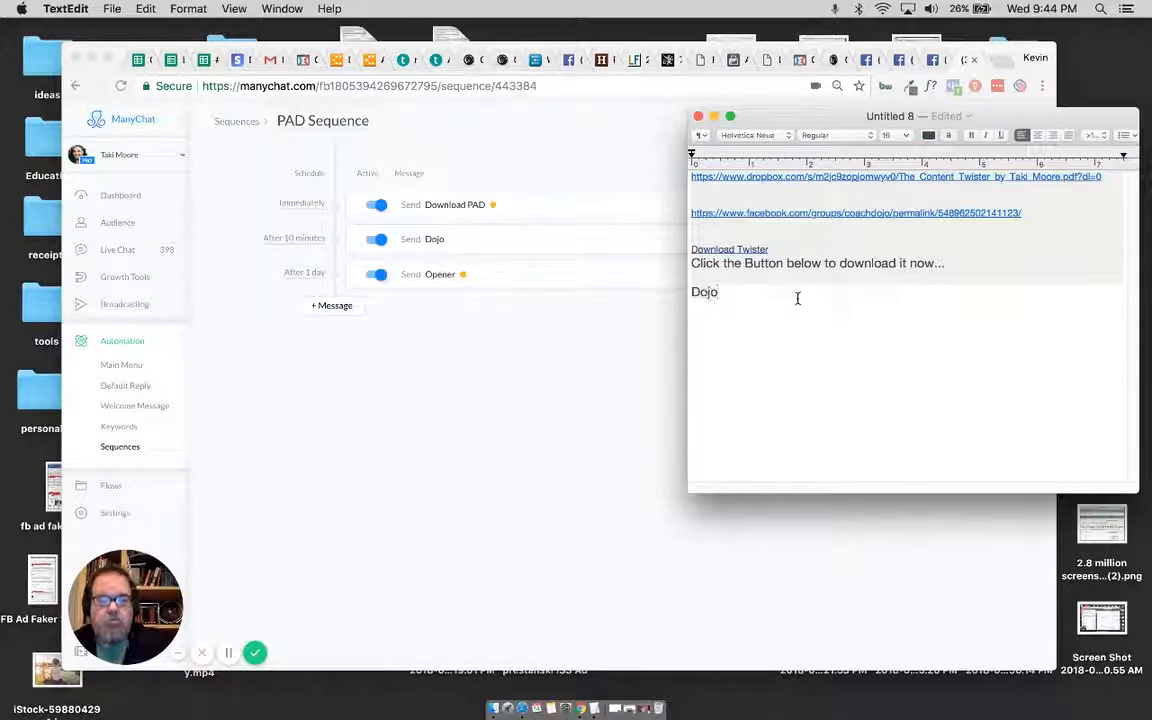
pyautogui.click(450, 324)
pyautogui.click(445, 243)
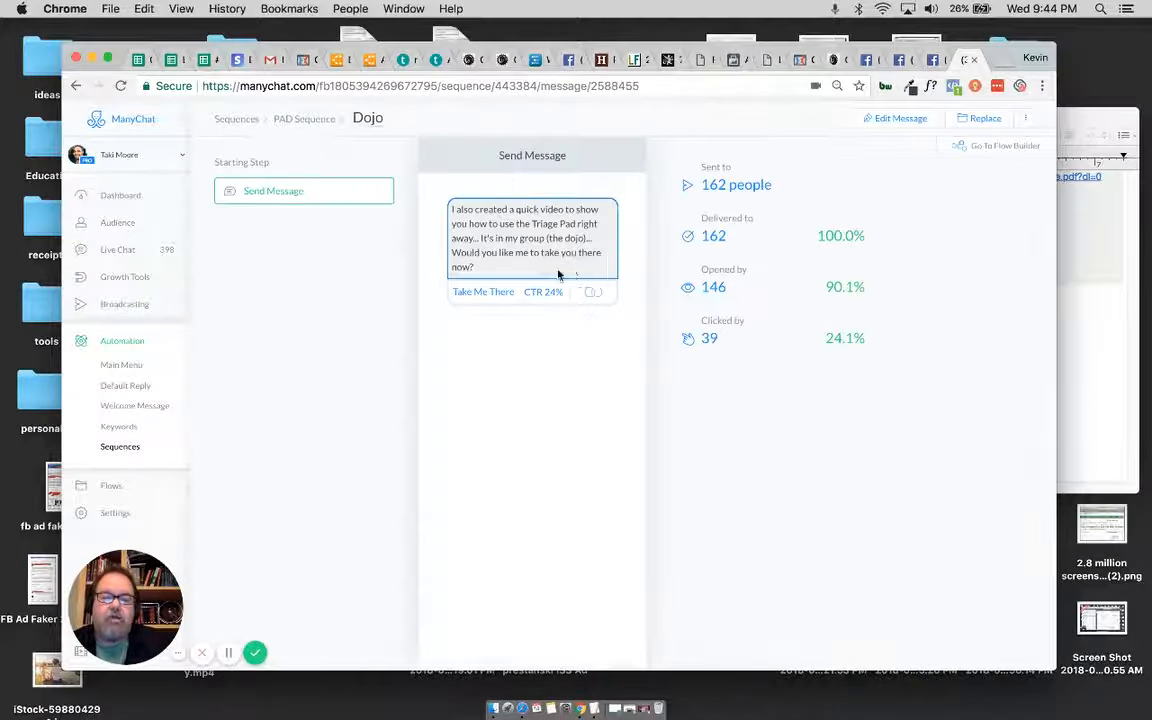
pyautogui.moveTo(487, 267); pyautogui.dragTo(450, 207)
pyautogui.press('super+c')
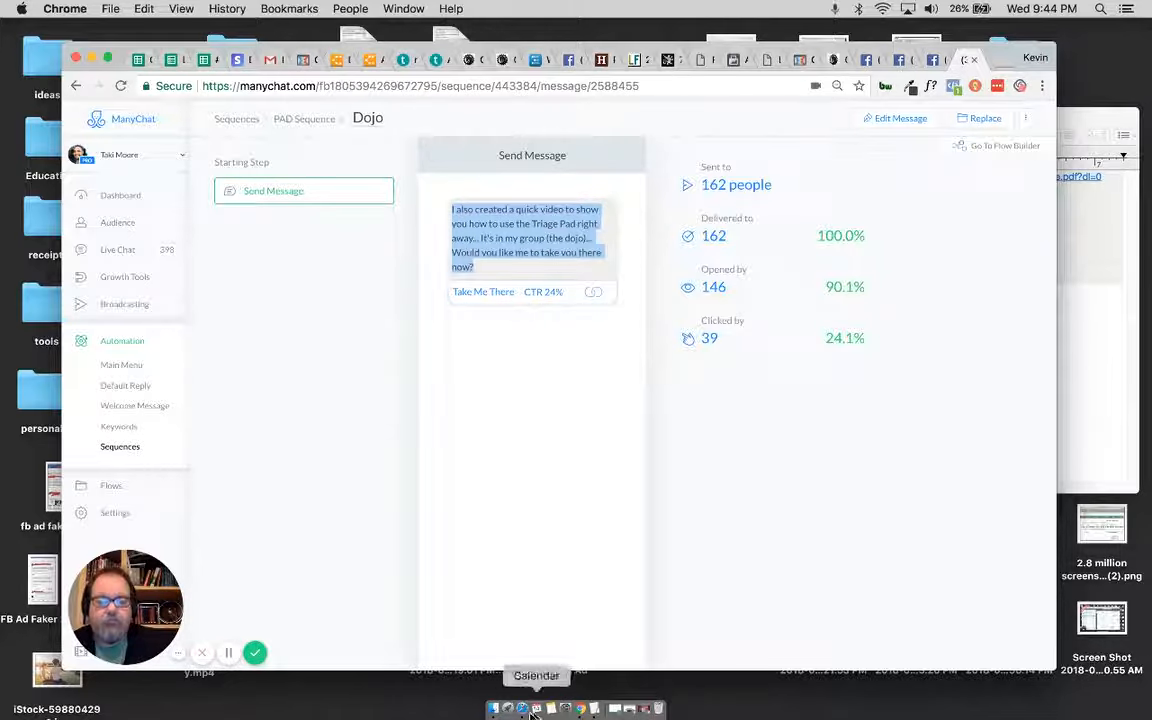
pyautogui.click(594, 708)
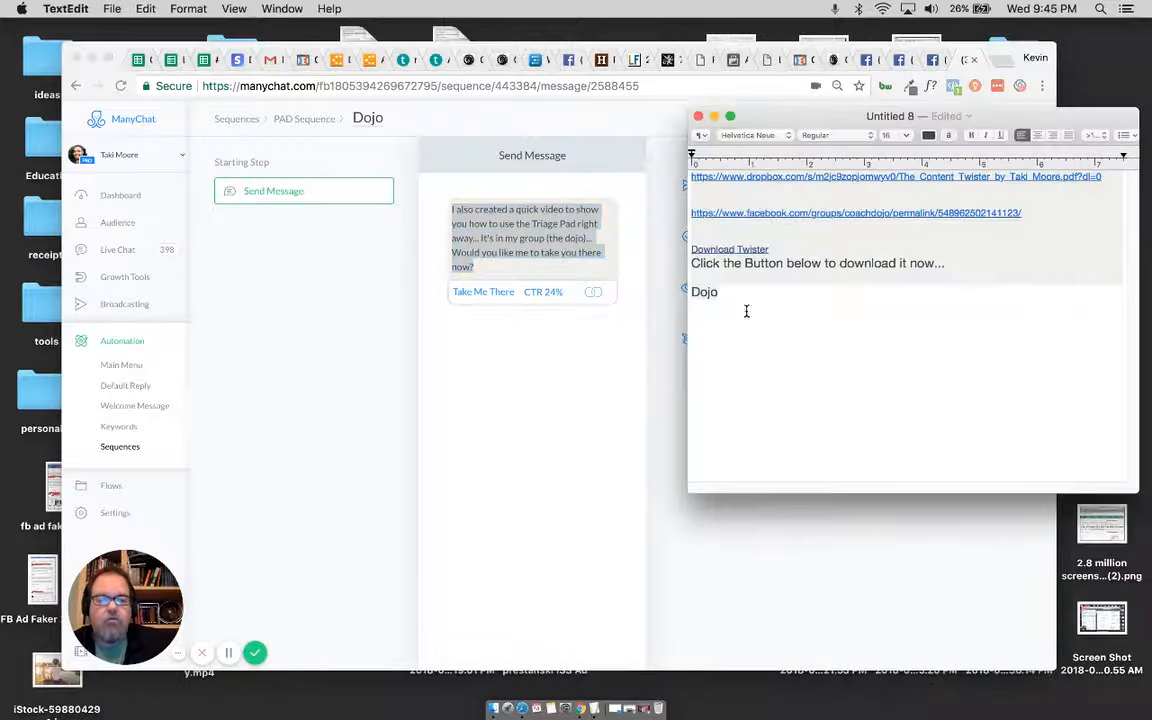
pyautogui.press('Return')
pyautogui.press('Return')
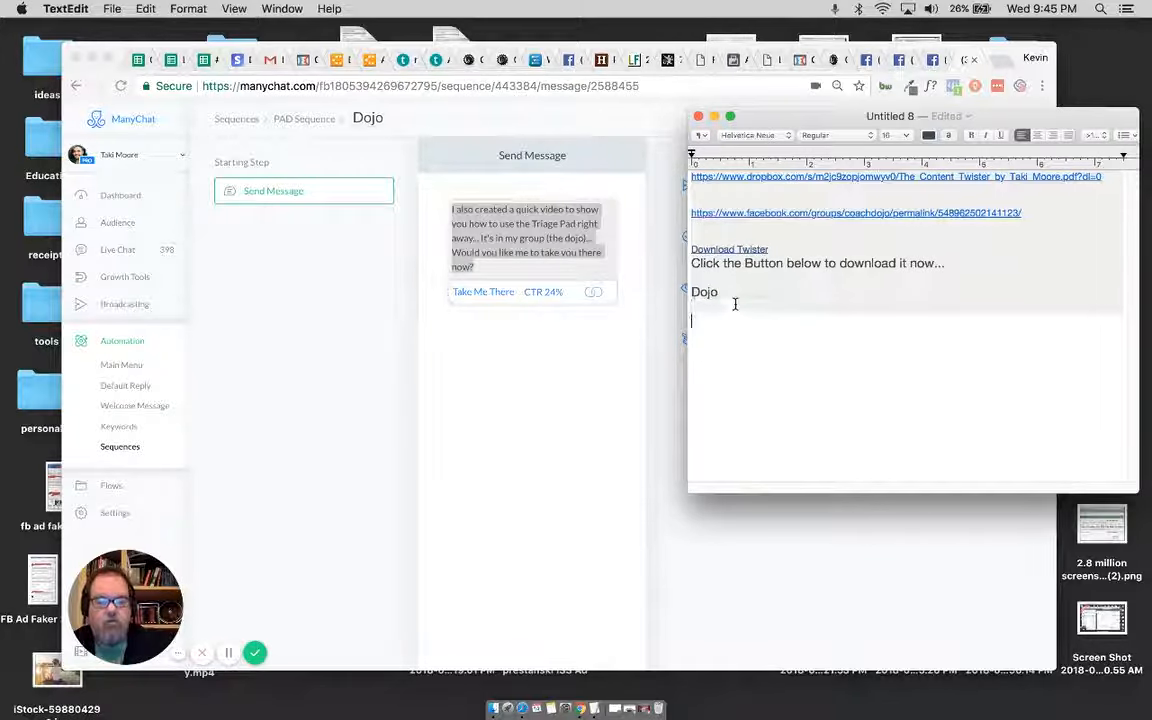
pyautogui.press('super+v')
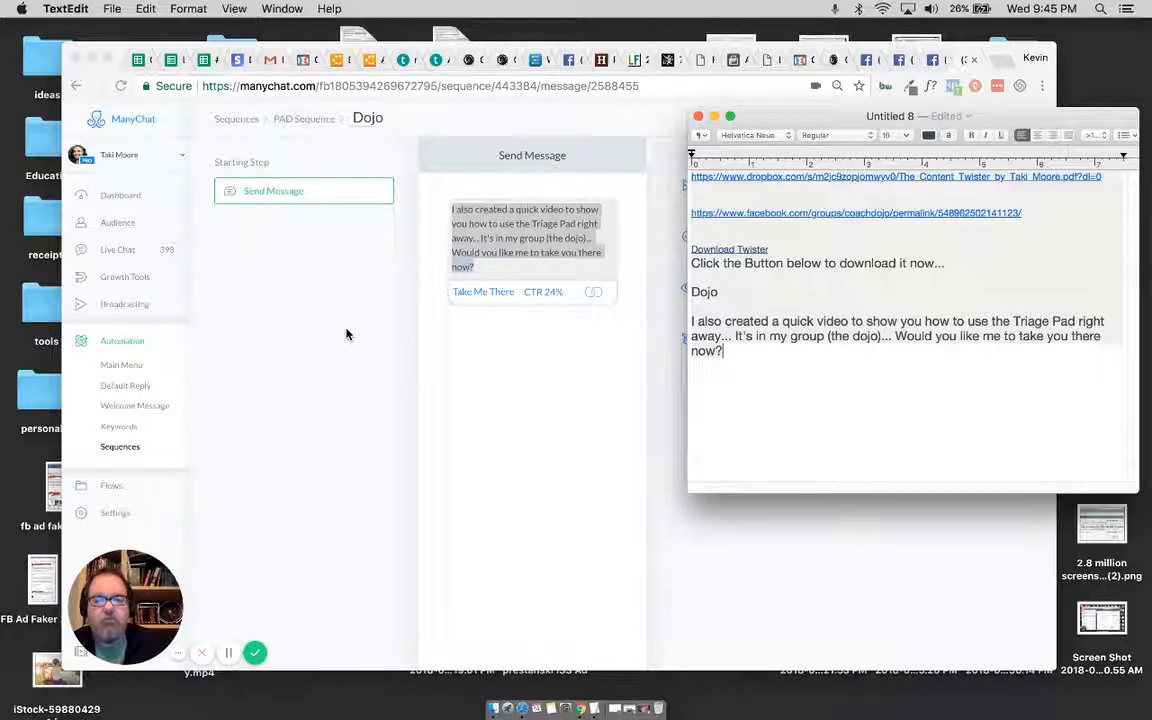
# Step: Open the Opener message of the PAD Sequence in Chrome and select its question "What kind of clients do you coach?" for copying
pyautogui.click(312, 298)
pyautogui.click(304, 119)
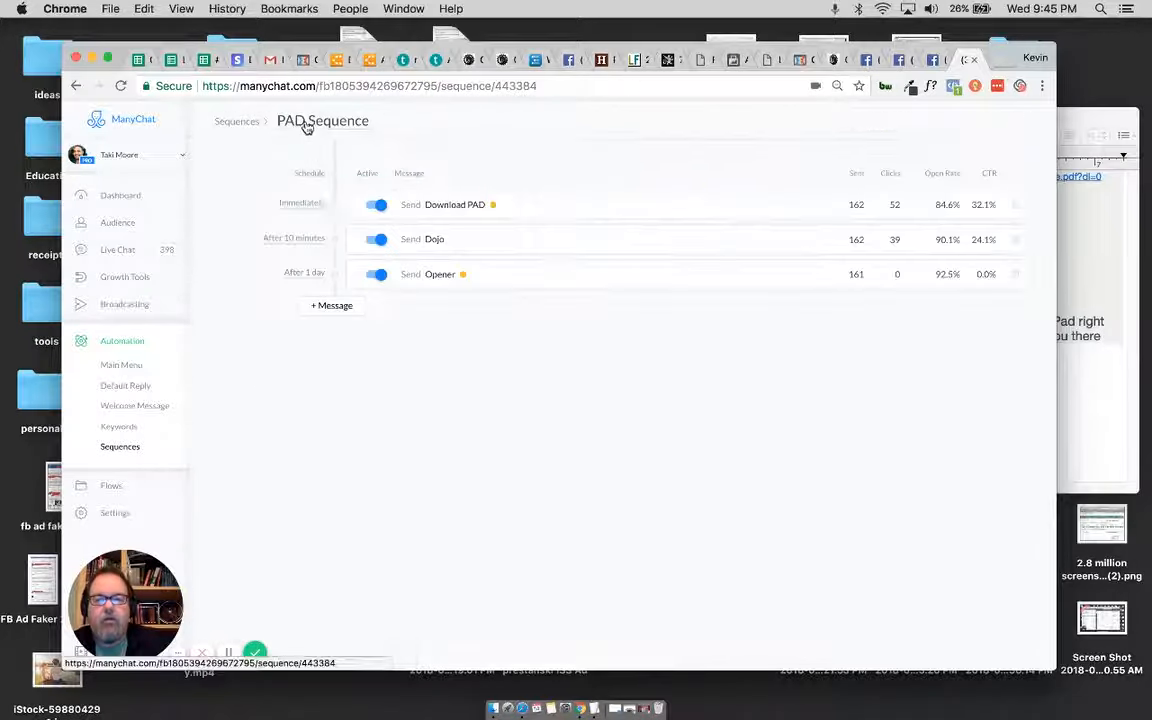
pyautogui.click(437, 281)
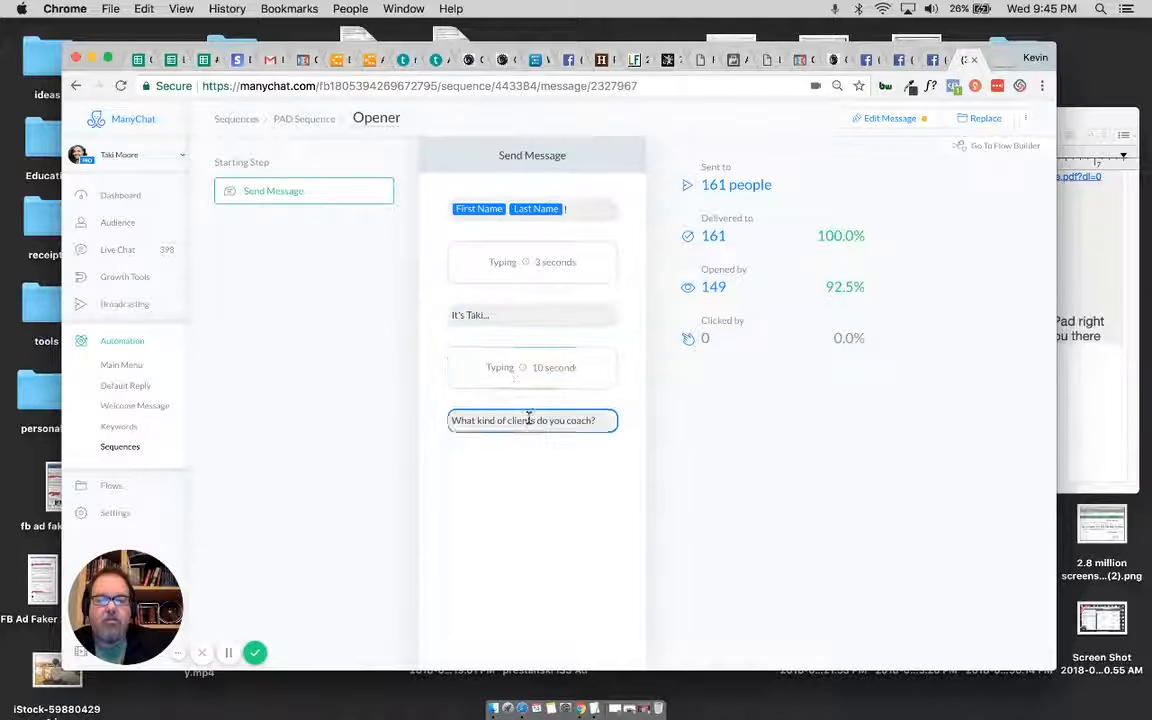
pyautogui.moveTo(593, 424); pyautogui.dragTo(451, 422)
pyautogui.press('super+c')
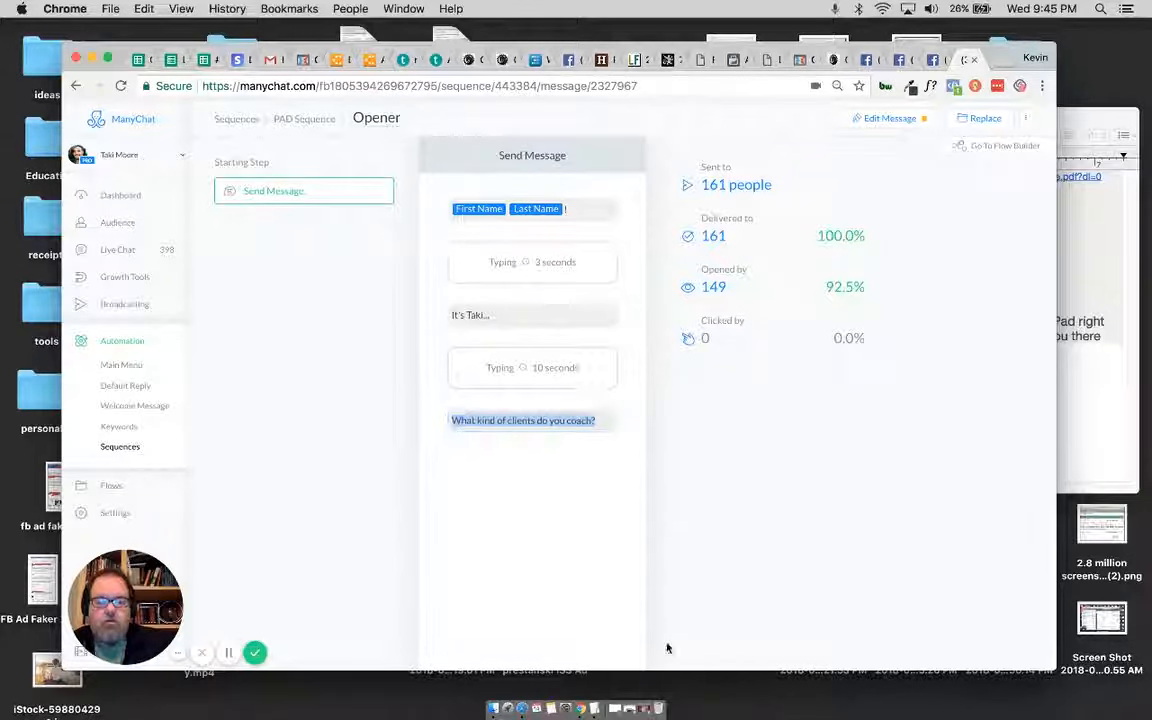
# Step: Add the heading "Opener" below the Dojo text in the TextEdit notes
pyautogui.click(594, 690)
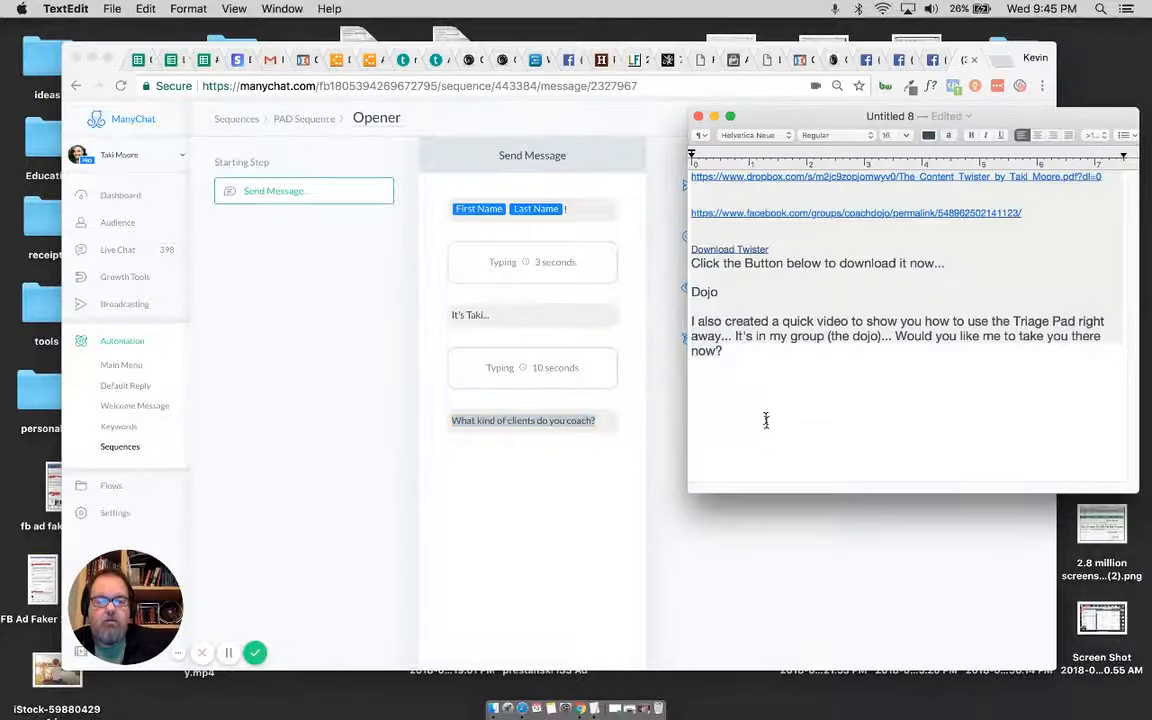
pyautogui.press('Return')
pyautogui.press('Return')
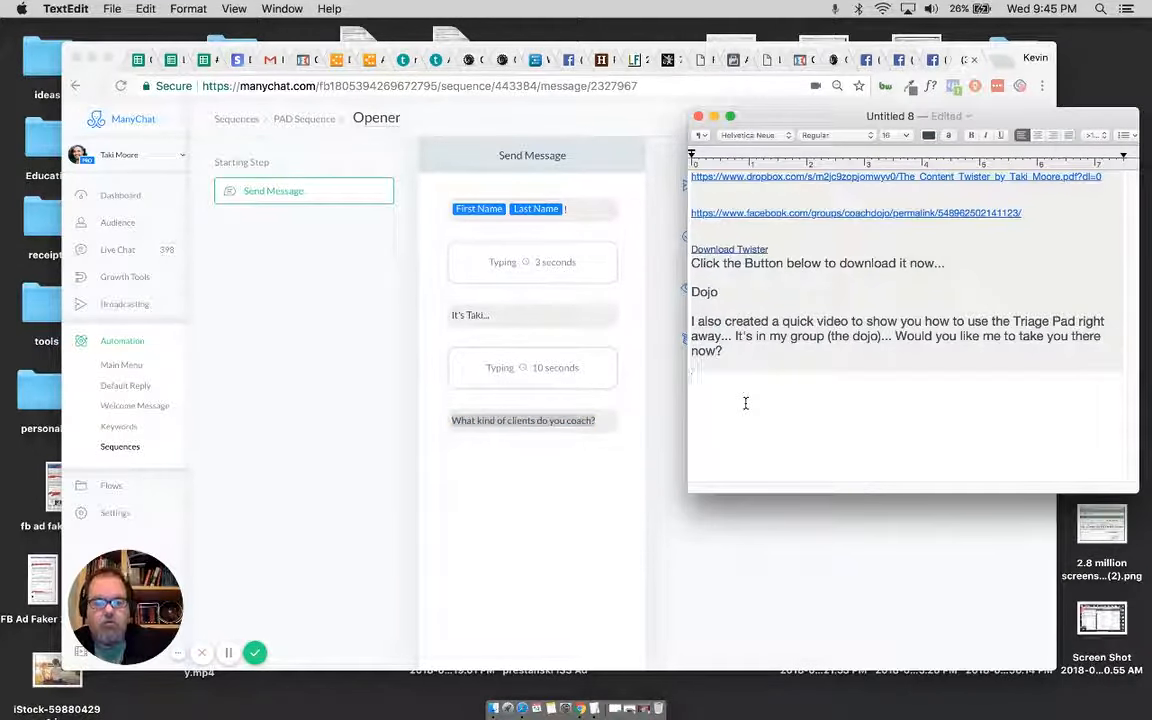
pyautogui.write('Opener')
pyautogui.press('Return')
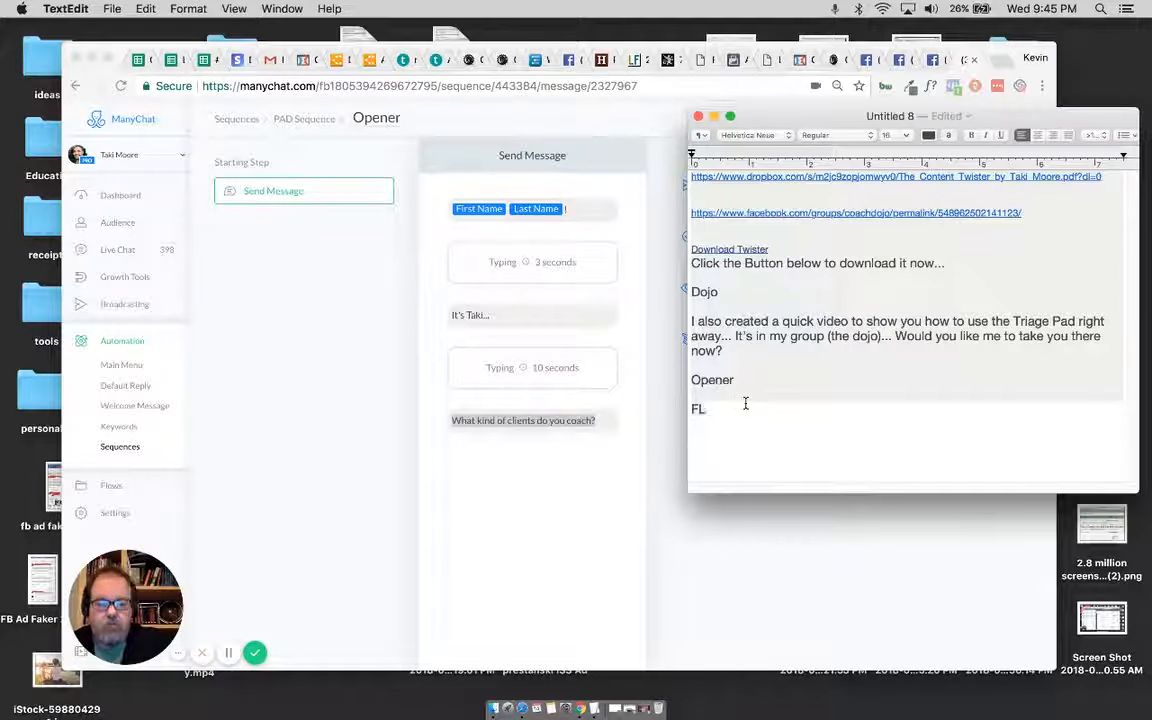
# Step: Below the Opener heading, note "FL!", "3", the sender's introduction line and "10", and paste the copied question "What kind of clients do you coach?"
pyautogui.write('FL!')
pyautogui.press('Return')
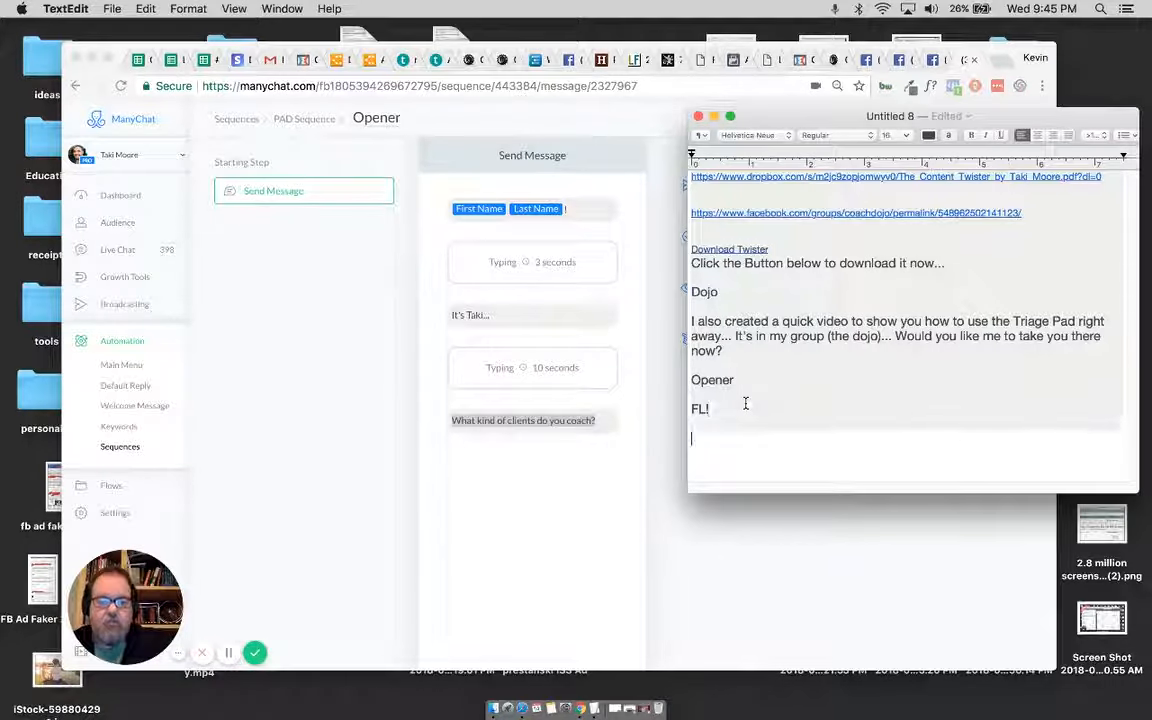
pyautogui.write('3')
pyautogui.press('Return')
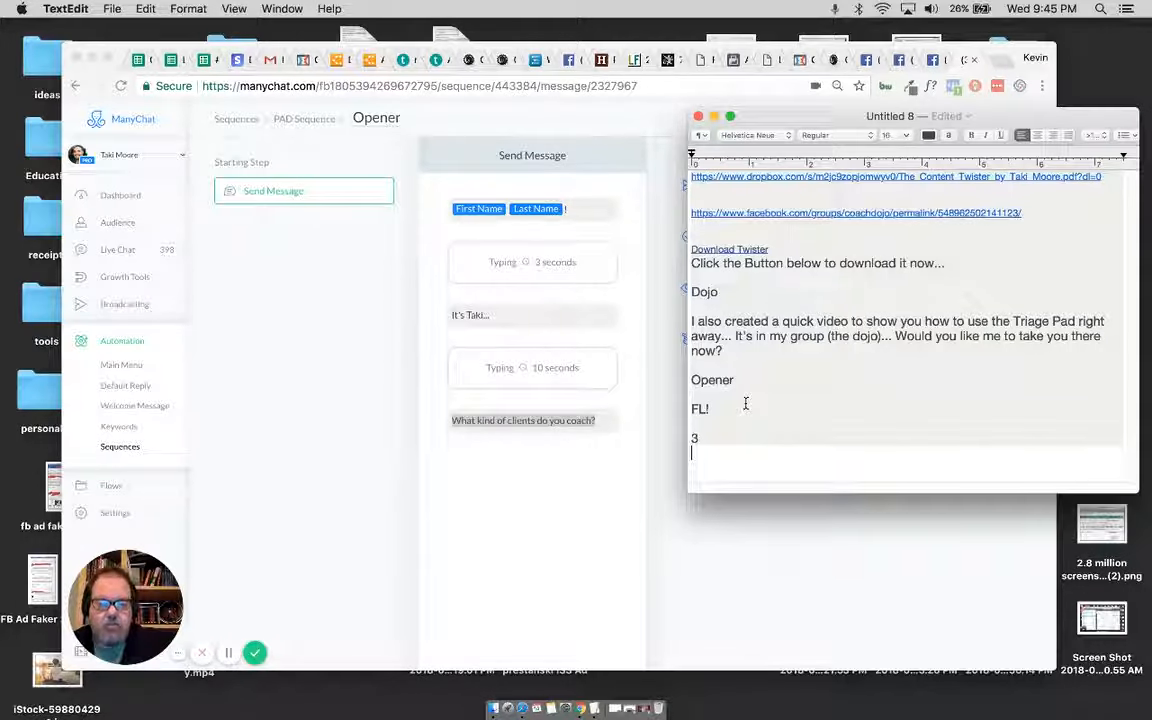
pyautogui.write('Its')
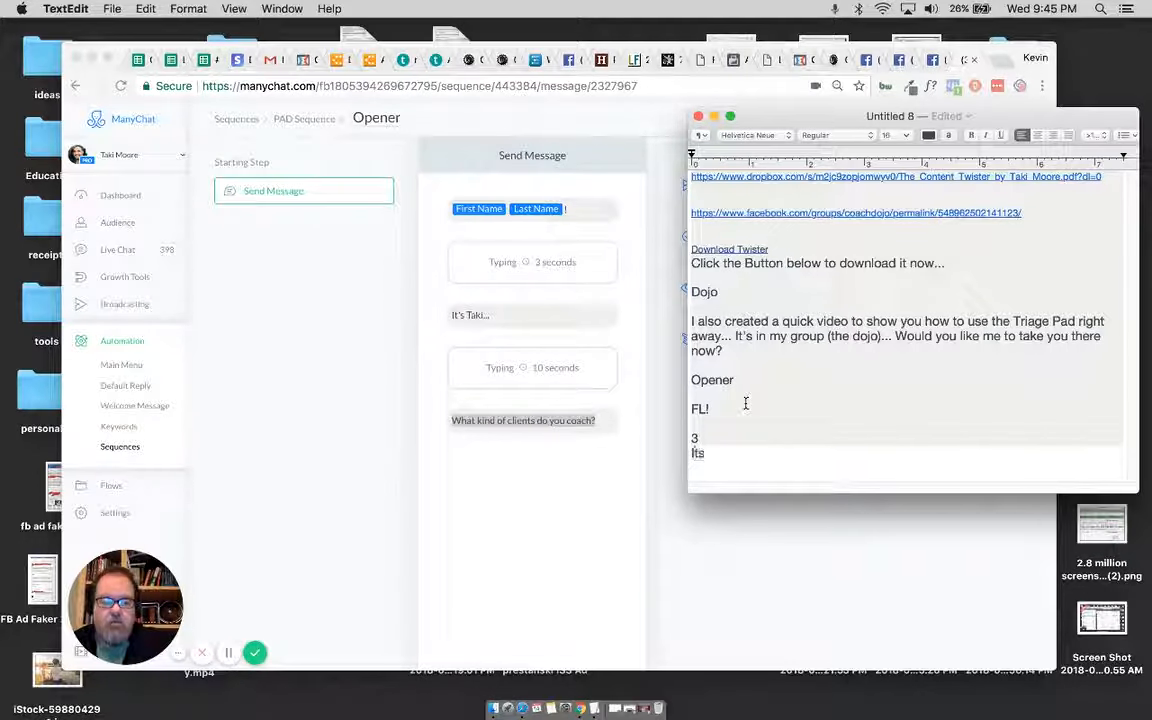
pyautogui.write(' Taki')
pyautogui.press('Return')
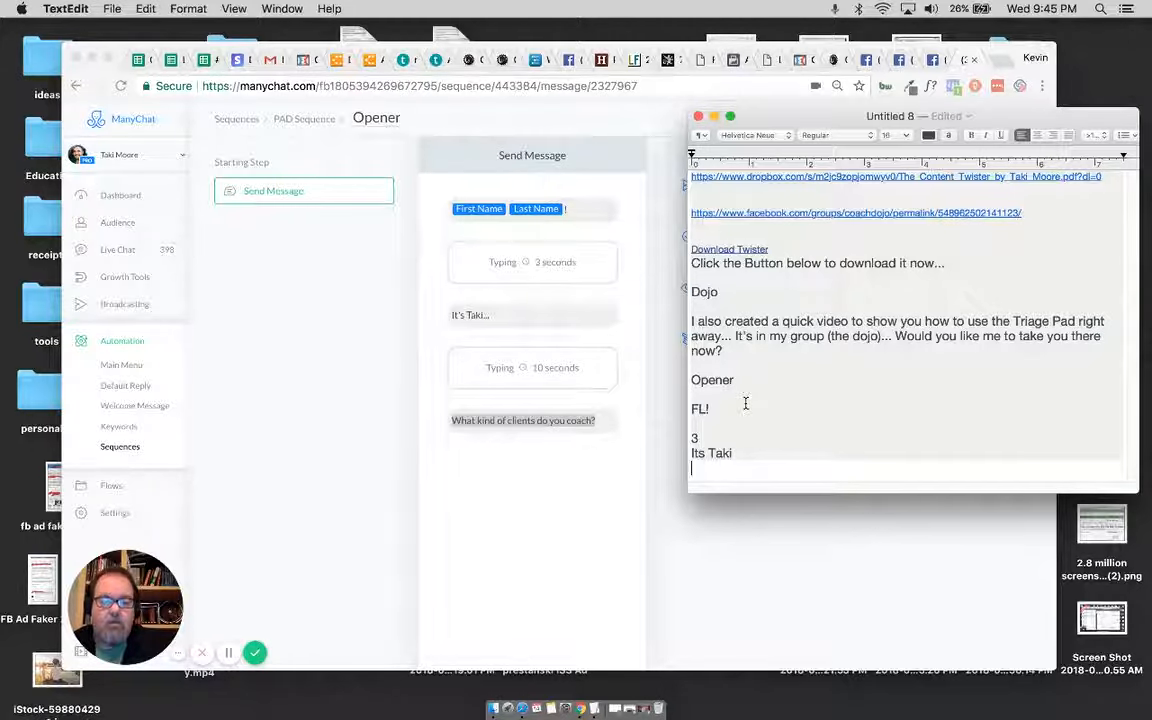
pyautogui.write('10')
pyautogui.press('Return')
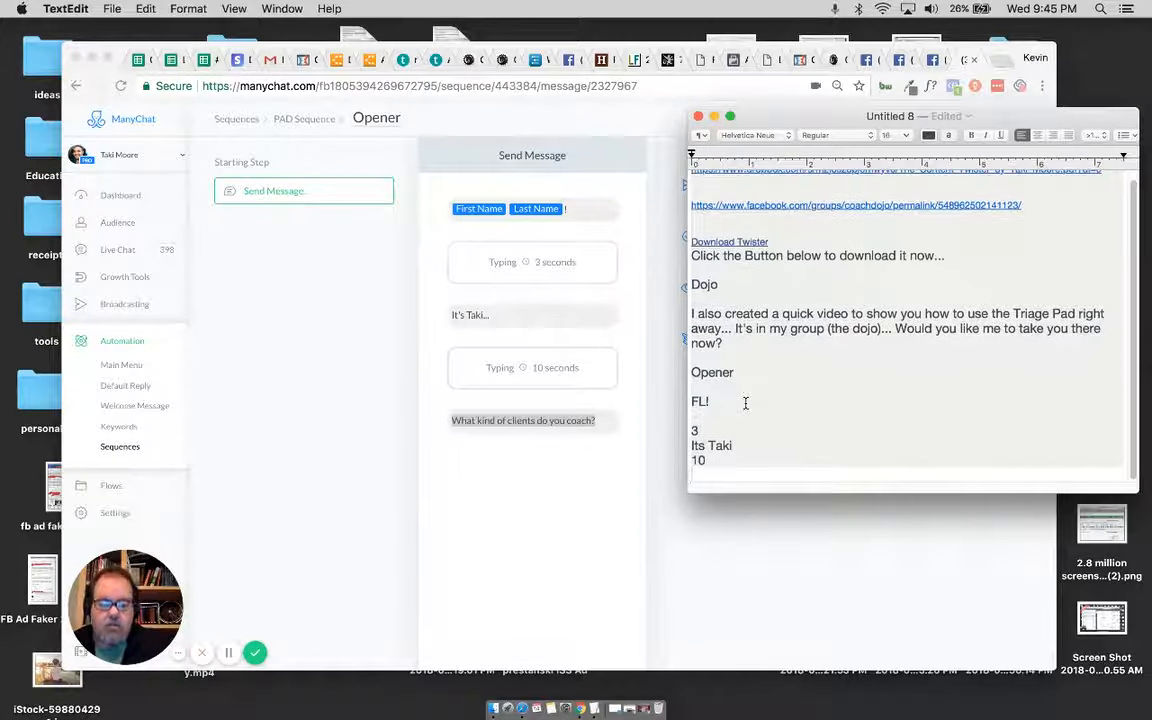
pyautogui.press('super+v')
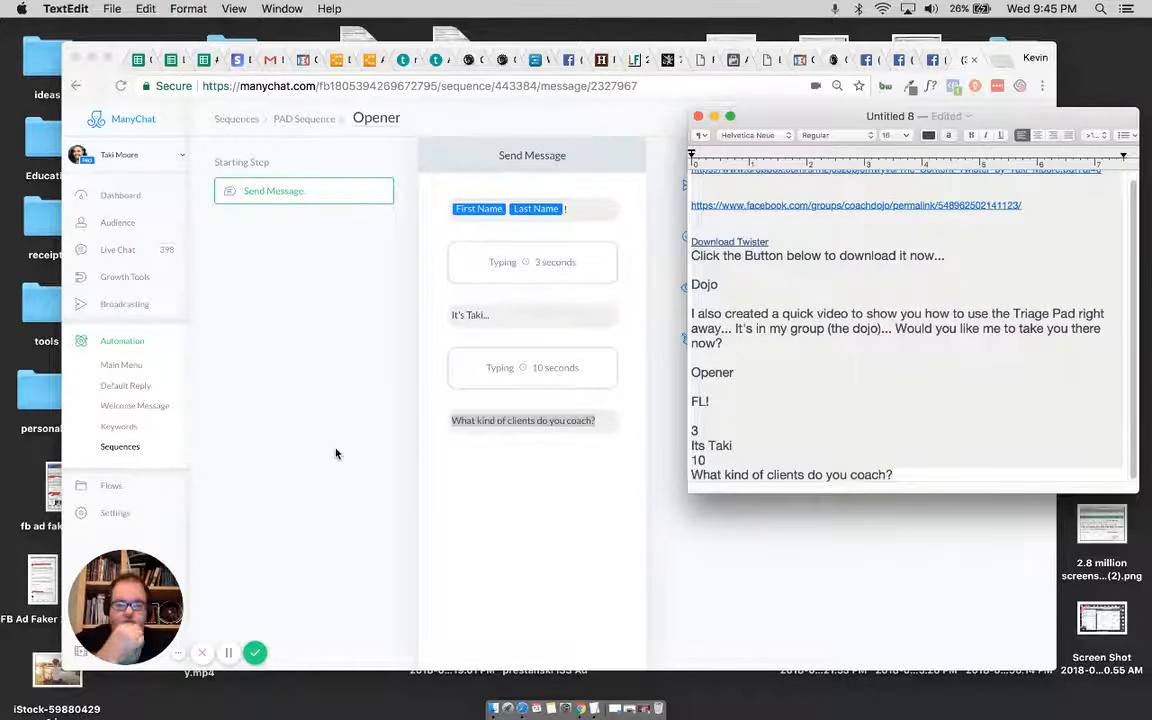
# Step: Return to the ManyChat sequences list in Chrome and create a new sequence named "Content Twister"
pyautogui.click(345, 414)
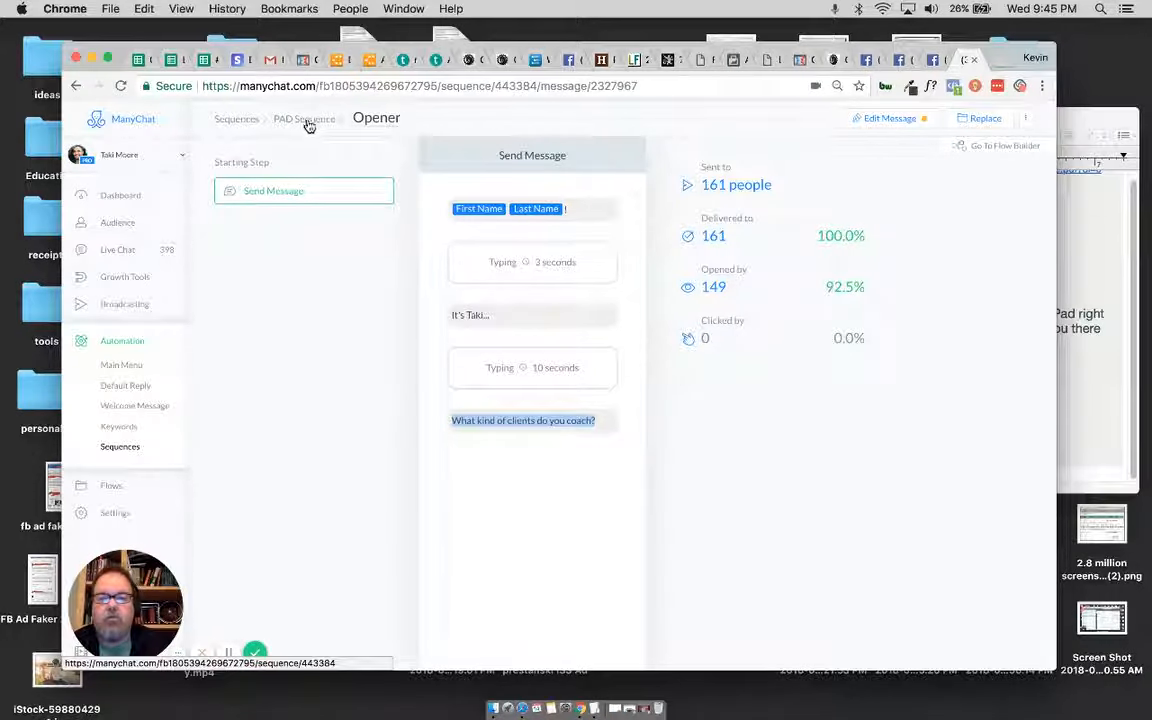
pyautogui.click(236, 119)
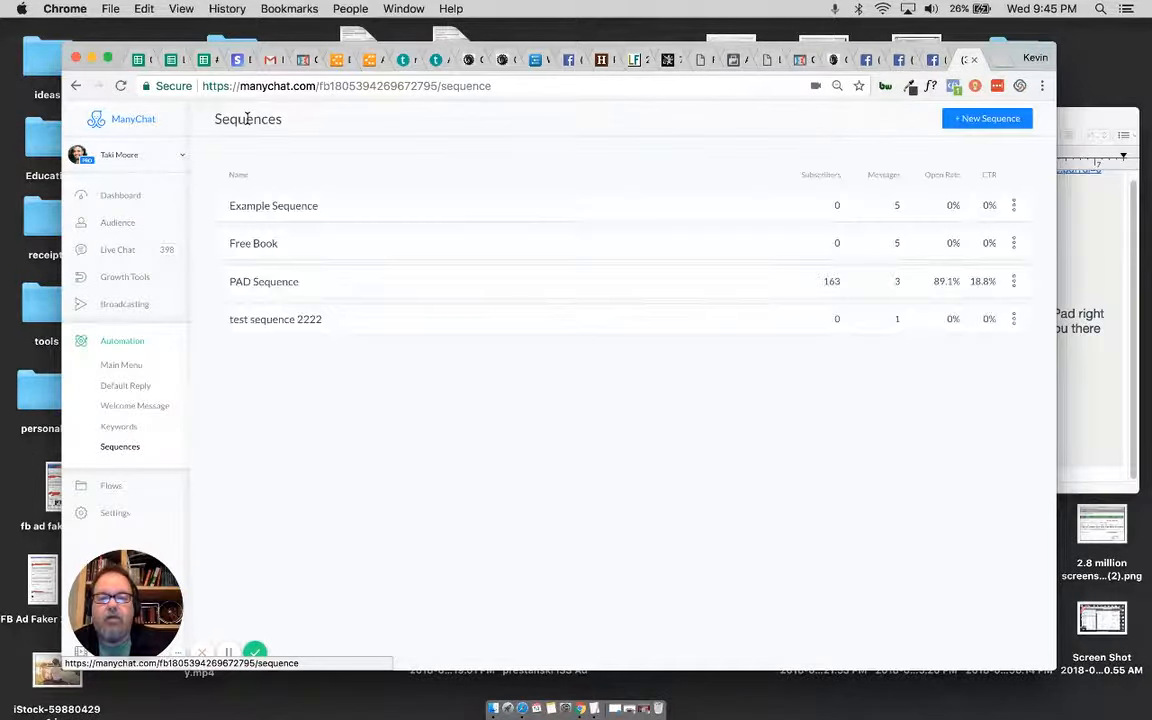
pyautogui.click(979, 122)
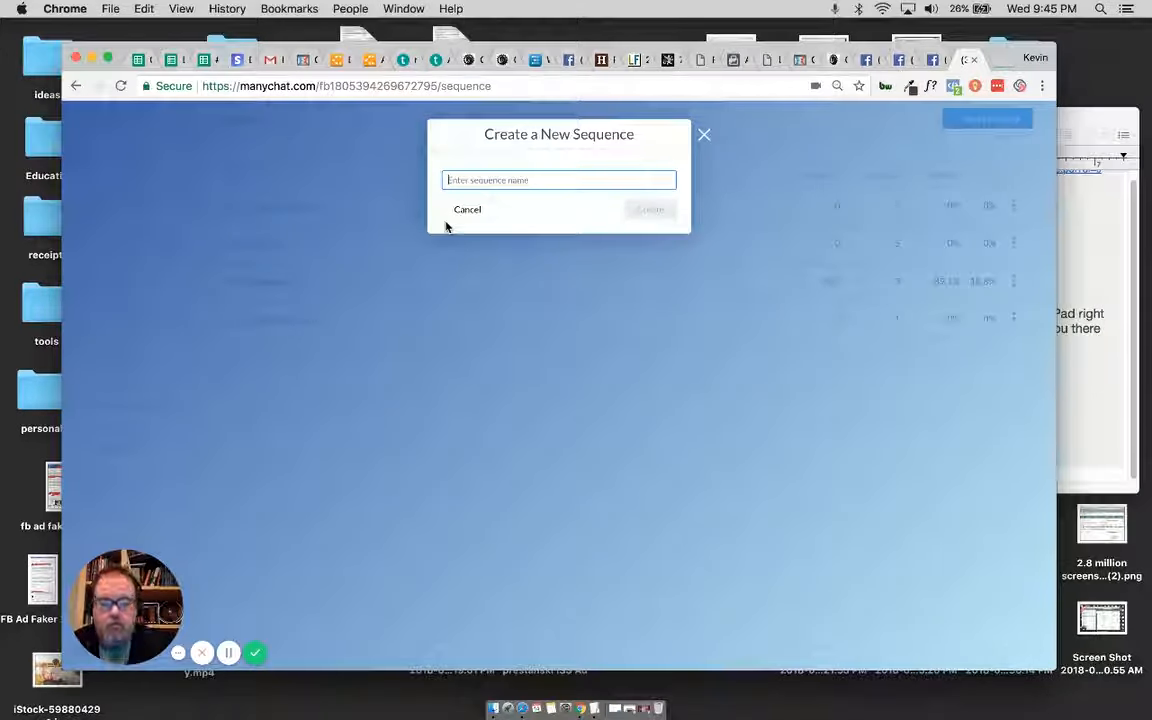
pyautogui.write('O')
pyautogui.write('ontent 1')
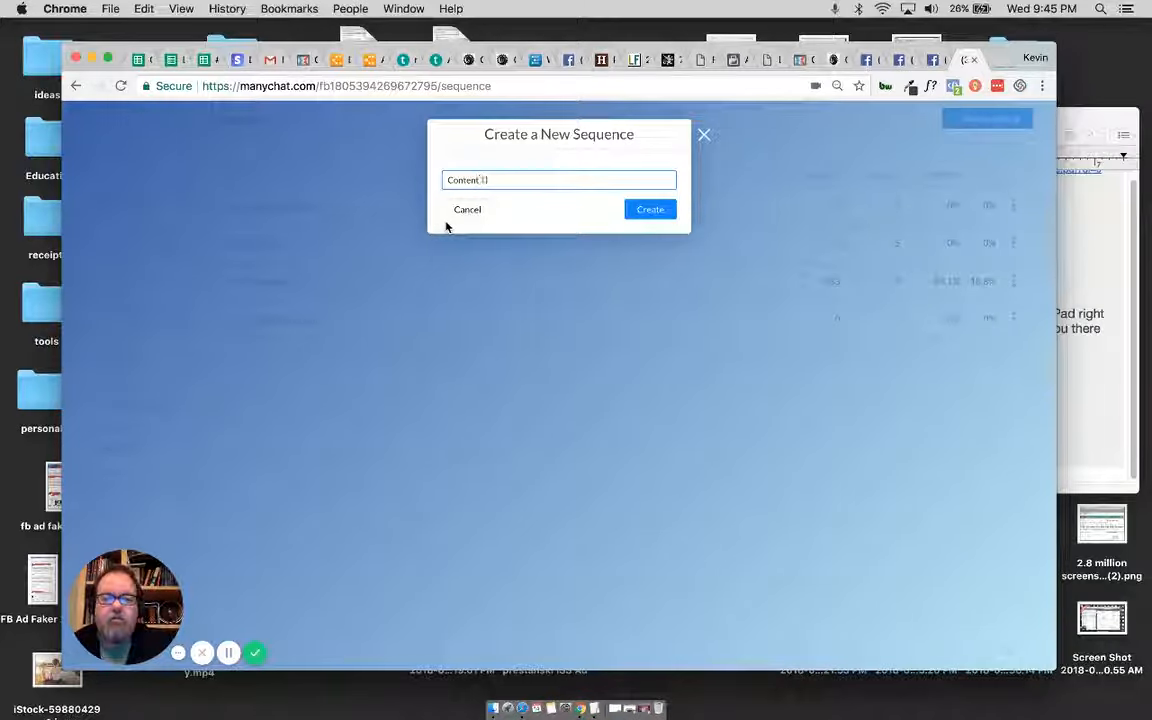
pyautogui.write('wis')
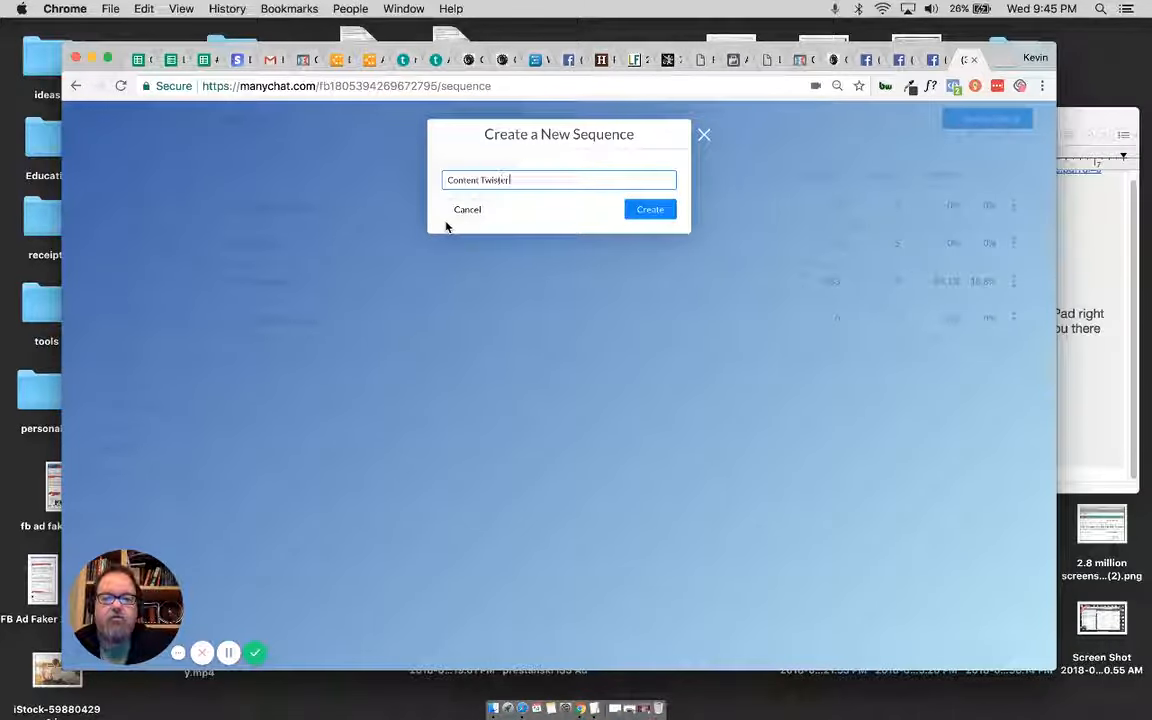
pyautogui.write('ter')
pyautogui.click(656, 212)
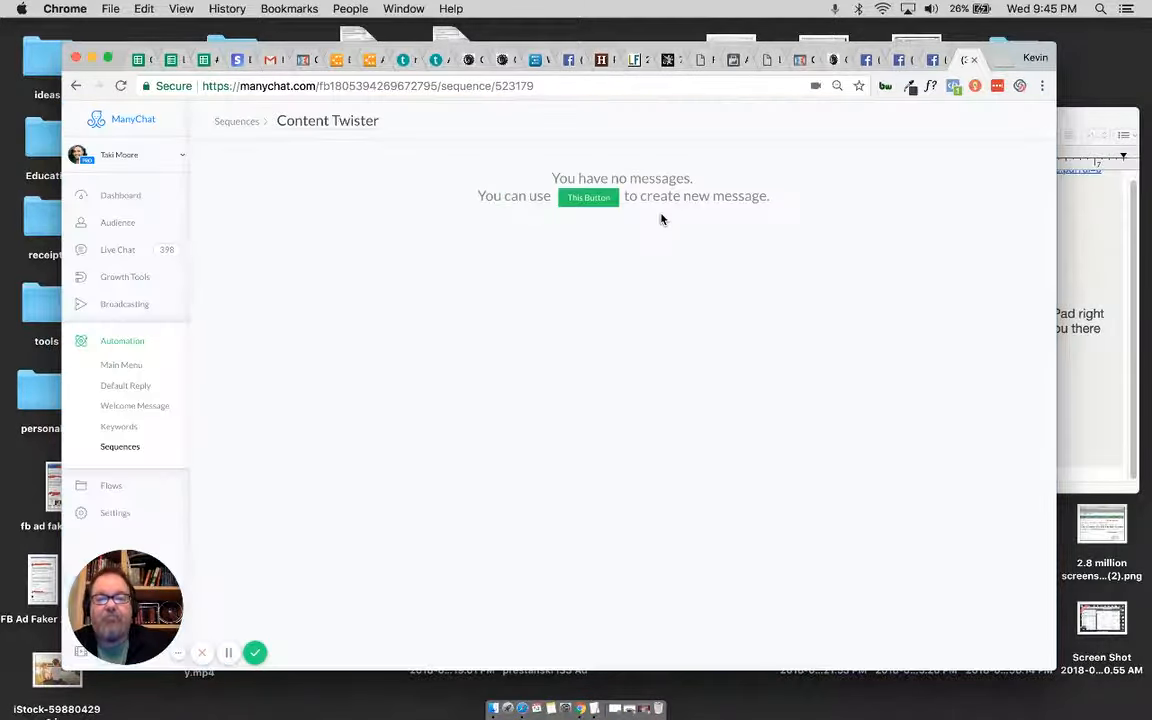
# Step: Add a first message to the Content Twister sequence and save its schedule as Immediately
pyautogui.click(588, 198)
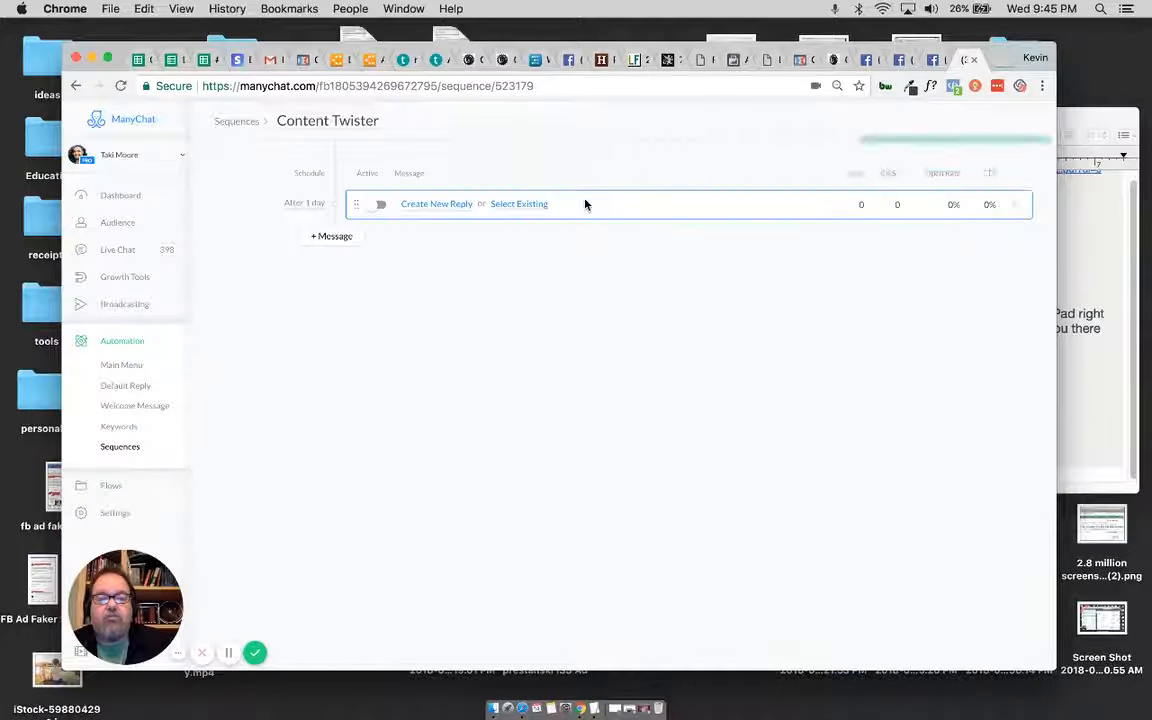
pyautogui.click(310, 204)
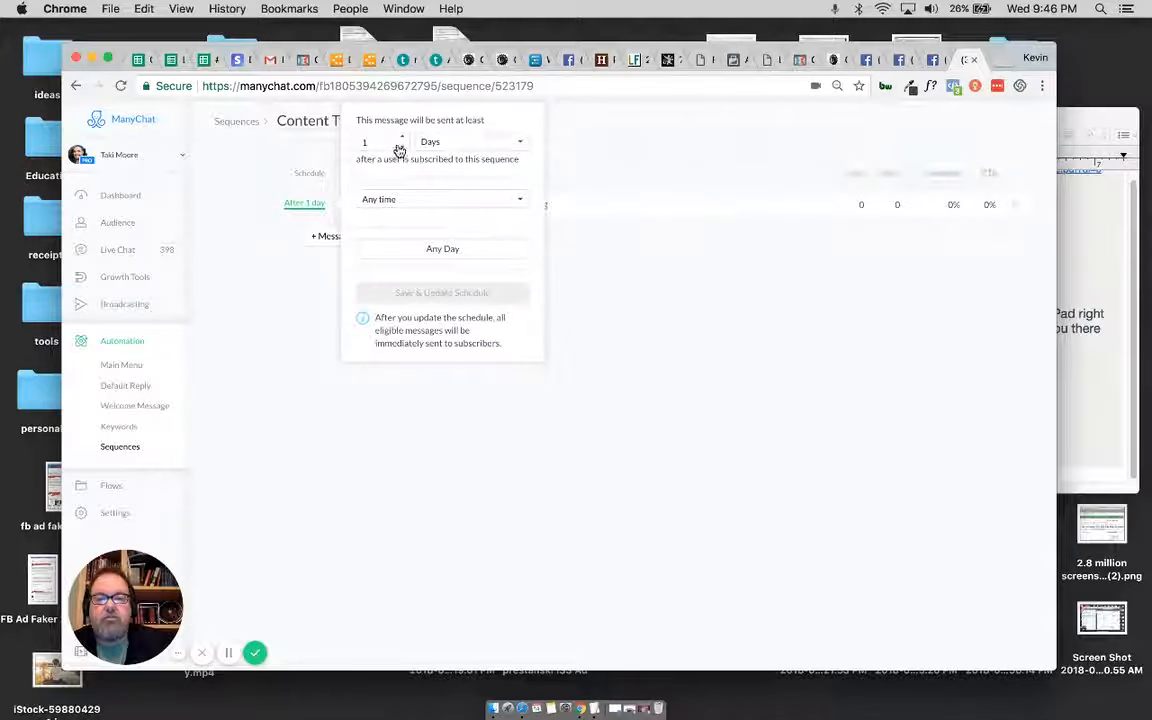
pyautogui.click(416, 198)
pyautogui.click(410, 181)
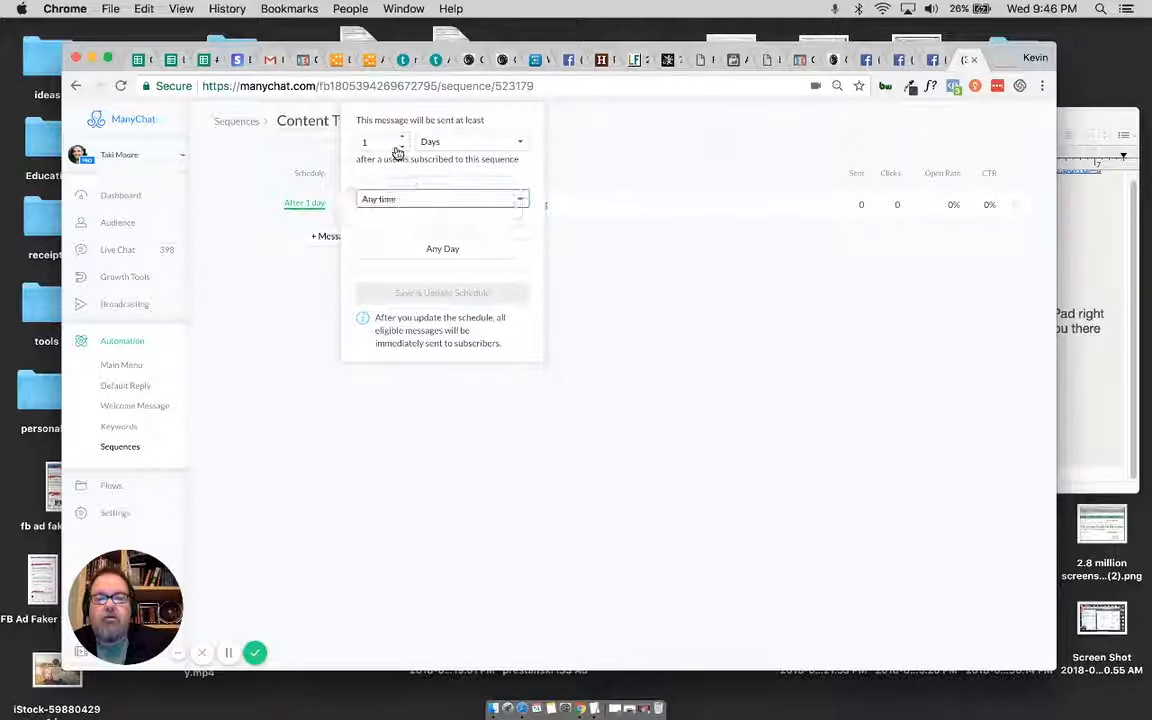
pyautogui.click(401, 147)
pyautogui.click(465, 141)
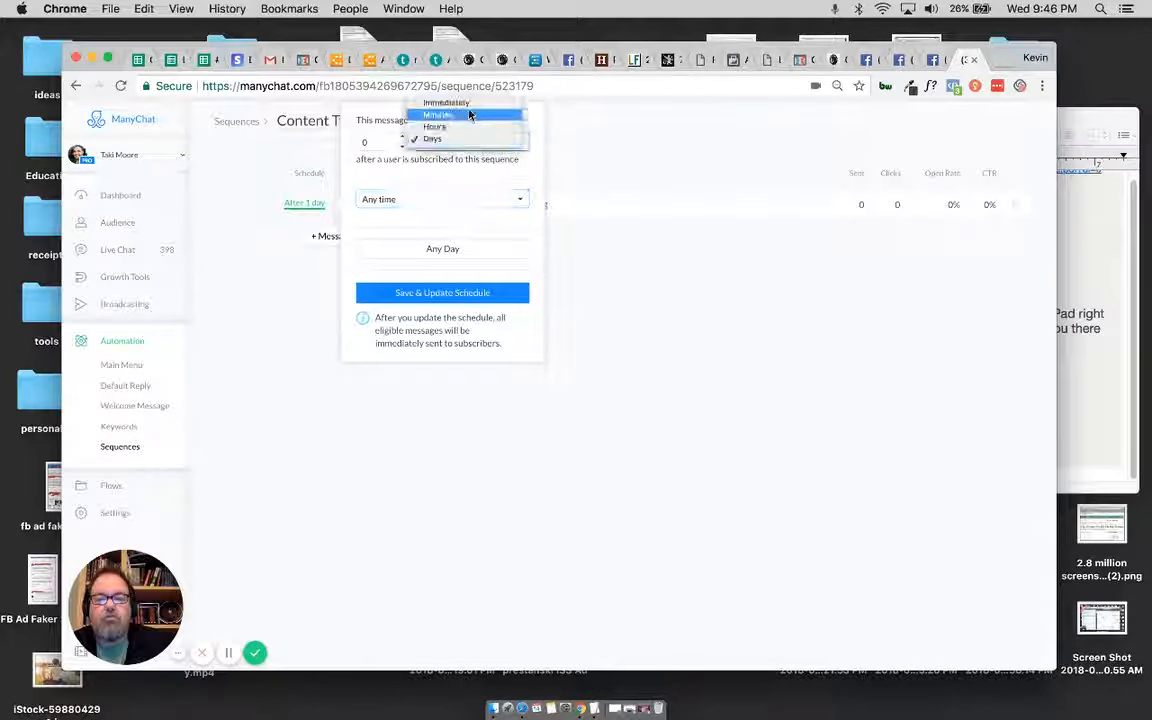
pyautogui.click(445, 103)
pyautogui.click(250, 203)
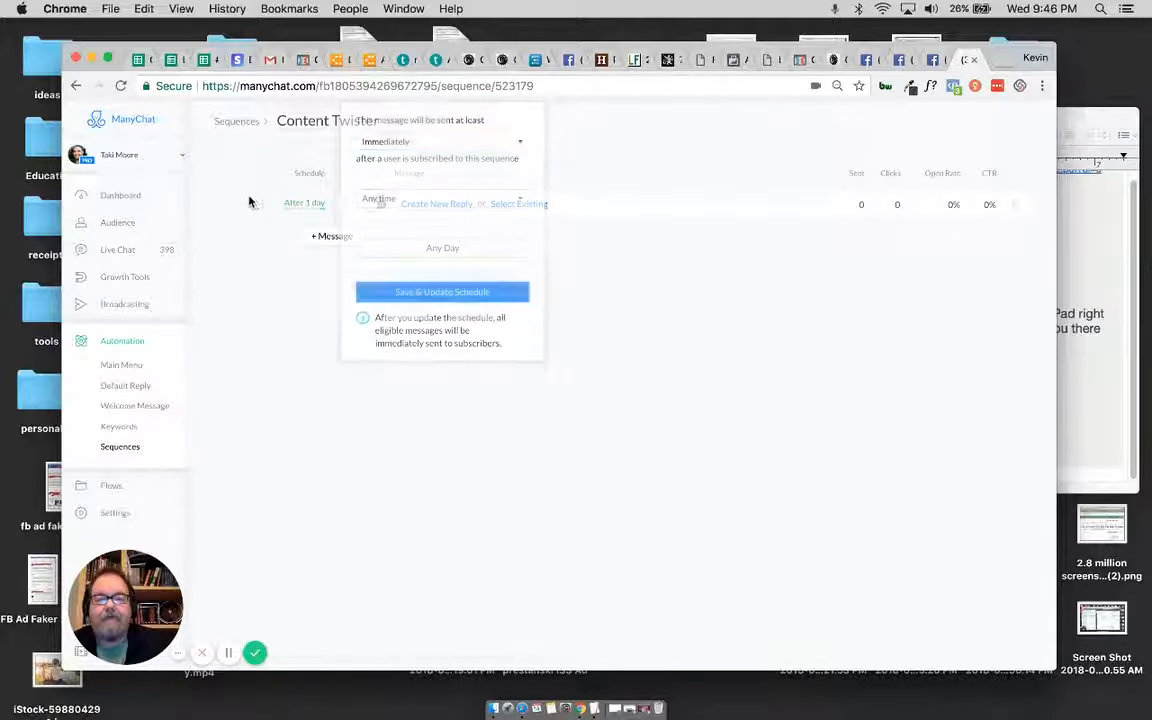
pyautogui.click(304, 203)
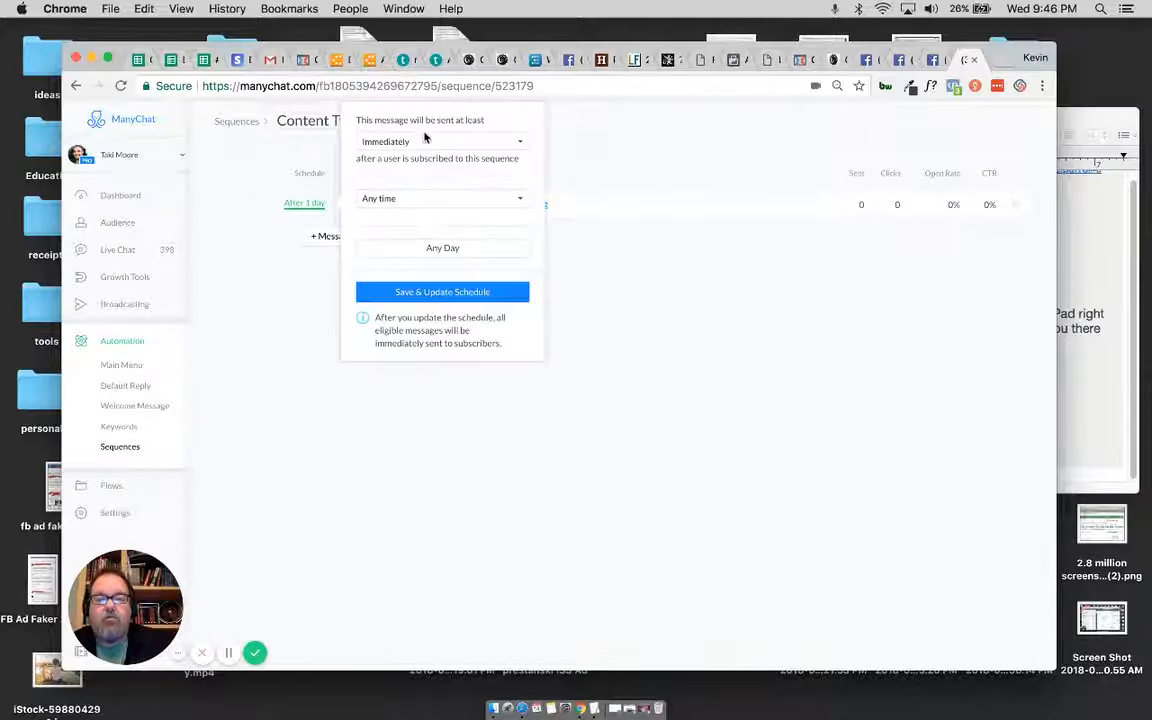
pyautogui.click(446, 294)
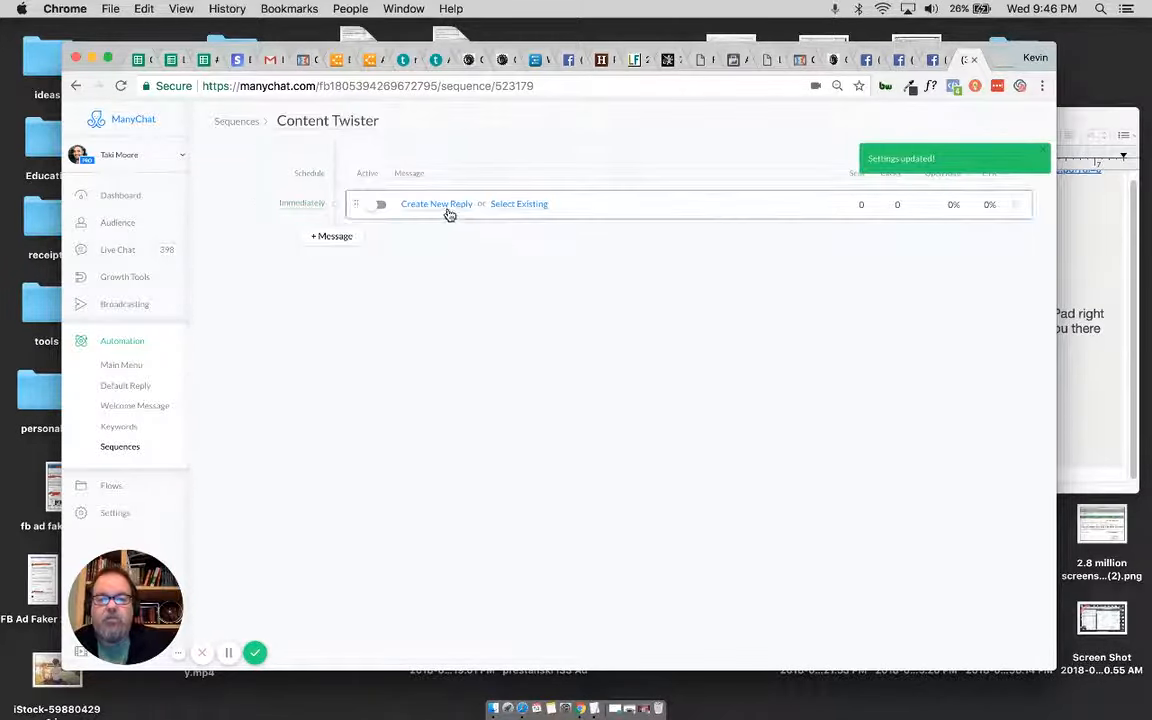
# Step: Create a new reply for the message and fill its text with "Click the Button below to download it now..." copied from the TextEdit notes
pyautogui.click(446, 210)
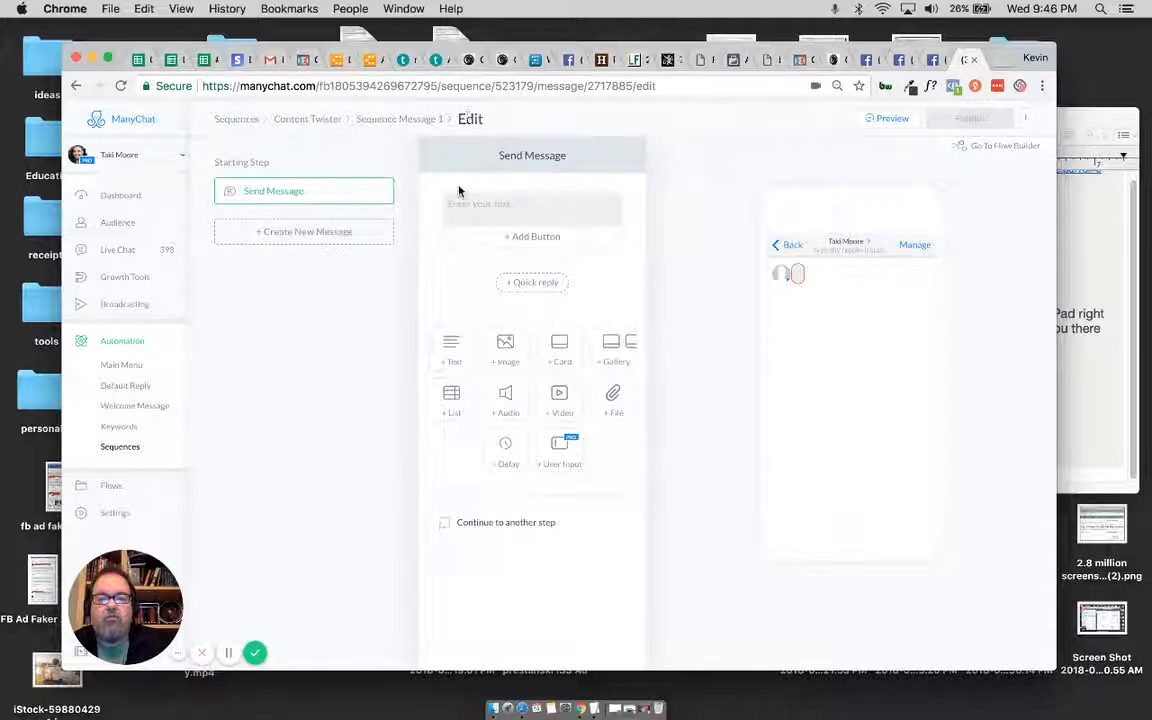
pyautogui.click(594, 708)
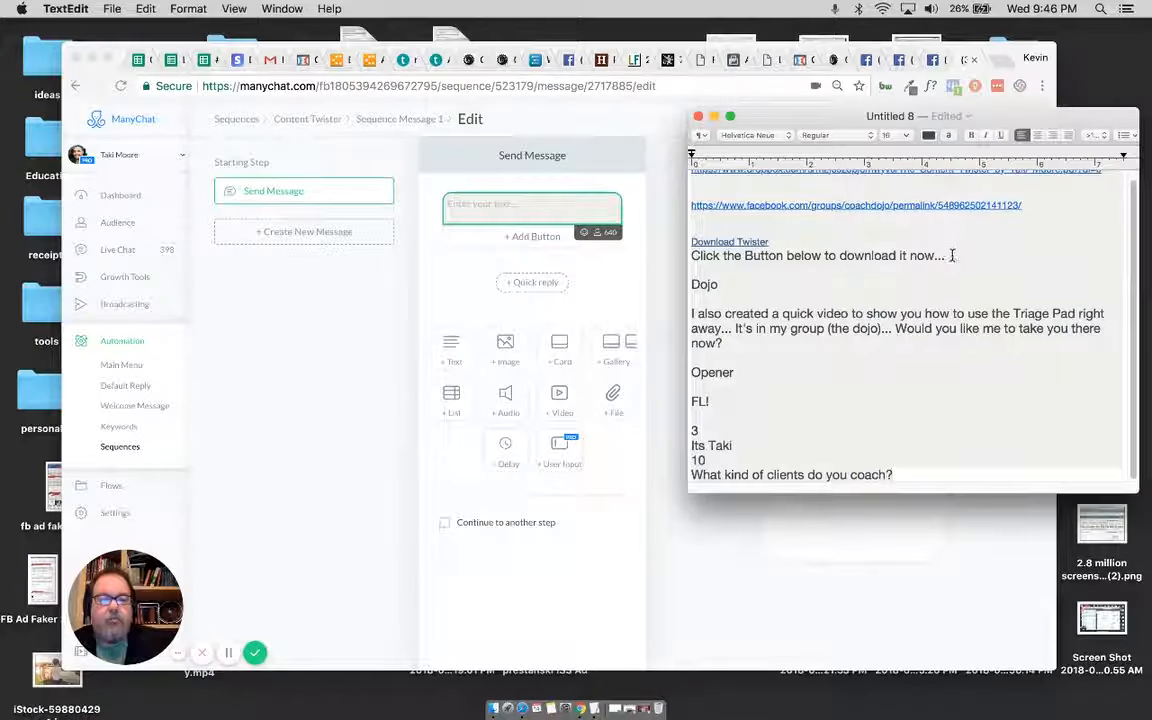
pyautogui.moveTo(951, 250); pyautogui.dragTo(699, 256)
pyautogui.press('super+c')
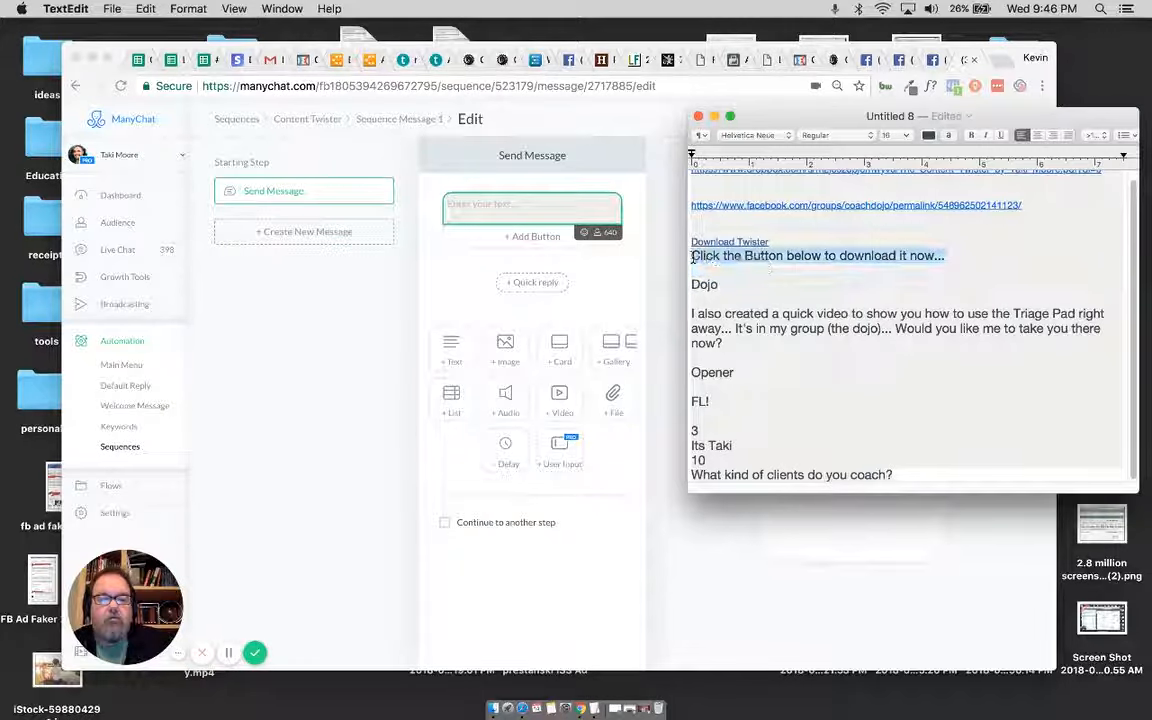
pyautogui.click(582, 208)
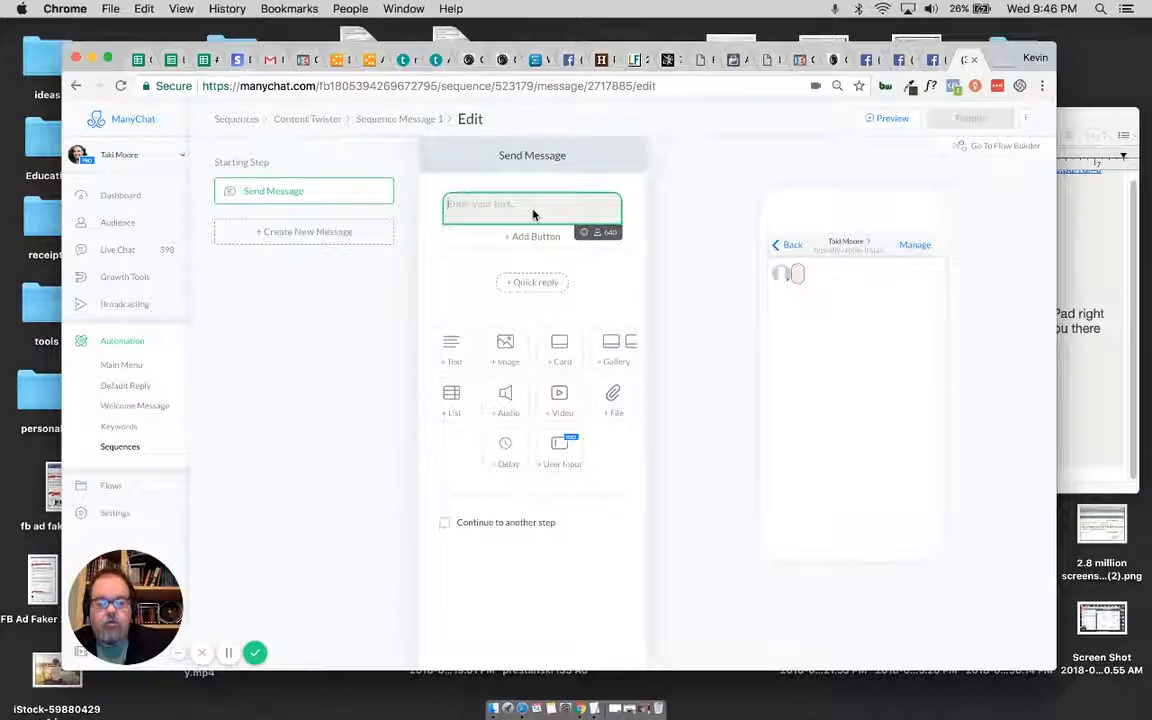
pyautogui.press('super+v')
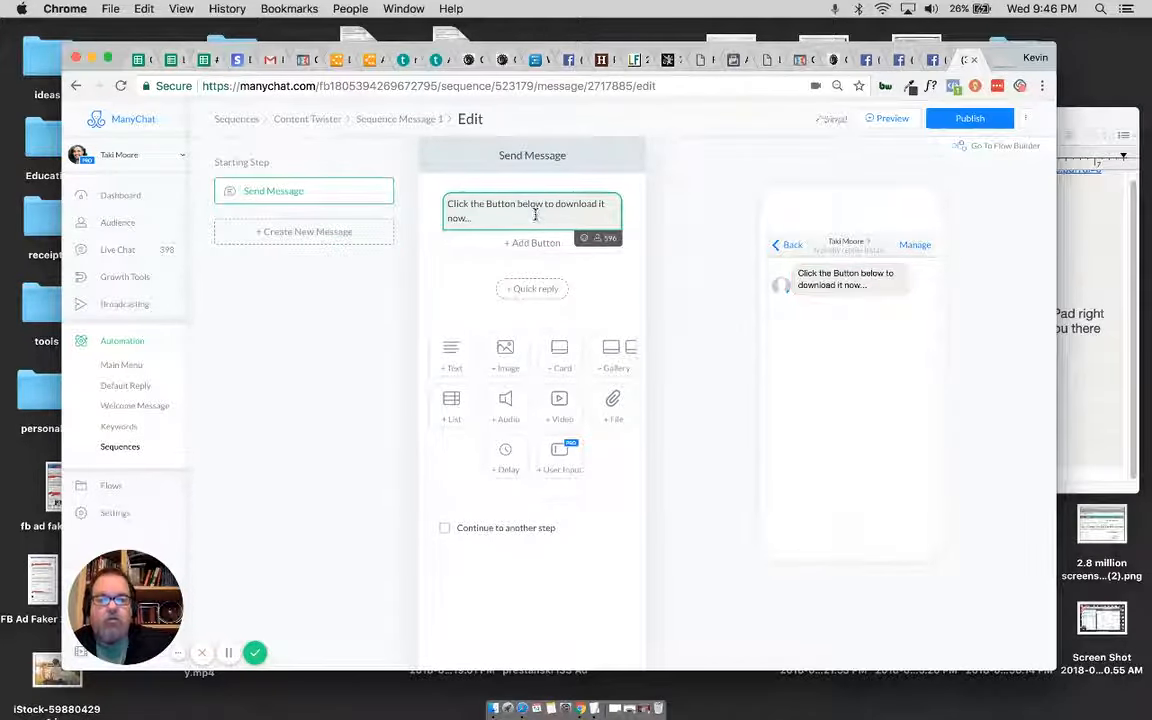
# Step: Add a button titled "Download It!" below the message text and make it open a website
pyautogui.click(538, 243)
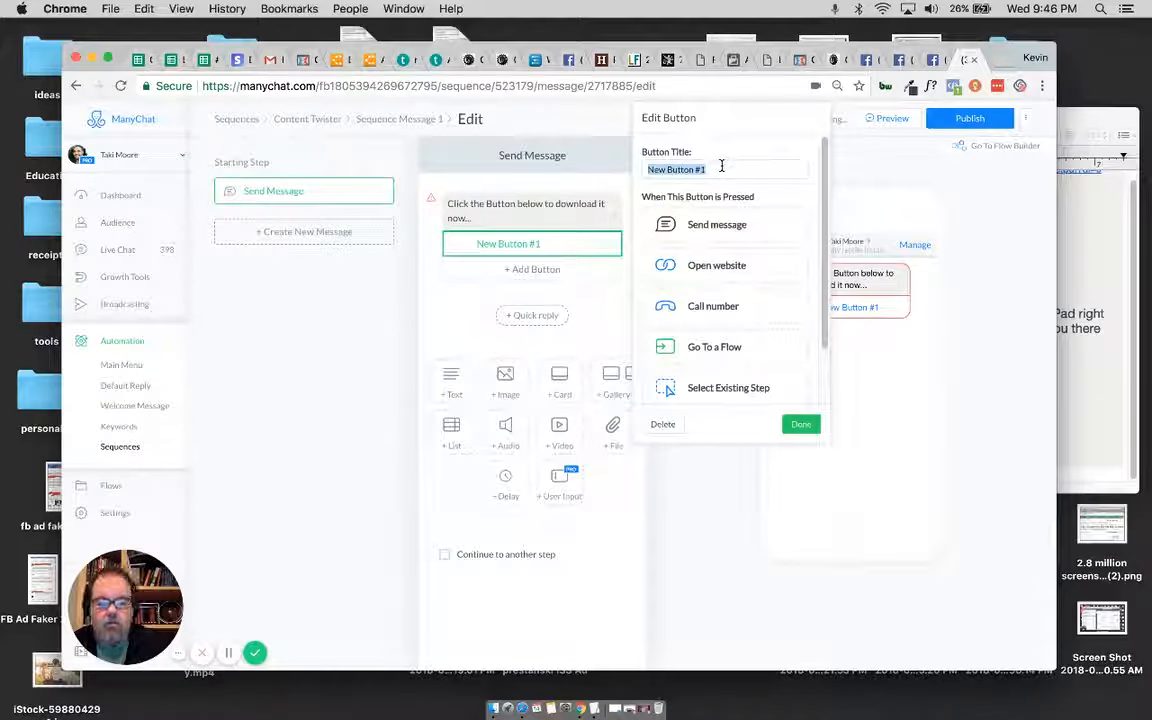
pyautogui.write('Download')
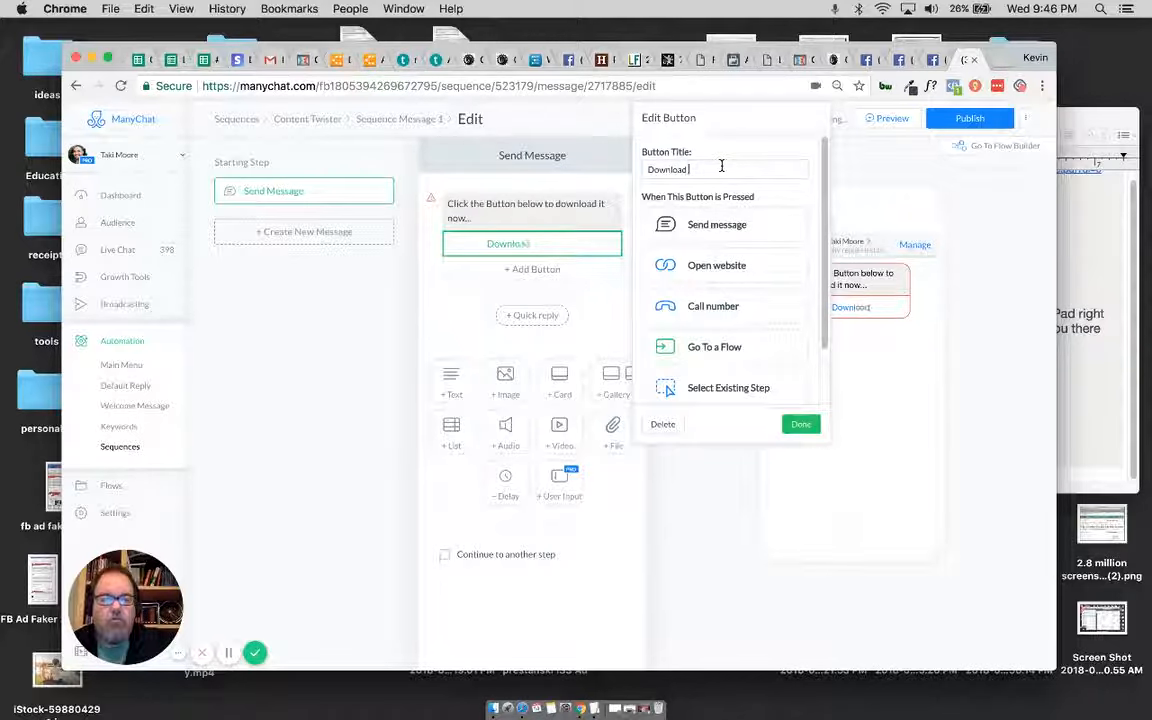
pyautogui.write(' It!')
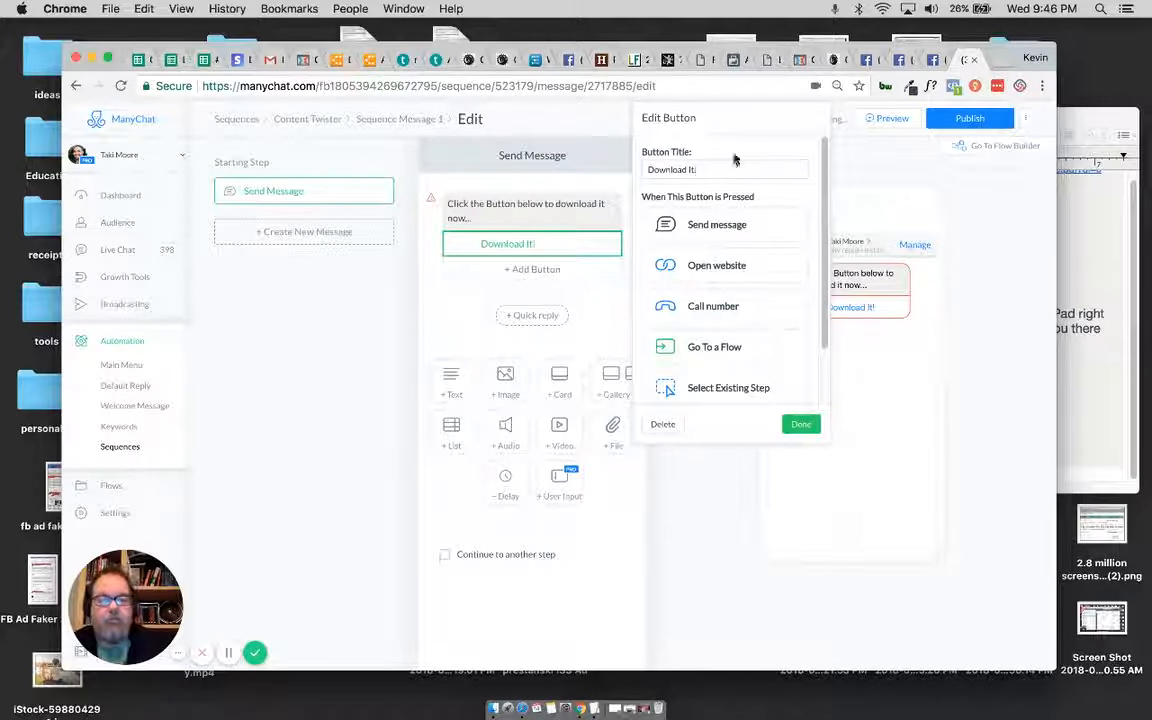
pyautogui.click(729, 270)
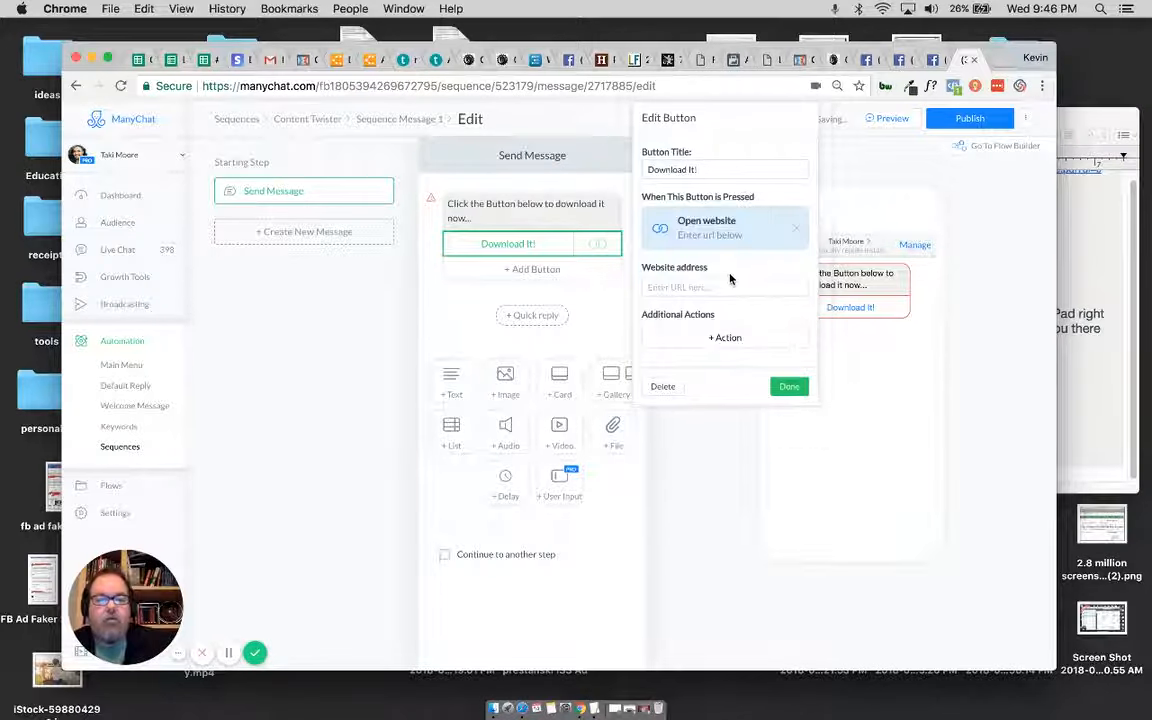
# Step: Set the Download It! button's website address to the Dropbox PDF link from the TextEdit notes, and recheck the button's settings
pyautogui.click(594, 709)
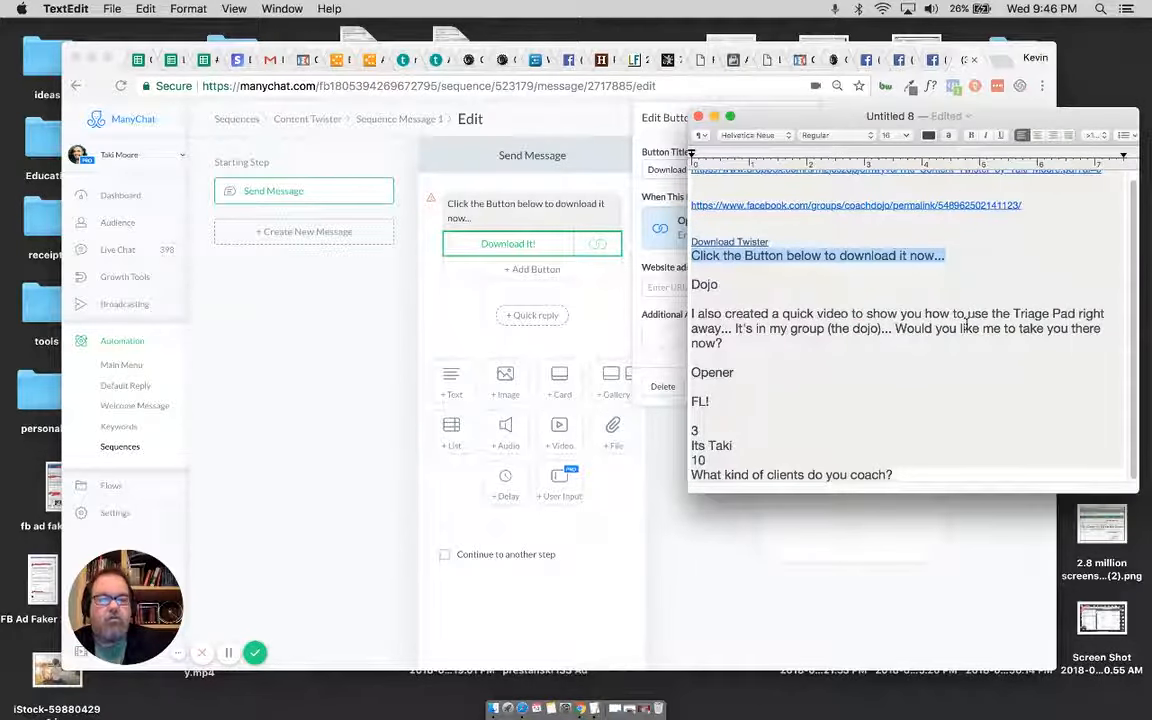
pyautogui.scroll(1, 966, 320)
pyautogui.moveTo(1106, 174); pyautogui.dragTo(699, 177)
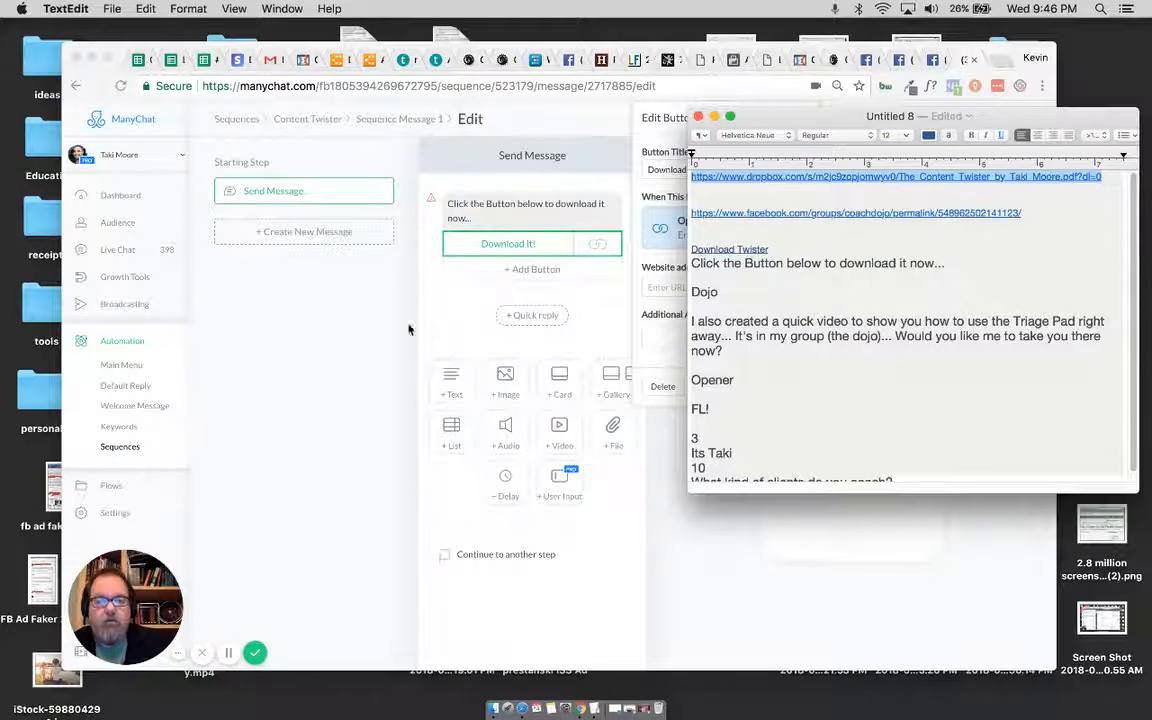
pyautogui.click(527, 258)
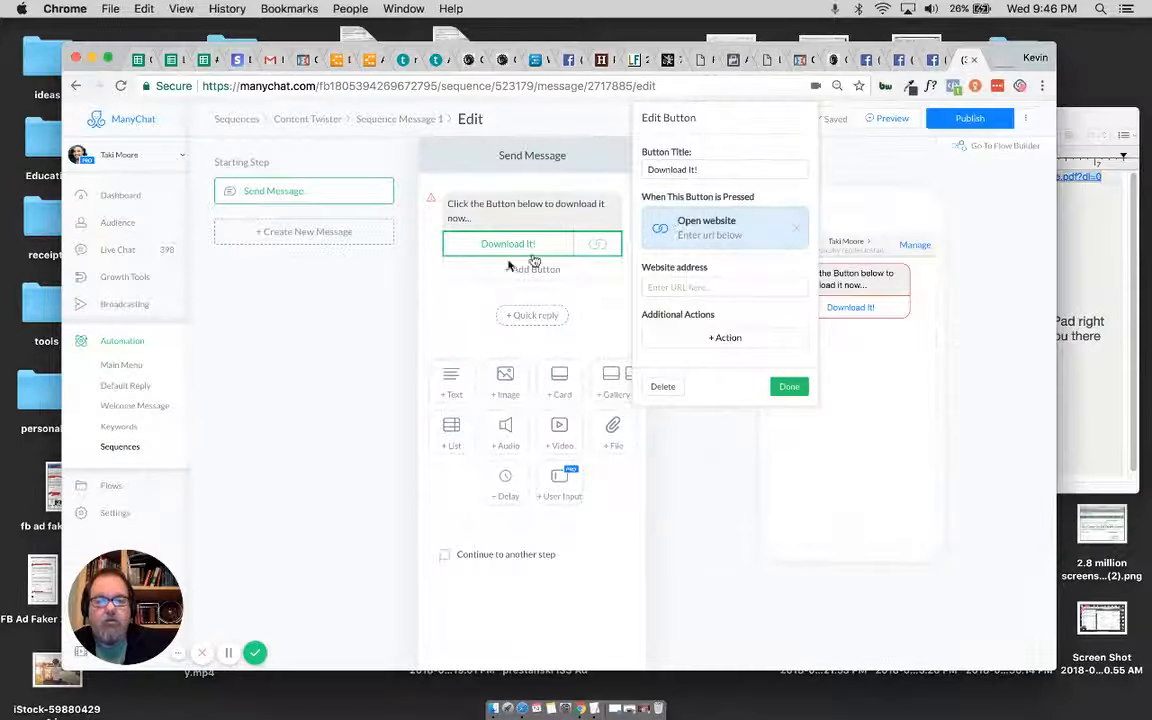
pyautogui.click(716, 285)
pyautogui.press('super+v')
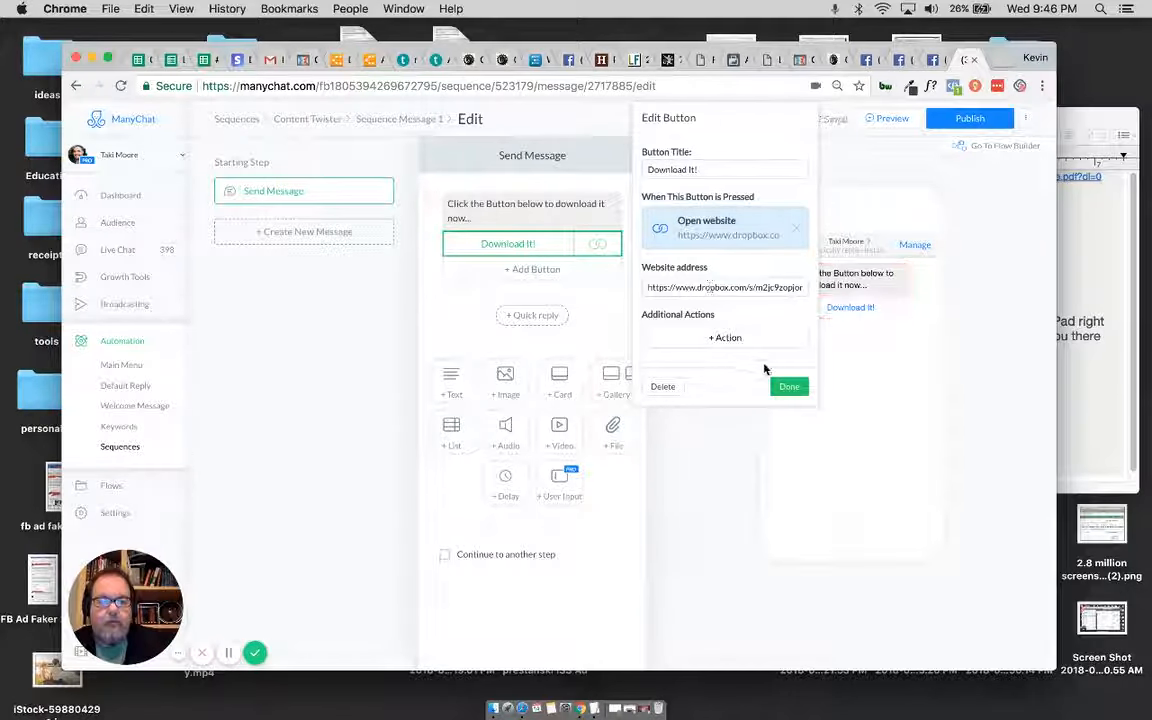
pyautogui.click(789, 387)
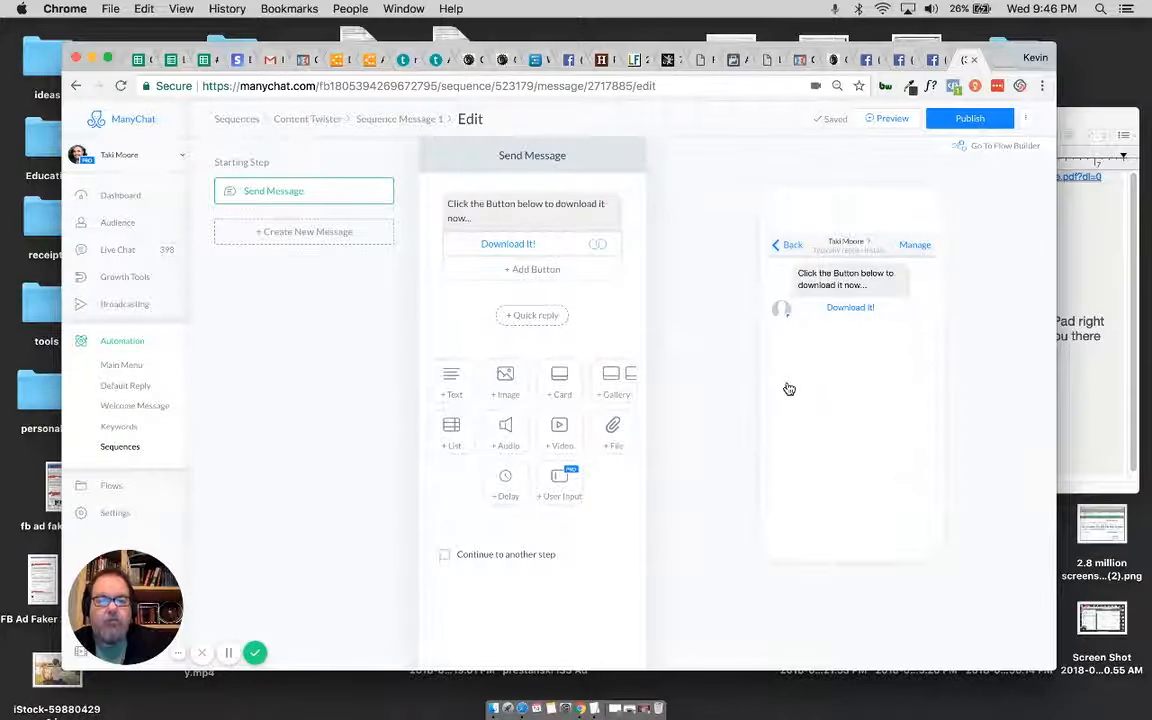
pyautogui.click(535, 245)
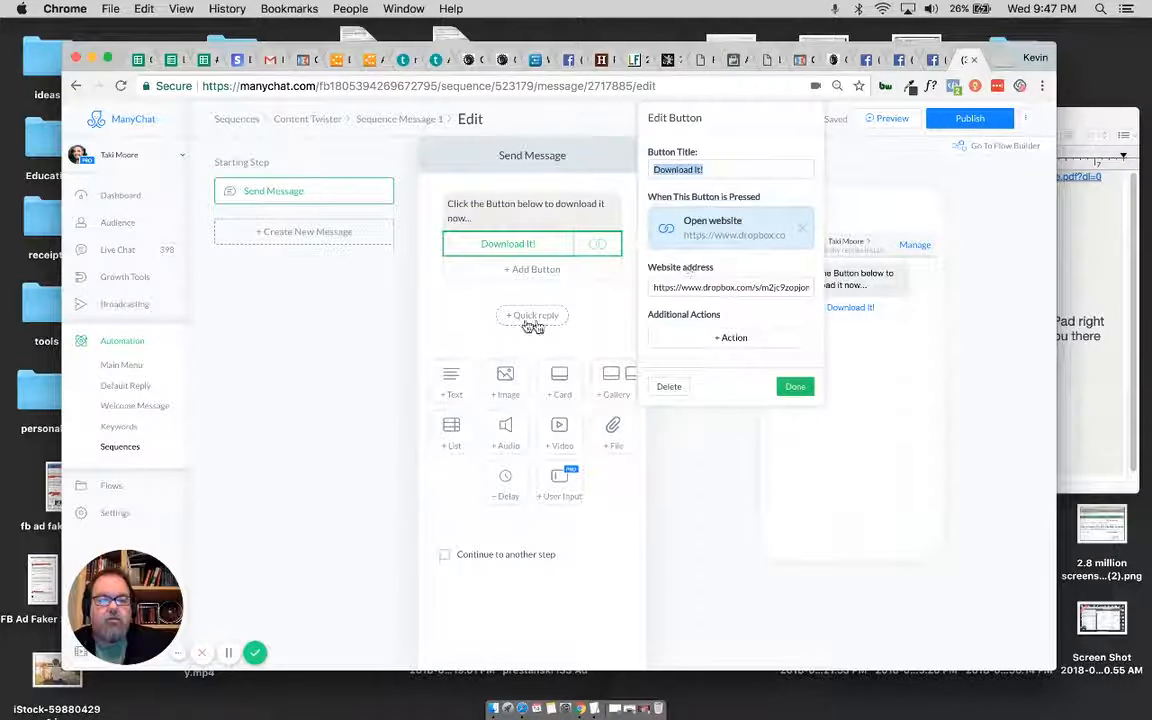
pyautogui.click(348, 341)
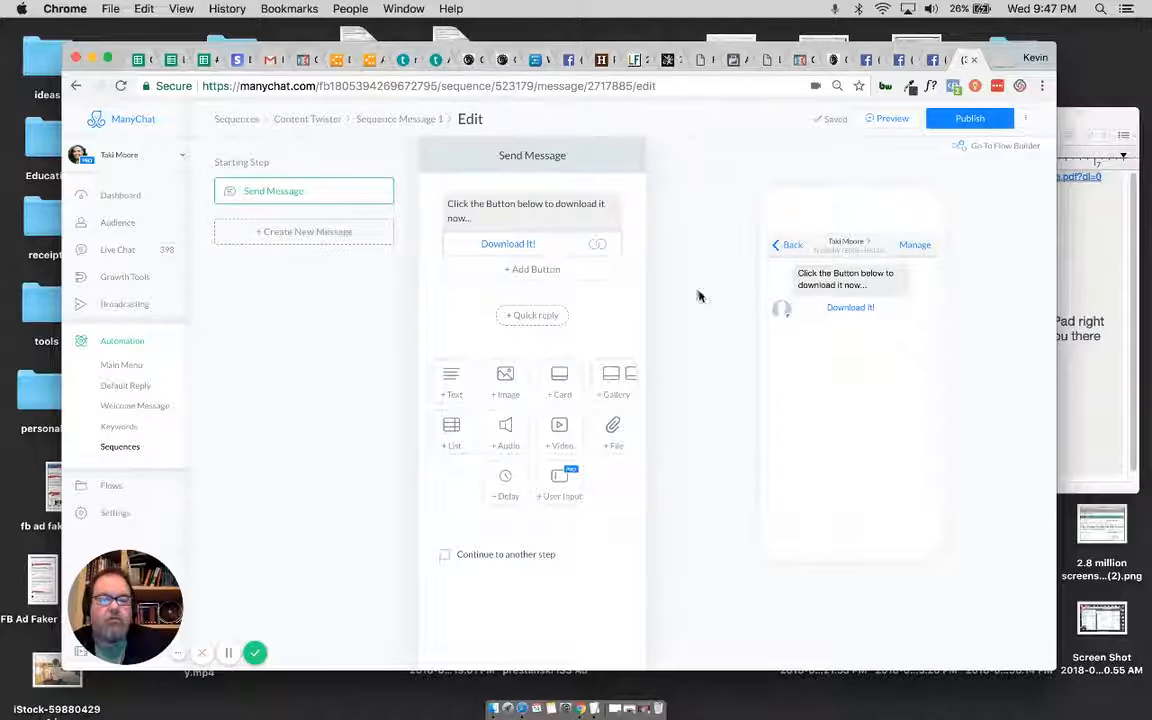
# Step: Leave the first message's editor and return to the Content Twister sequence's message list
pyautogui.click(401, 120)
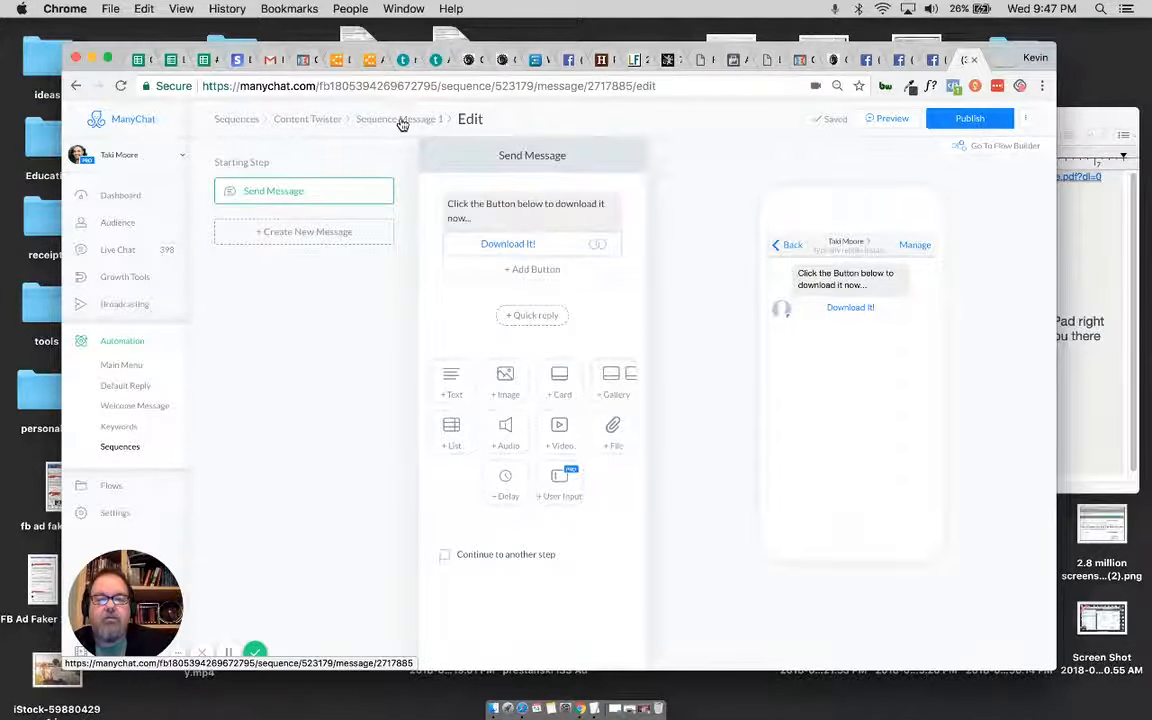
pyautogui.click(312, 121)
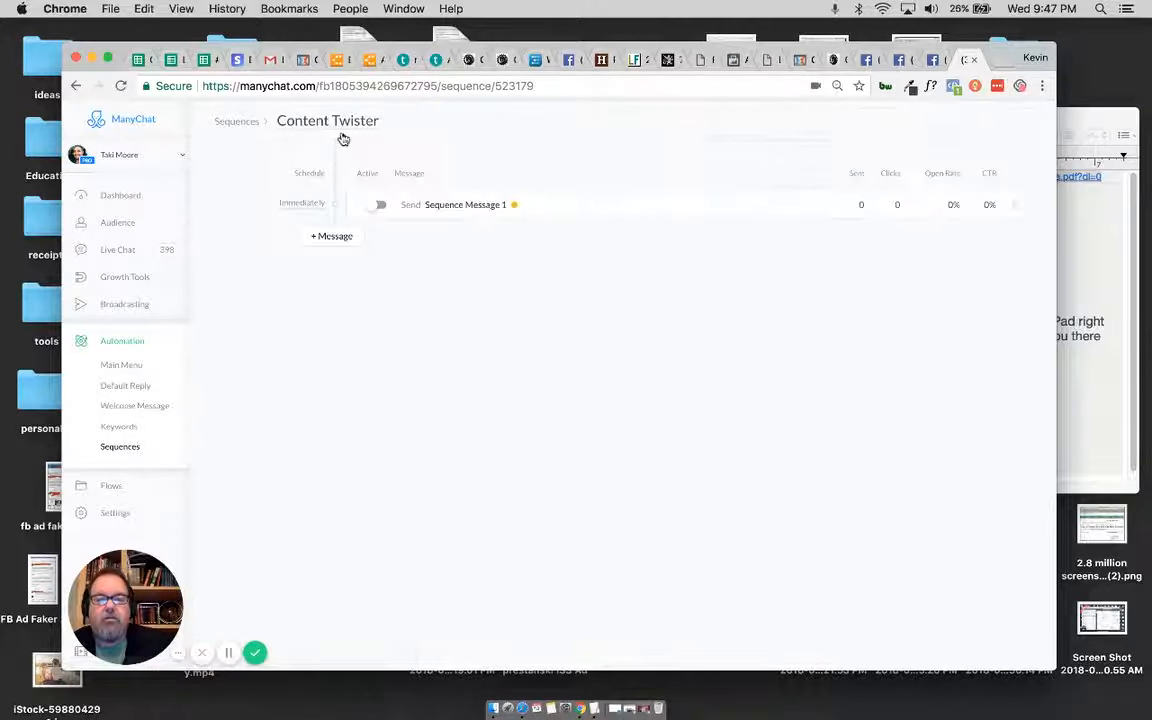
pyautogui.click(458, 206)
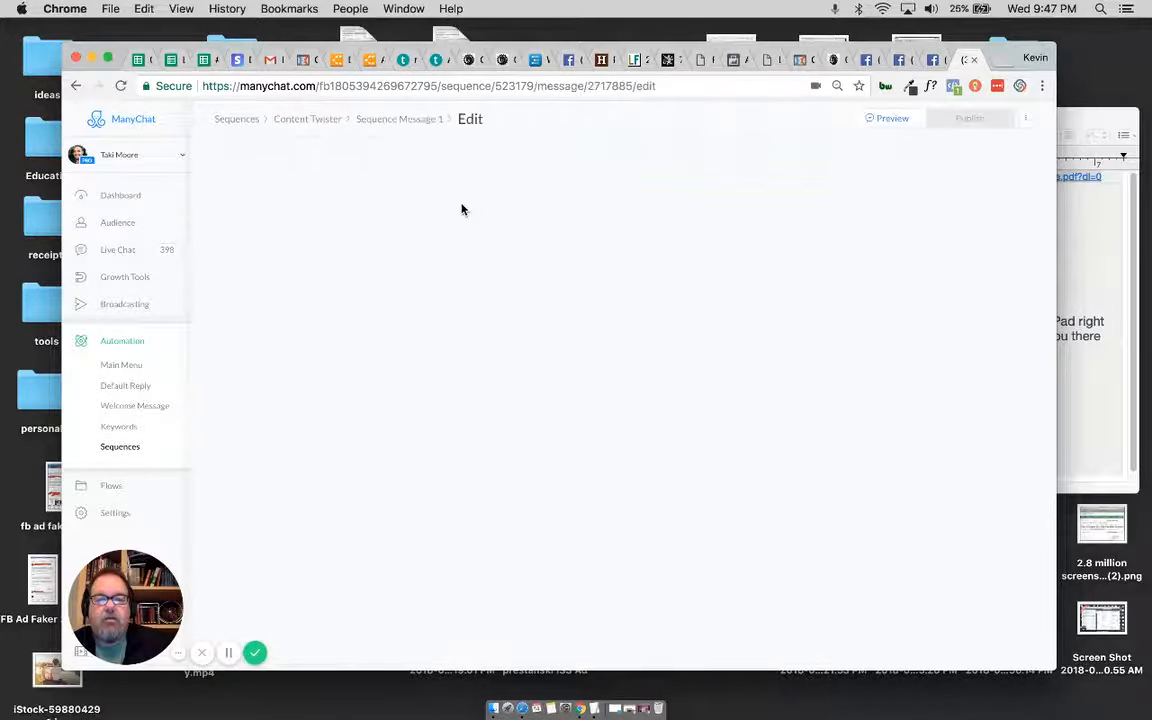
pyautogui.click(411, 123)
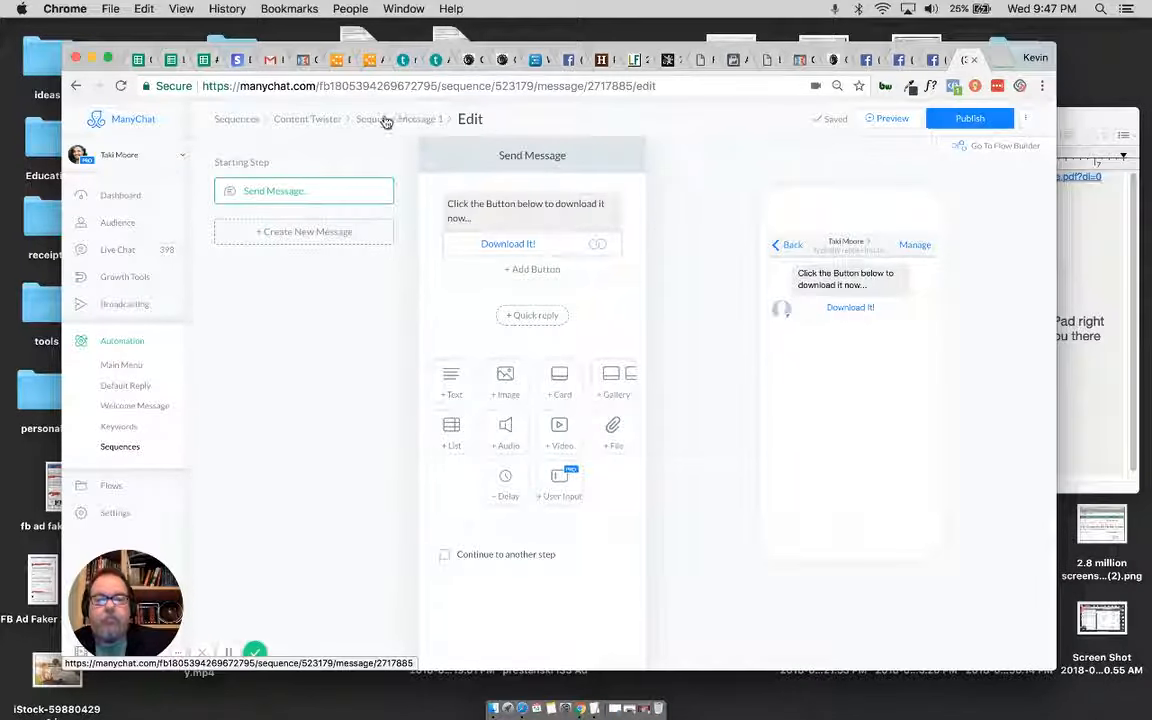
pyautogui.click(308, 120)
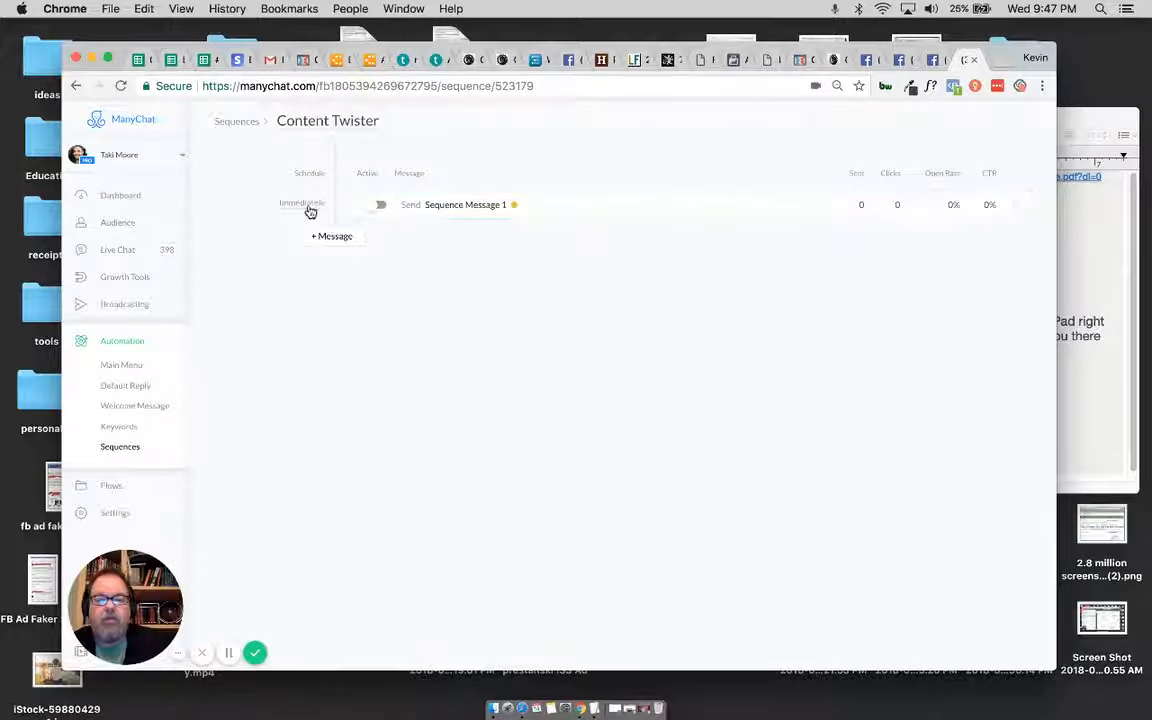
# Step: Add a second message to the Content Twister sequence and save its schedule as 10 minutes after the previous message
pyautogui.click(323, 237)
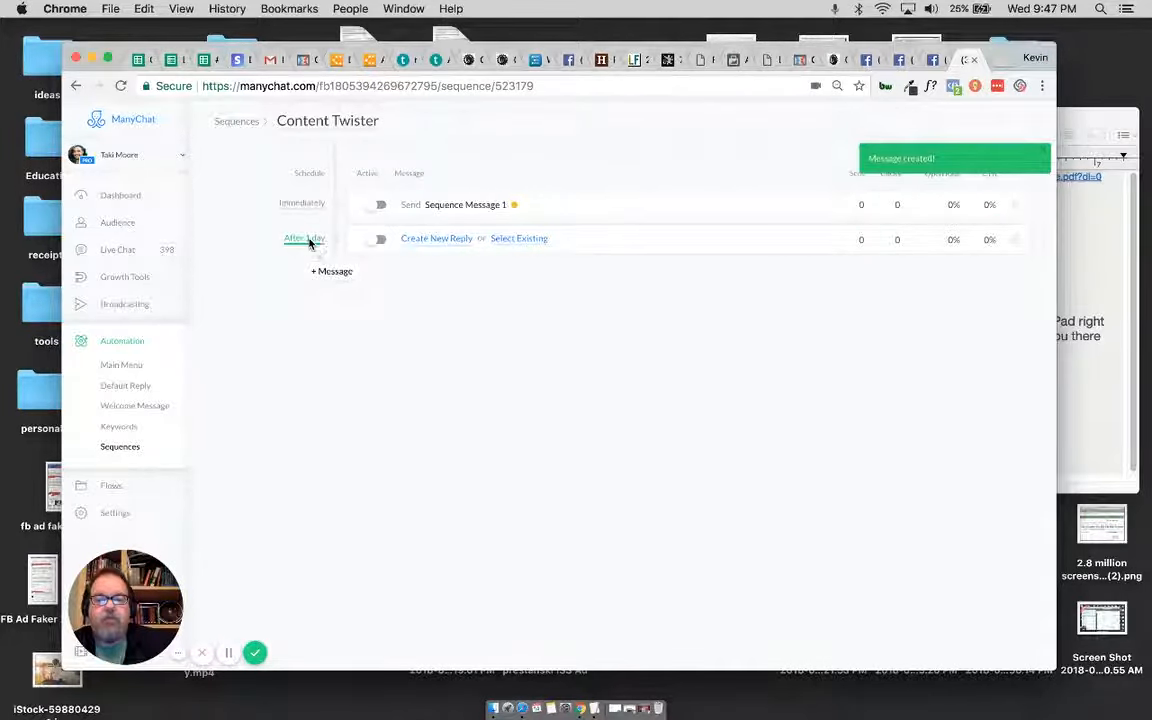
pyautogui.click(305, 239)
pyautogui.click(408, 141)
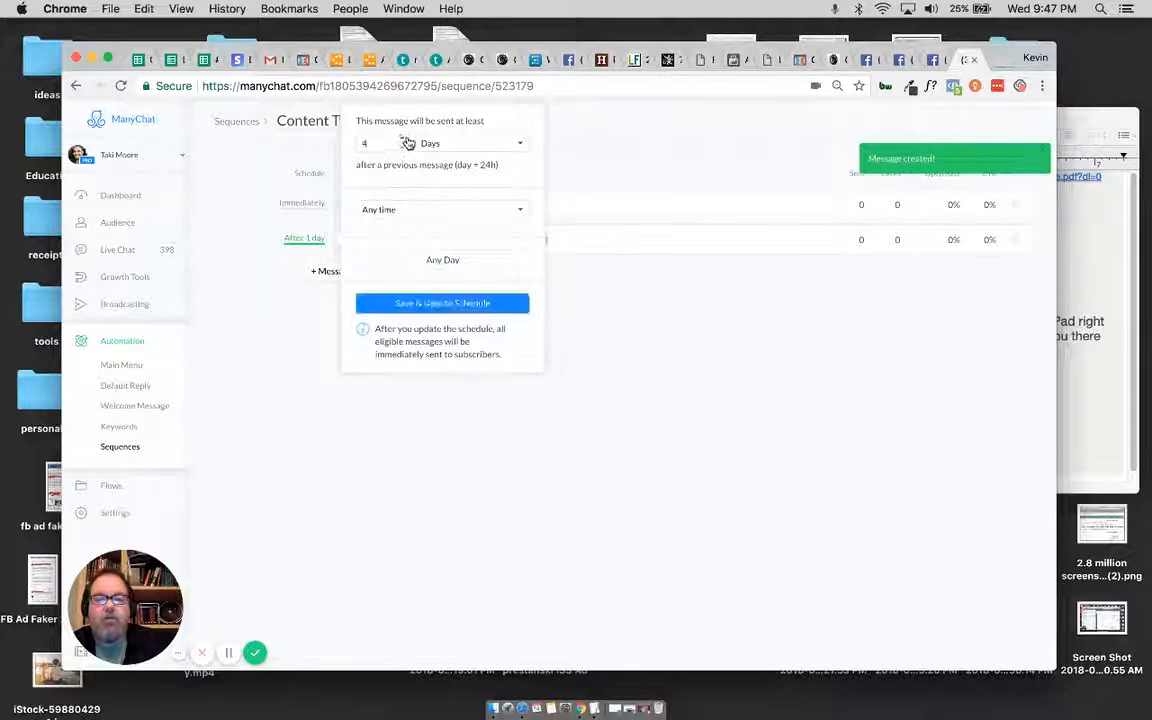
pyautogui.click(408, 141)
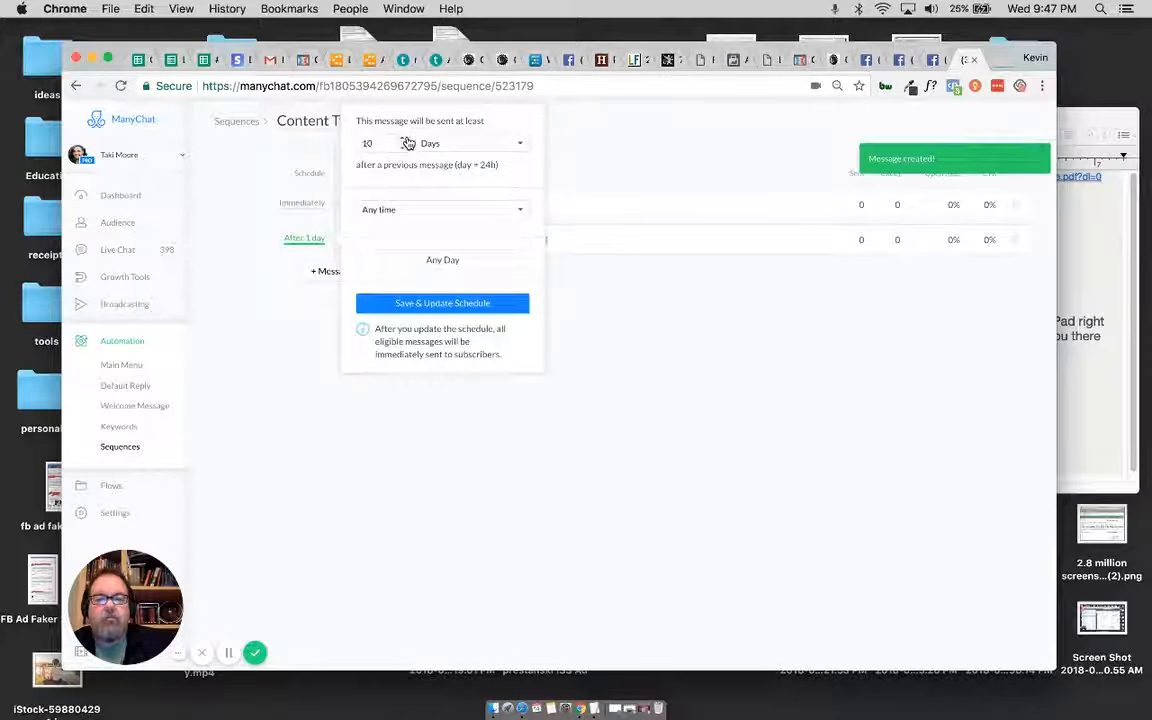
pyautogui.click(474, 143)
pyautogui.click(475, 121)
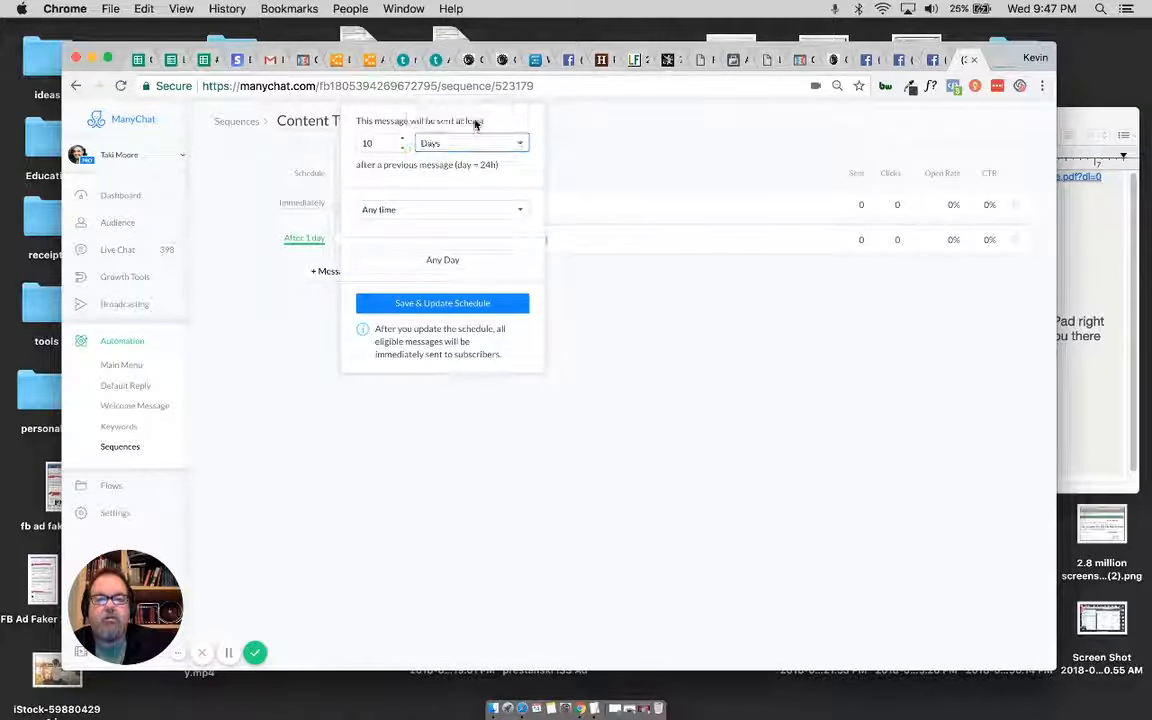
pyautogui.click(456, 306)
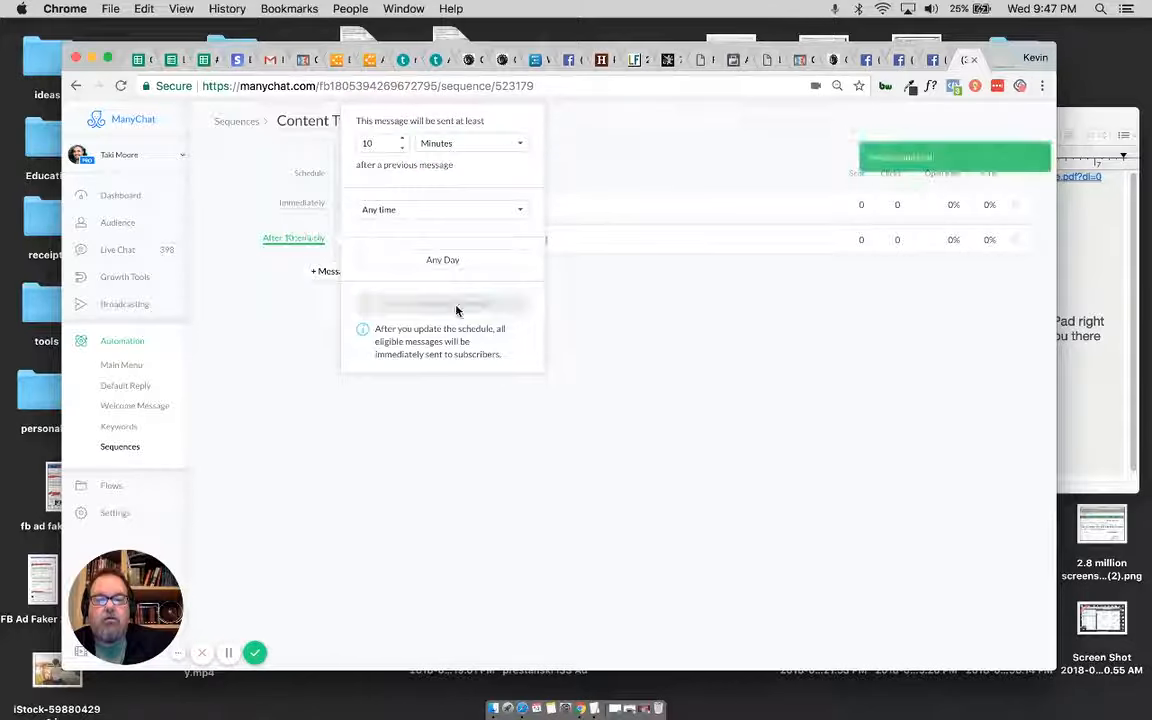
pyautogui.click(585, 311)
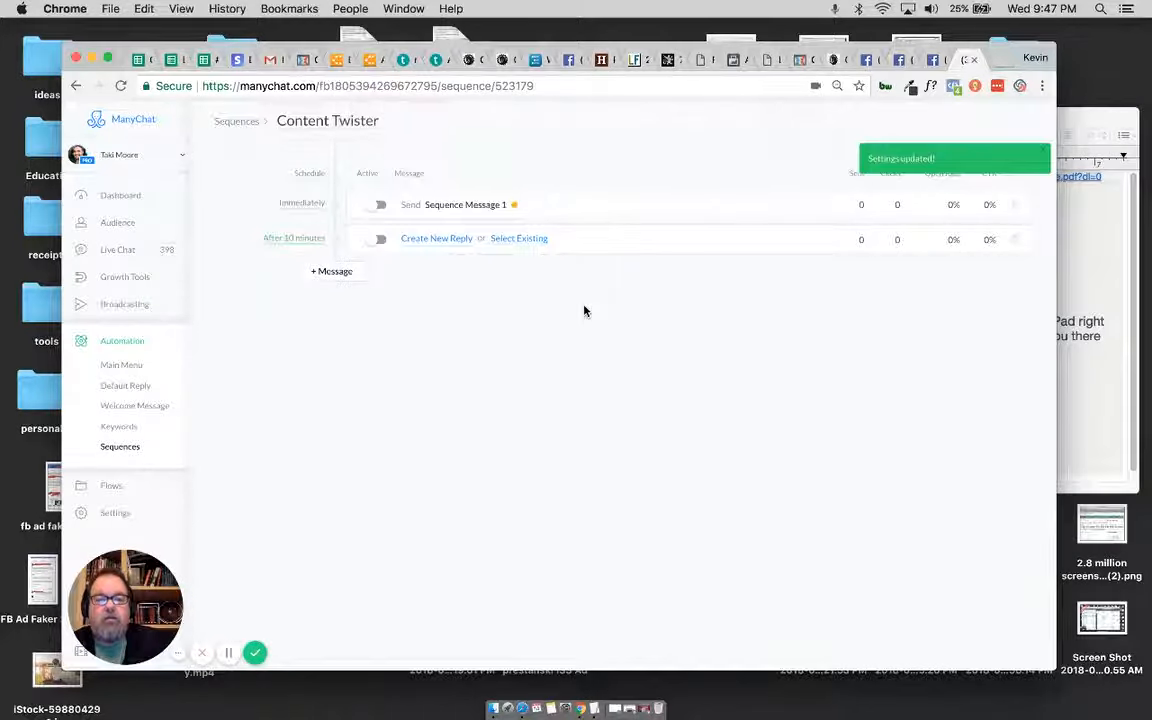
# Step: Create a new reply for the second message and fill it with the "I also created a quick video..." text from the TextEdit notes
pyautogui.click(440, 242)
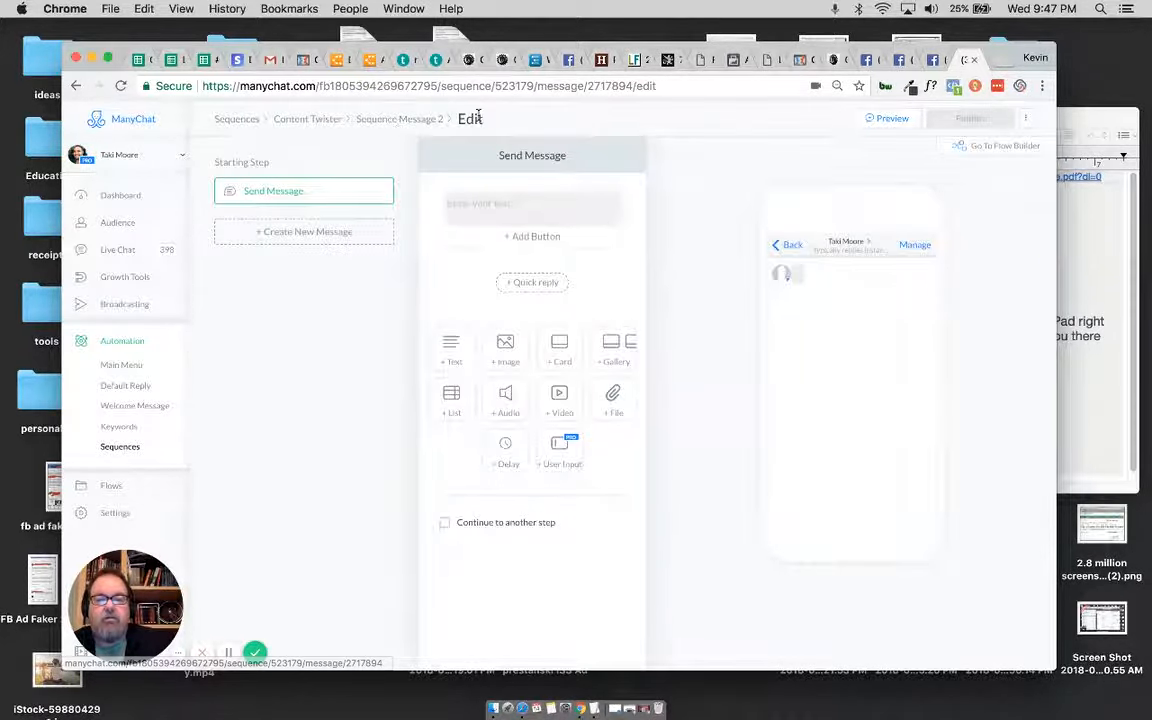
pyautogui.click(592, 708)
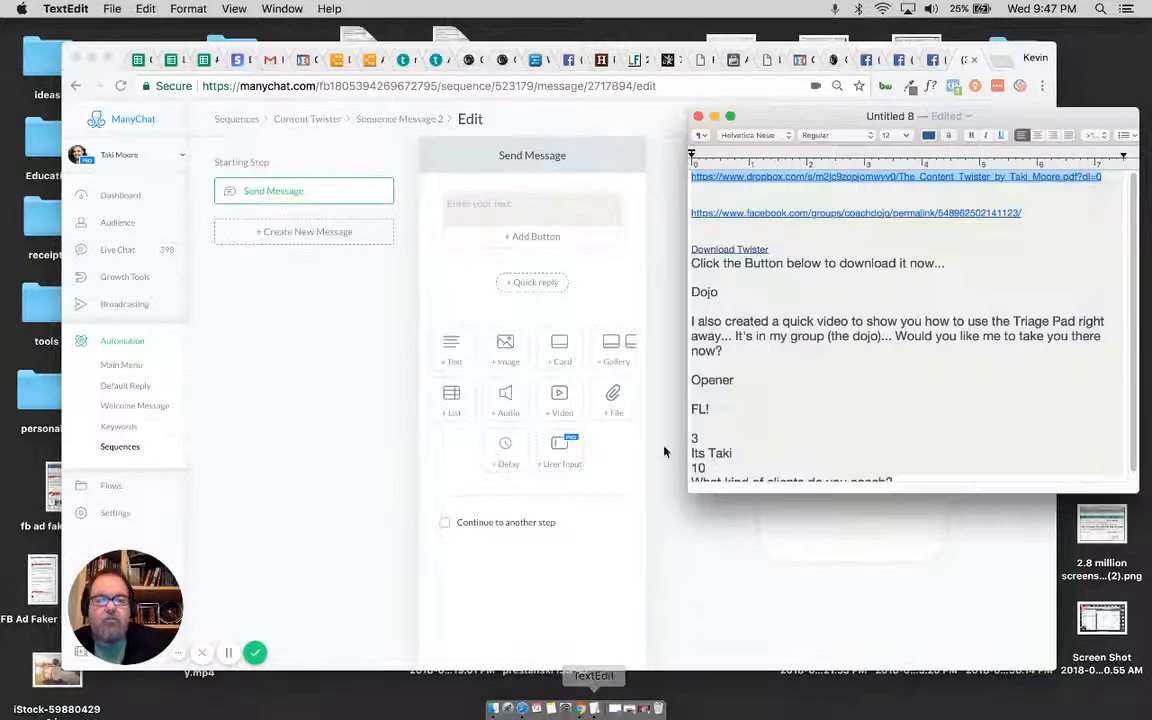
pyautogui.click(821, 304)
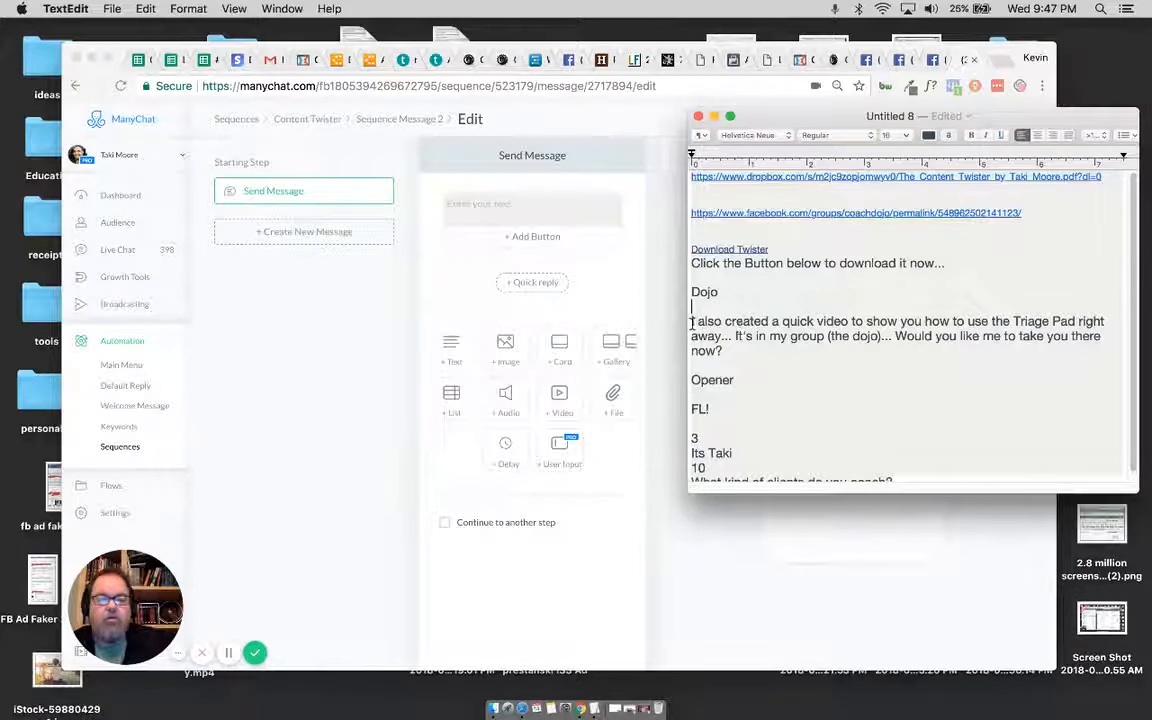
pyautogui.moveTo(691, 322); pyautogui.dragTo(740, 352)
pyautogui.press('super+c')
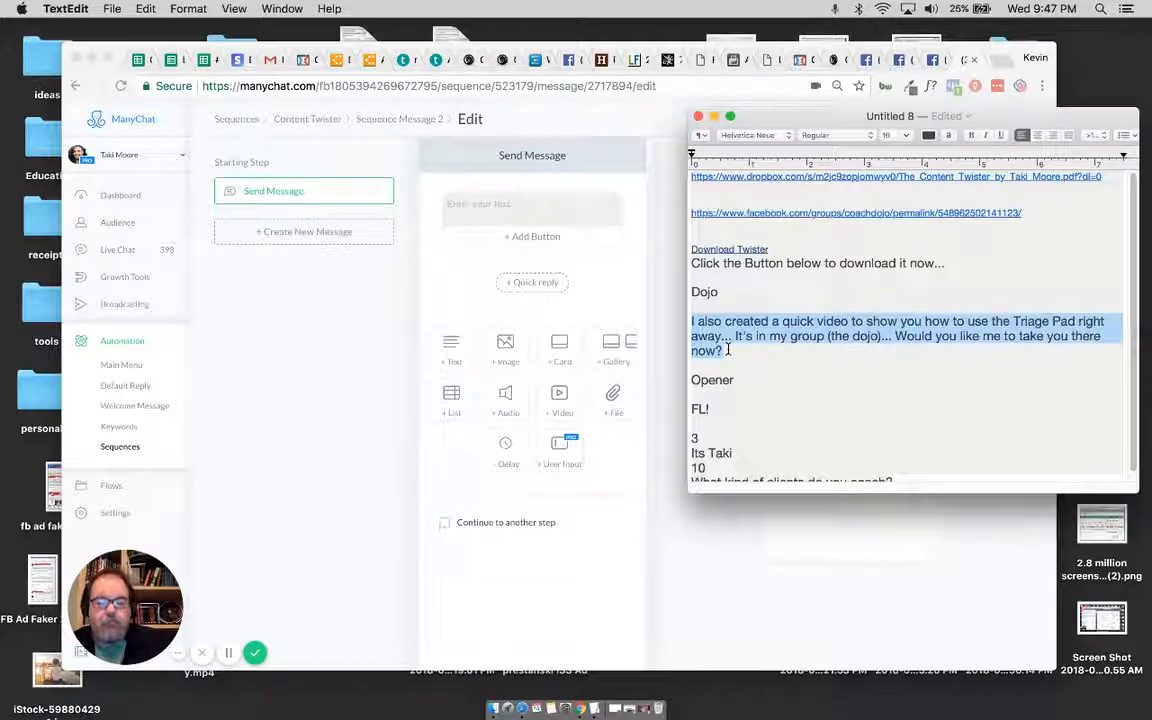
pyautogui.click(504, 208)
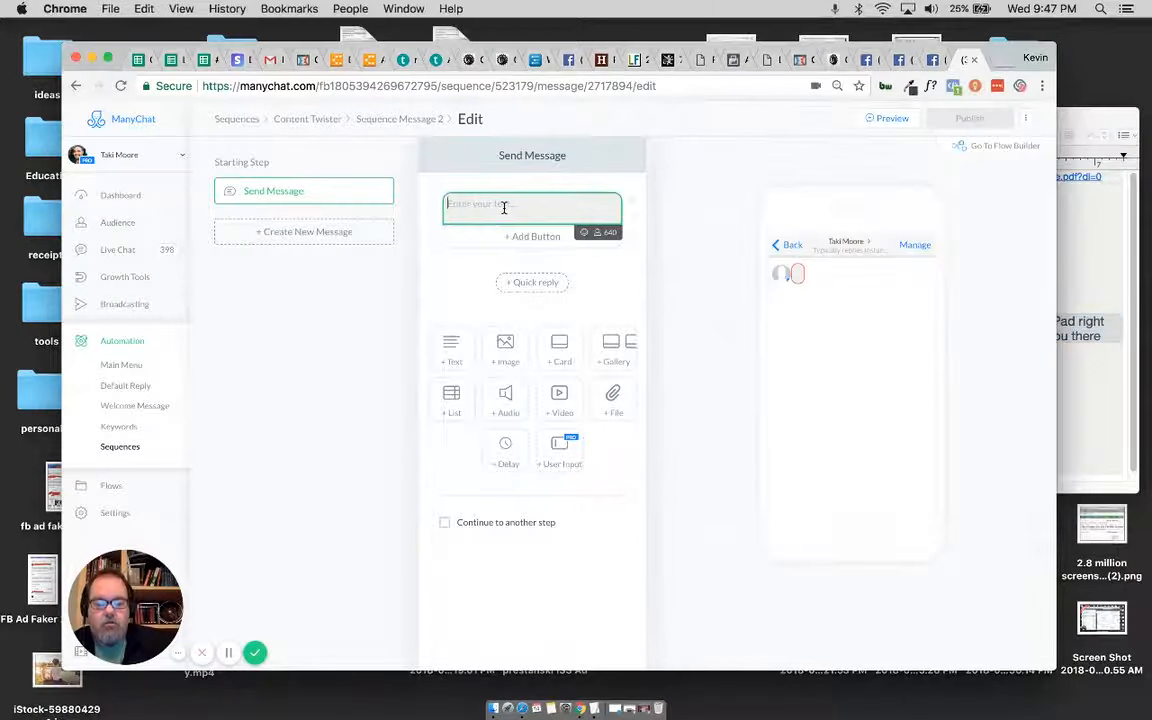
pyautogui.press('super+v')
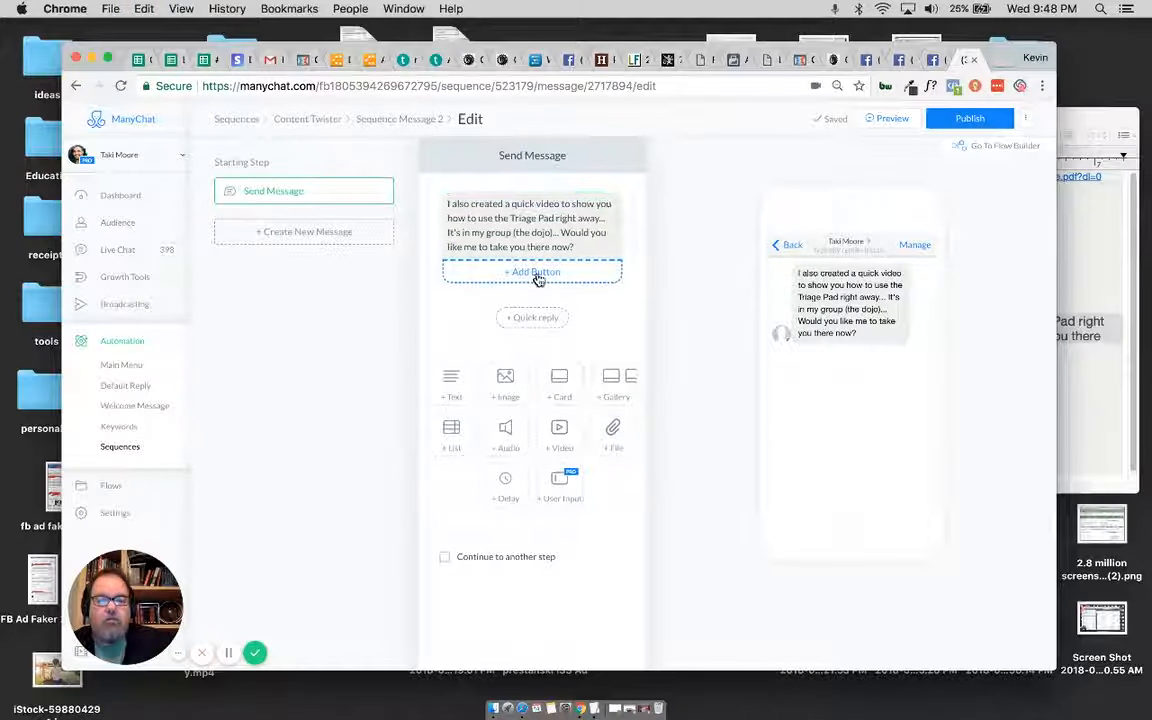
# Step: Add a button titled "Take Me There!" below the second message's text and make it open a website
pyautogui.click(533, 272)
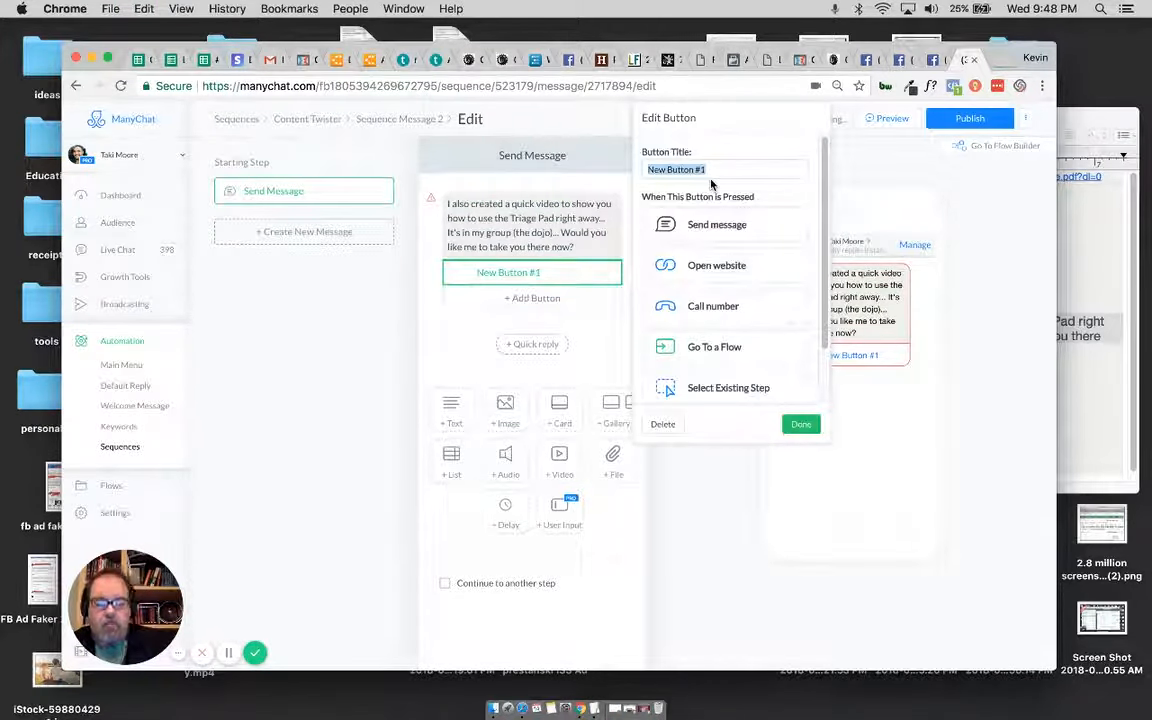
pyautogui.write('Take Me There!')
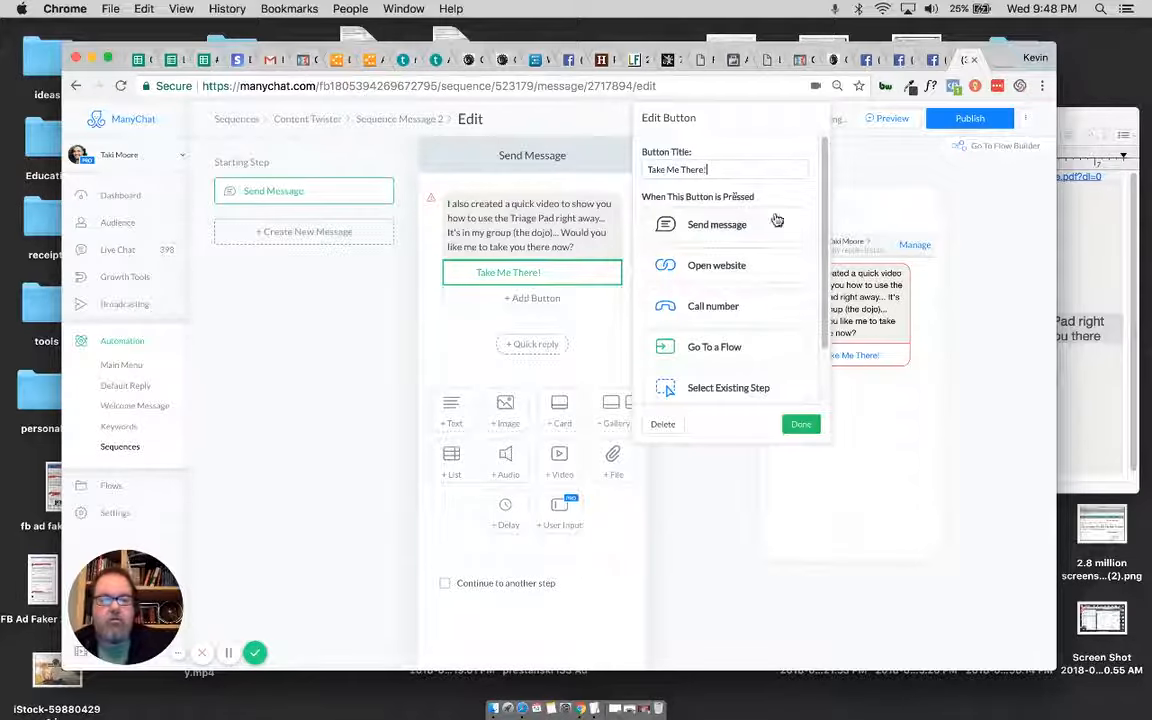
pyautogui.click(746, 265)
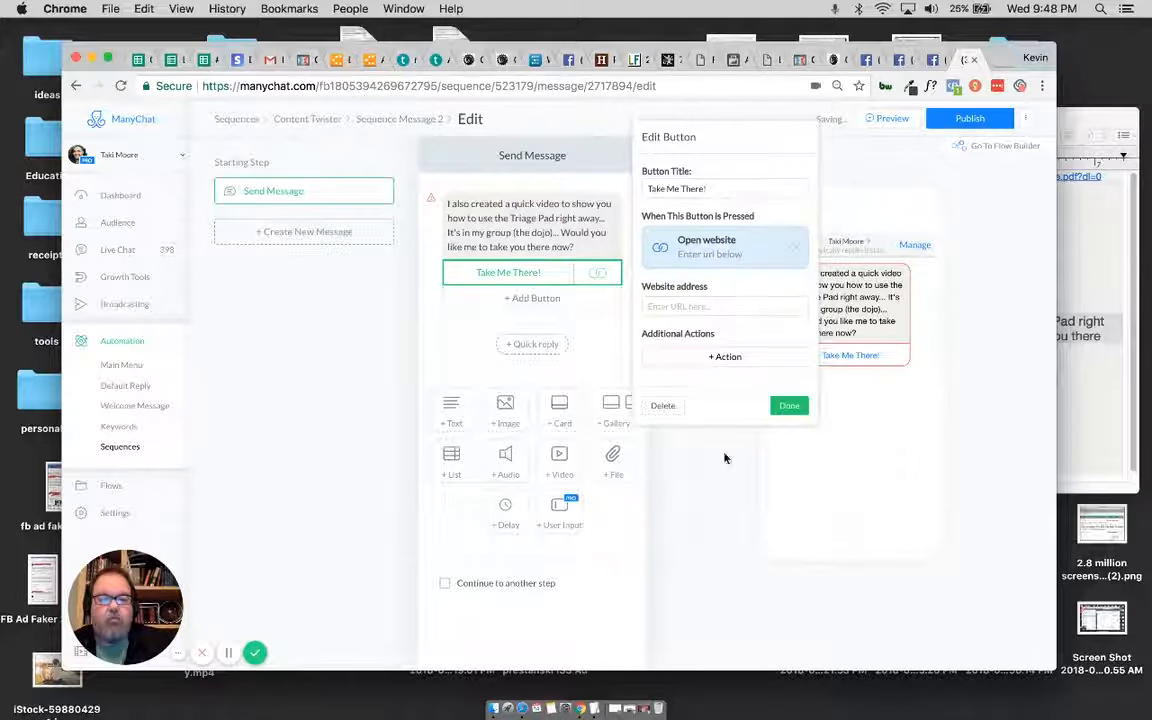
# Step: Set the Take Me There! button's website address to the Facebook coachdojo group link from the TextEdit notes and finish editing the button
pyautogui.click(594, 708)
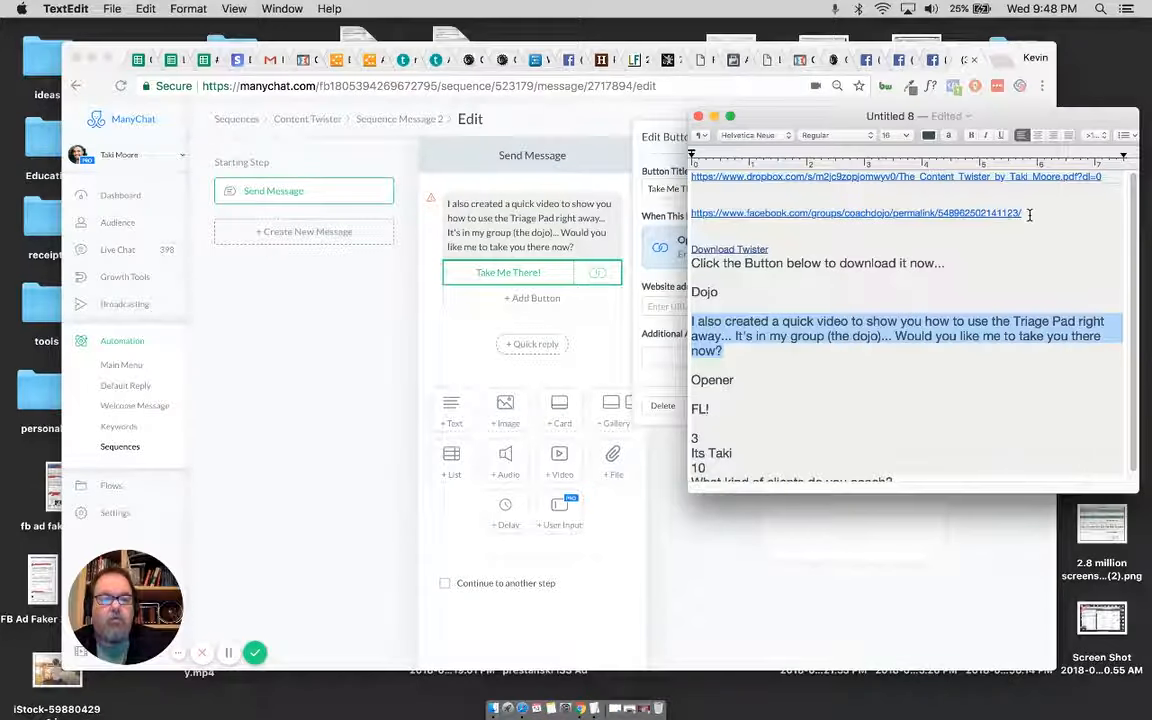
pyautogui.moveTo(1025, 216); pyautogui.dragTo(692, 215)
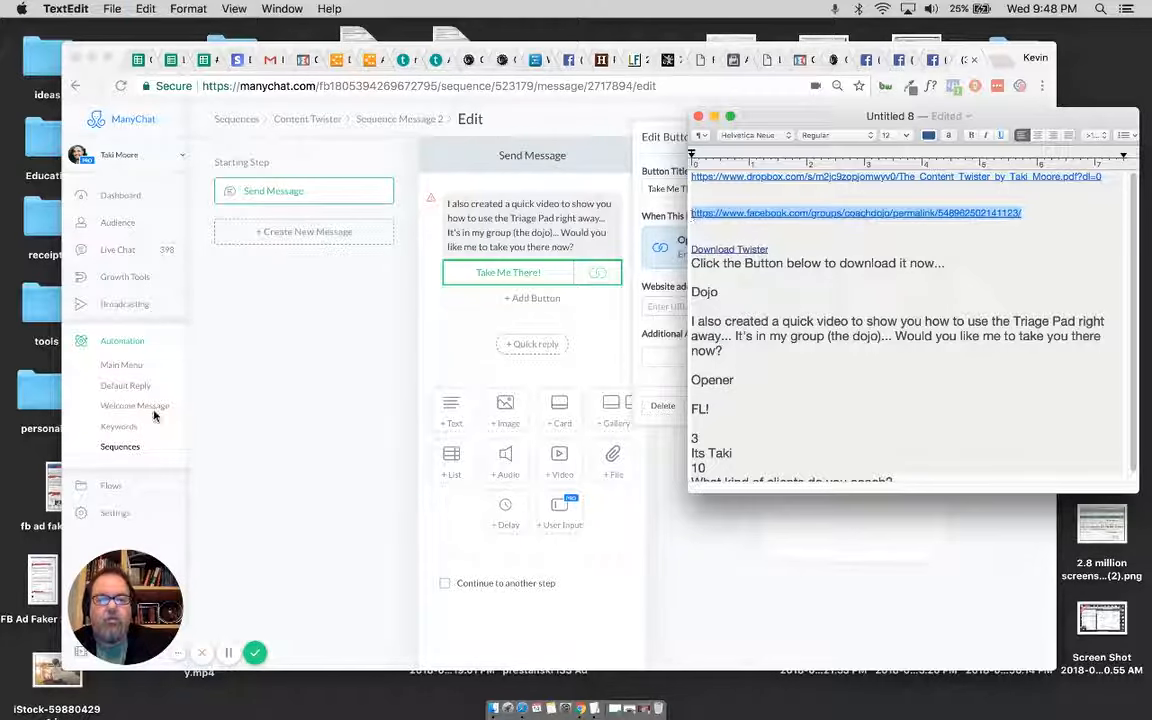
pyautogui.click(333, 336)
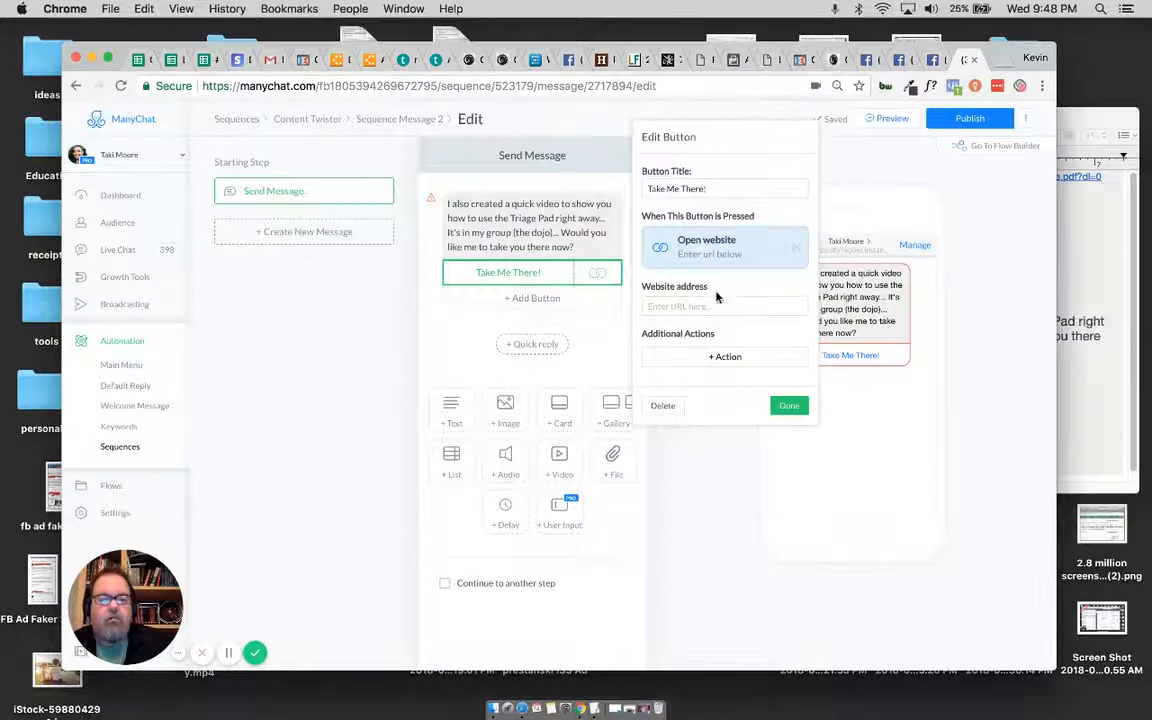
pyautogui.click(698, 306)
pyautogui.press('super+v')
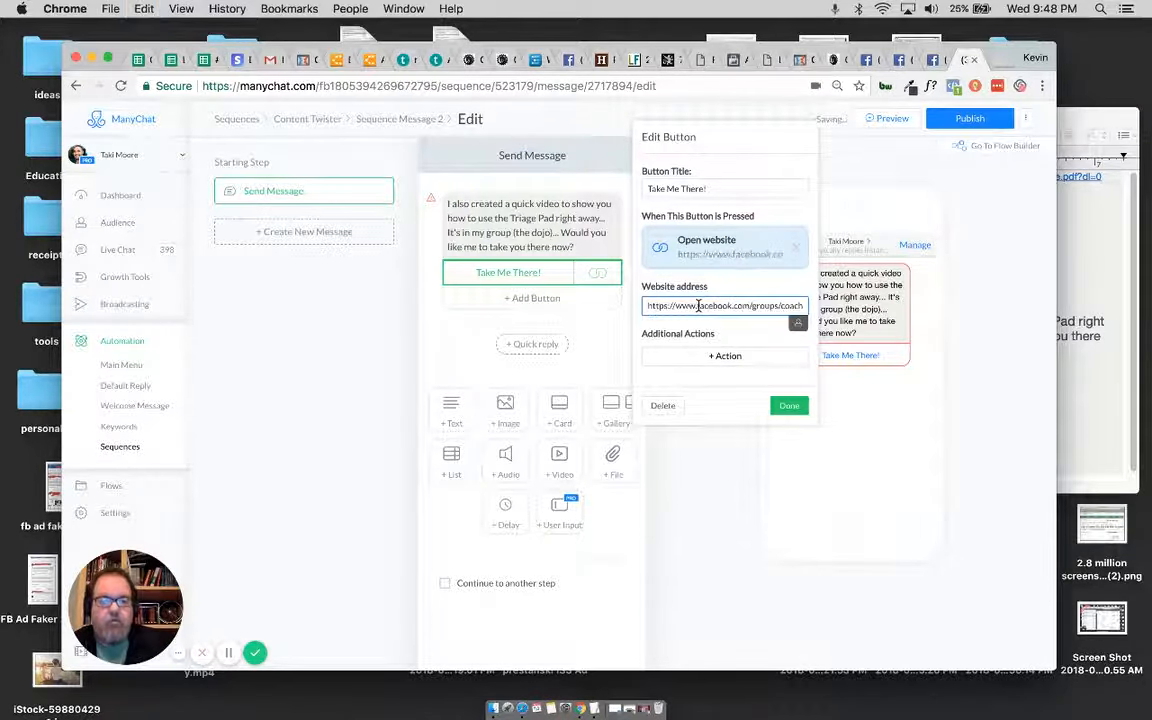
pyautogui.click(789, 406)
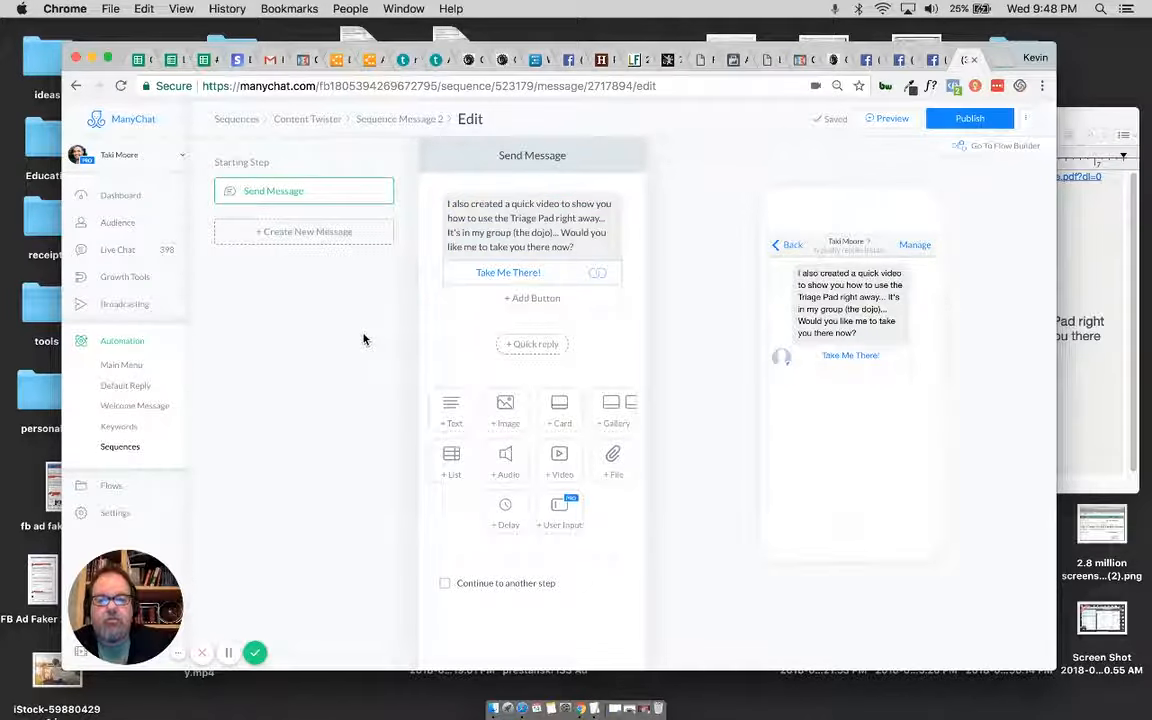
# Step: Add a third message to the Content Twister sequence with a new reply, and check the Opener text in the TextEdit notes
pyautogui.click(307, 119)
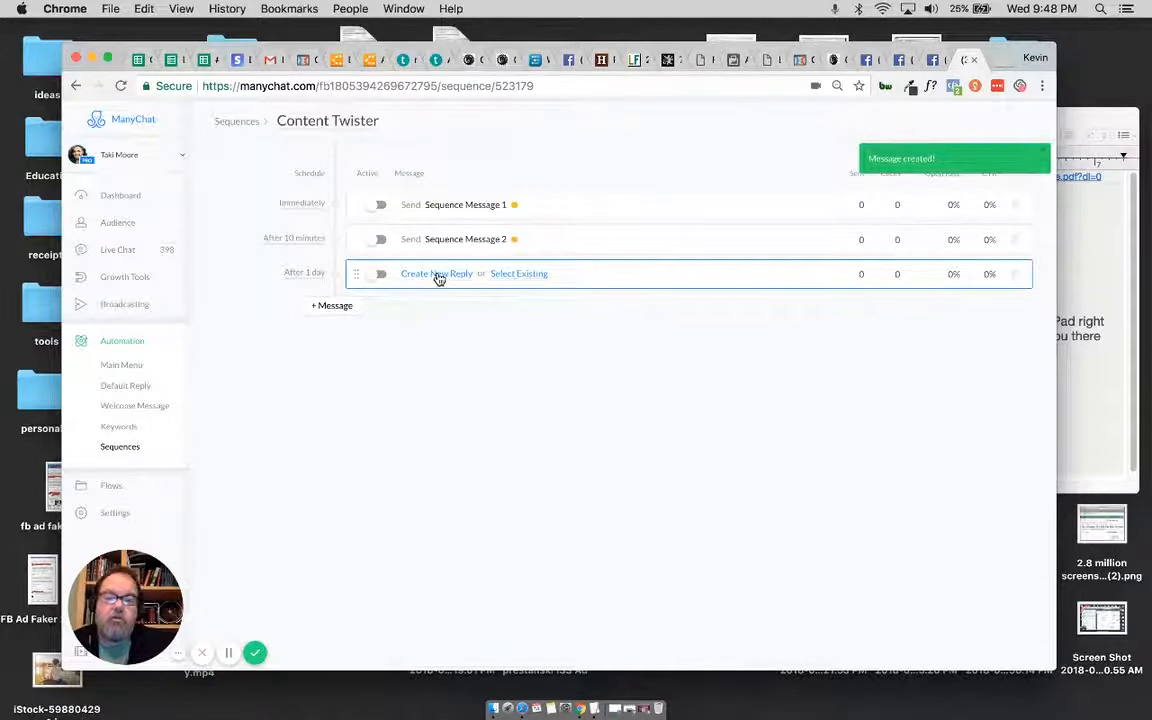
pyautogui.click(437, 275)
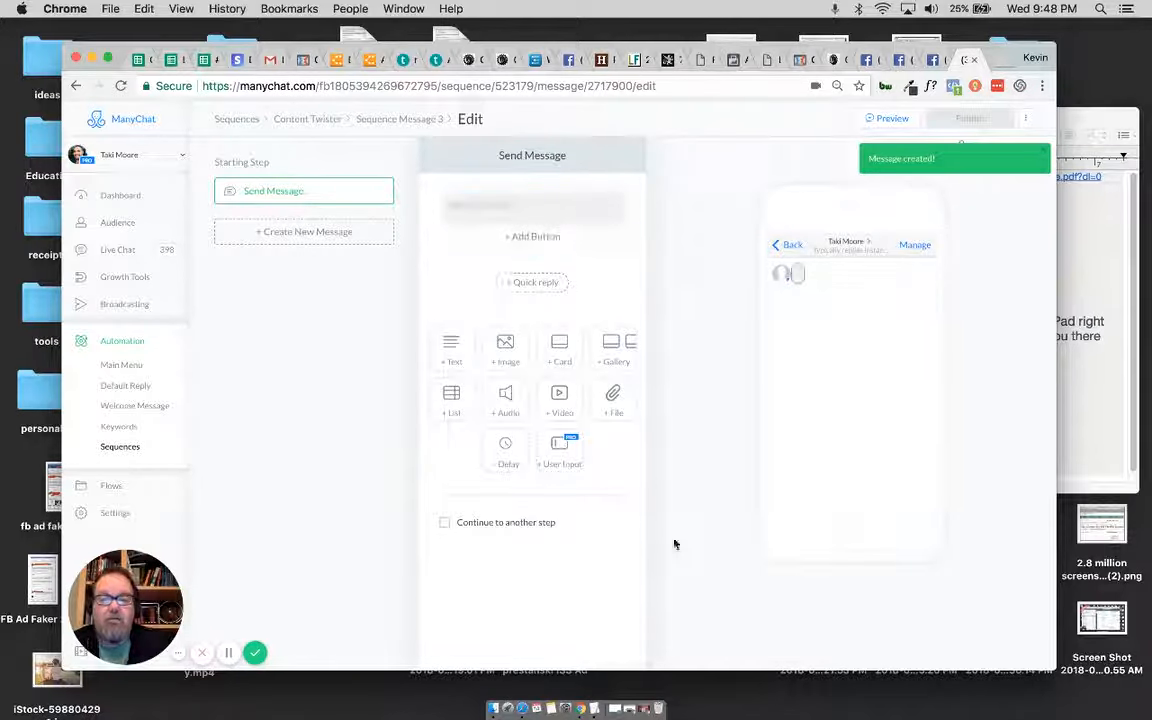
pyautogui.click(594, 709)
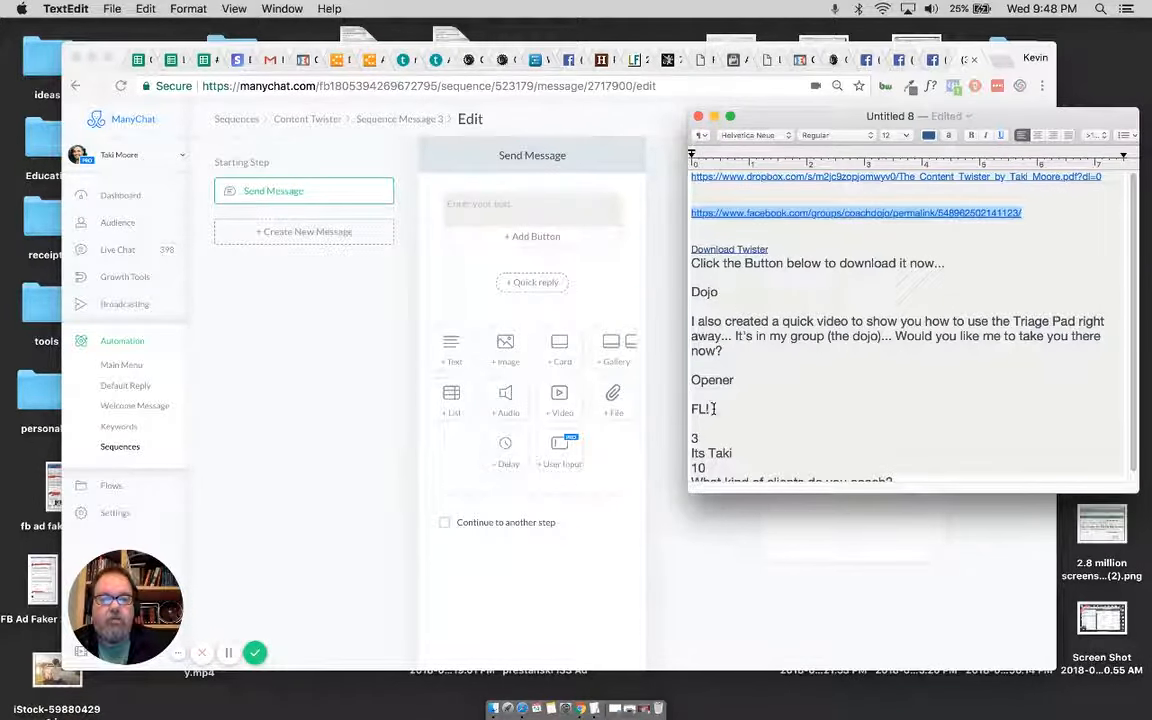
pyautogui.click(471, 209)
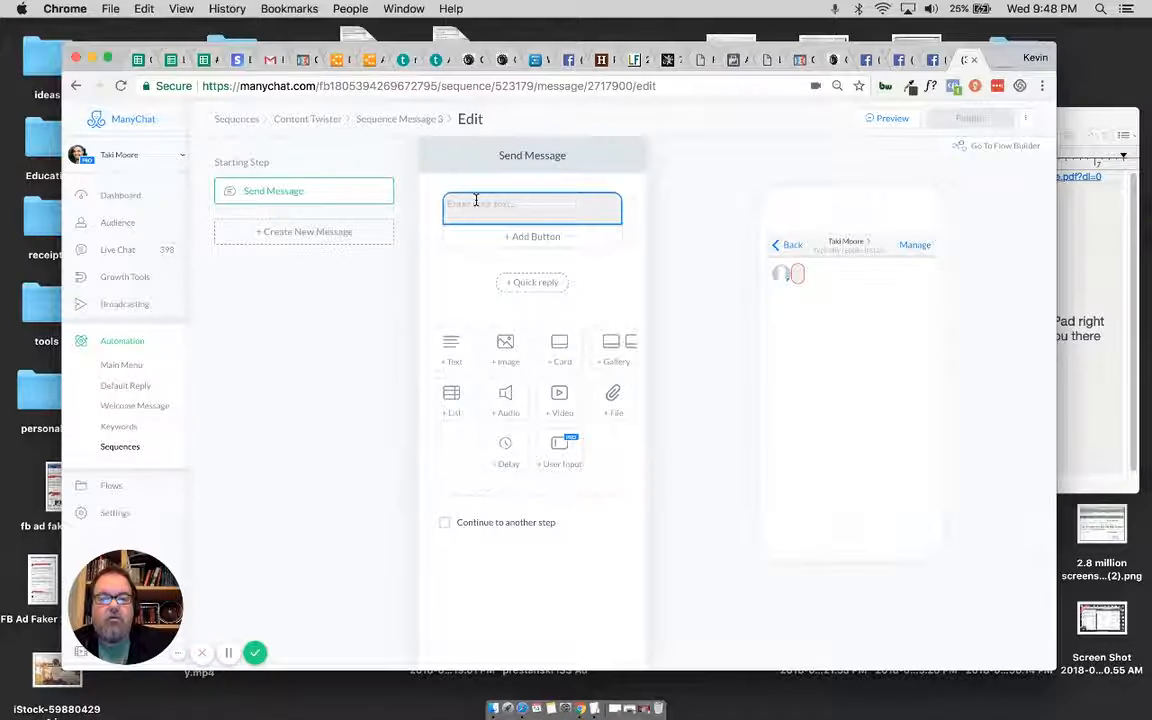
# Step: Fill the third message's text with the First Name and Last Name variables followed by an exclamation mark
pyautogui.click(476, 201)
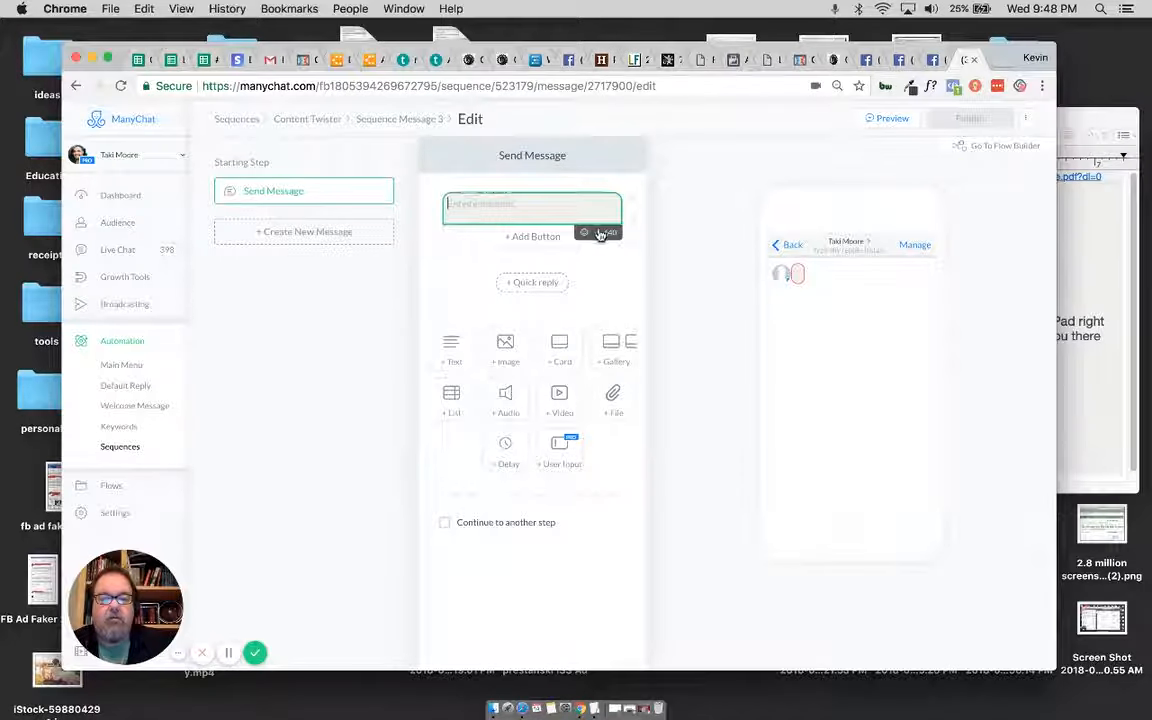
pyautogui.click(598, 236)
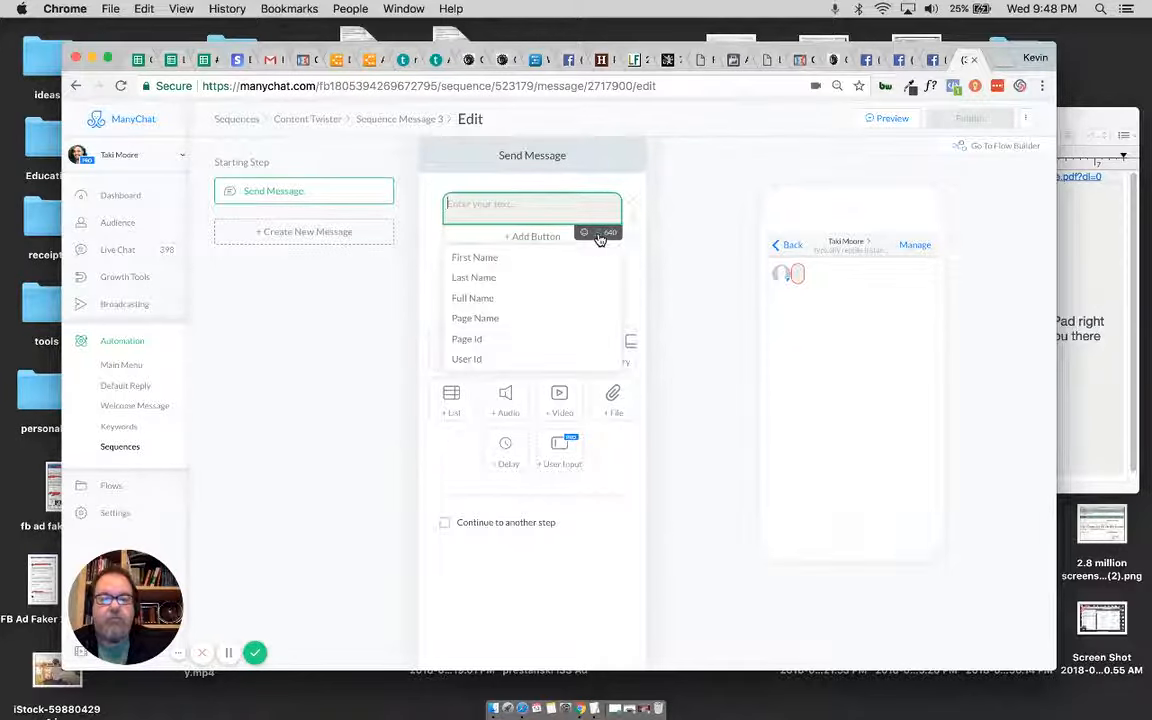
pyautogui.click(505, 258)
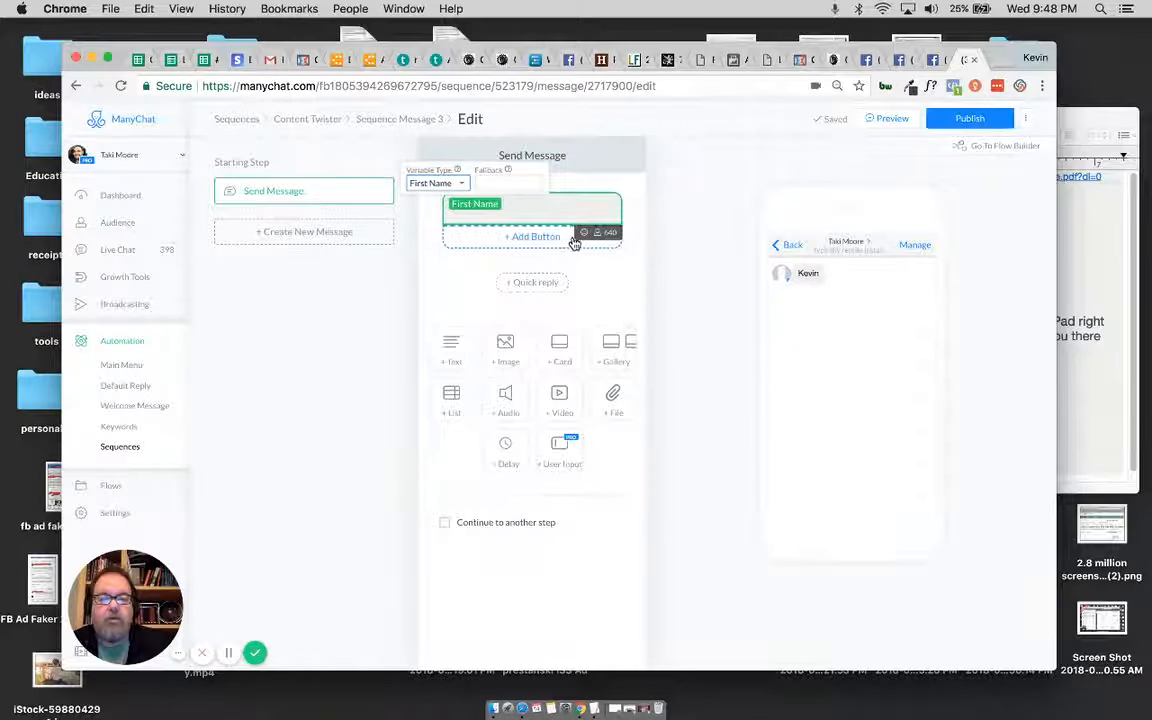
pyautogui.click(598, 234)
pyautogui.click(530, 274)
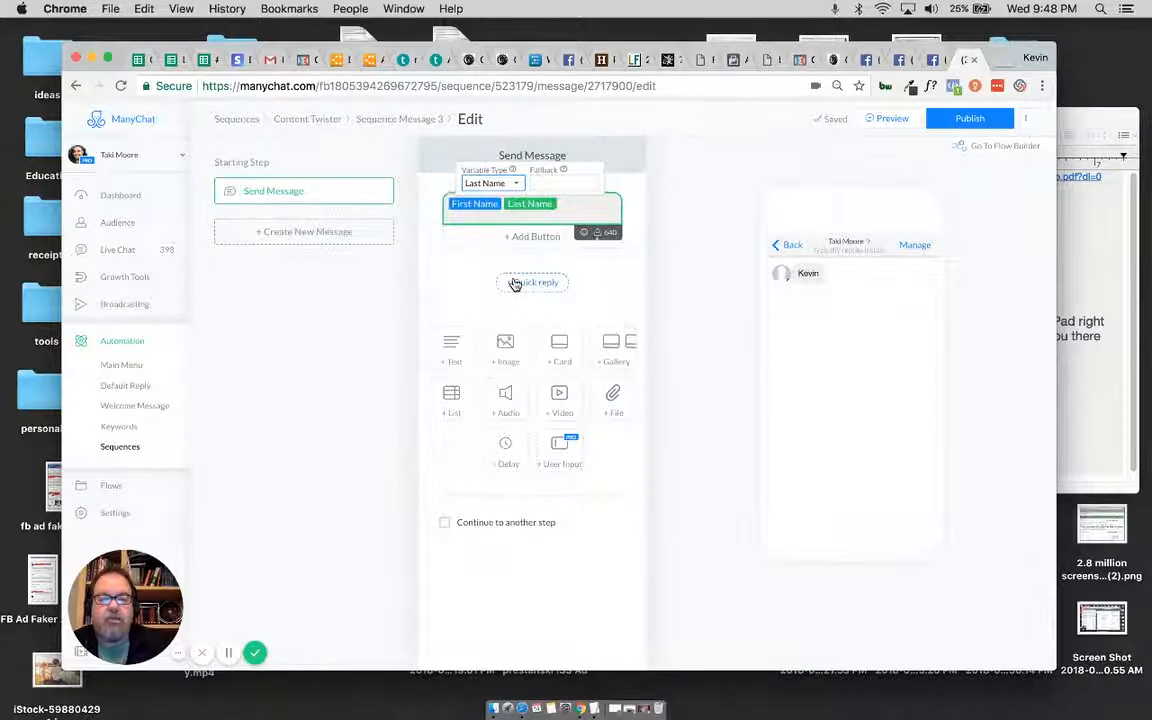
pyautogui.click(567, 204)
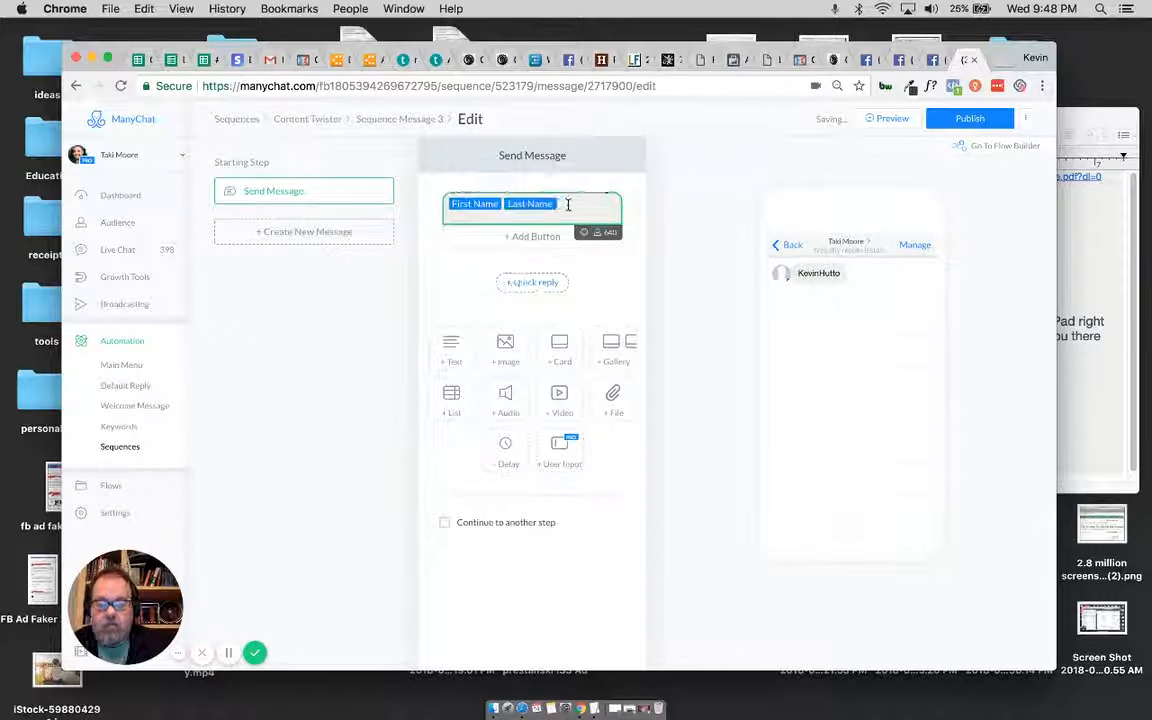
pyautogui.write('!')
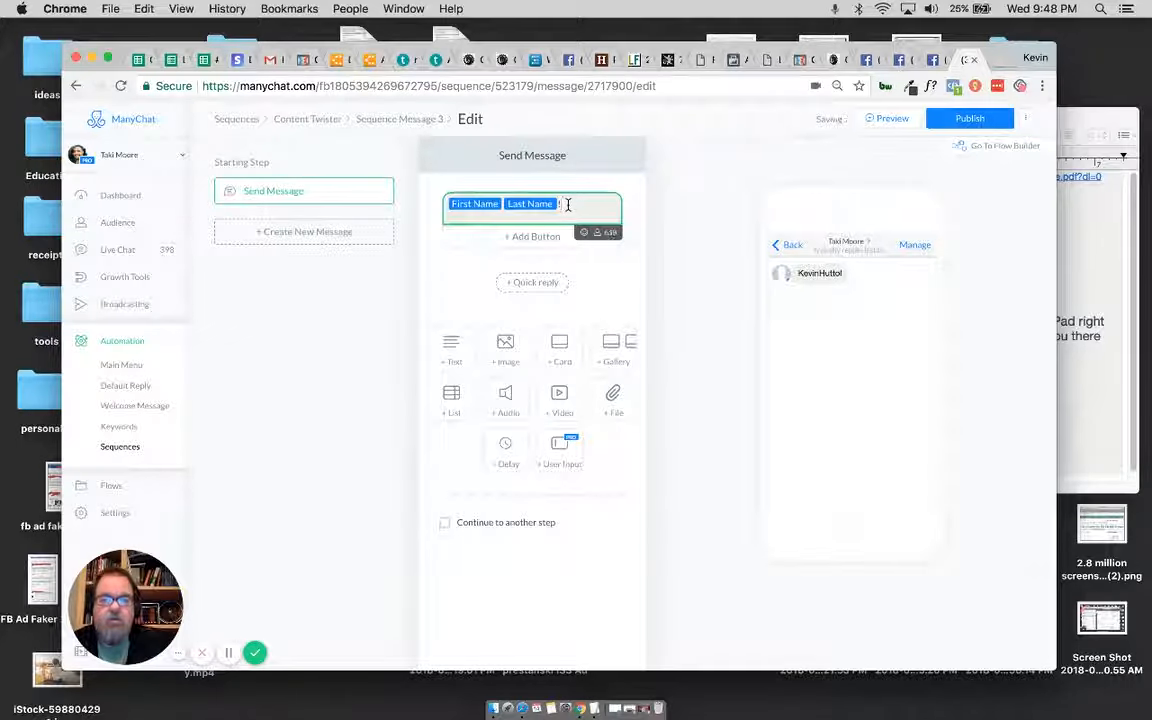
# Step: Add a 3-second typing delay below the third message's name text
pyautogui.click(598, 281)
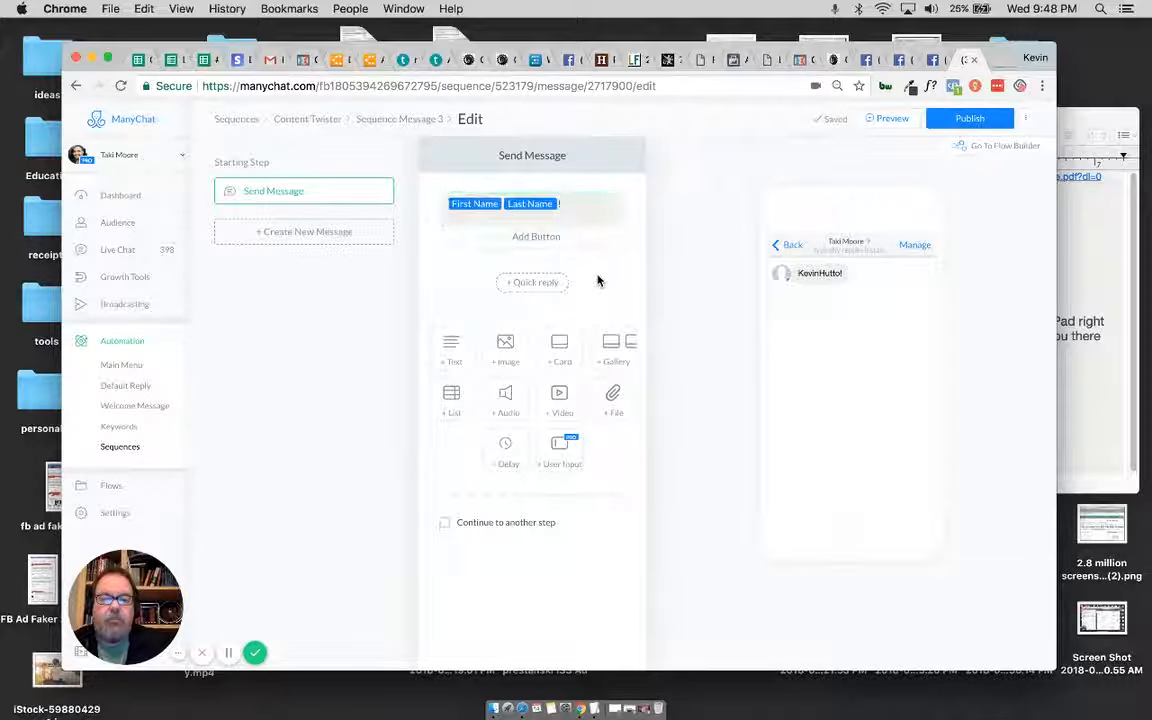
pyautogui.click(531, 284)
pyautogui.click(401, 258)
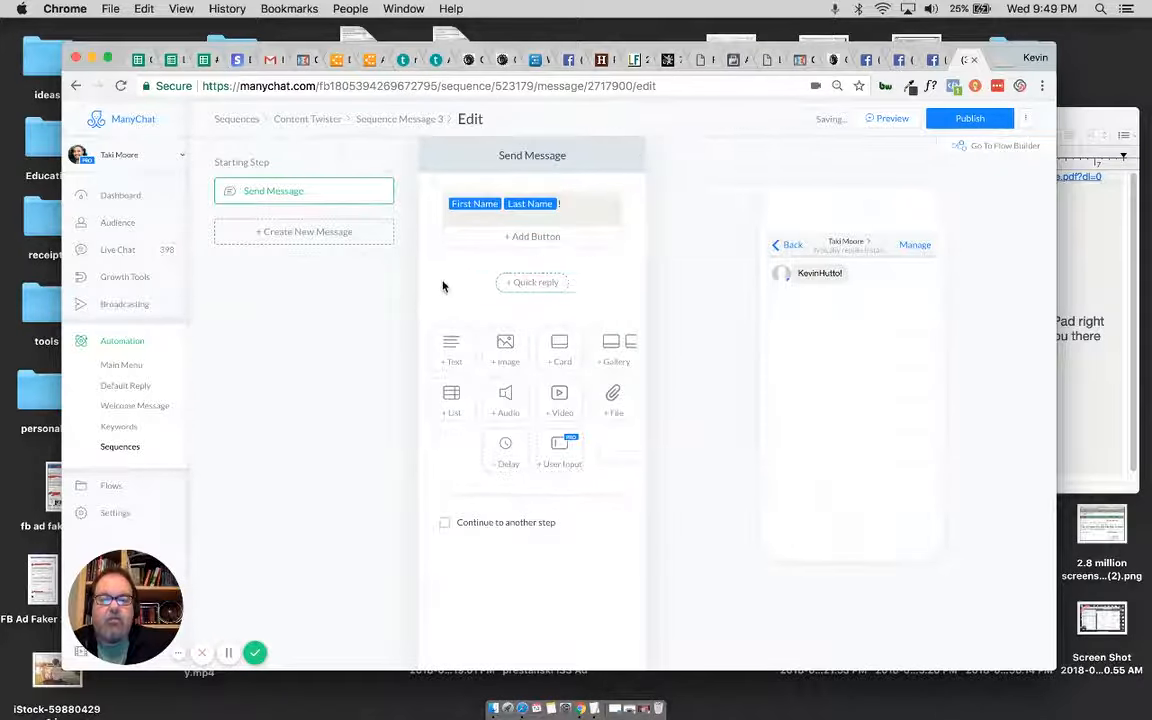
pyautogui.click(504, 445)
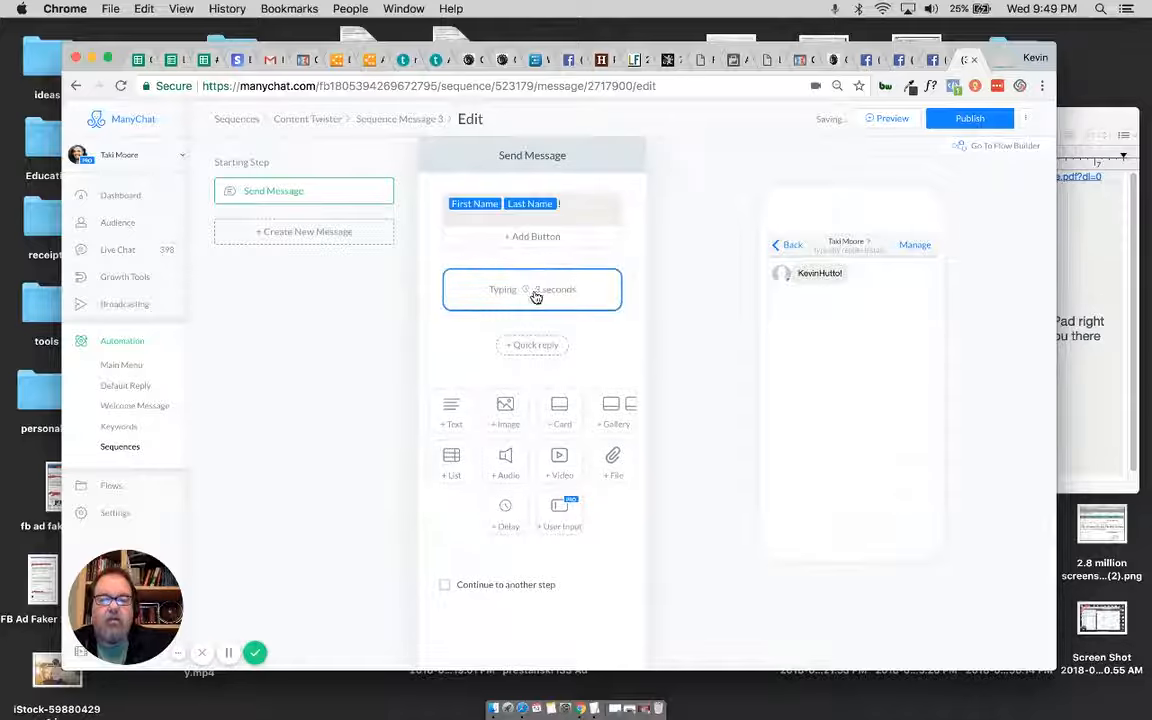
# Step: Add a text block below the typing delay reading "It's" followed by the coach's first name
pyautogui.click(449, 411)
pyautogui.click(483, 343)
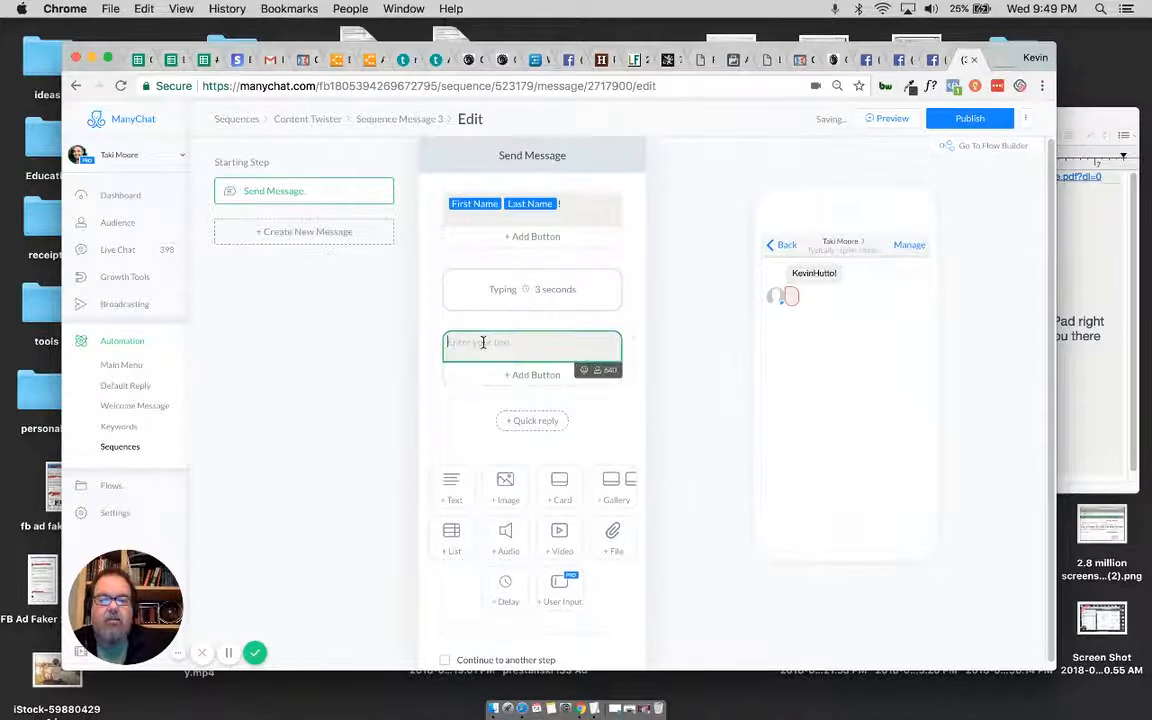
pyautogui.write('Hi')
pyautogui.write("'s")
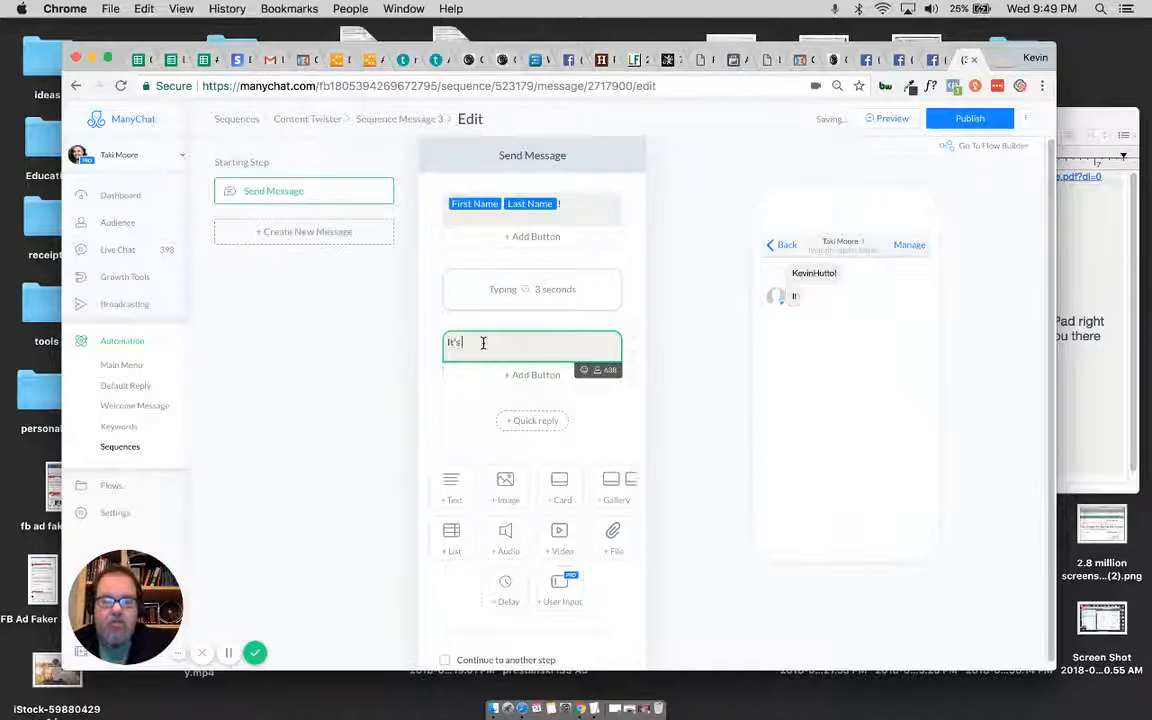
pyautogui.write(' Taki')
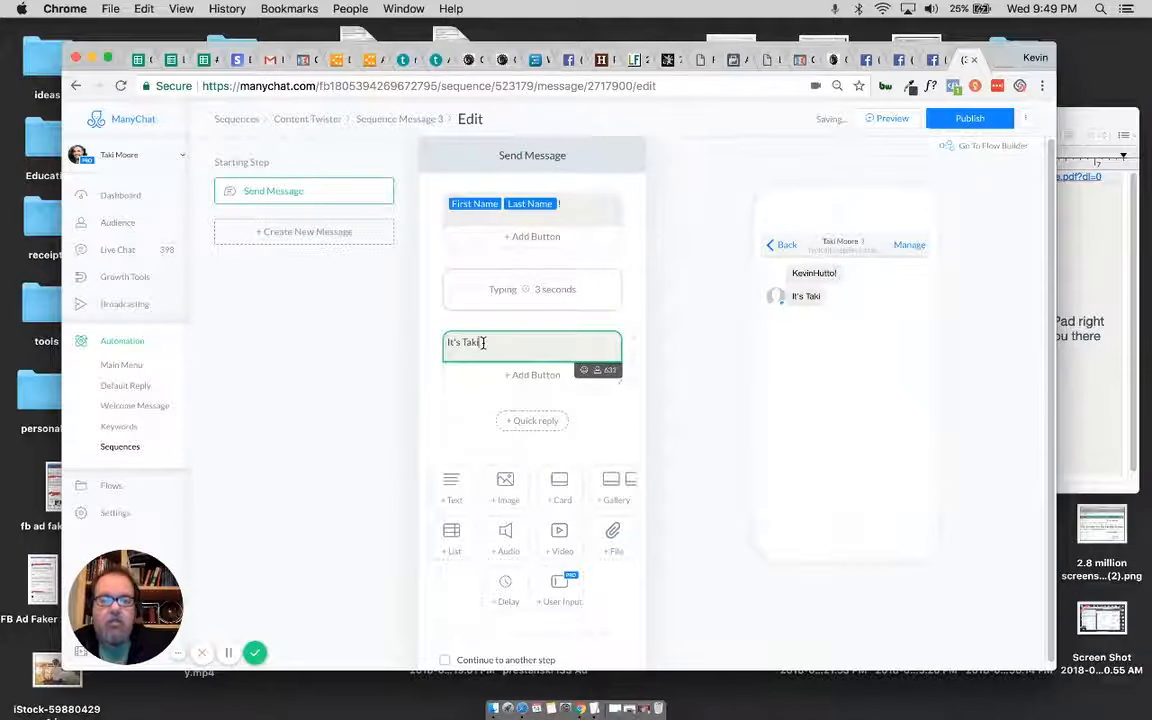
# Step: Check the Opener lines in the TextEdit notes and end the introduction text in ManyChat with an ellipsis
pyautogui.click(595, 708)
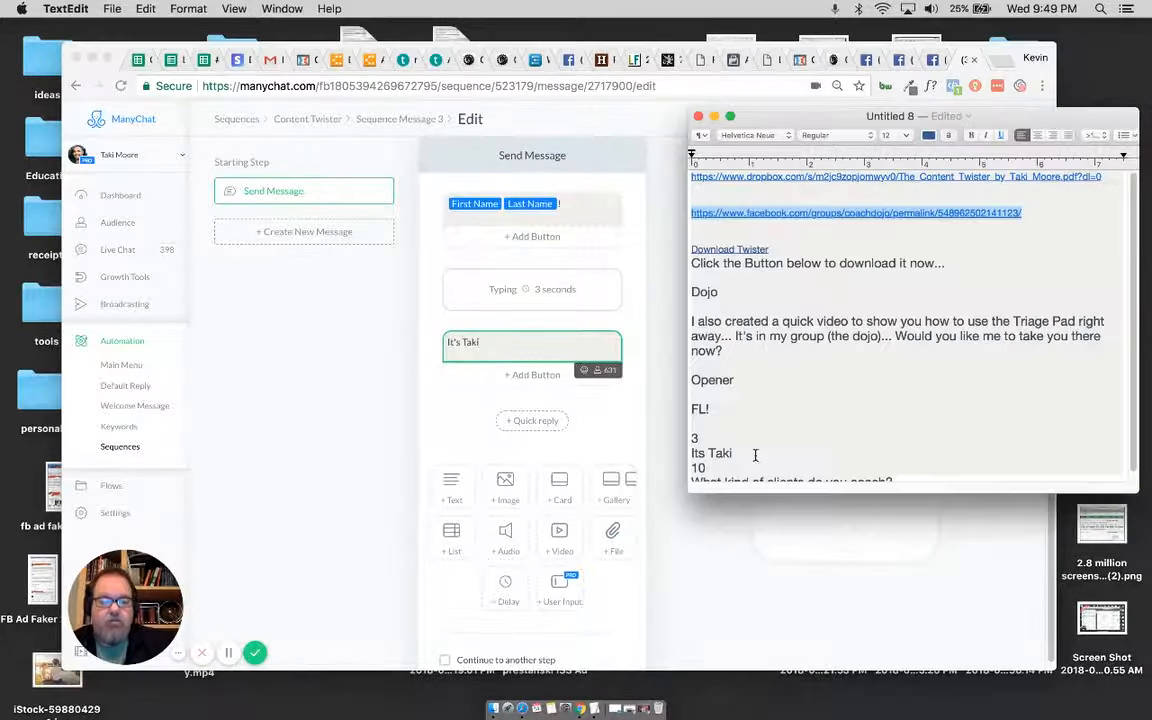
pyautogui.scroll(-1, 761, 417)
pyautogui.scroll(-1, 762, 417)
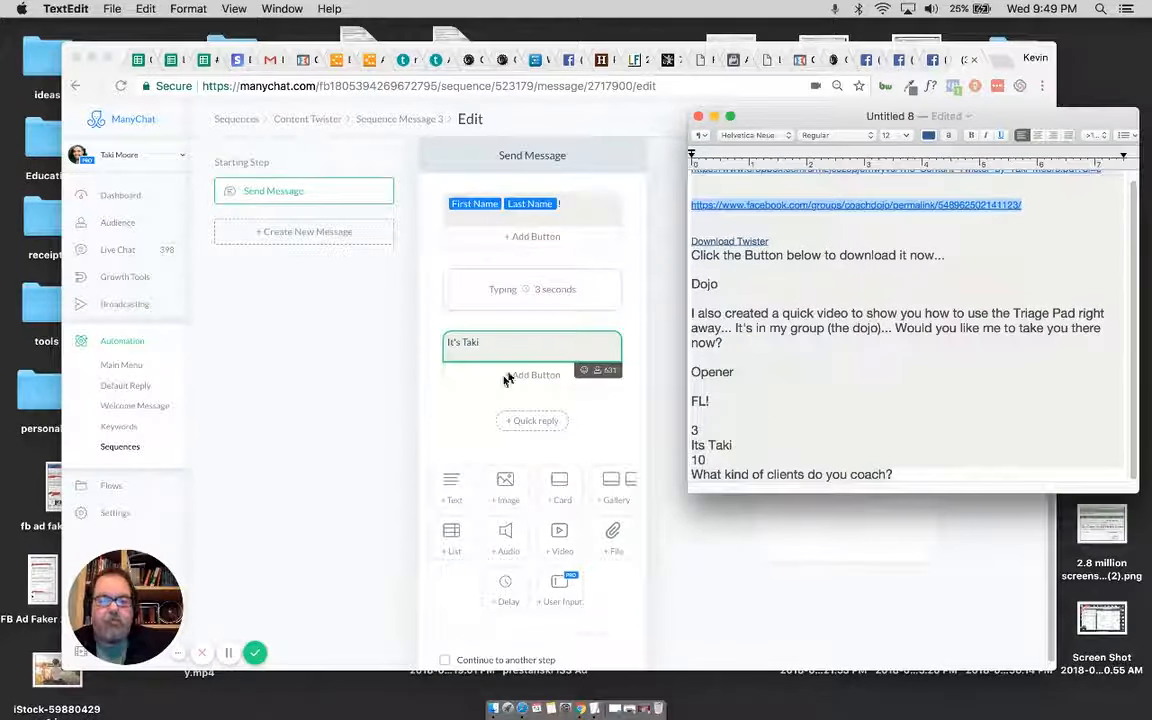
pyautogui.click(501, 343)
pyautogui.write('...')
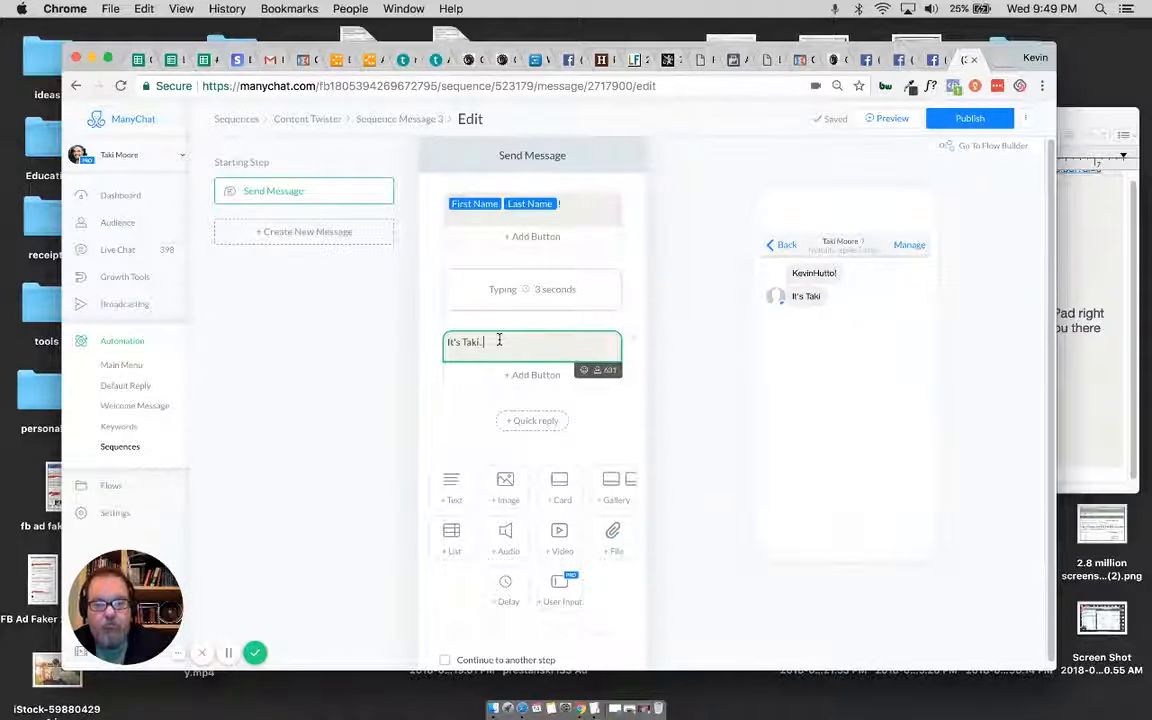
# Step: Add a second typing delay below the introduction text and set its delay time to 10 seconds
pyautogui.click(505, 584)
pyautogui.click(542, 435)
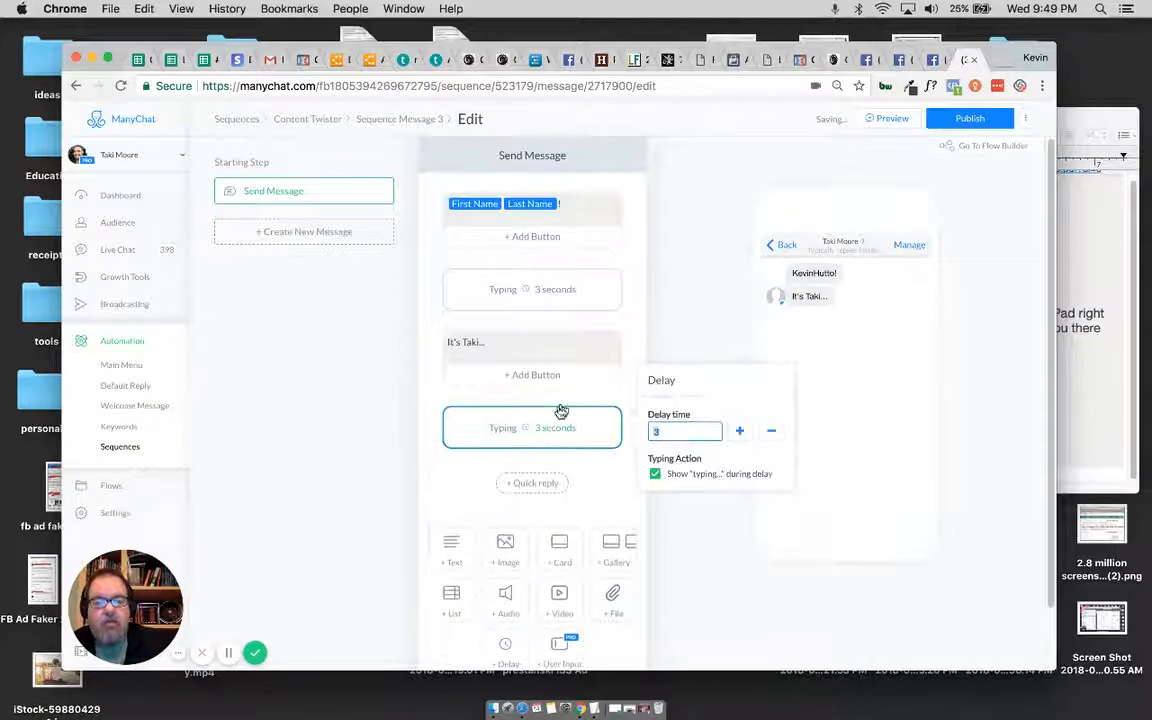
pyautogui.click(741, 431)
pyautogui.click(741, 431)
pyautogui.click(741, 431)
pyautogui.click(741, 431)
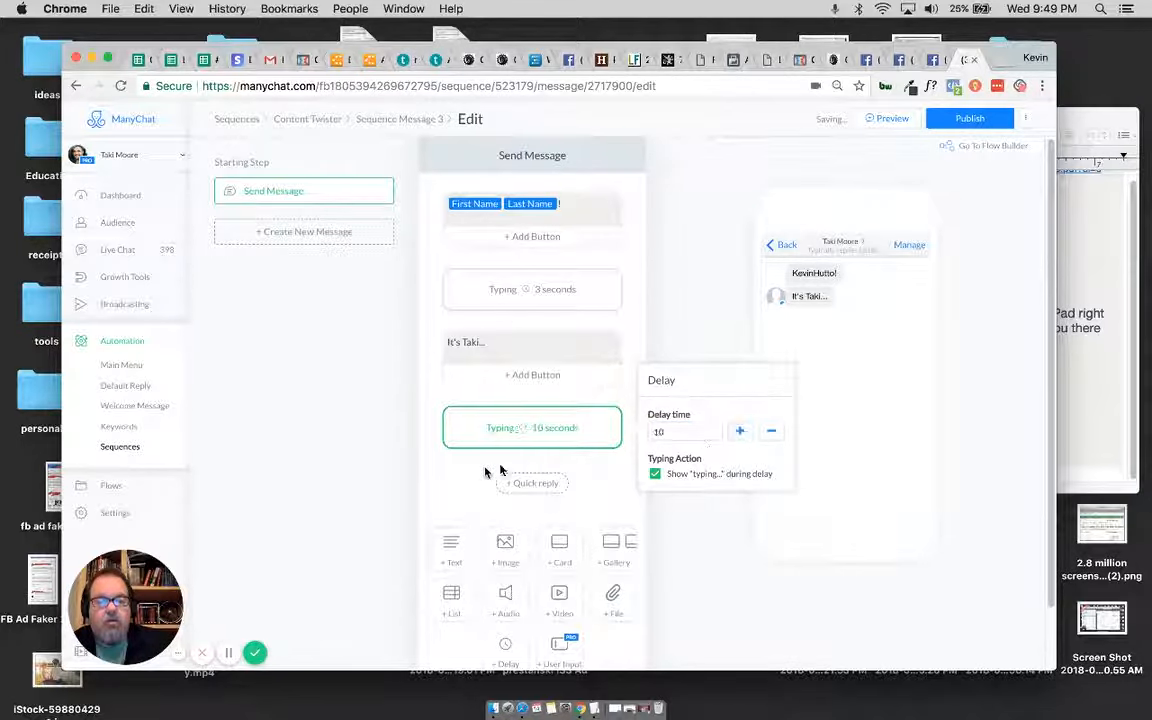
pyautogui.click(415, 435)
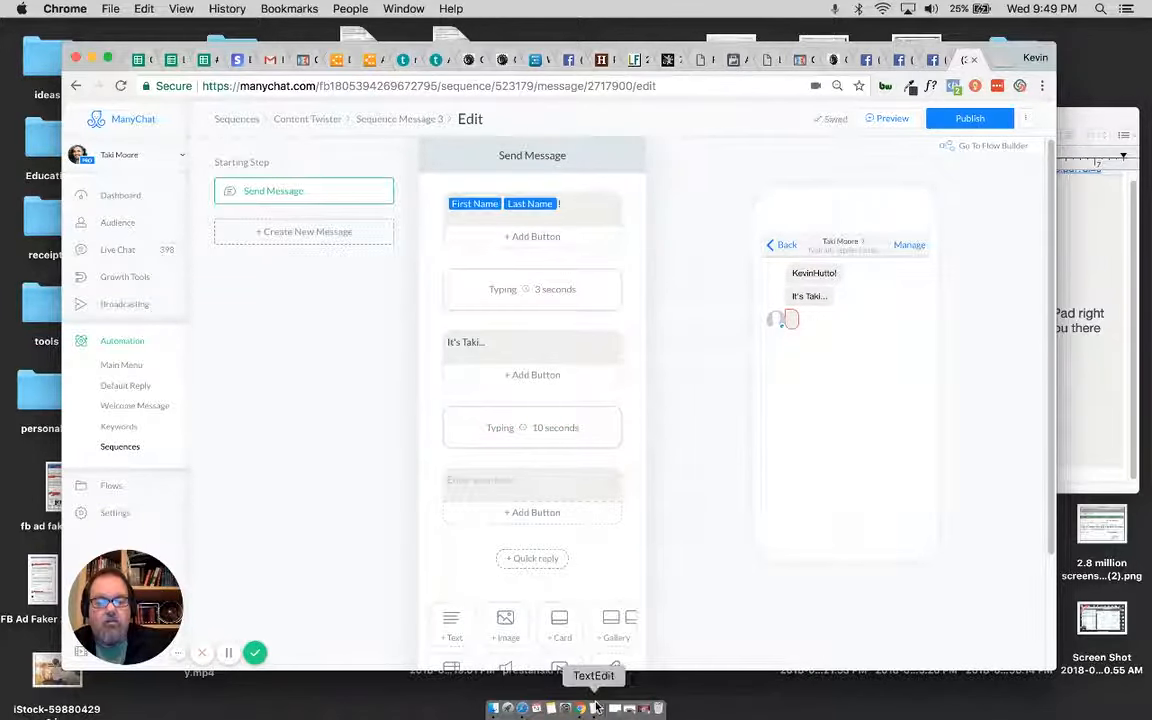
# Step: Add a text block below the 10-second delay reading "What kind of clients do you coach?"
pyautogui.write('ind')
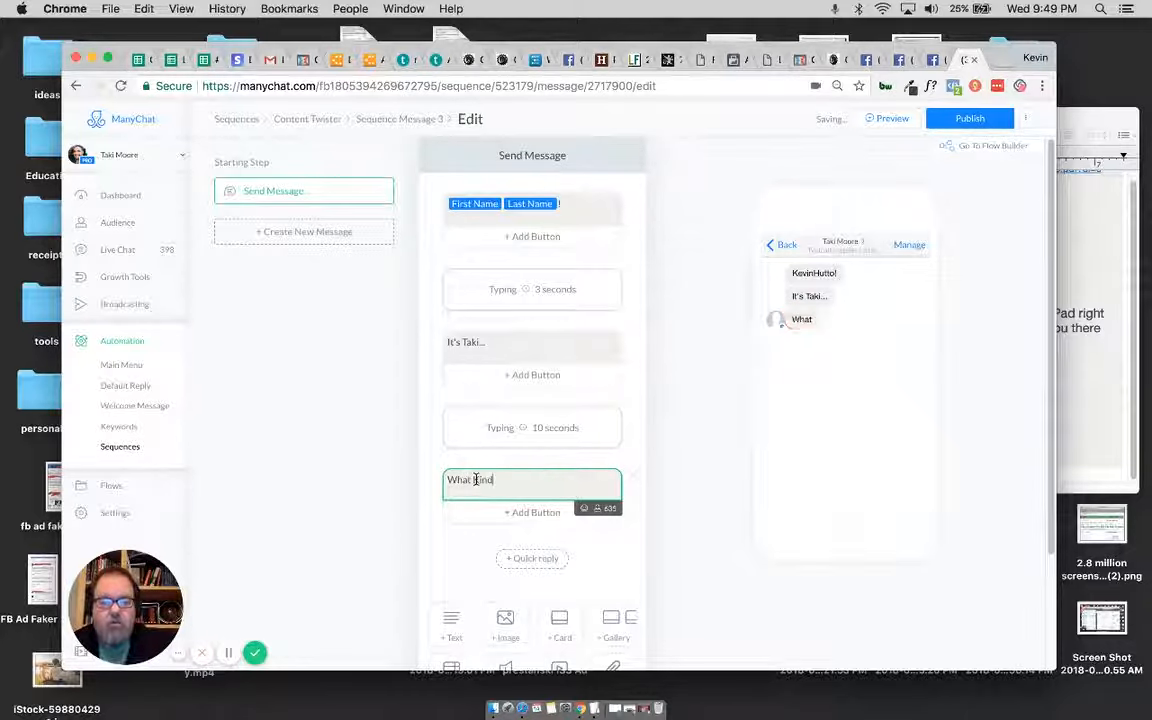
pyautogui.write(' of Clients')
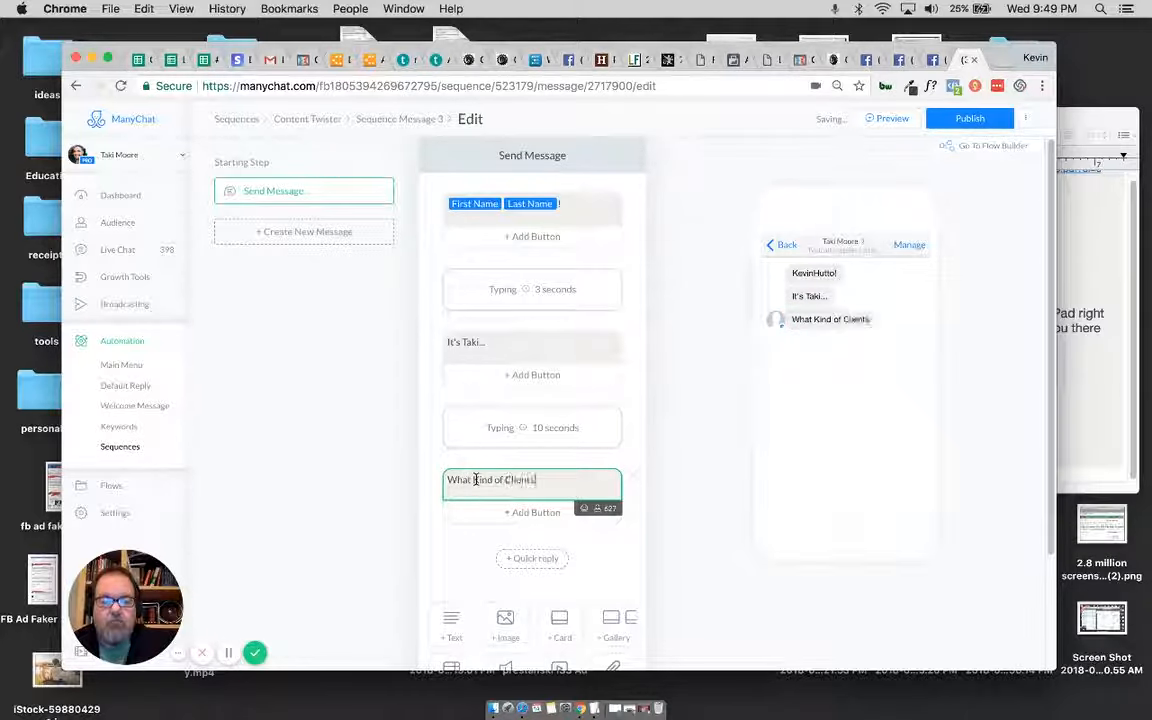
pyautogui.press('BackSpace')
pyautogui.press('BackSpace')
pyautogui.press('BackSpace')
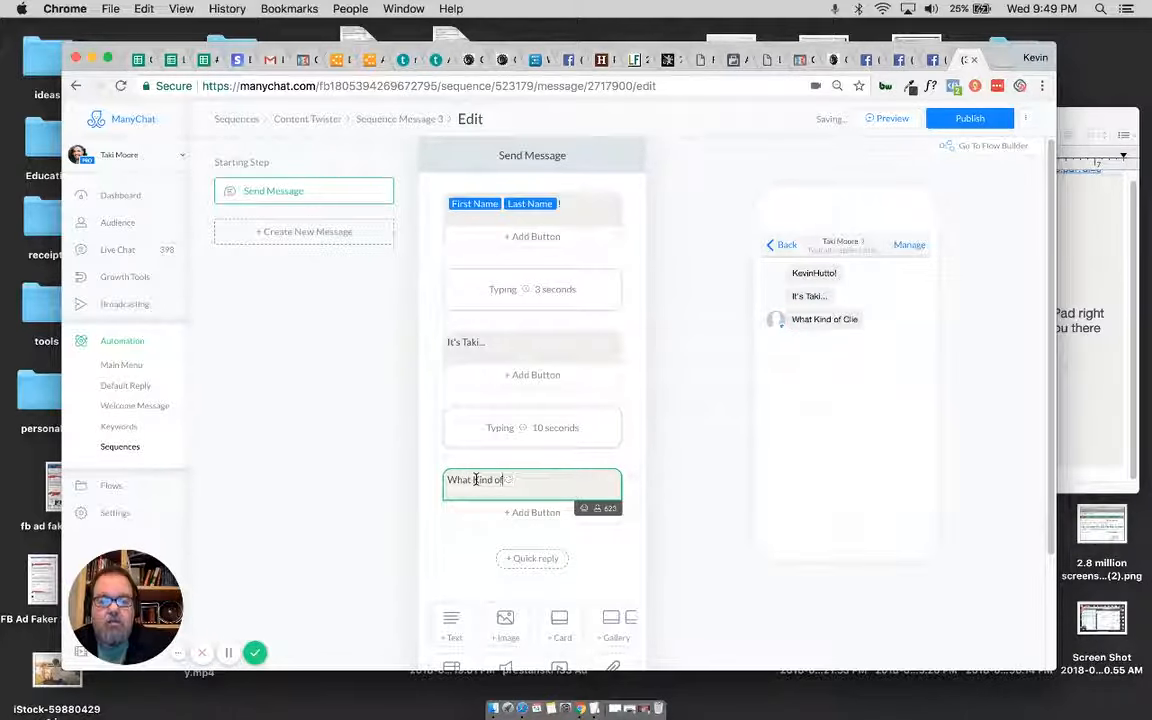
pyautogui.press('BackSpace')
pyautogui.press('BackSpace')
pyautogui.press('BackSpace')
pyautogui.press('BackSpace')
pyautogui.press('BackSpace')
pyautogui.press('BackSpace')
pyautogui.press('BackSpace')
pyautogui.press('BackSpace')
pyautogui.press('BackSpace')
pyautogui.press('BackSpace')
pyautogui.press('BackSpace')
pyautogui.press('BackSpace')
pyautogui.write('k')
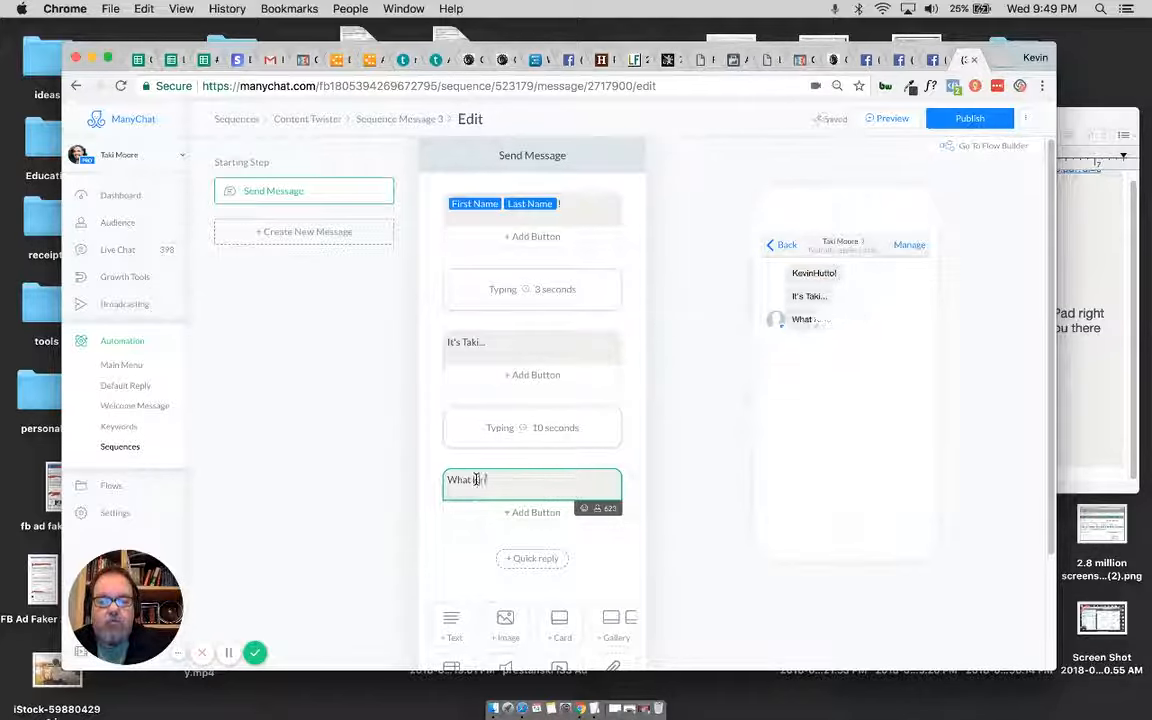
pyautogui.write('ind of clients')
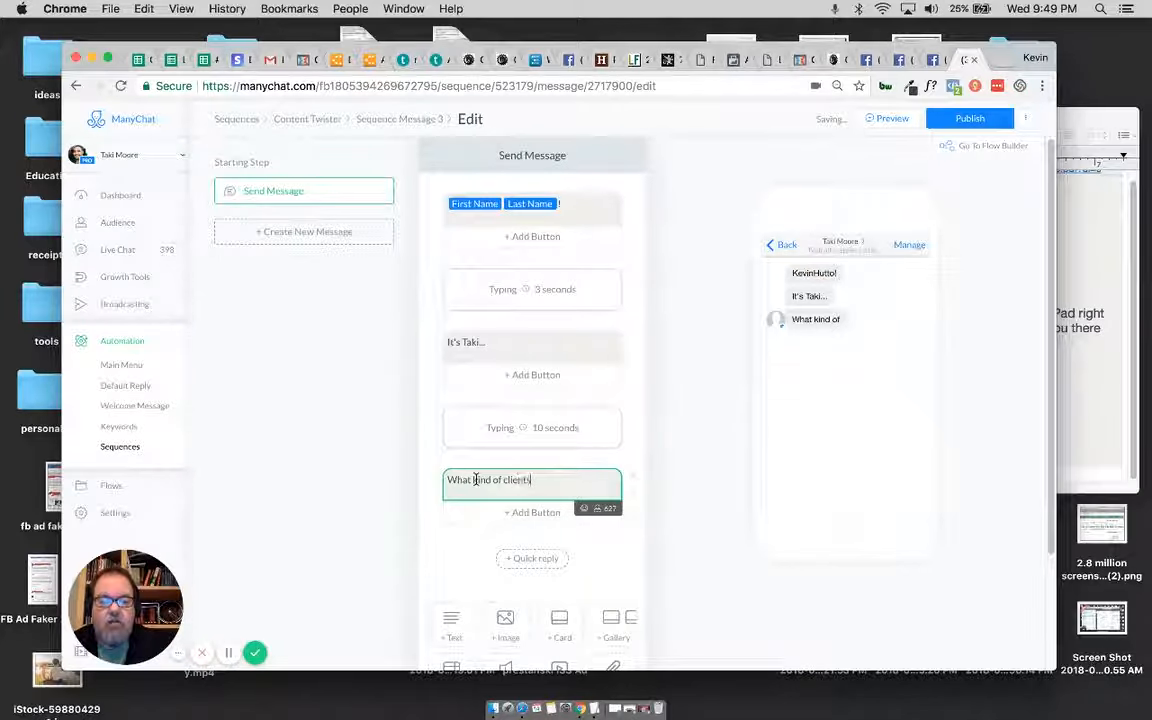
pyautogui.write(' do you')
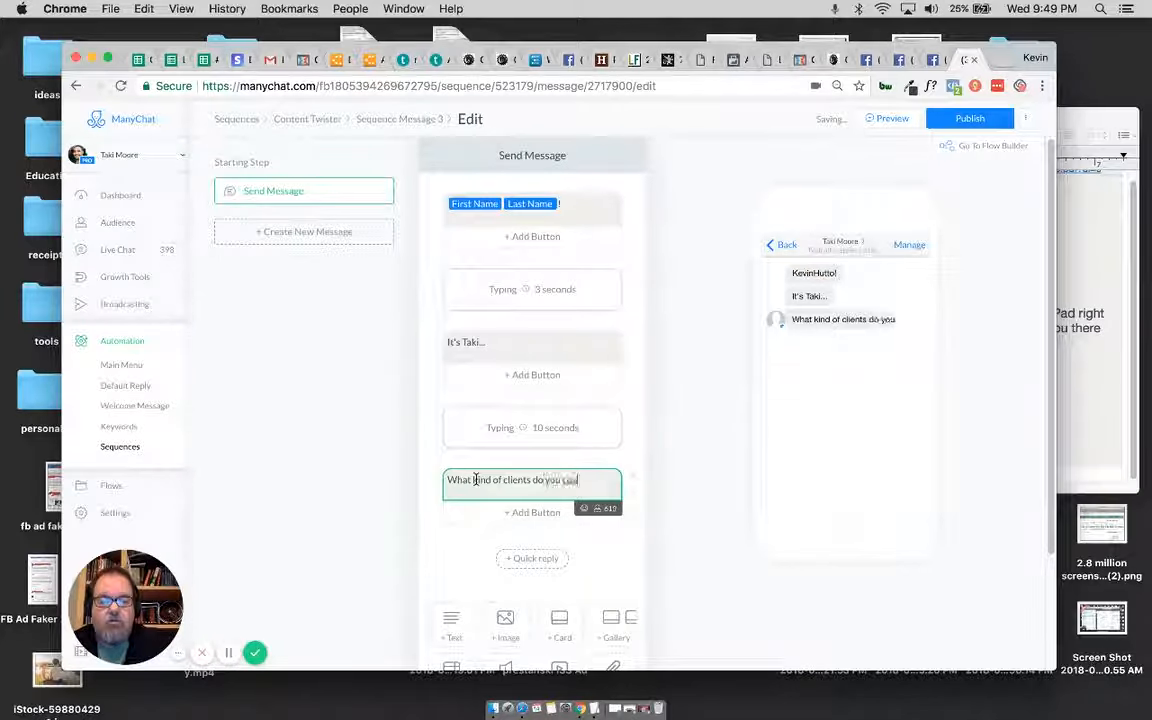
pyautogui.write(' coach?')
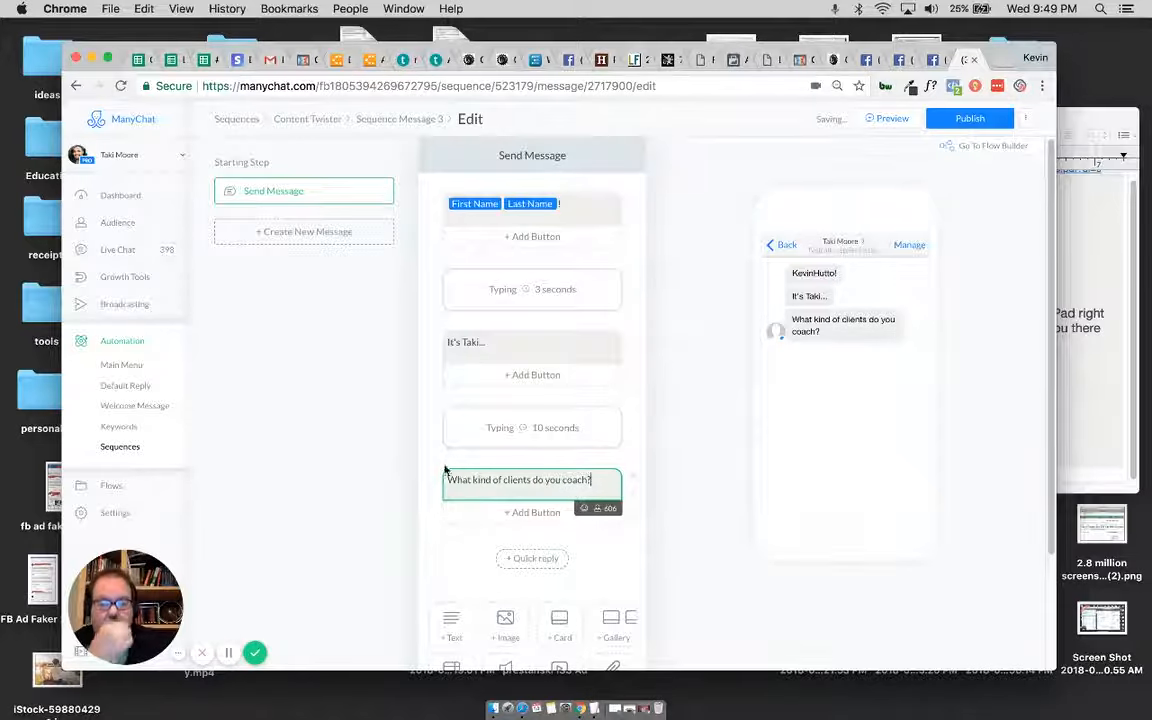
# Step: Publish the third message and return to the Content Twister sequence overview
pyautogui.click(617, 545)
pyautogui.scroll(-1, 698, 541)
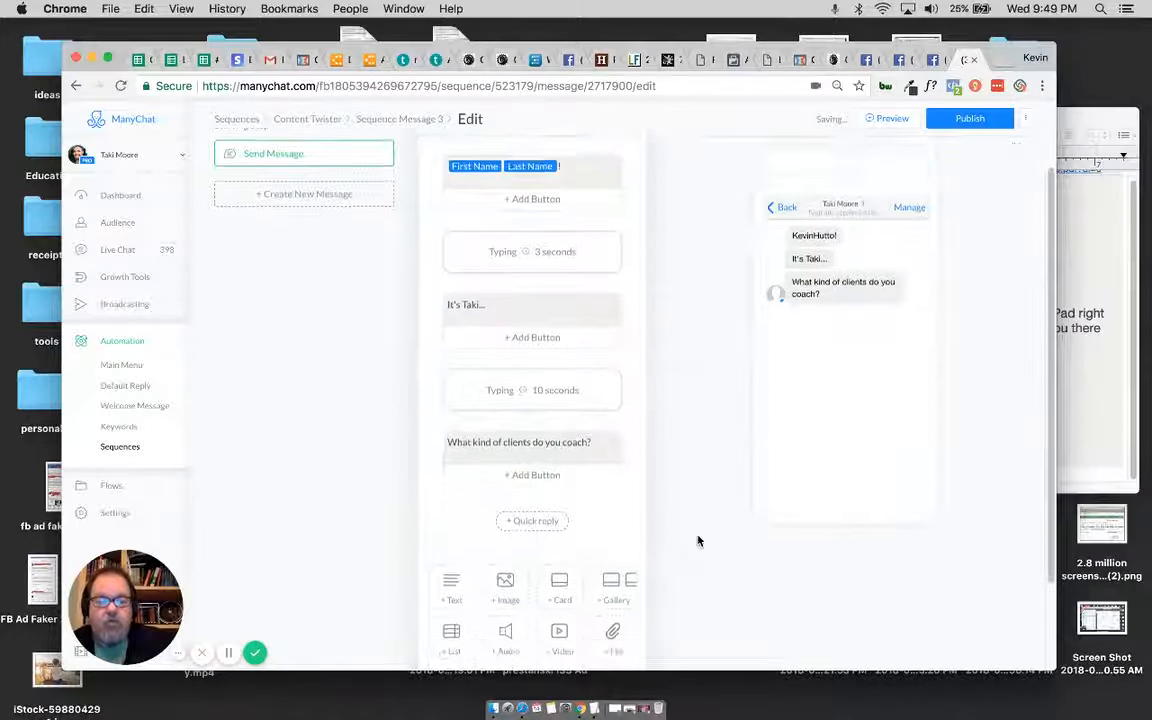
pyautogui.scroll(-4, 698, 541)
pyautogui.scroll(5, 698, 541)
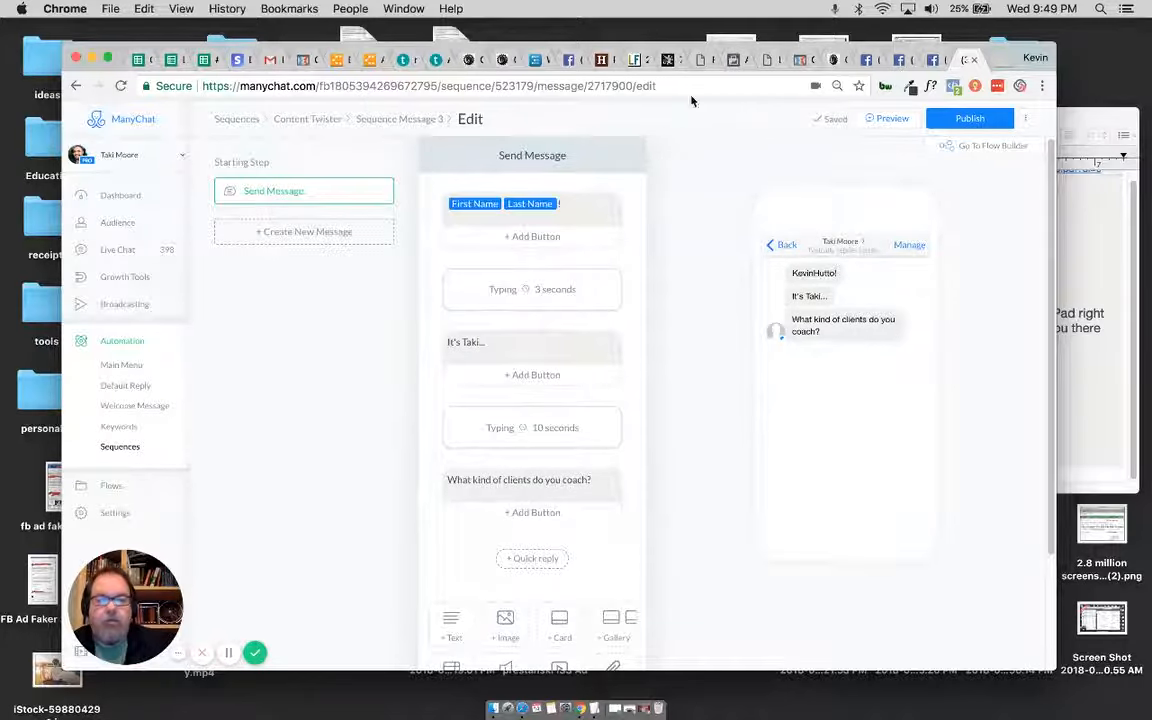
pyautogui.click(948, 119)
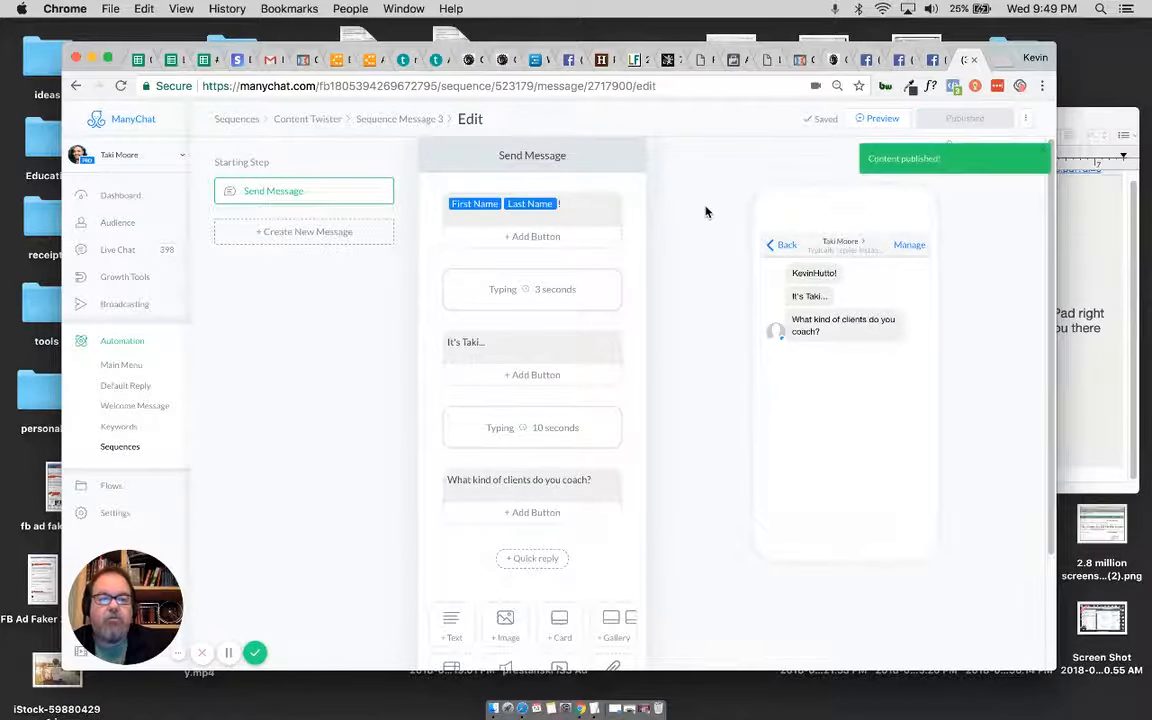
pyautogui.click(316, 122)
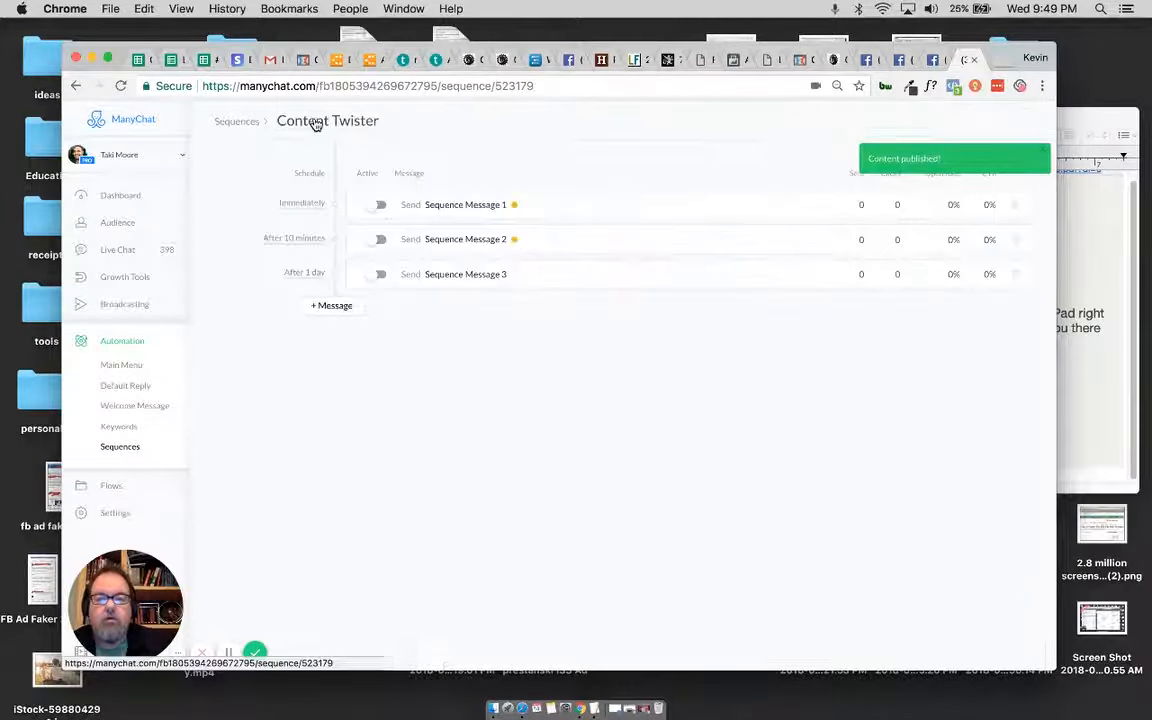
# Step: Try to activate Sequence Message 1, check its text and button in the editor, and return to the sequence overview
pyautogui.click(381, 206)
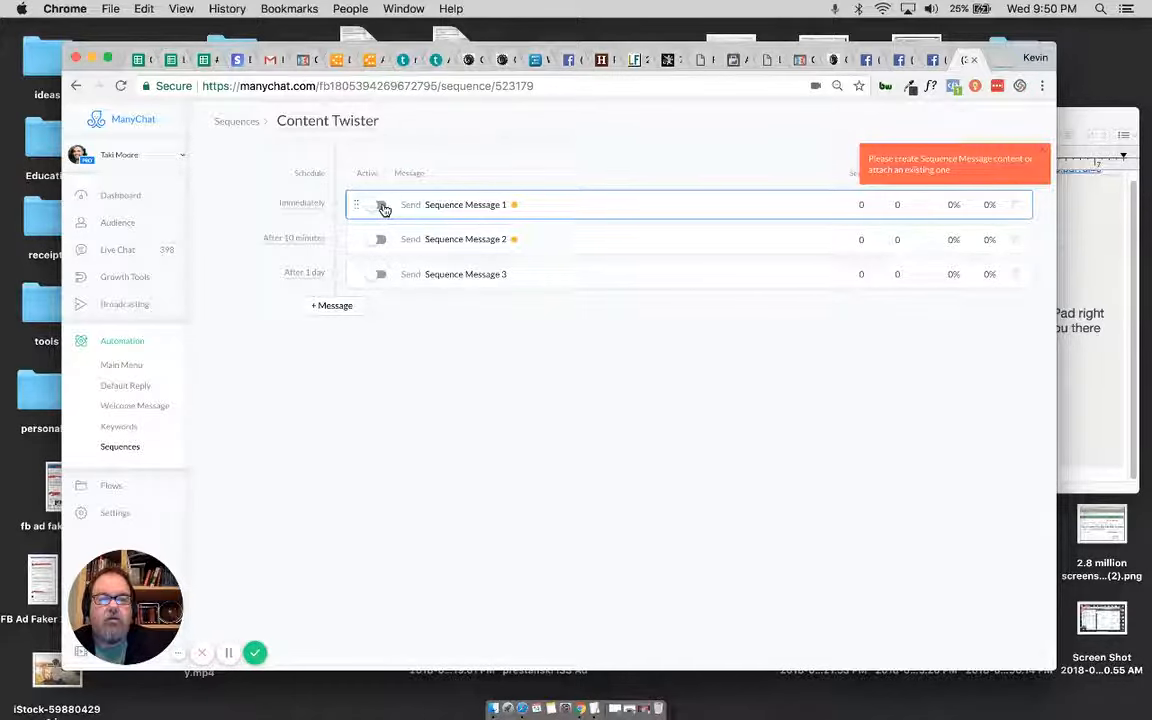
pyautogui.click(440, 206)
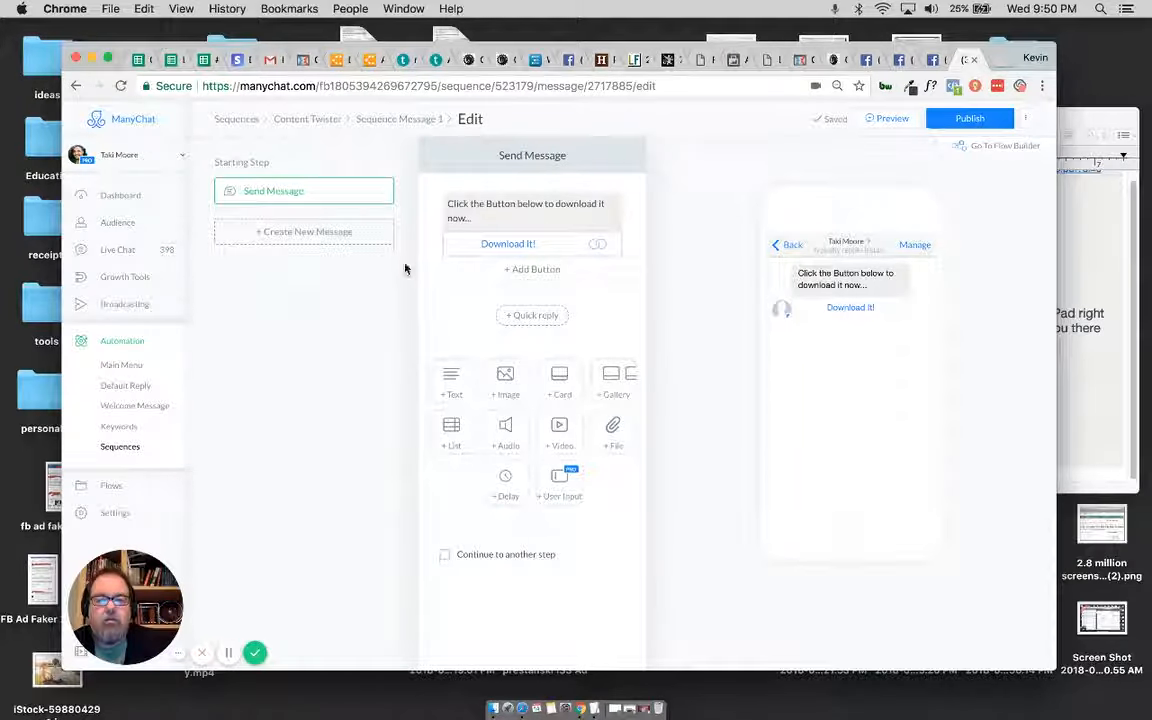
pyautogui.click(481, 205)
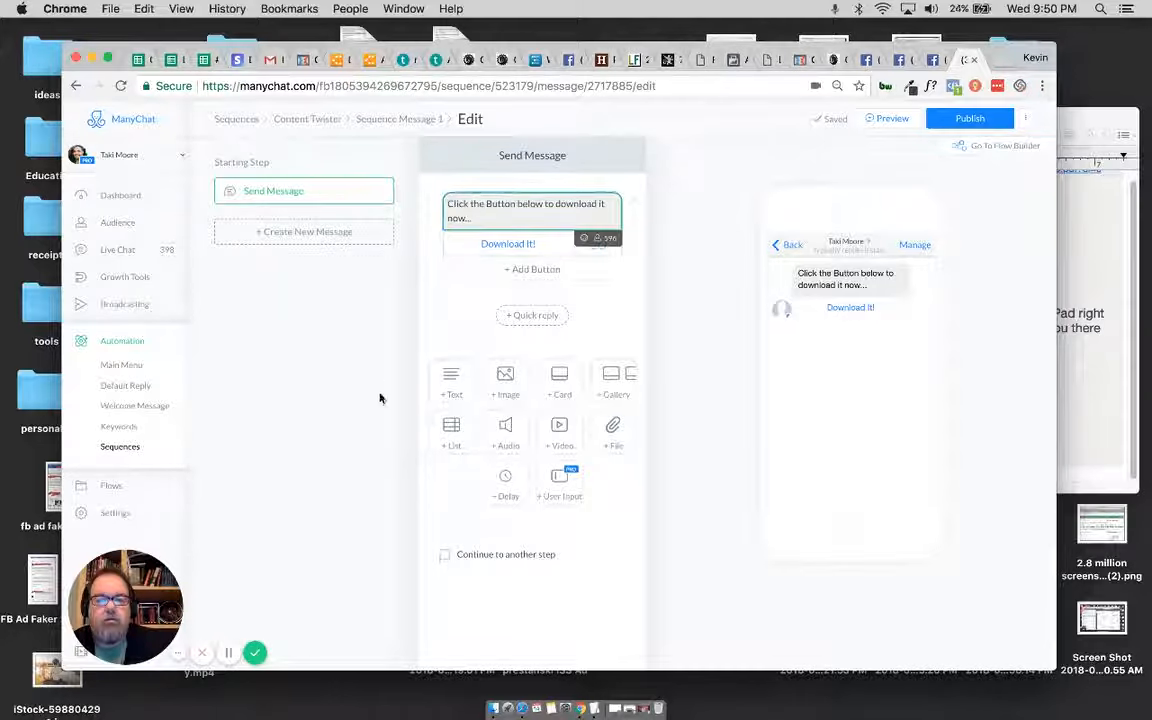
pyautogui.click(390, 122)
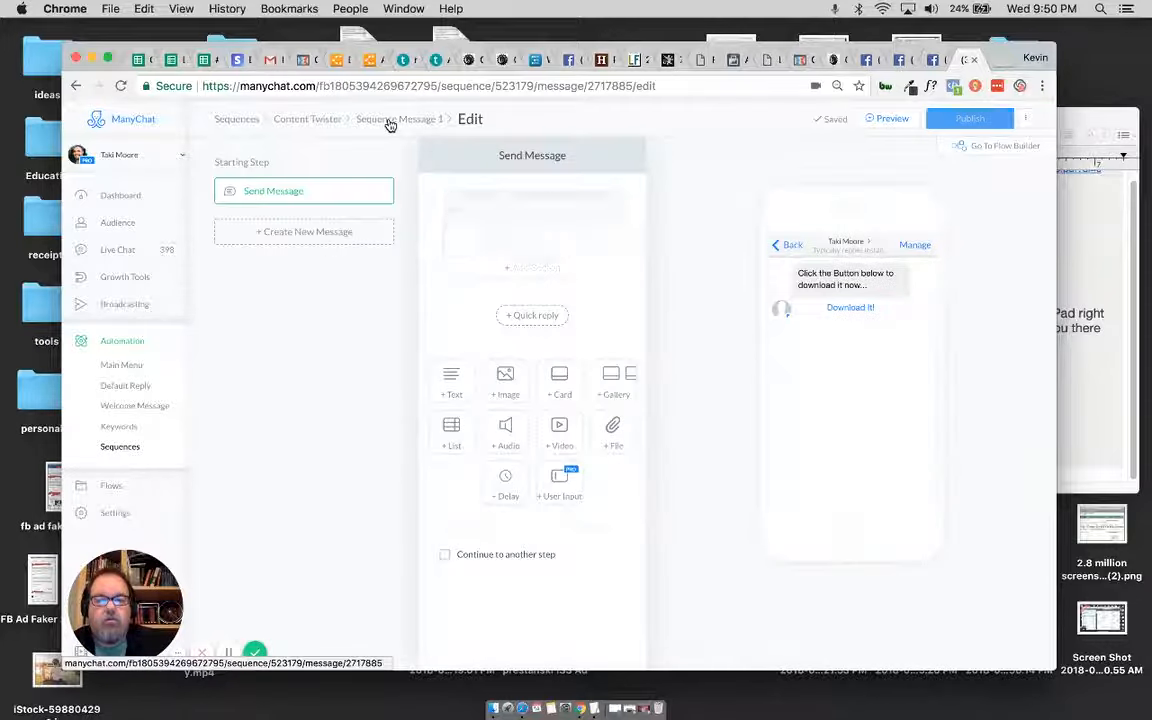
pyautogui.click(322, 119)
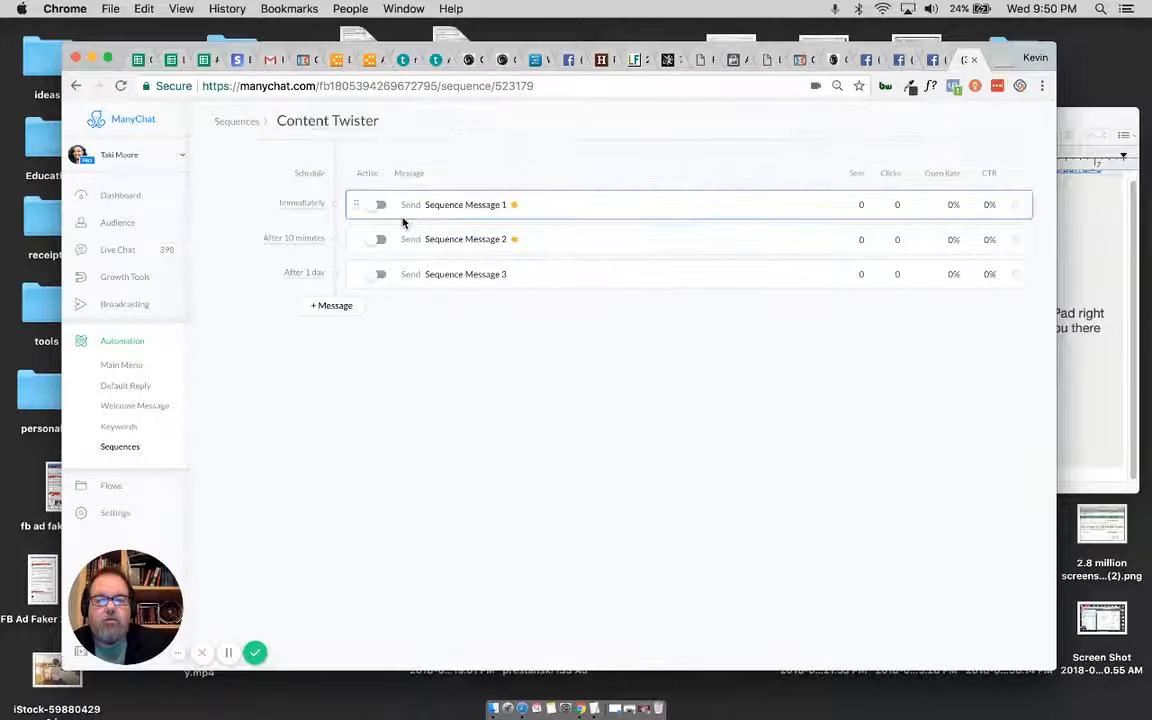
# Step: Try again to activate Sequence Message 1, and check the schedule settings of Sequence Message 2 without changing them
pyautogui.click(382, 206)
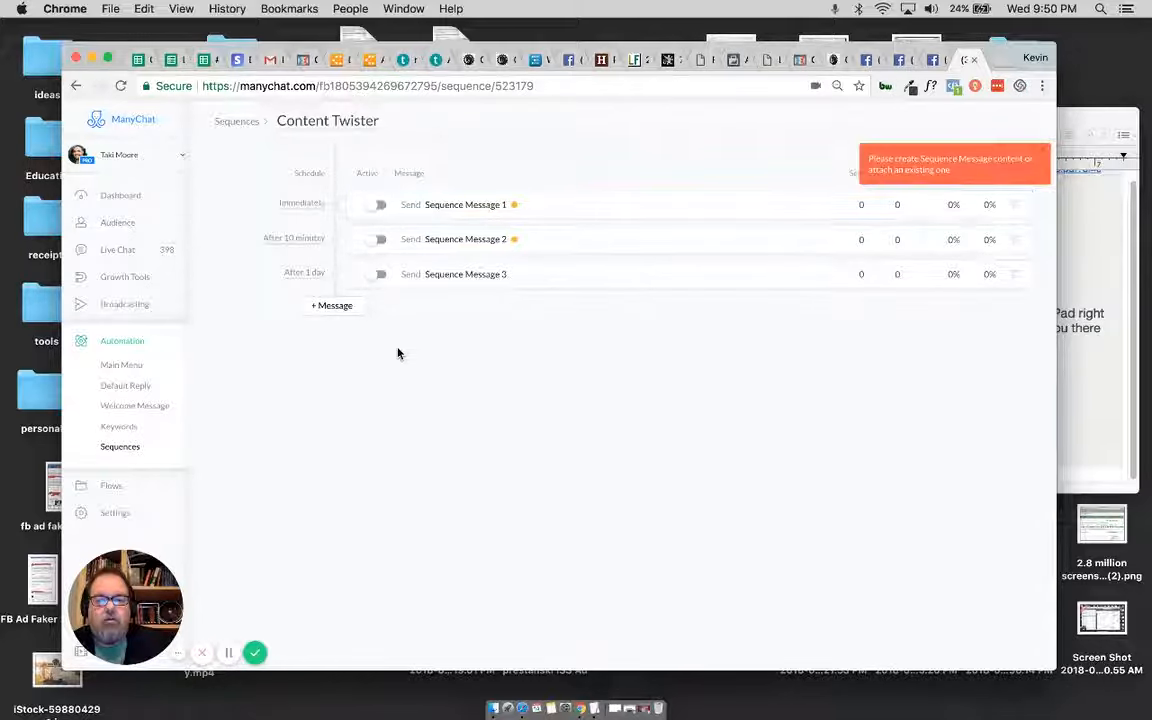
pyautogui.click(272, 242)
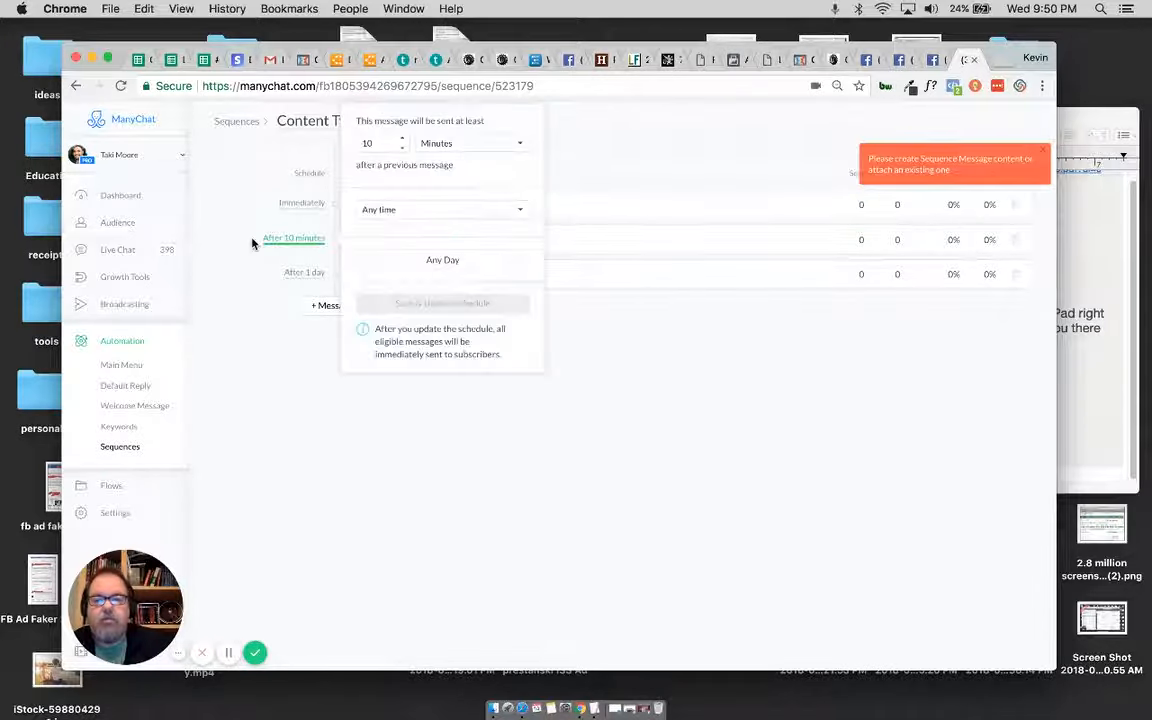
pyautogui.click(222, 280)
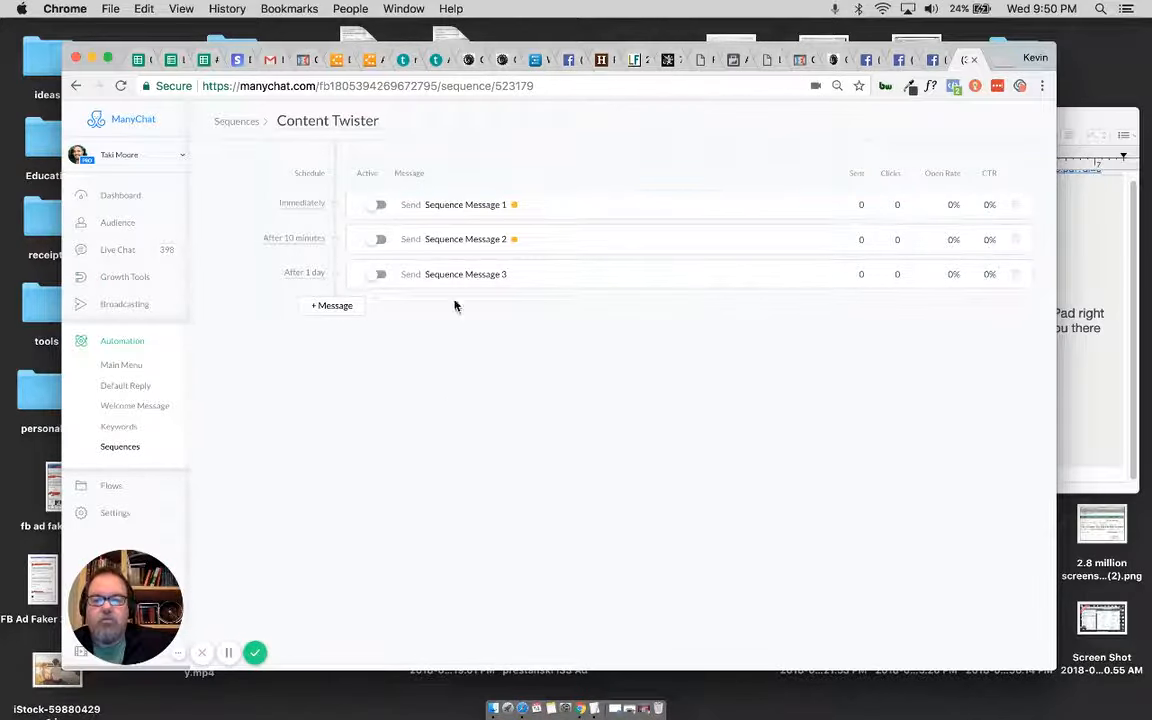
# Step: Reopen Sequence Message 1 in the editor and examine its starting Send Message step
pyautogui.click(450, 207)
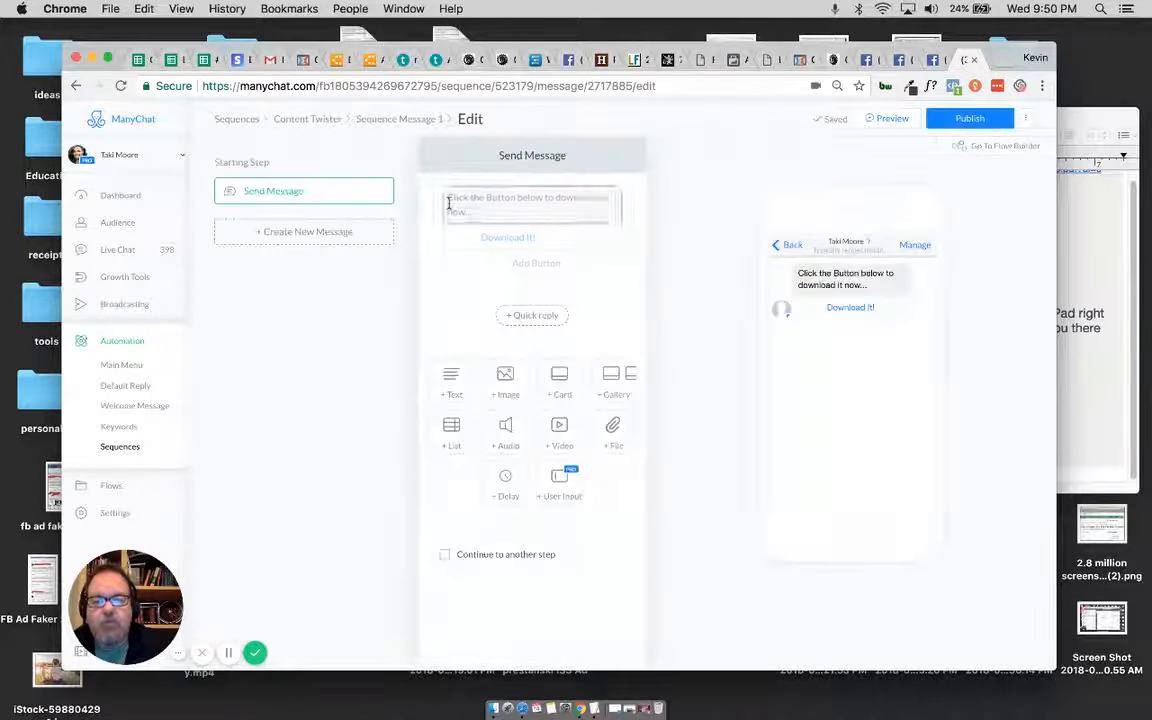
pyautogui.click(406, 121)
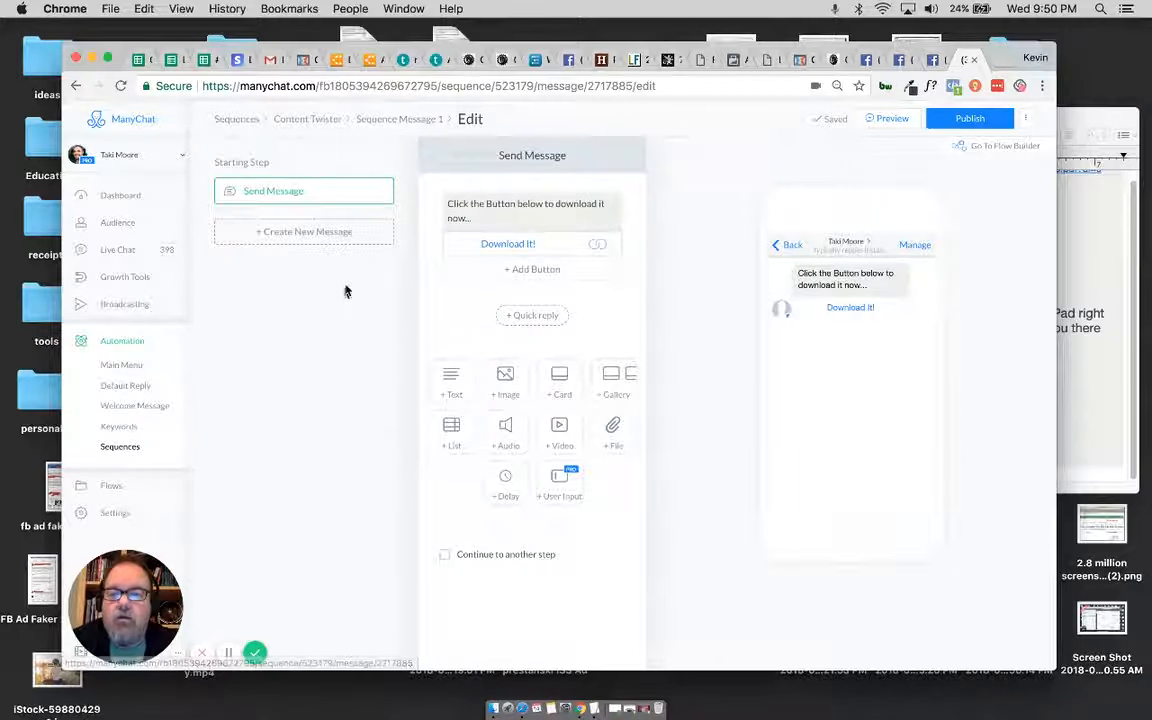
pyautogui.click(370, 193)
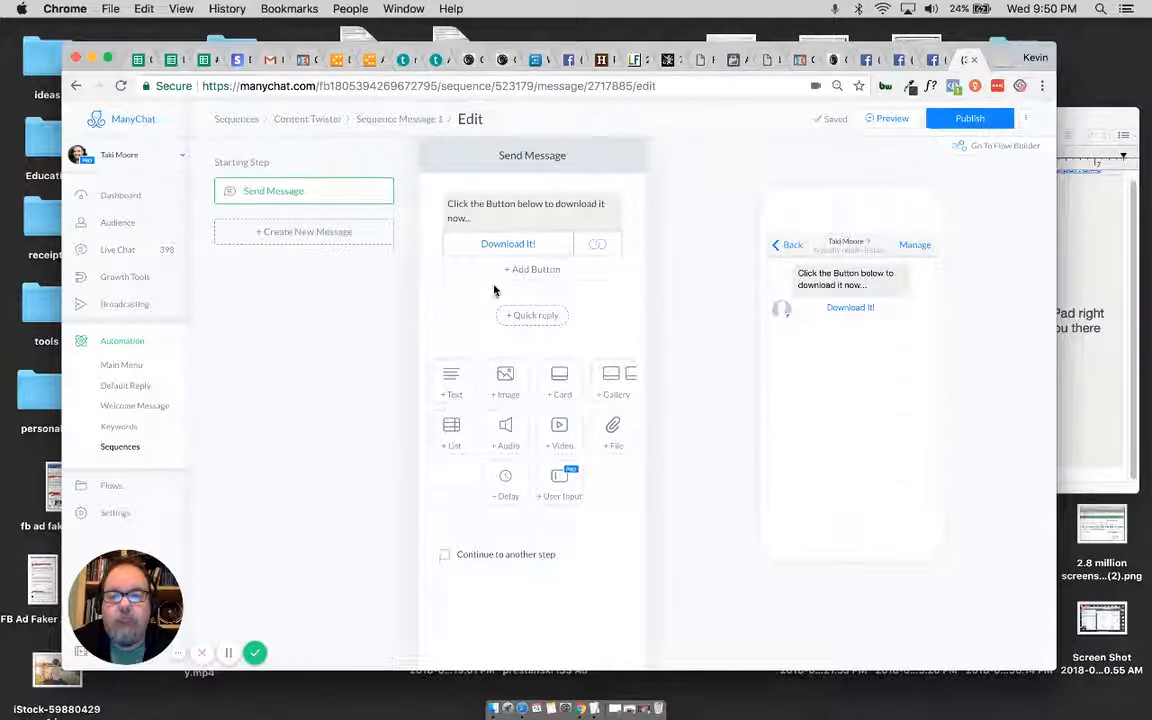
pyautogui.click(425, 121)
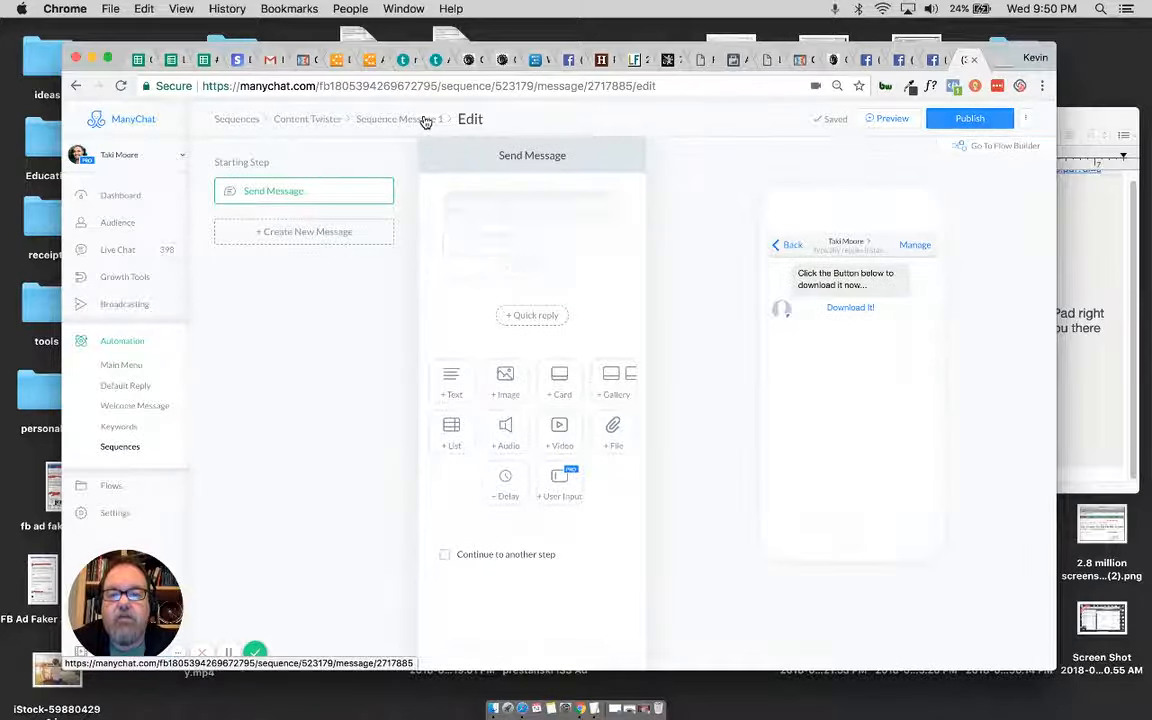
pyautogui.click(425, 121)
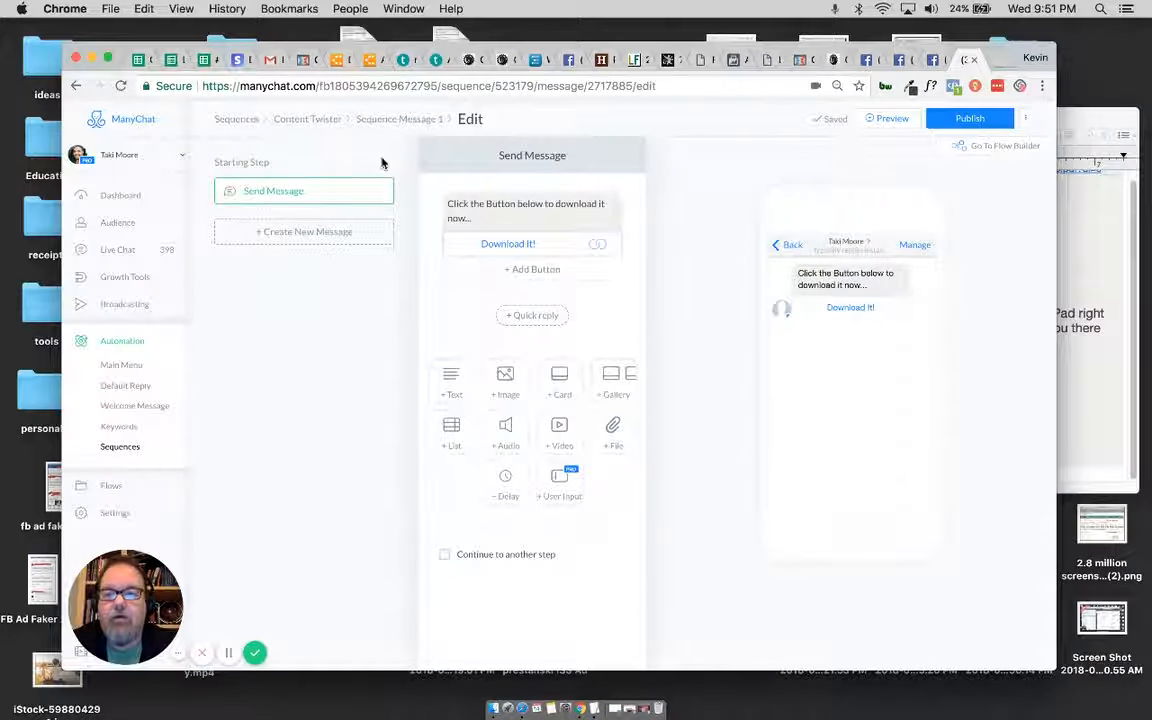
# Step: Publish Sequence Message 1 and Sequence Message 2 of the Content Twister sequence, and return to the sequence overview
pyautogui.click(305, 118)
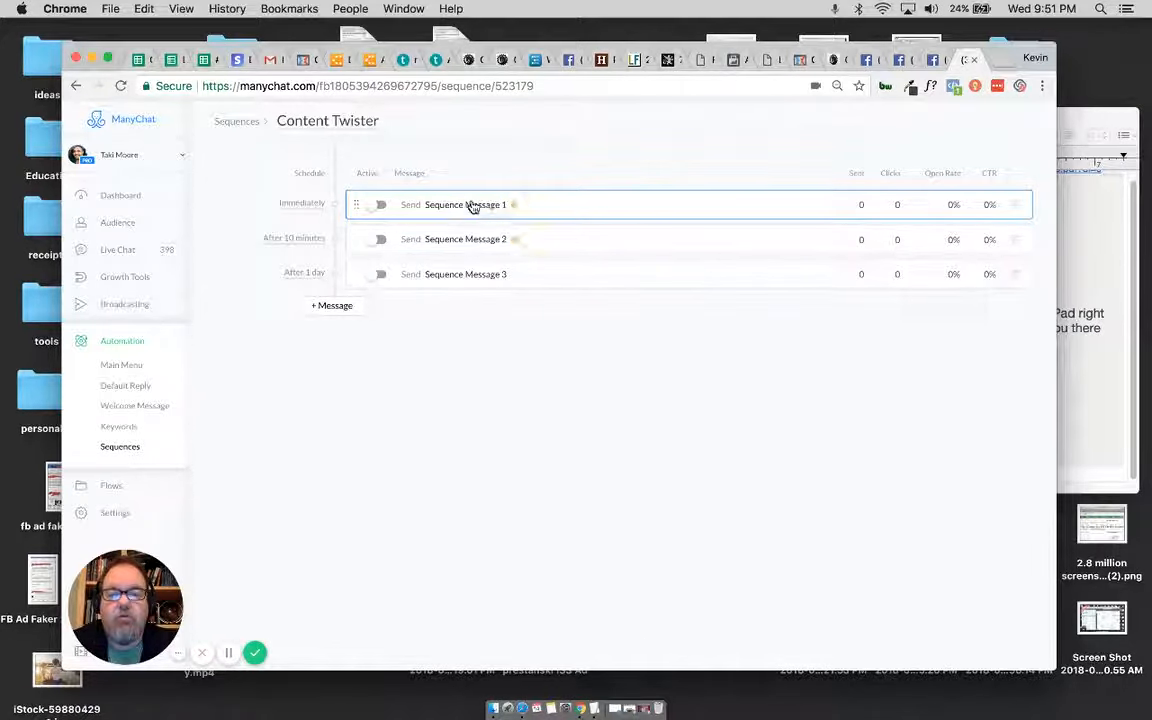
pyautogui.click(468, 205)
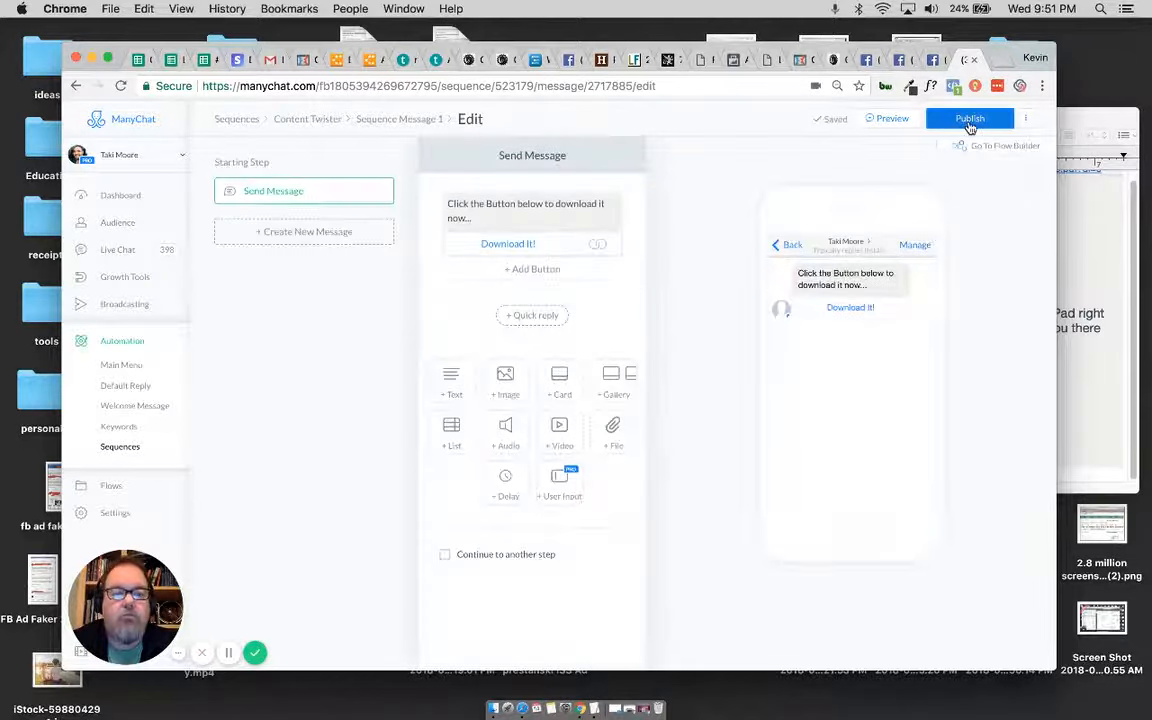
pyautogui.click(966, 120)
pyautogui.click(312, 119)
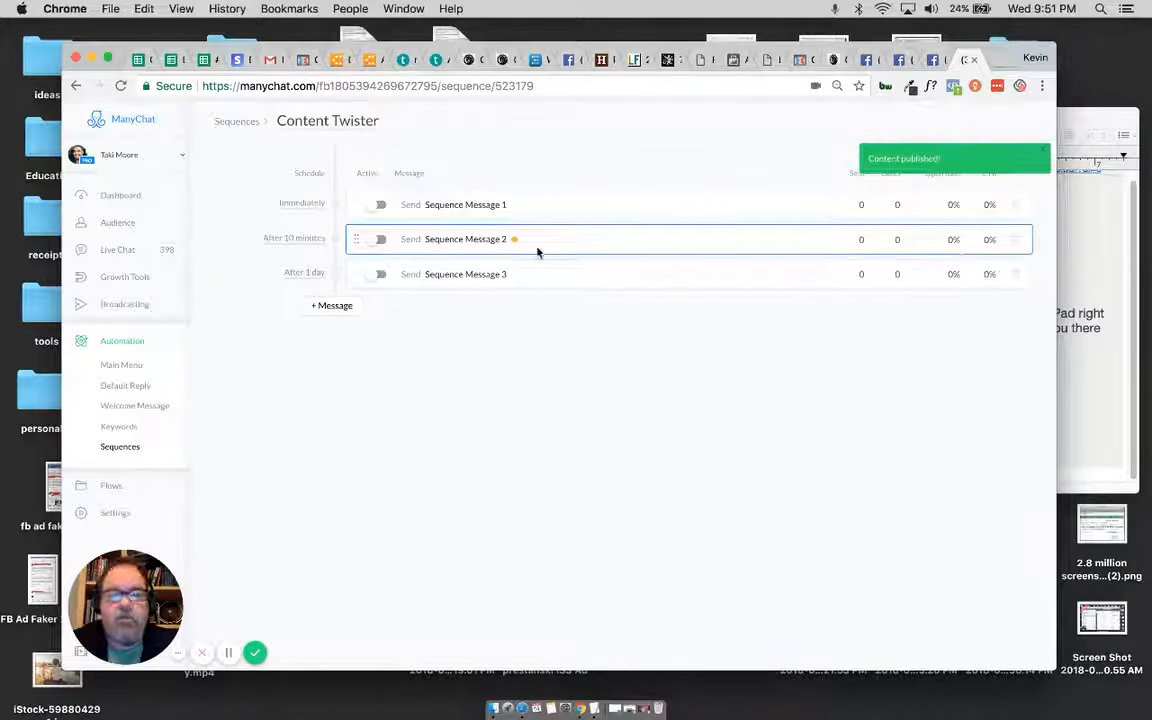
pyautogui.click(489, 241)
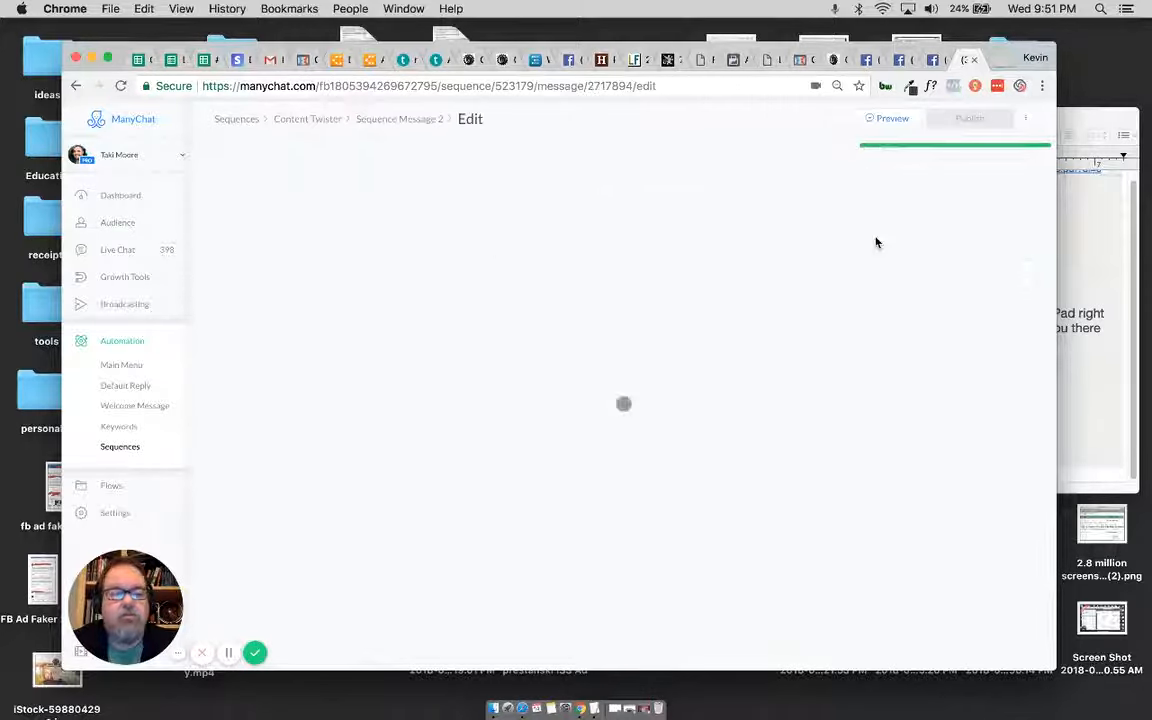
pyautogui.click(971, 116)
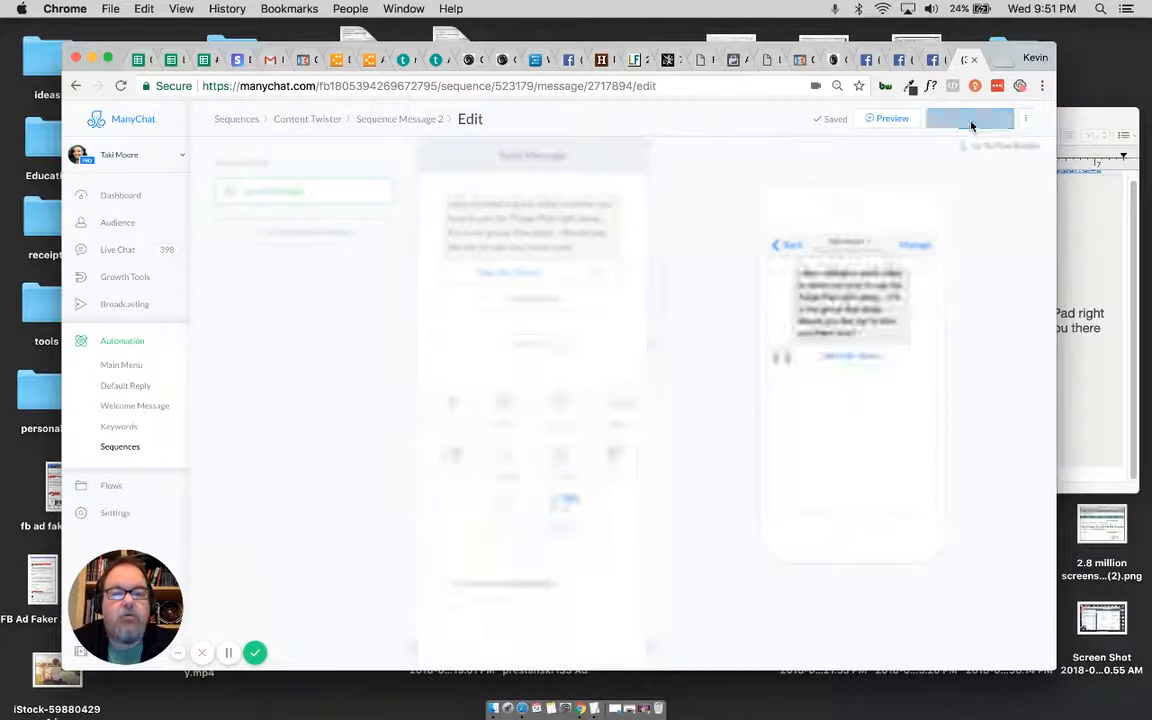
pyautogui.click(312, 119)
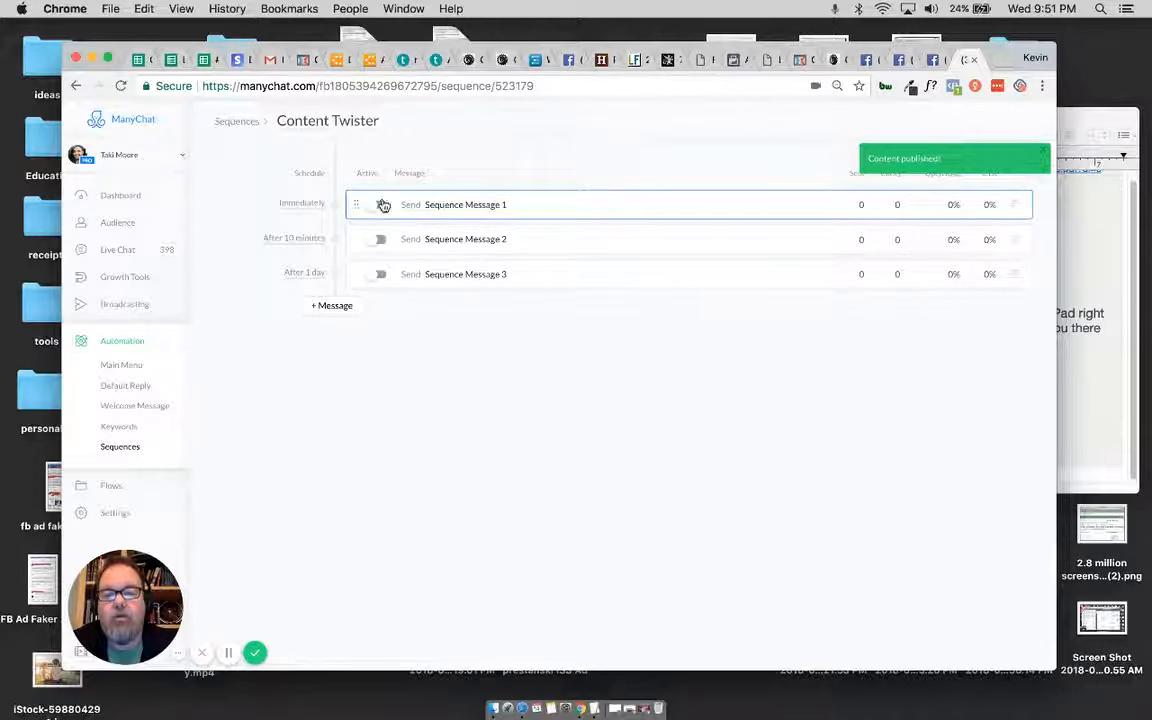
# Step: Activate Sequence Message 1, Sequence Message 2 and Sequence Message 3 in the Content Twister sequence
pyautogui.click(381, 208)
pyautogui.click(380, 239)
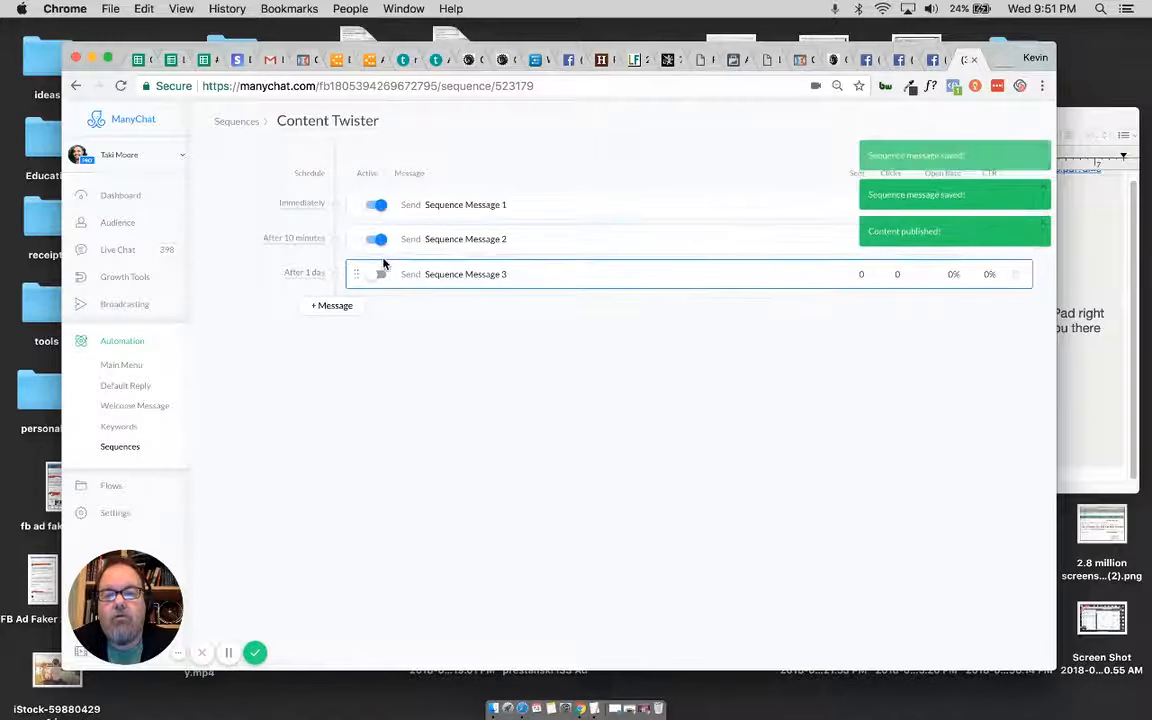
pyautogui.click(380, 276)
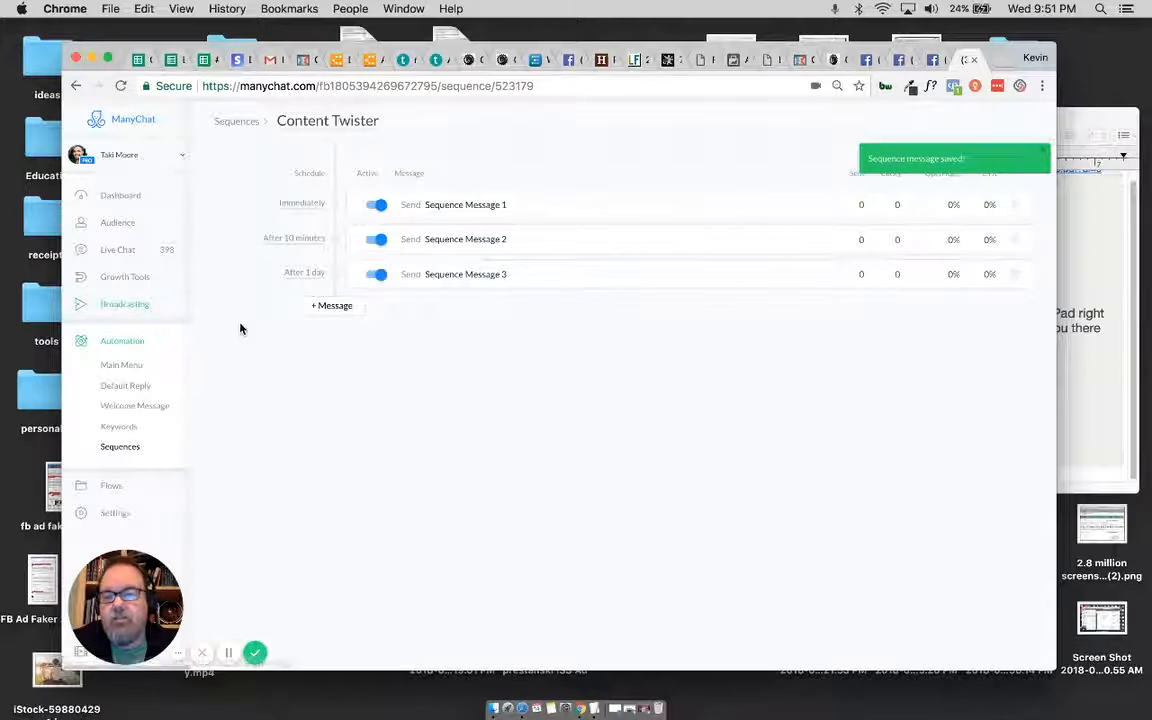
# Step: Open the existing draft growth tool Content Twister and rename it as testerbb
pyautogui.click(123, 280)
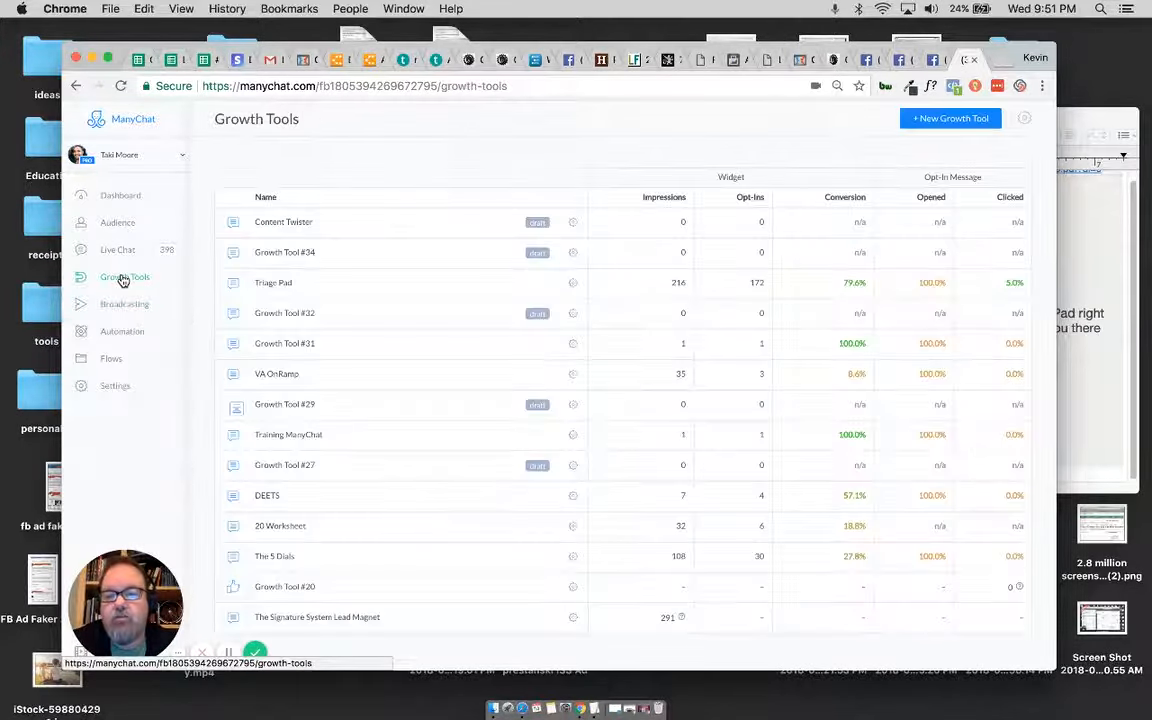
pyautogui.click(353, 224)
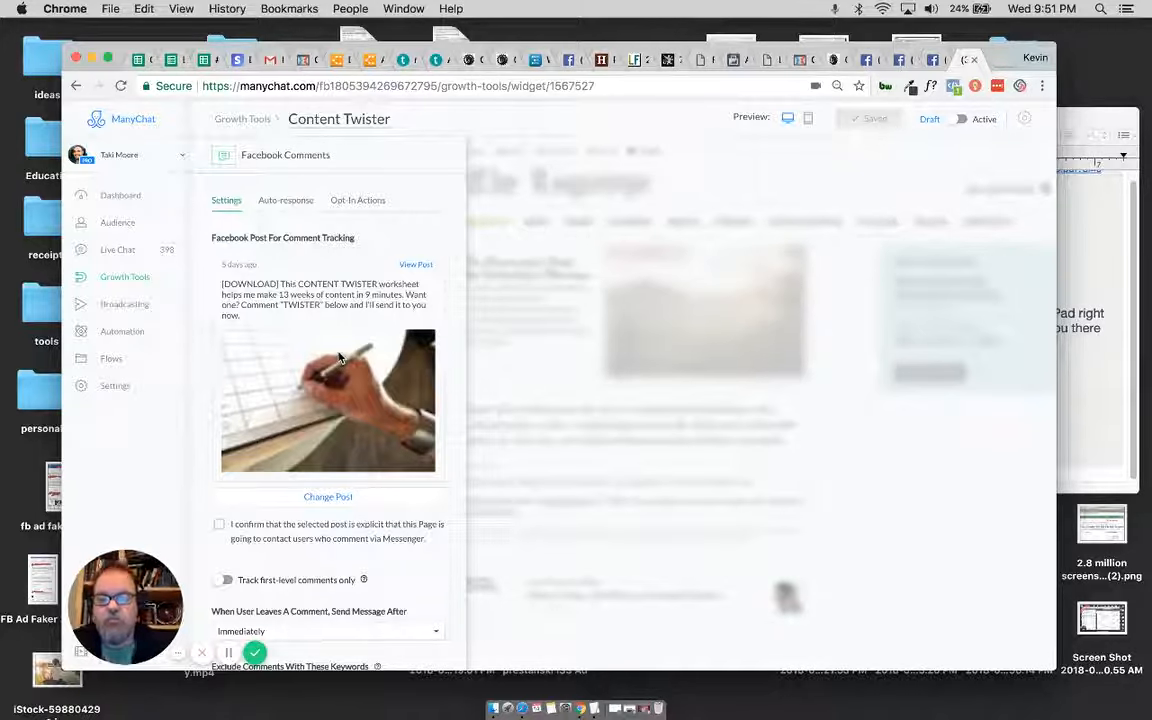
pyautogui.scroll(-3, 340, 357)
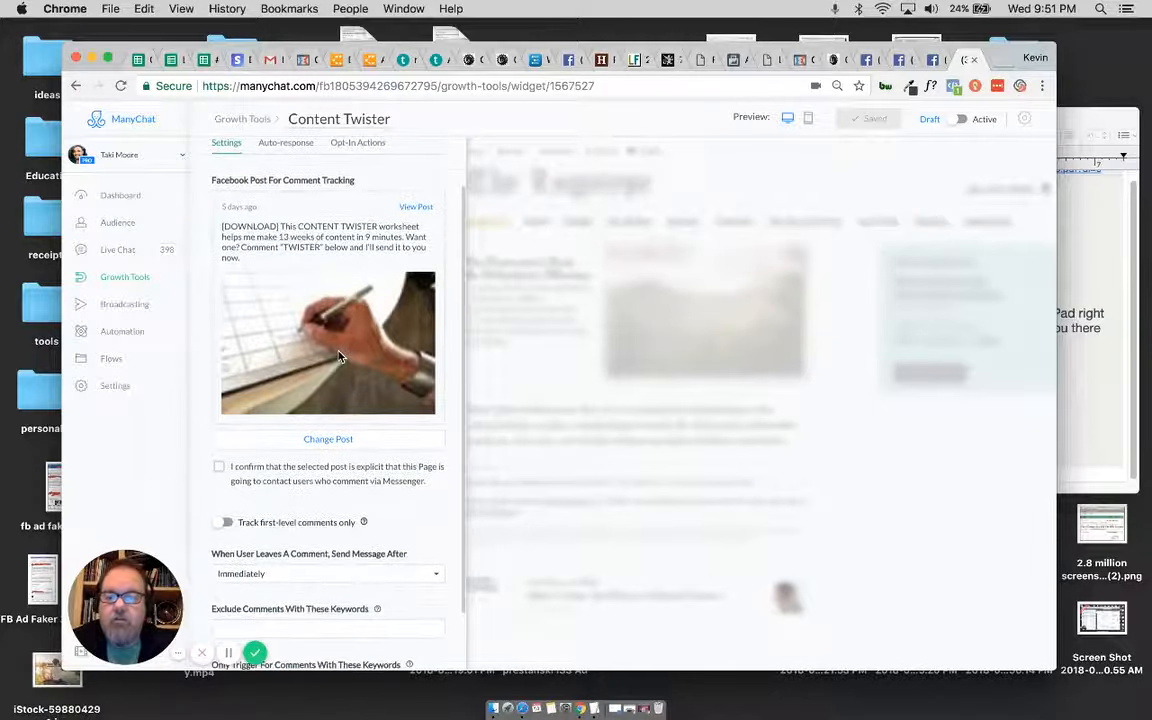
pyautogui.scroll(3, 340, 357)
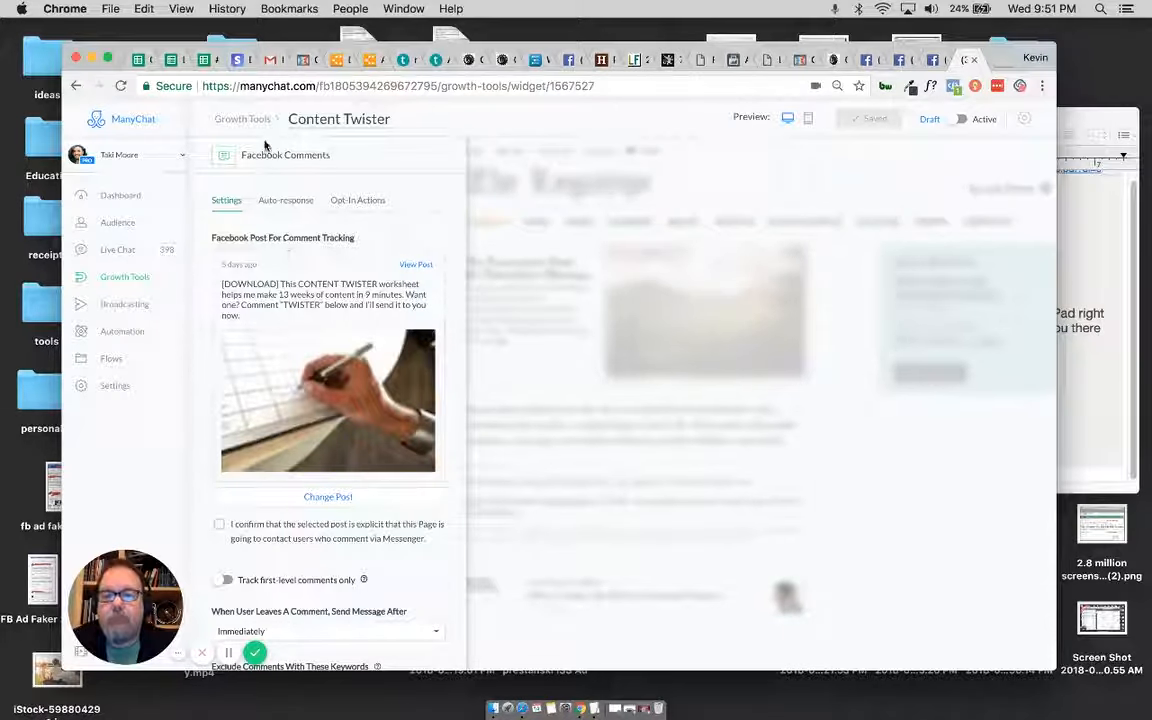
pyautogui.click(340, 118)
pyautogui.click(341, 118)
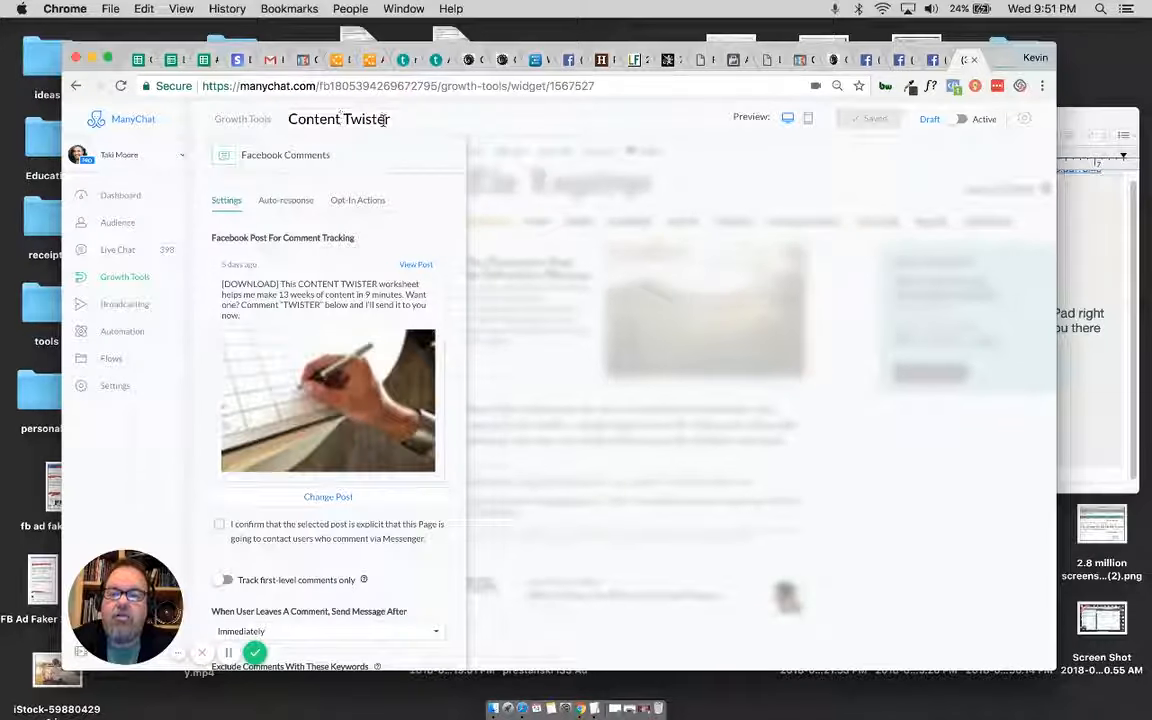
pyautogui.moveTo(391, 118); pyautogui.dragTo(300, 114)
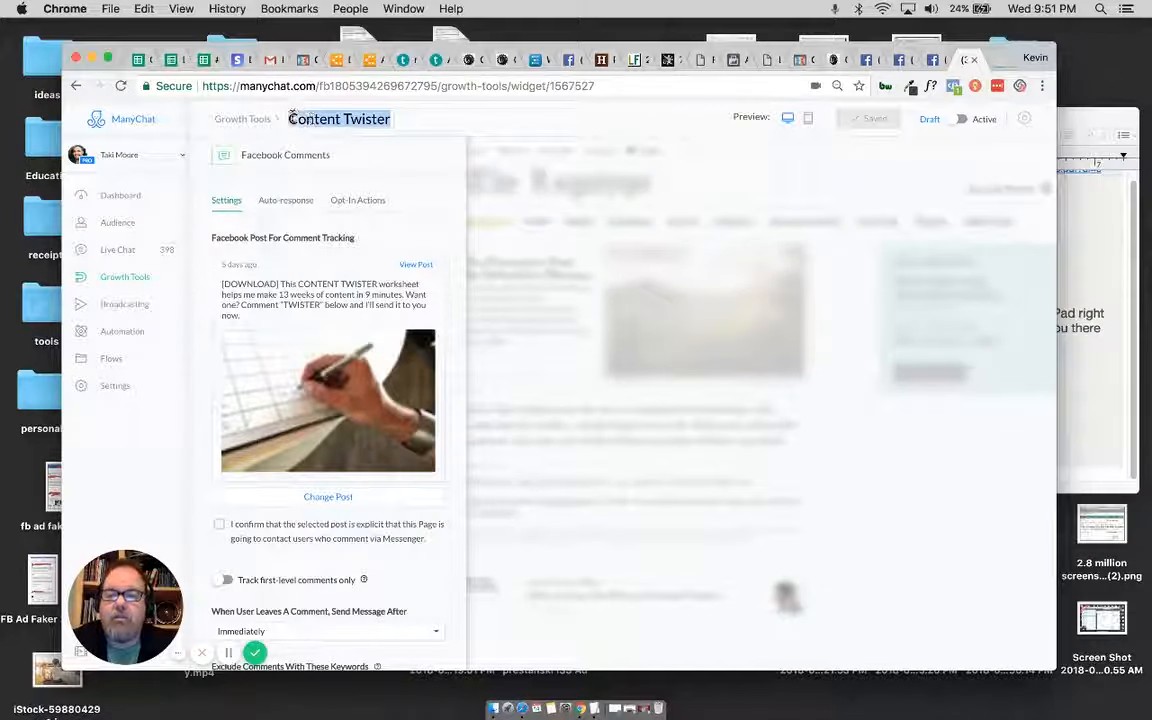
pyautogui.write('tester')
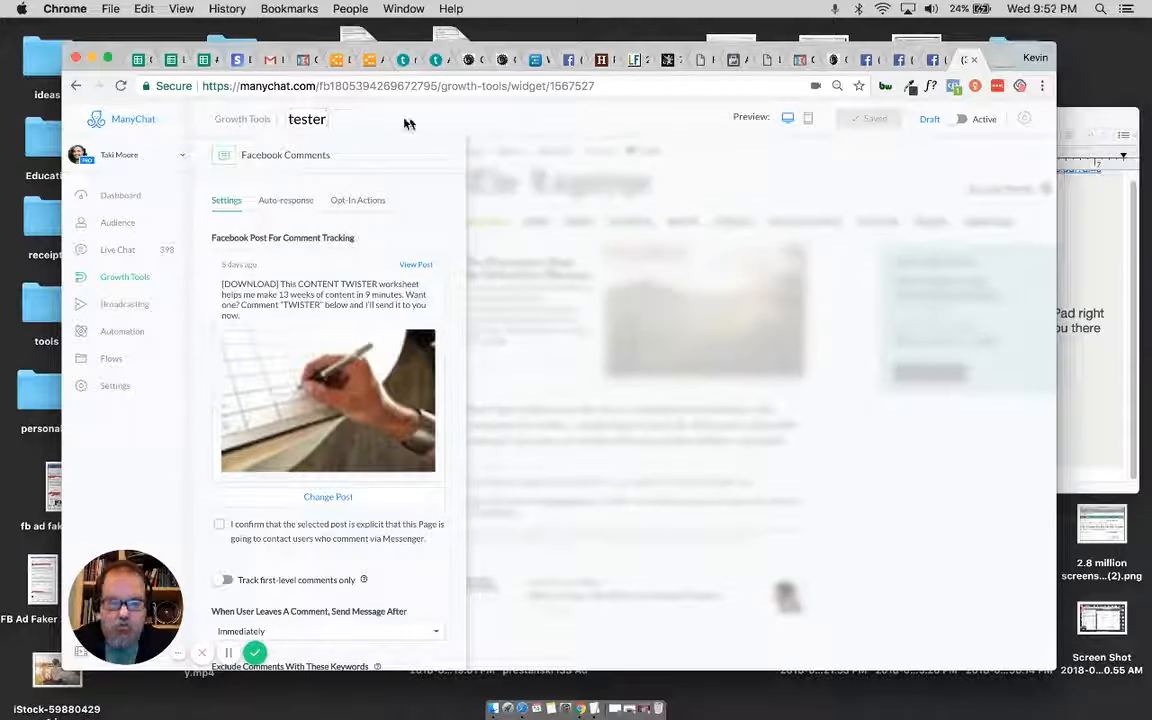
pyautogui.write('bb')
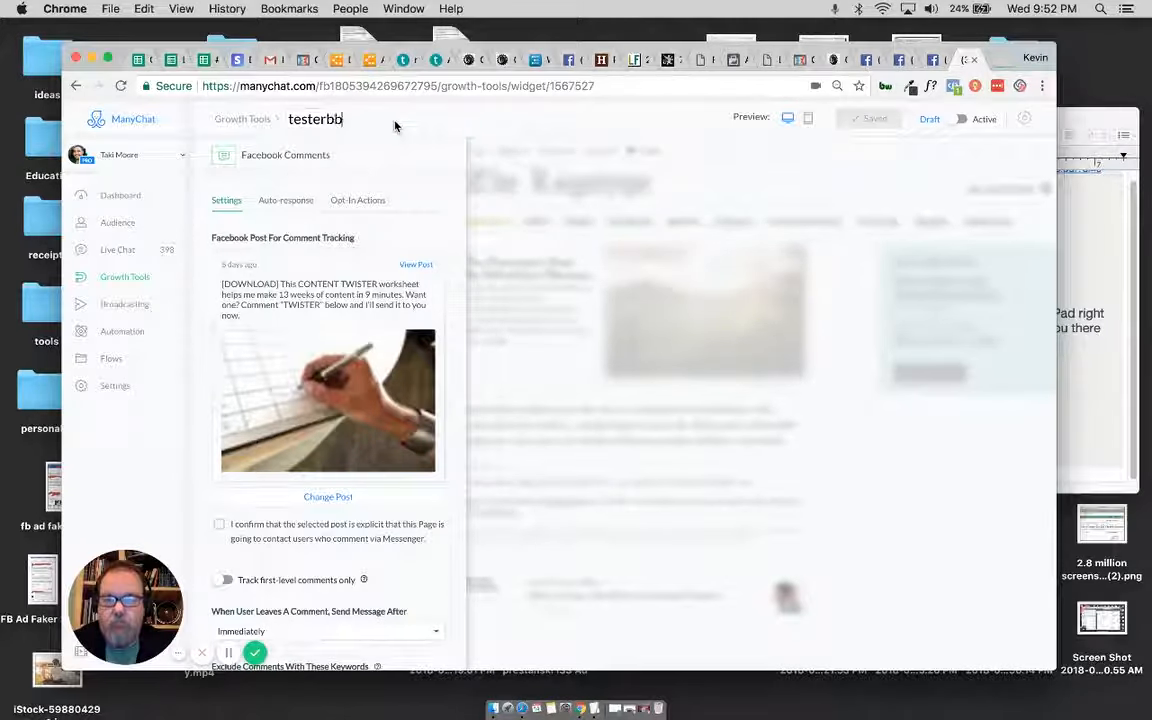
pyautogui.click(890, 123)
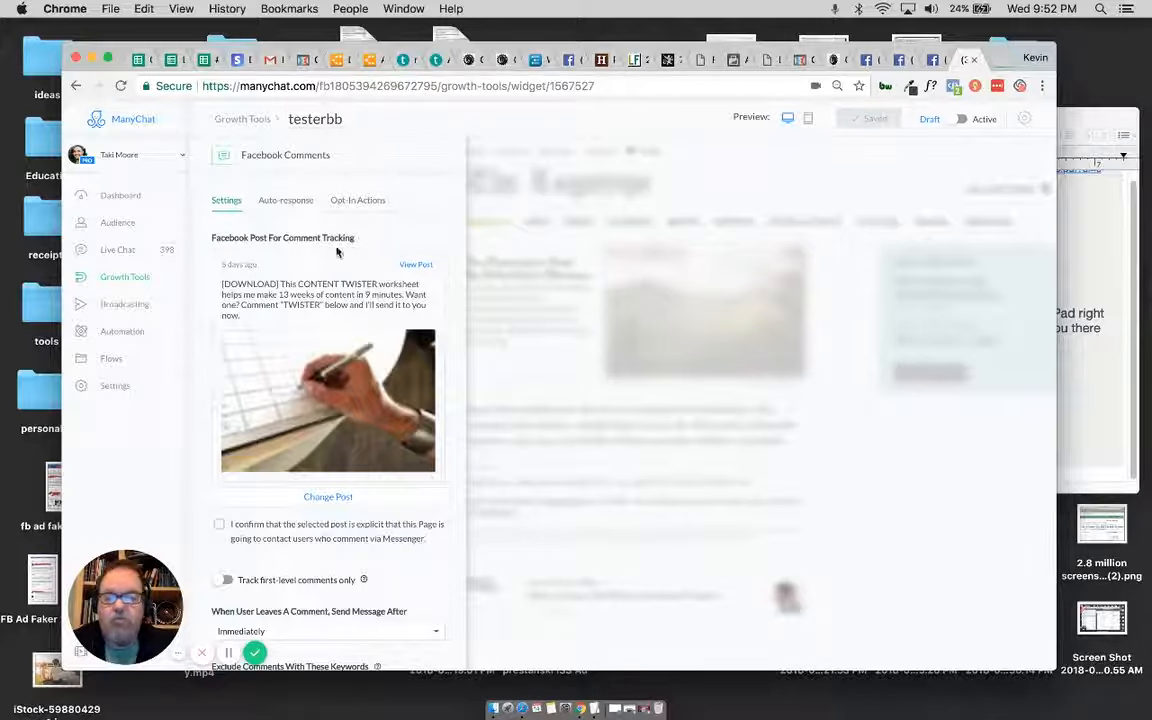
# Step: Create a new growth tool of the Facebook Comments type
pyautogui.click(125, 278)
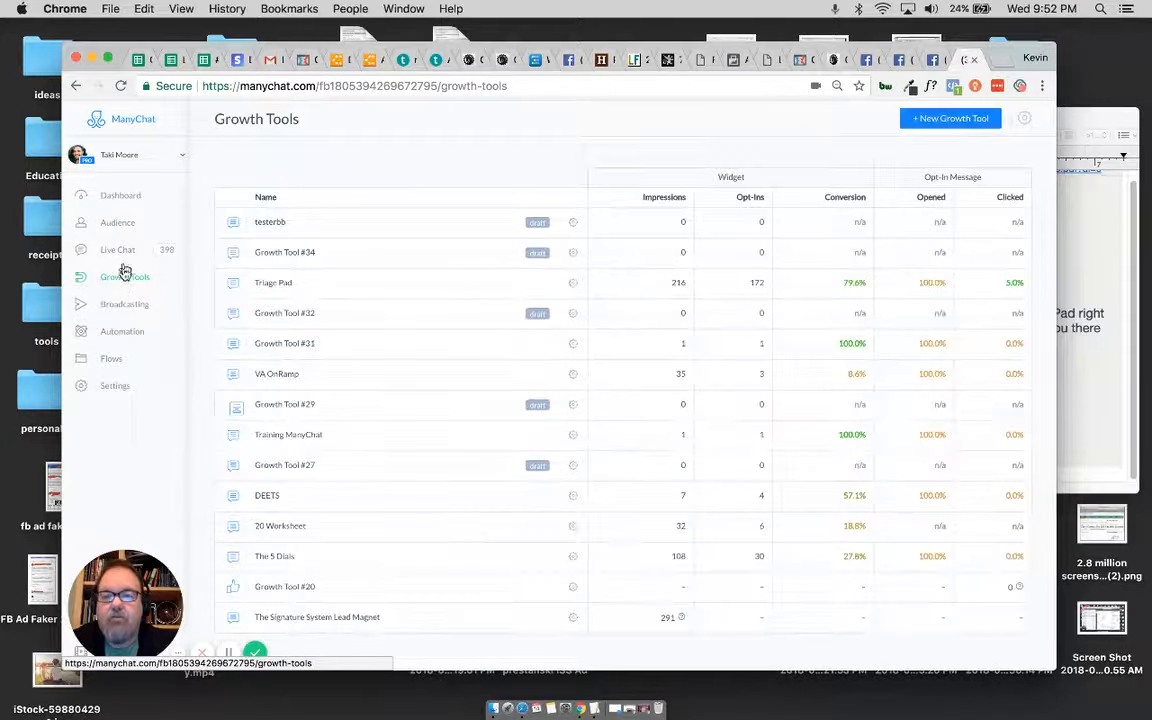
pyautogui.click(965, 118)
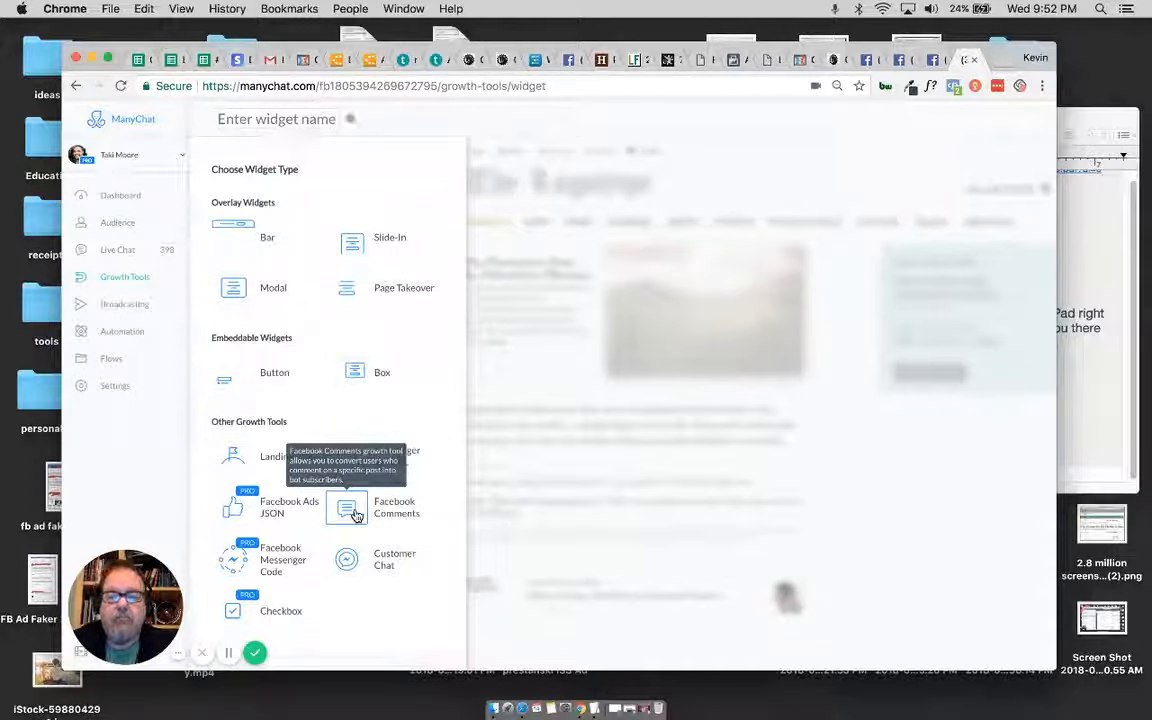
pyautogui.click(357, 515)
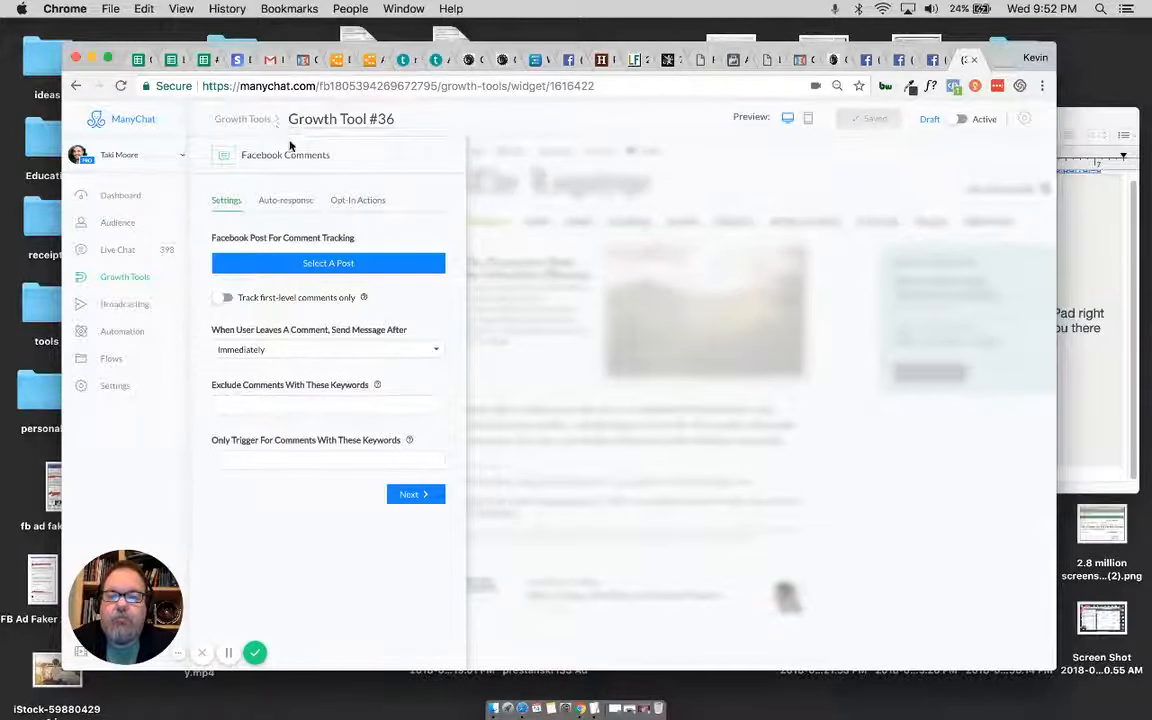
# Step: Rename the new Facebook Comments growth tool as Content Twister and save it
pyautogui.click(324, 120)
pyautogui.click(324, 118)
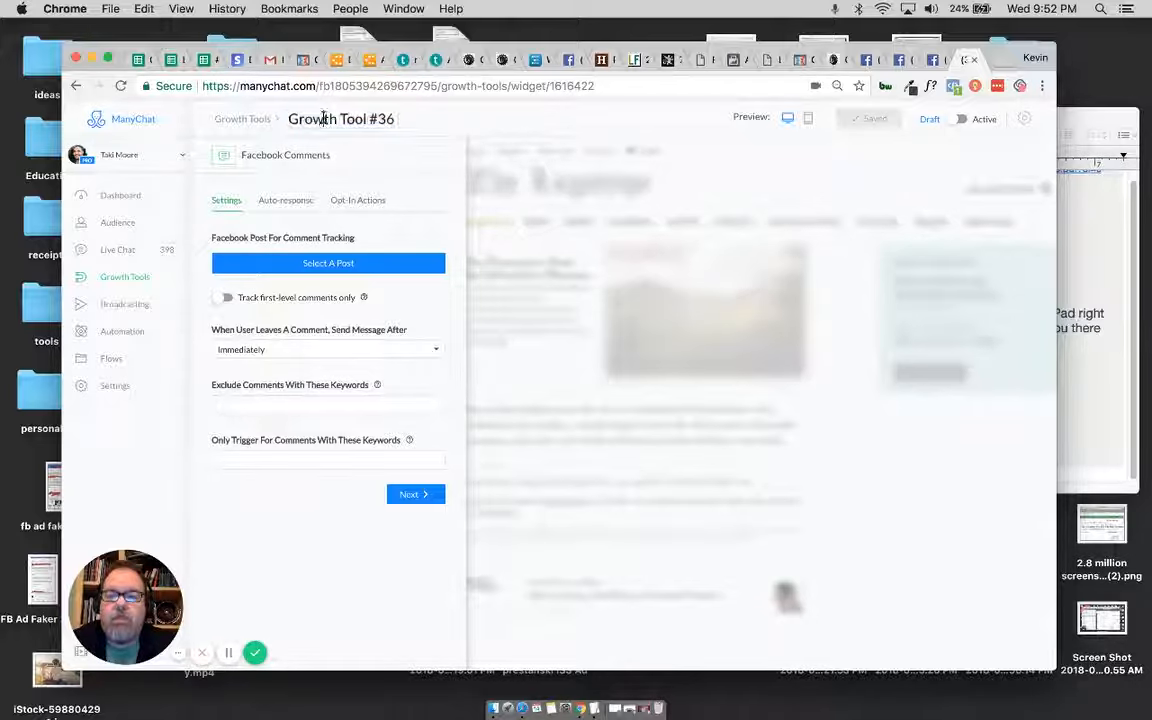
pyautogui.moveTo(395, 118); pyautogui.dragTo(288, 118)
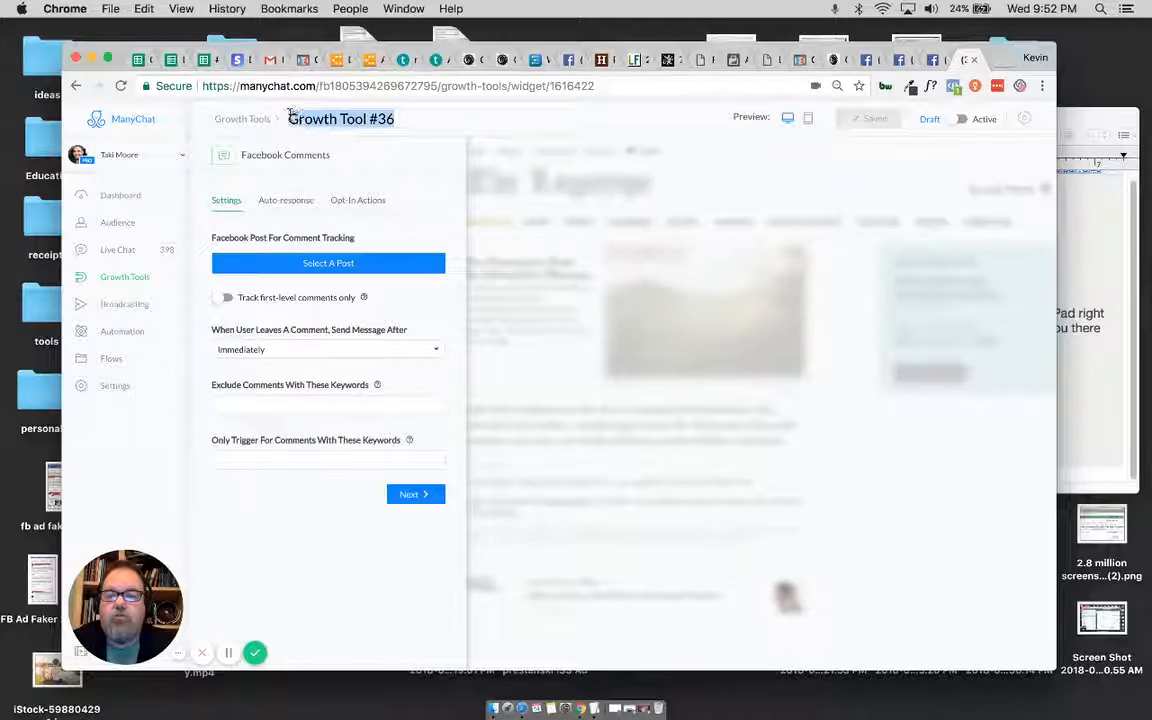
pyautogui.write('Content ')
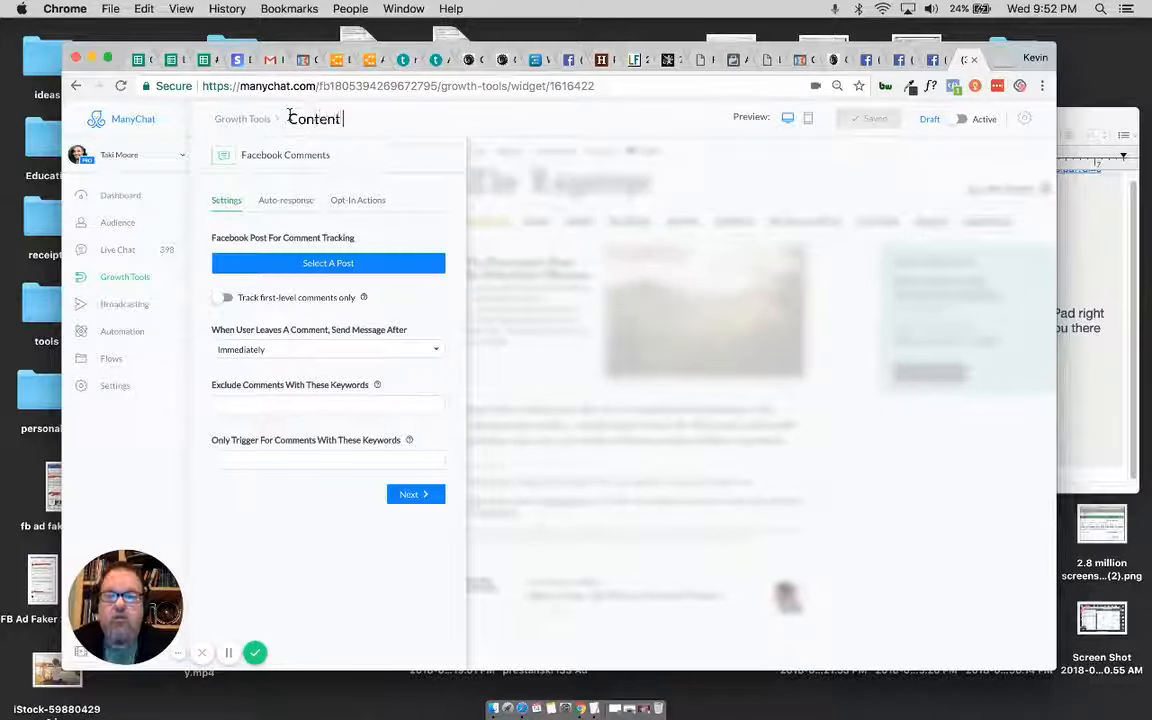
pyautogui.write('Twister')
pyautogui.press('Return')
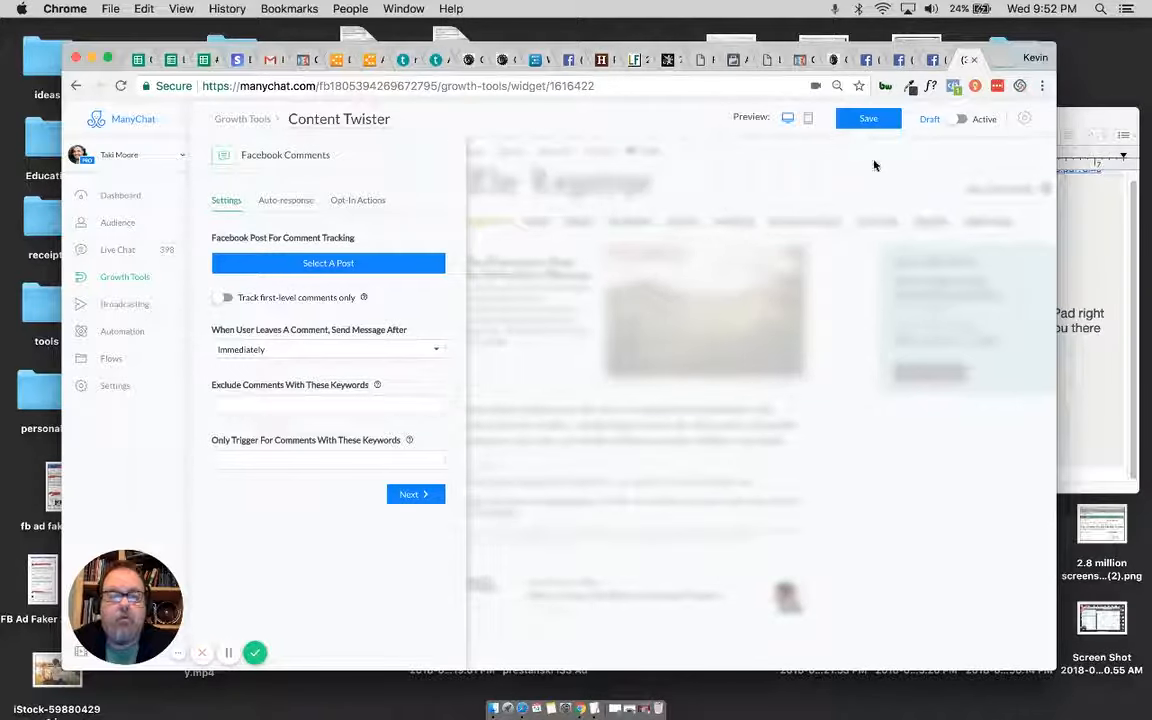
pyautogui.click(869, 121)
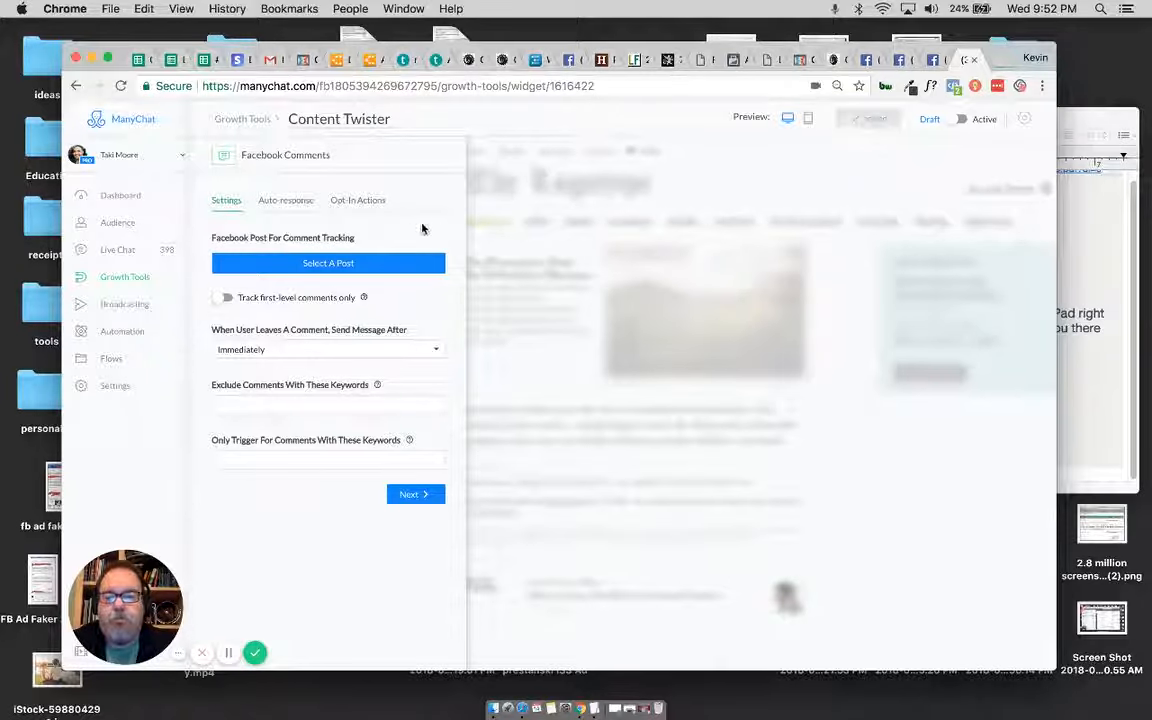
# Step: Choose the [DOWNLOAD] CONTENT TWISTER worksheet post for comment tracking and confirm that it is explicit about contacting commenters via Messenger
pyautogui.click(328, 265)
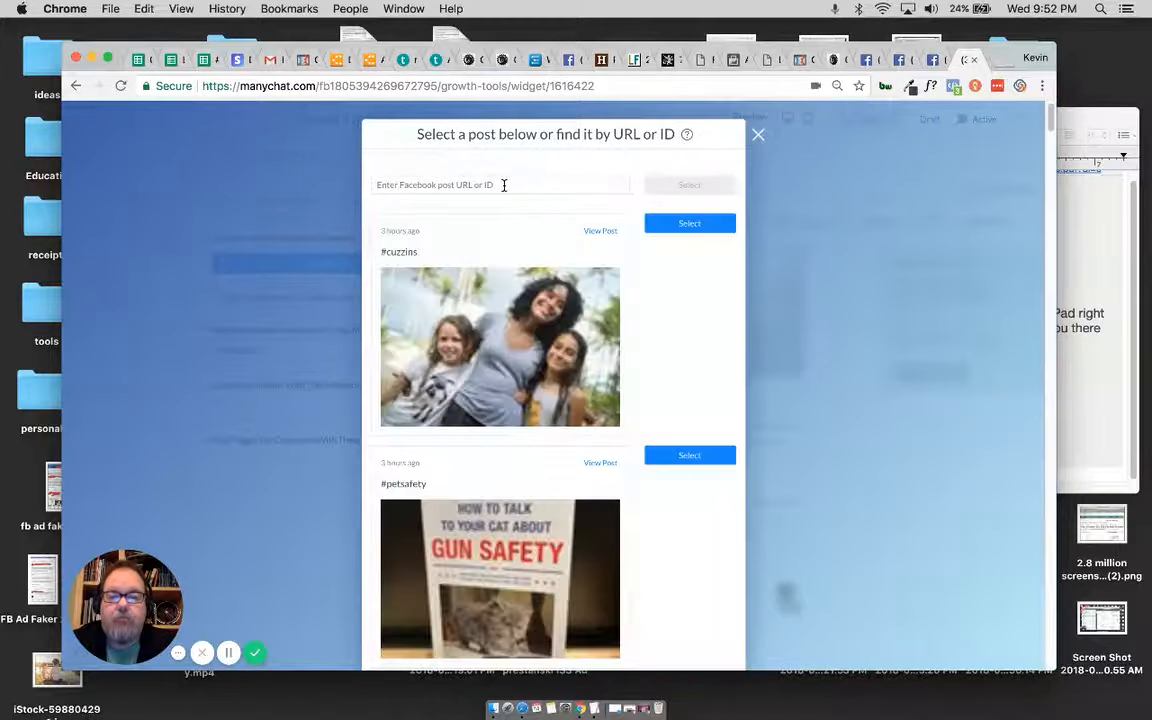
pyautogui.click(504, 185)
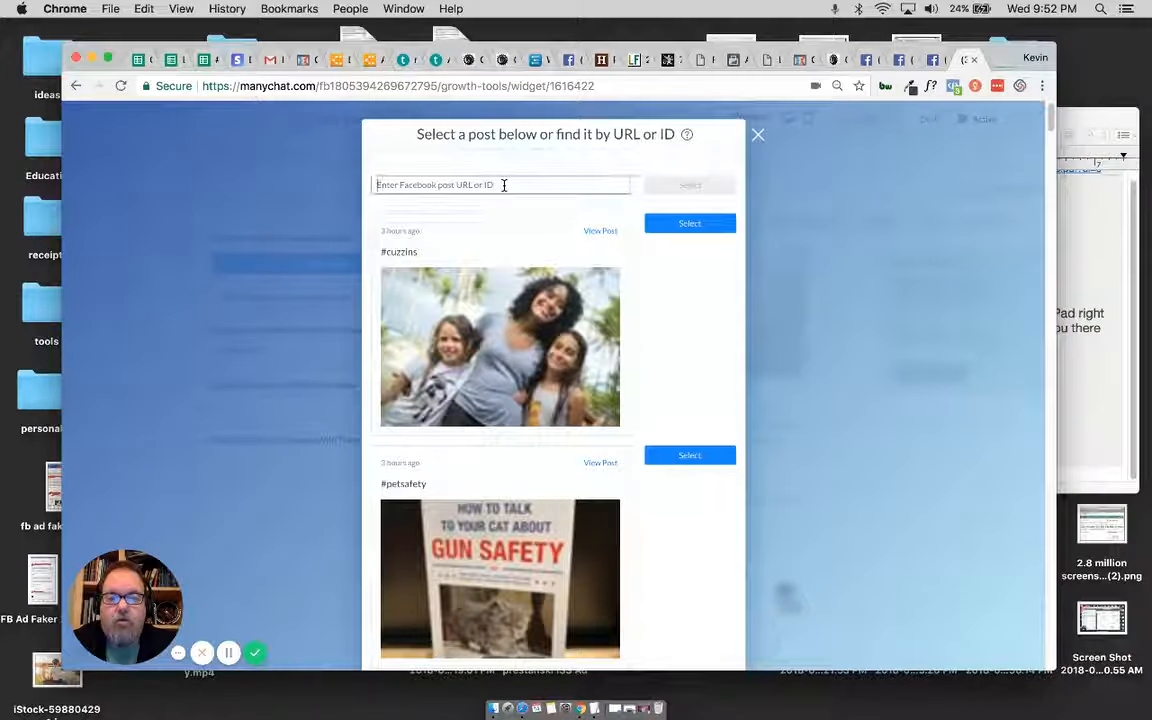
pyautogui.scroll(-10, 507, 325)
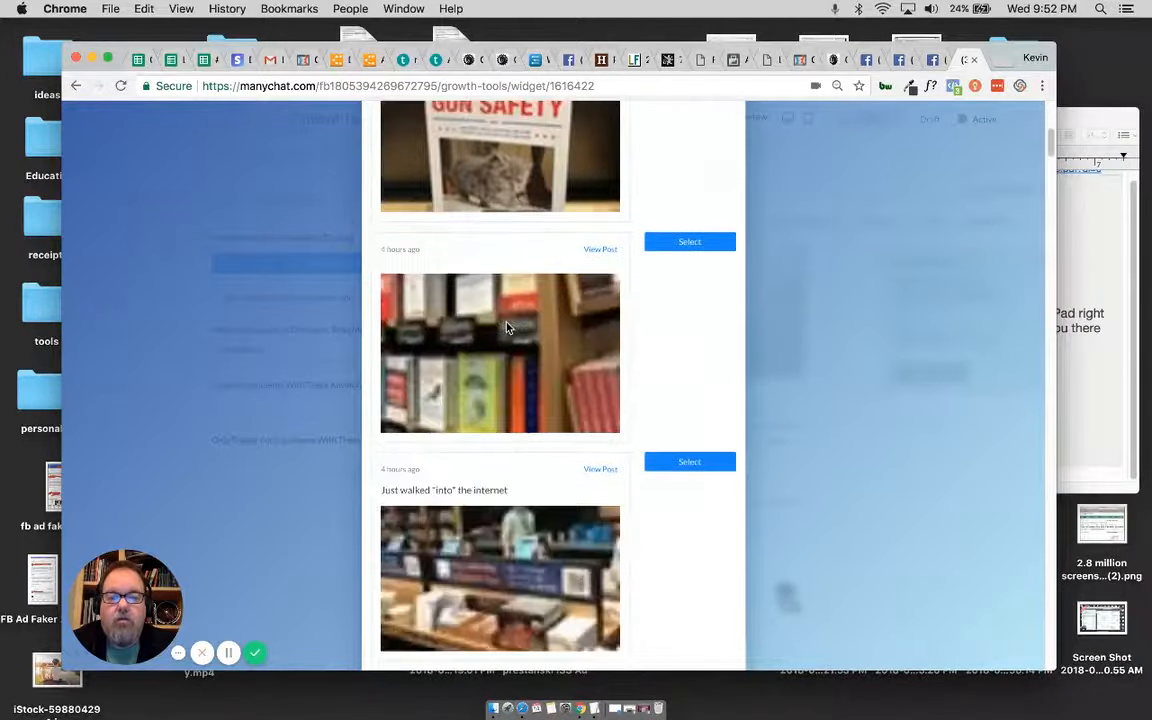
pyautogui.scroll(-10, 507, 327)
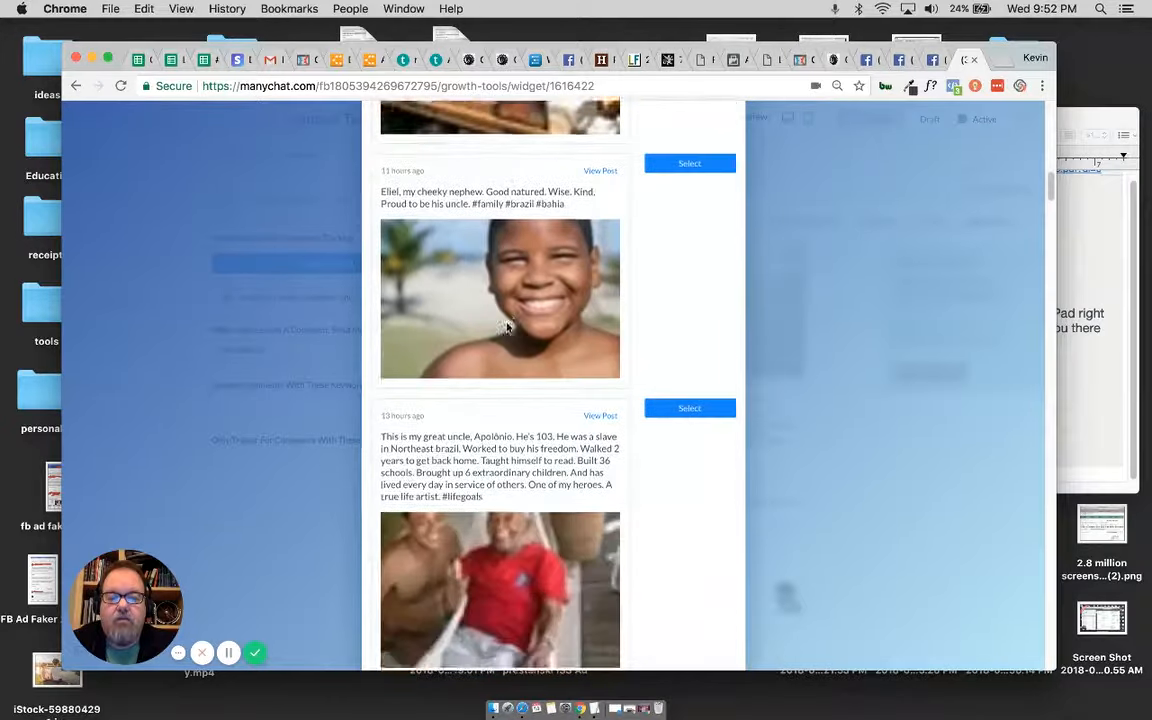
pyautogui.scroll(-8, 507, 327)
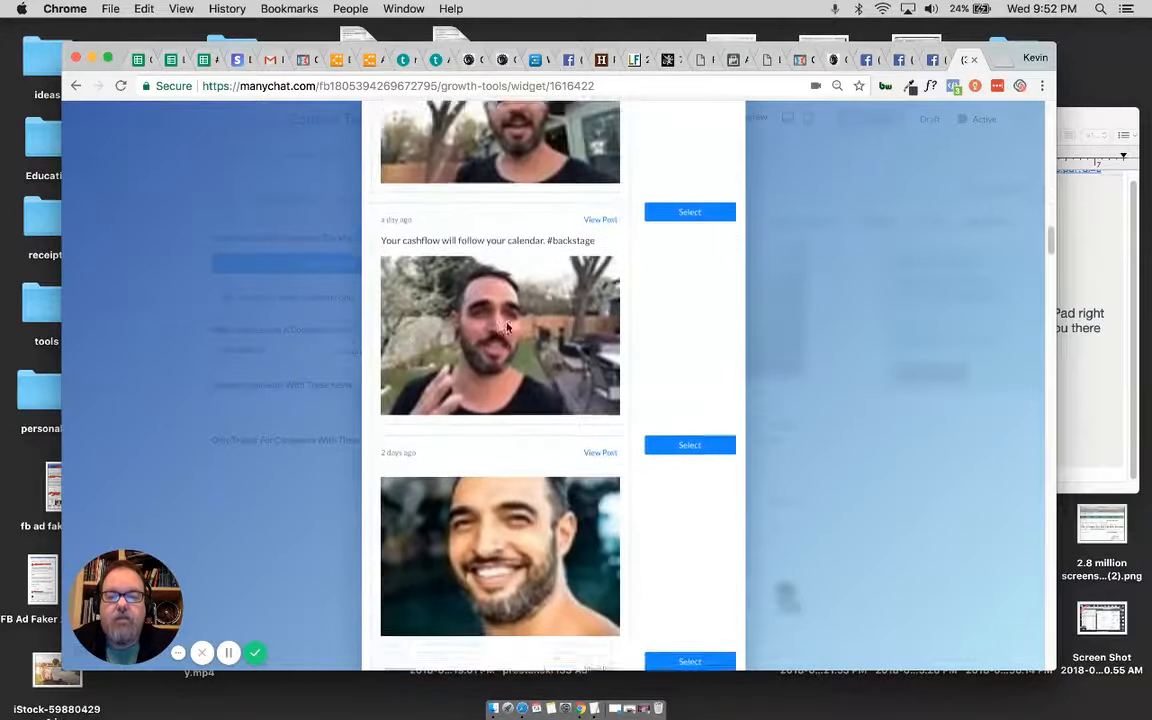
pyautogui.scroll(-10, 507, 327)
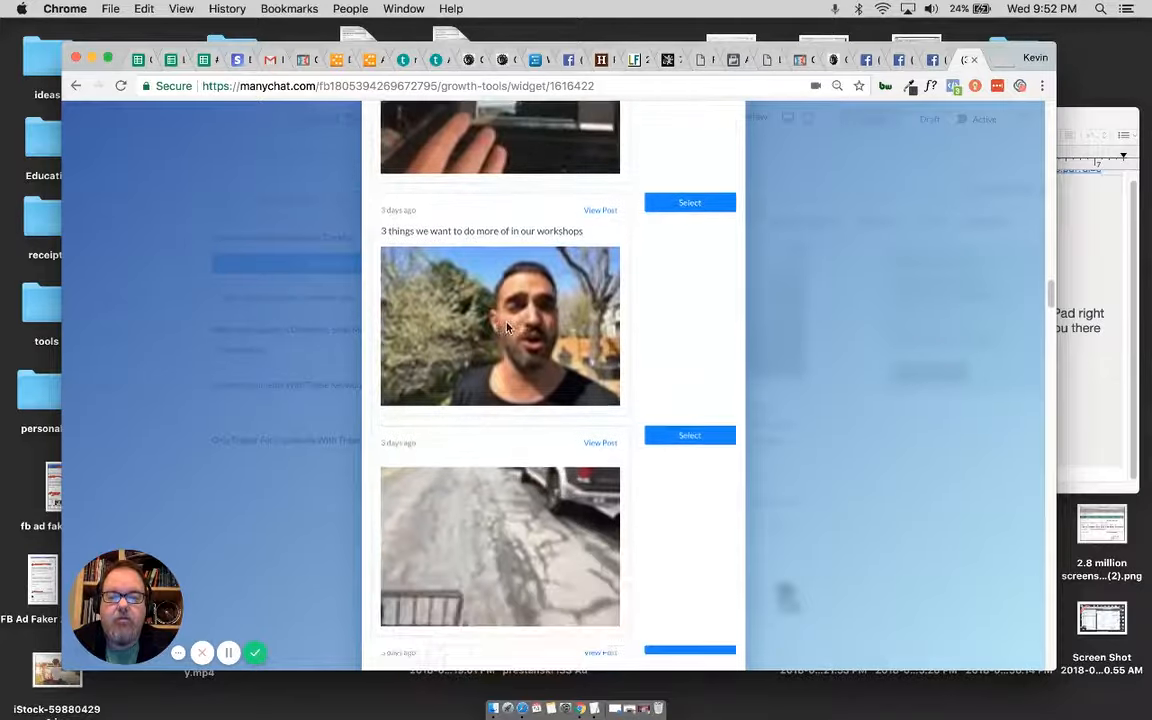
pyautogui.scroll(-10, 507, 327)
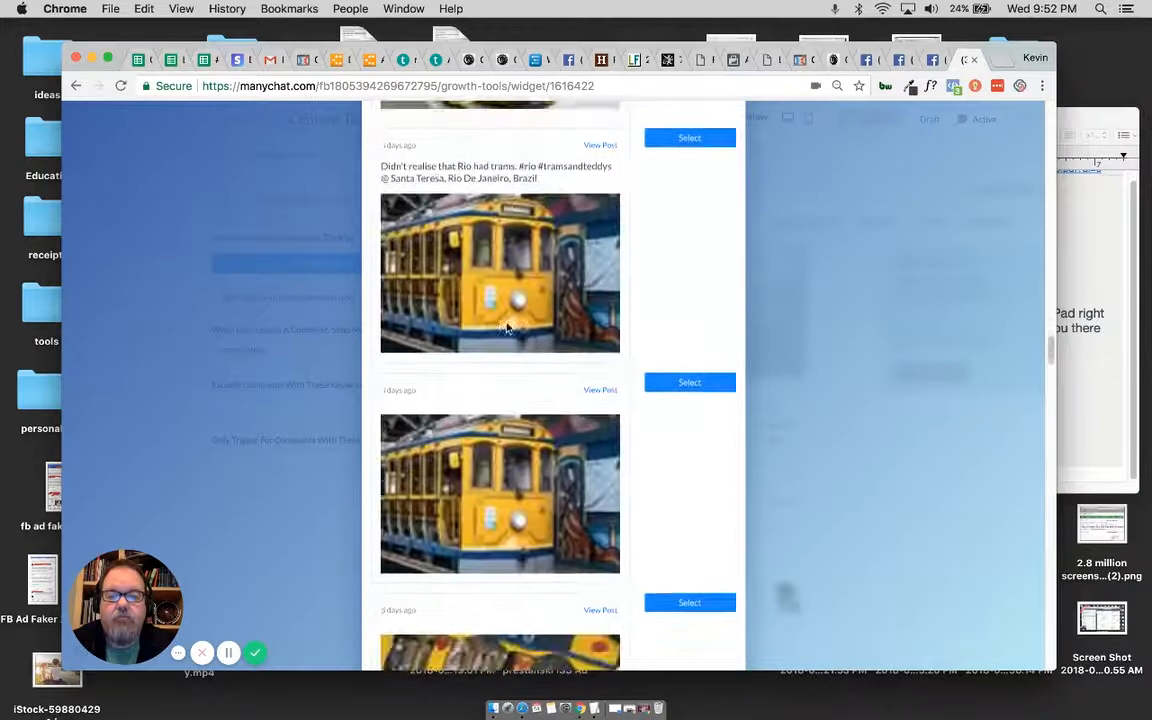
pyautogui.scroll(-10, 507, 327)
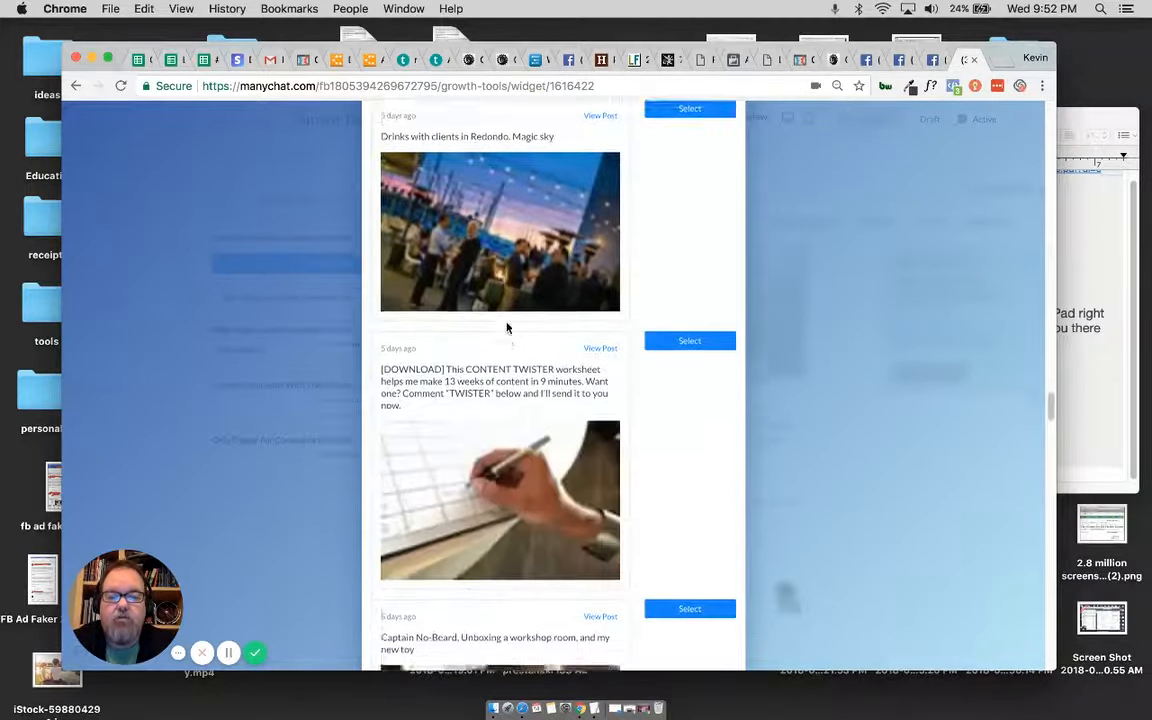
pyautogui.scroll(-2, 507, 327)
pyautogui.click(689, 203)
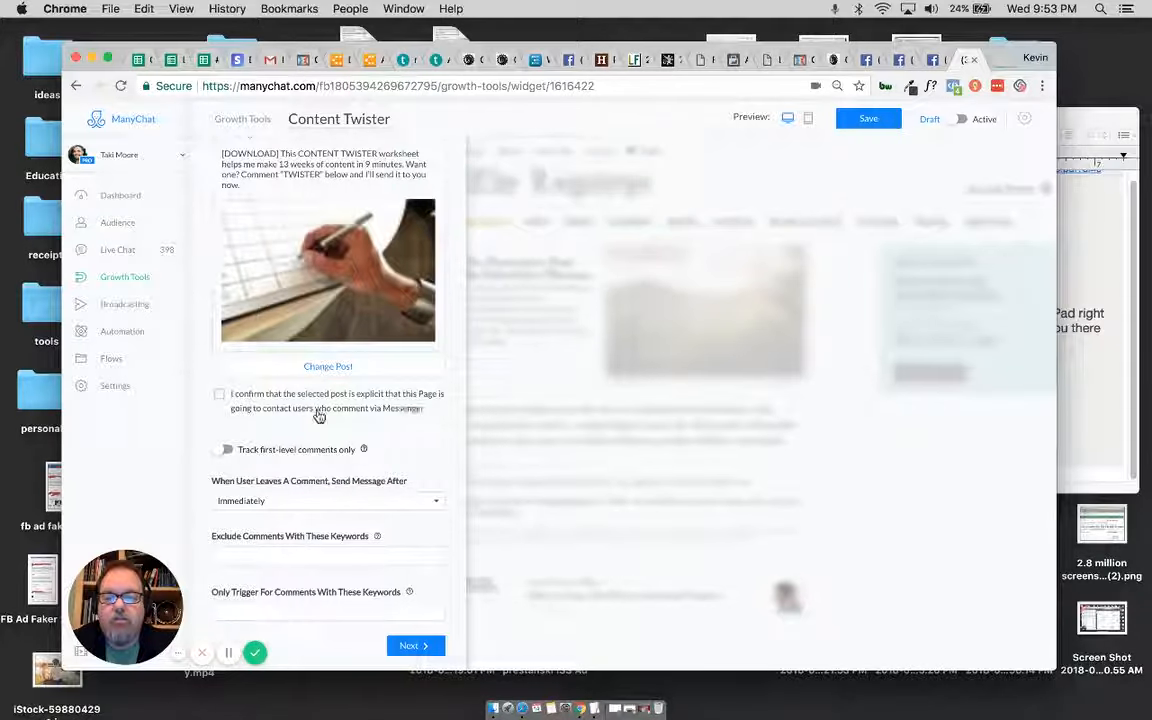
pyautogui.click(220, 395)
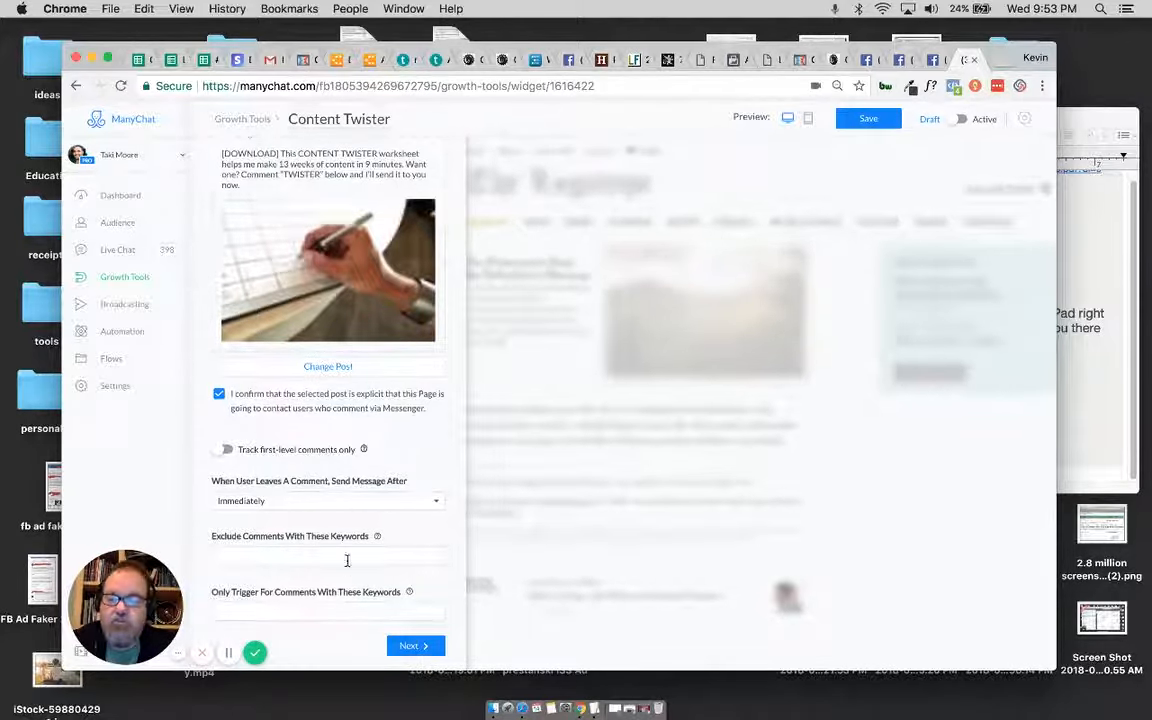
# Step: Continue to the auto-response settings and change the greeting's name variable in the message to commenters to First Name
pyautogui.click(413, 646)
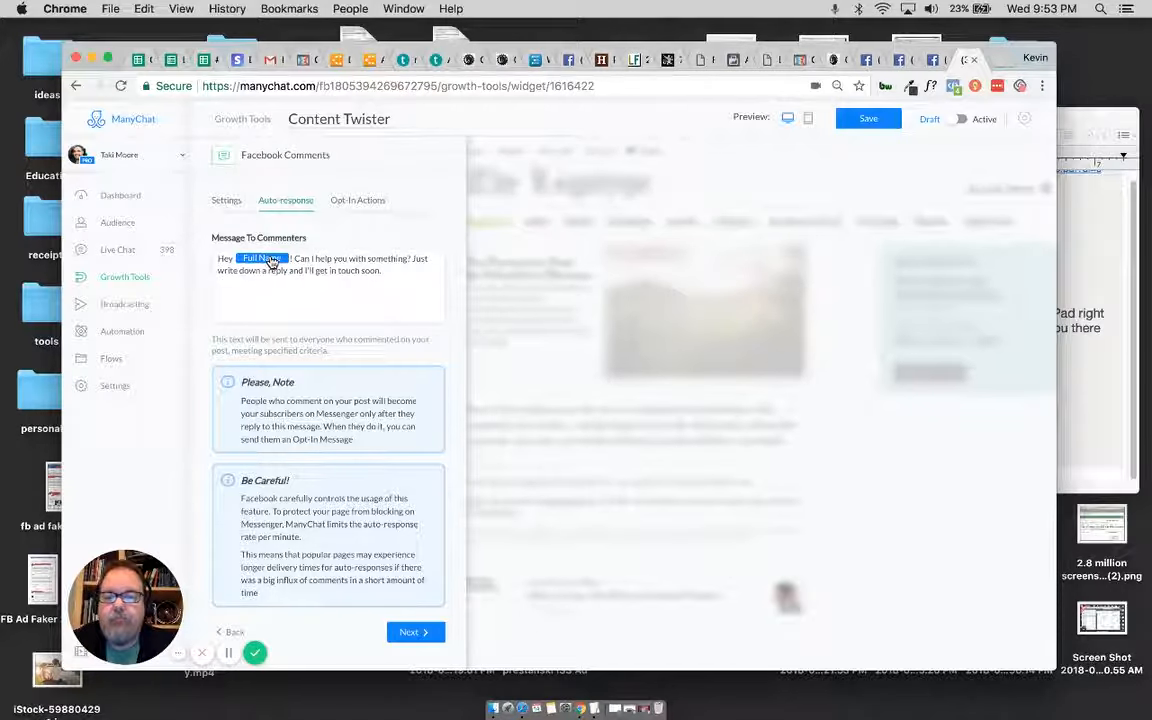
pyautogui.click(127, 281)
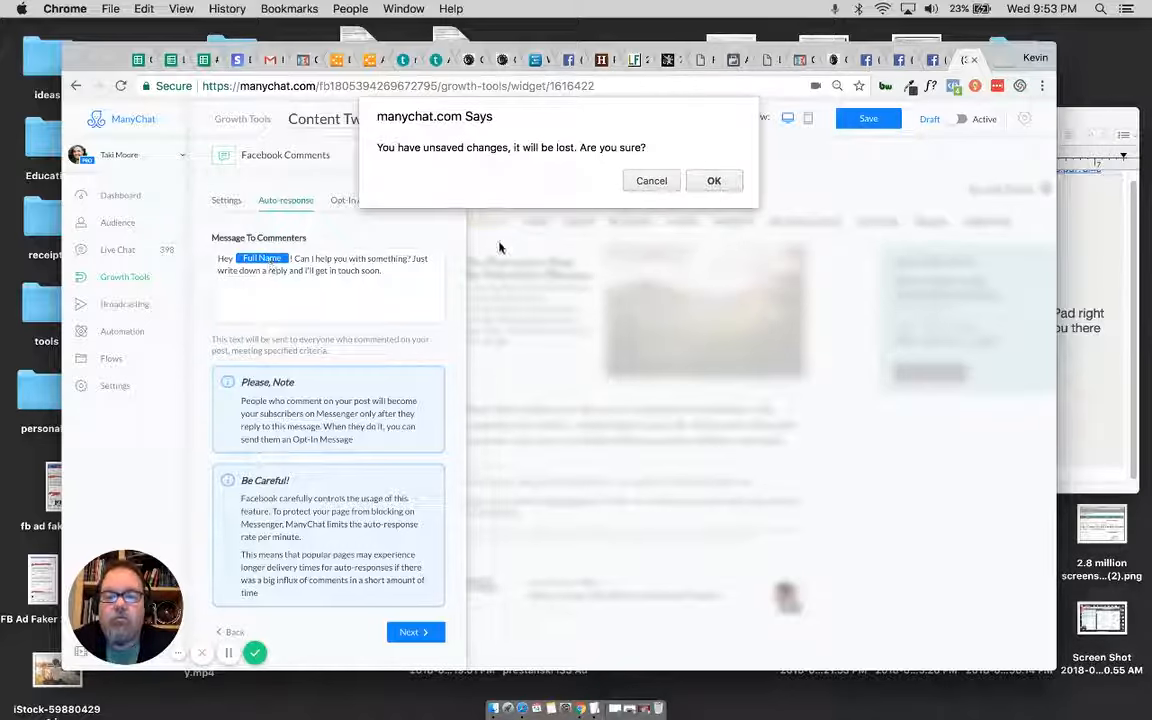
pyautogui.click(651, 181)
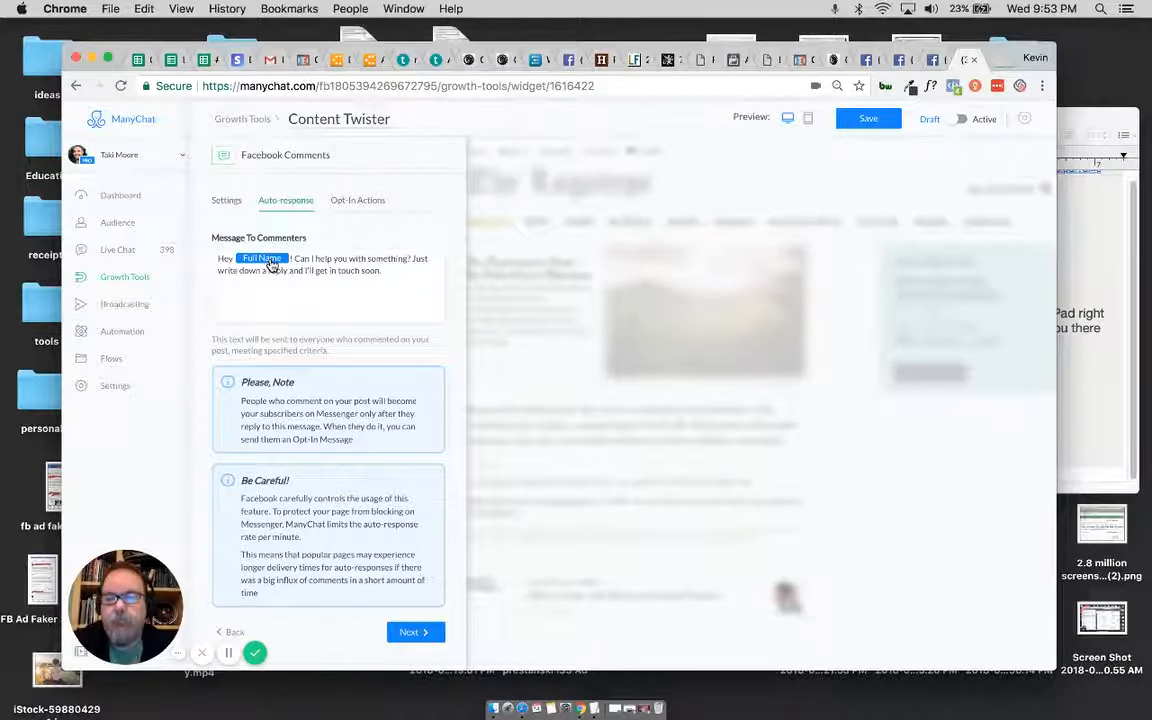
pyautogui.click(271, 261)
pyautogui.click(303, 271)
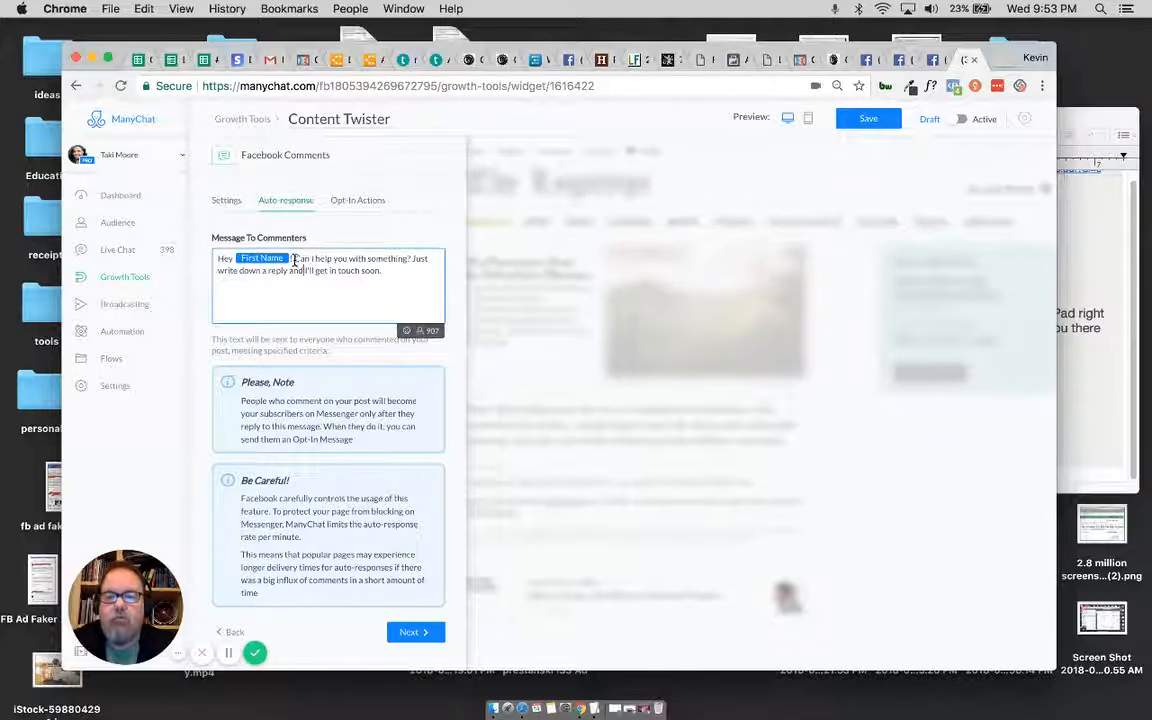
# Step: Replace the default text after the greeting with: I "THINK" that you want the Content Twister... If that's right,
pyautogui.moveTo(294, 260); pyautogui.dragTo(377, 269)
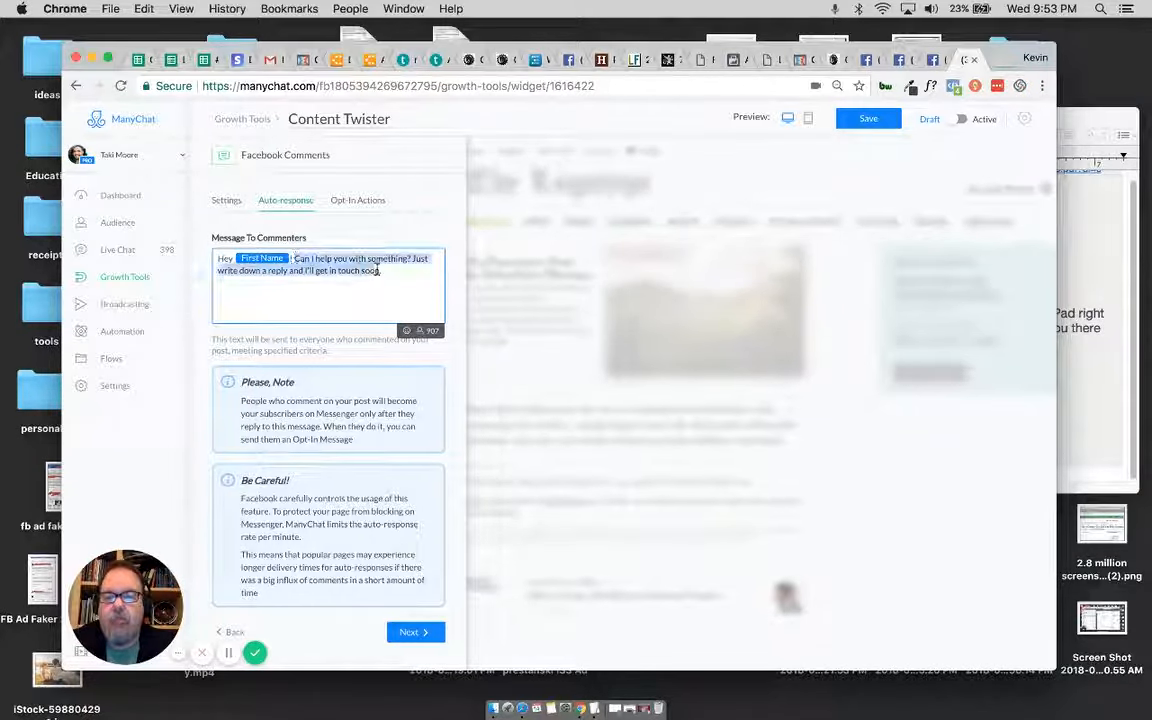
pyautogui.write('I')
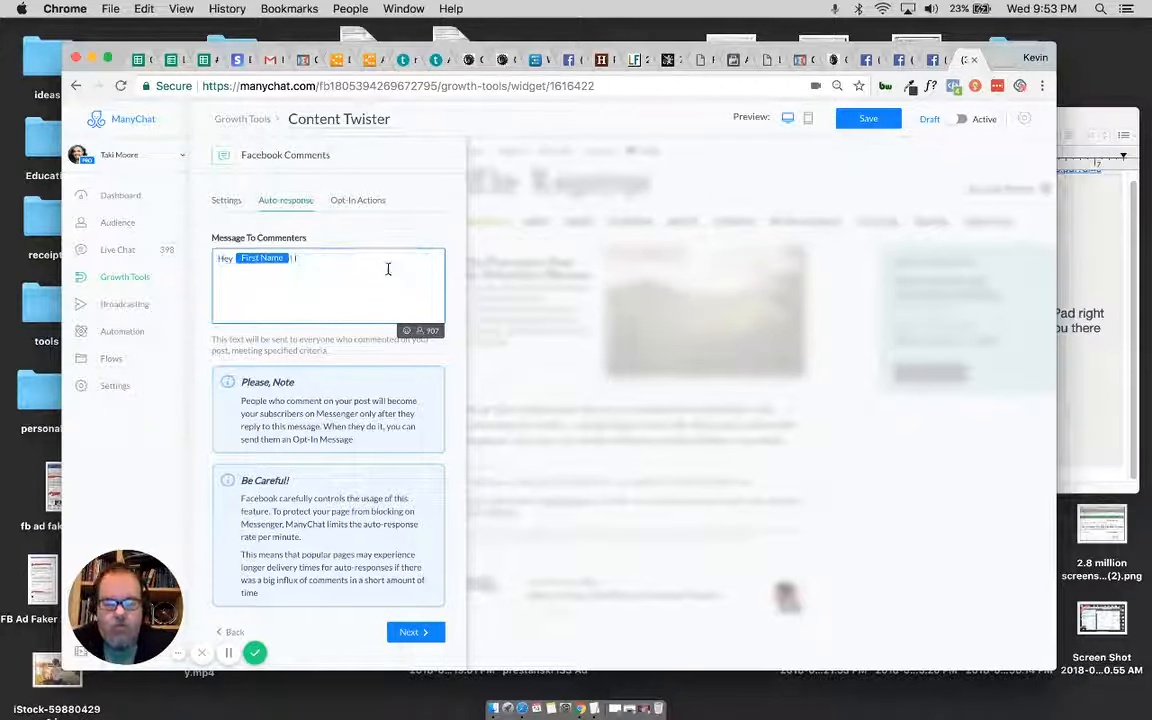
pyautogui.write("'")
pyautogui.write('THINK')
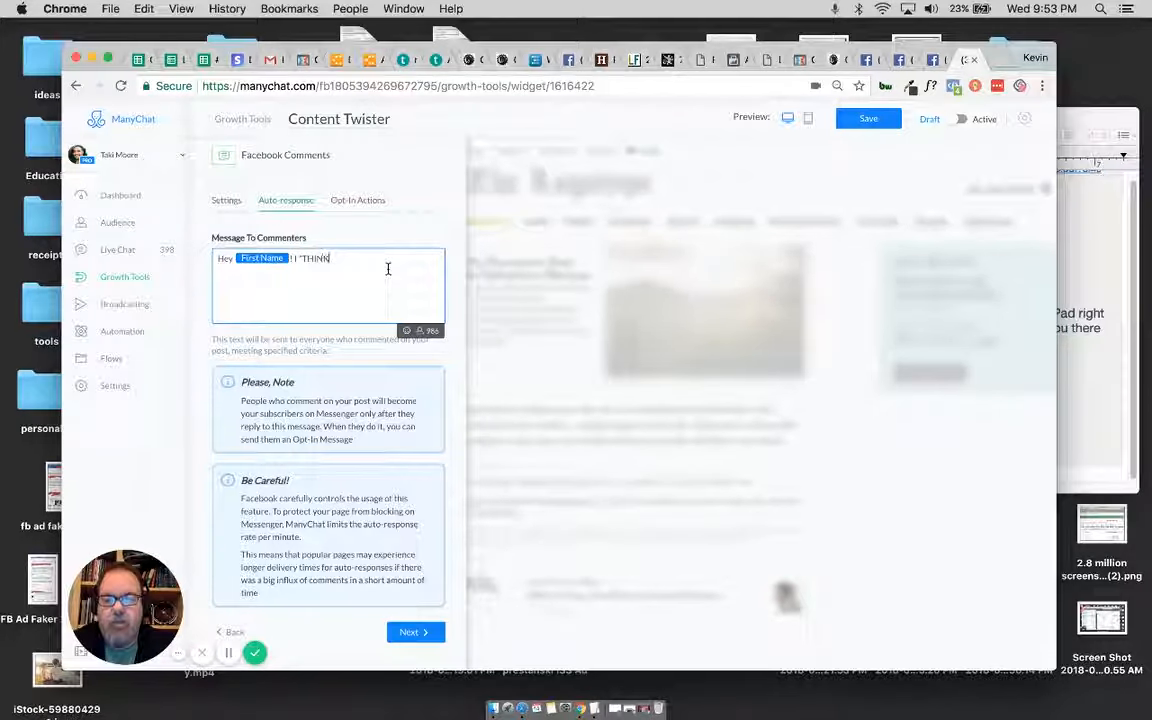
pyautogui.write('"')
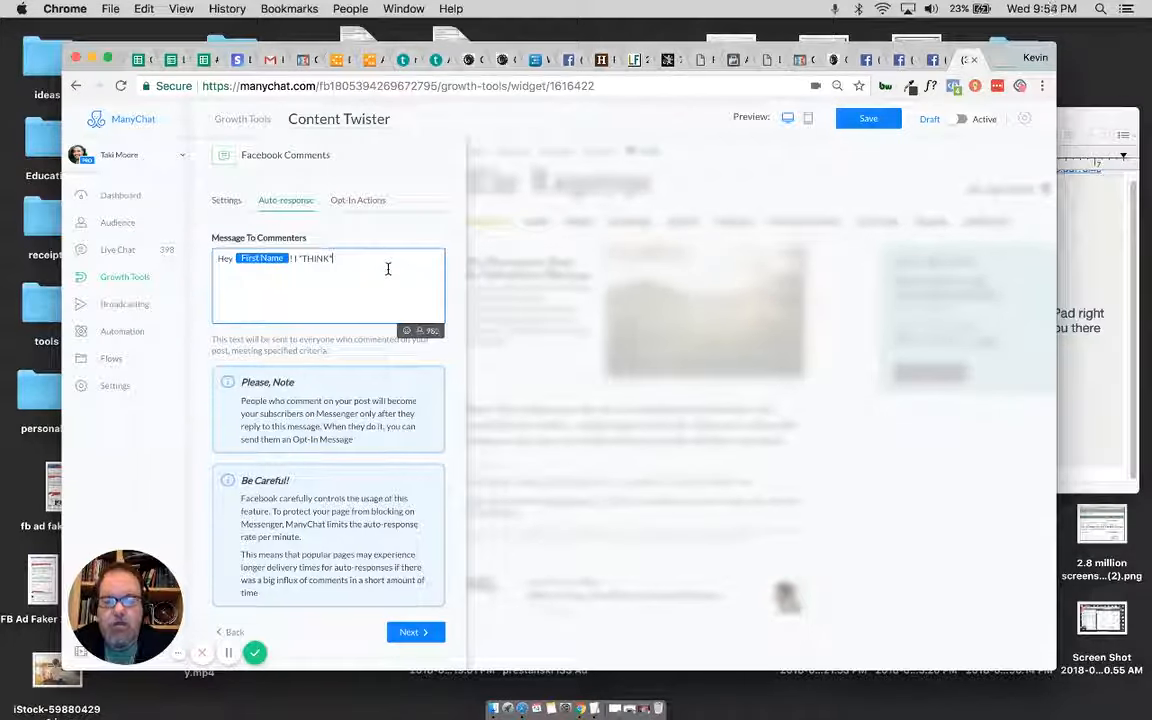
pyautogui.write('ba')
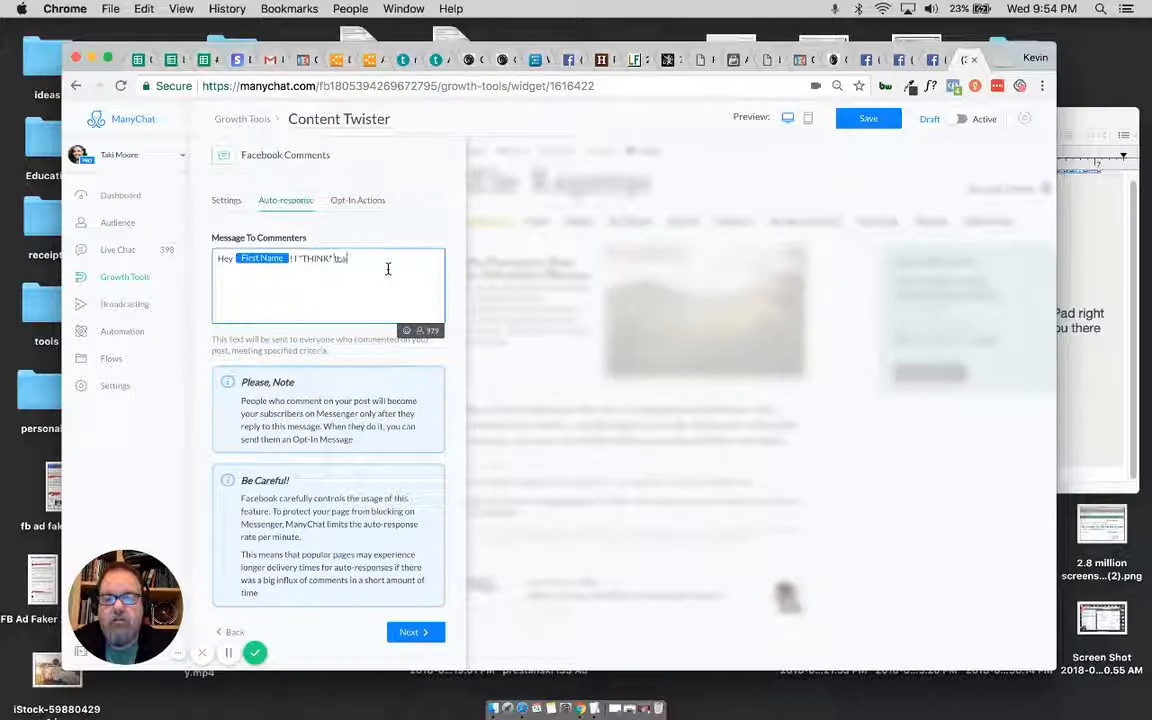
pyautogui.write('t you want th')
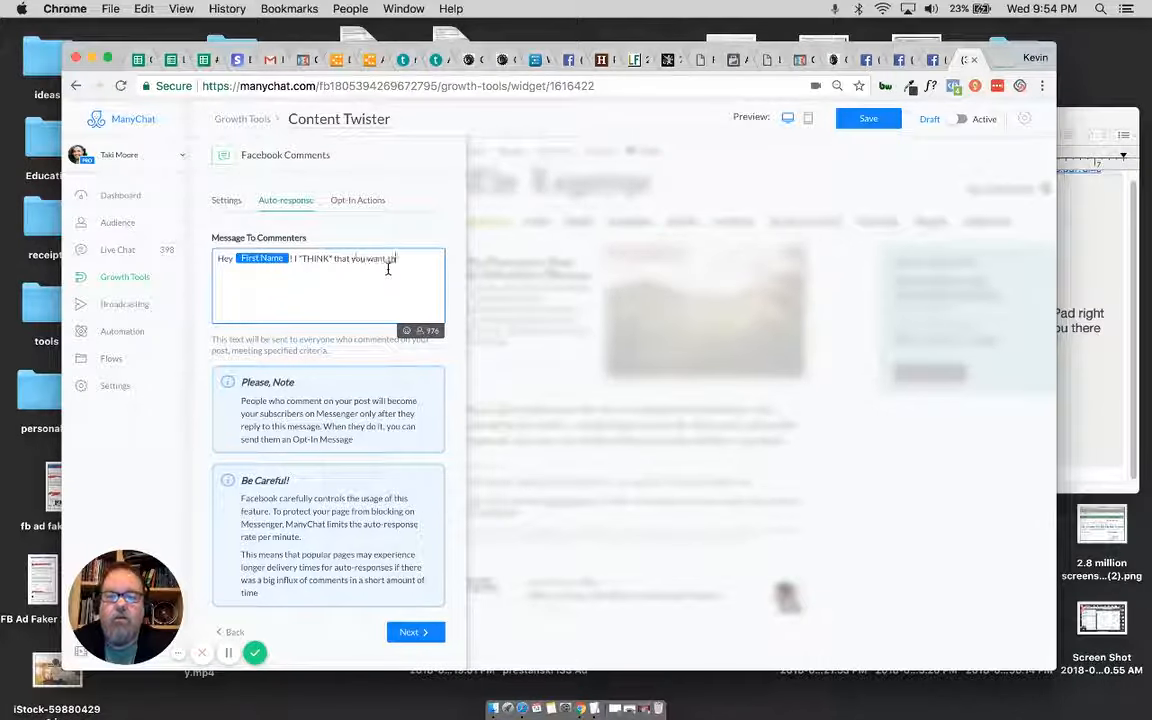
pyautogui.write('eContent Twist')
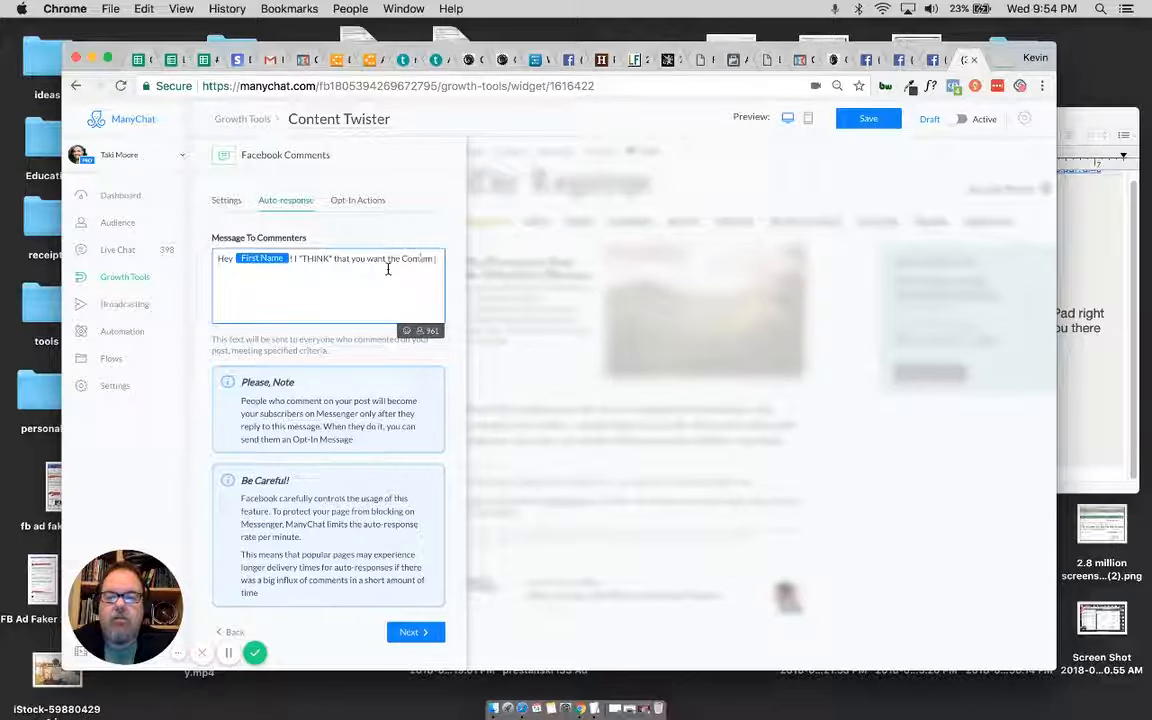
pyautogui.write('er')
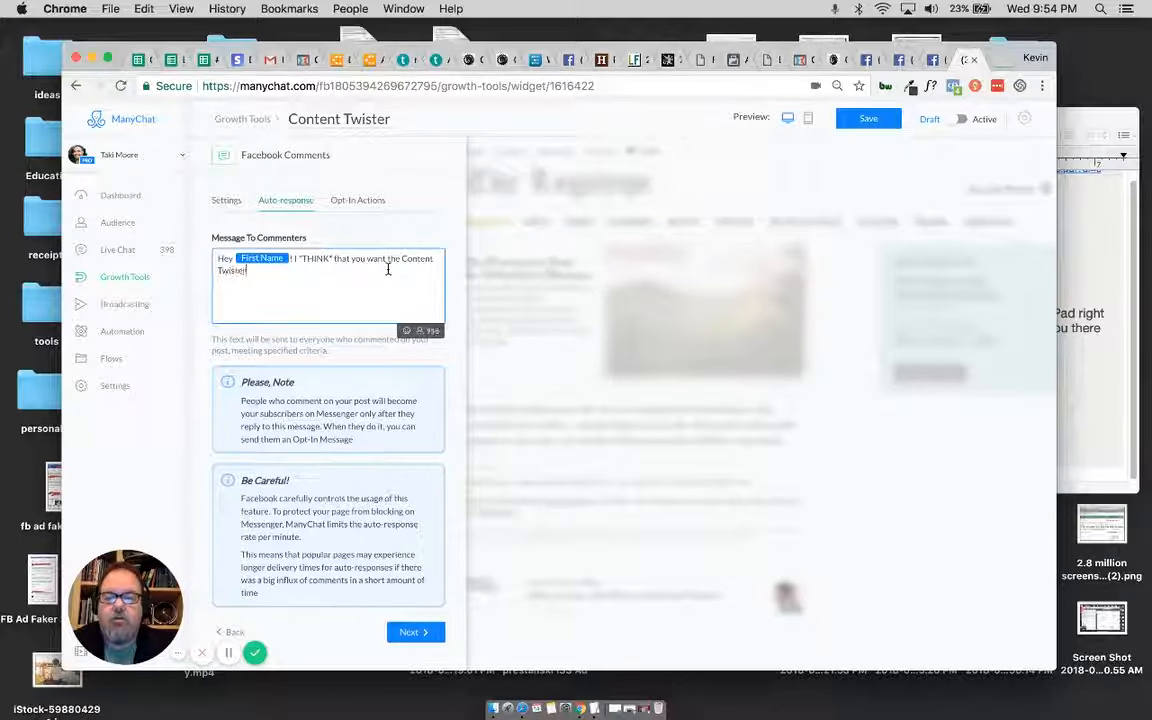
pyautogui.write('... If the')
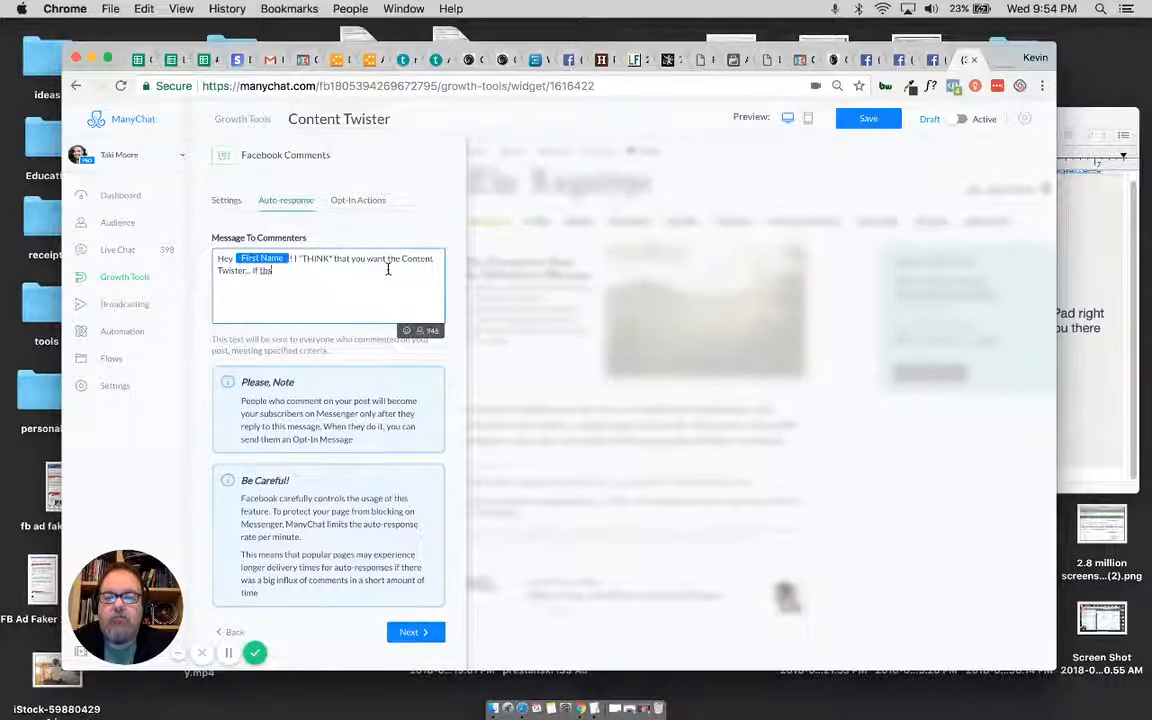
pyautogui.write("t's")
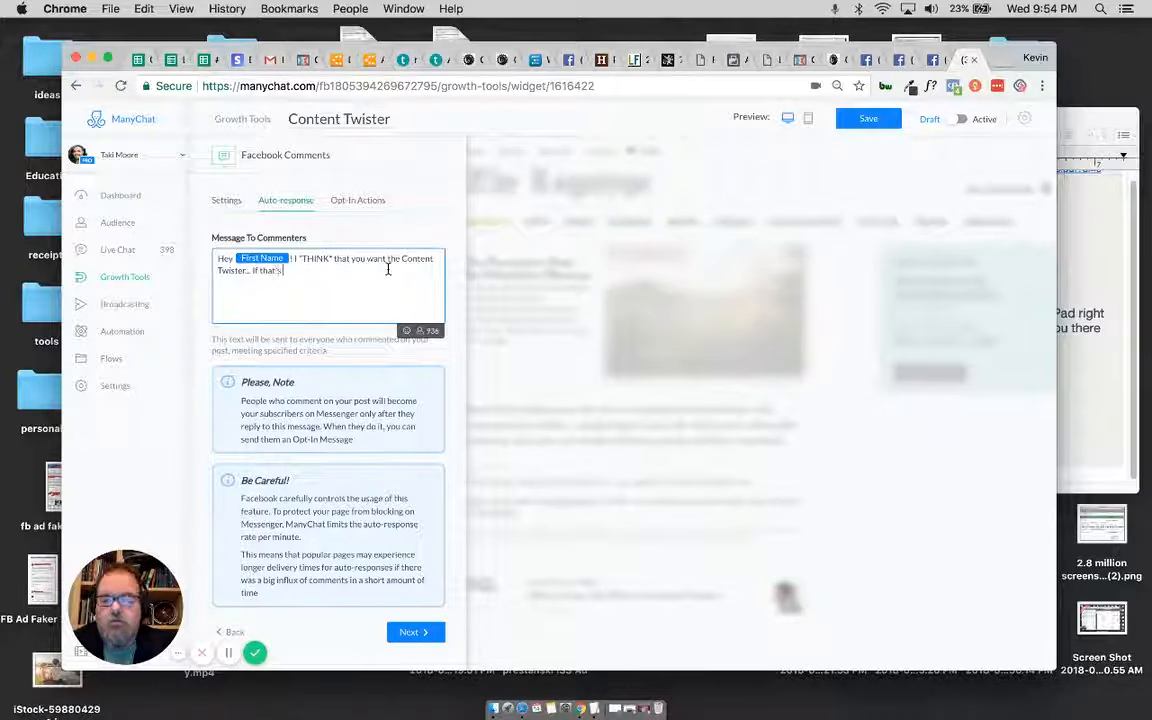
pyautogui.write(' right,')
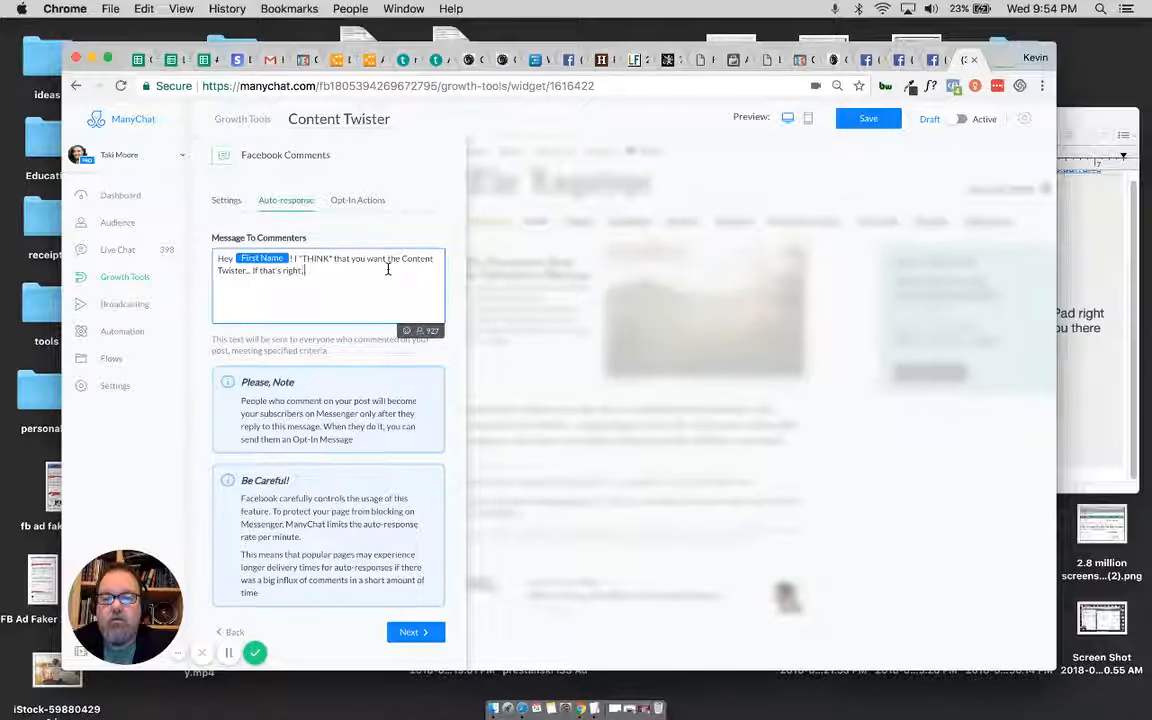
pyautogui.write(' ty')
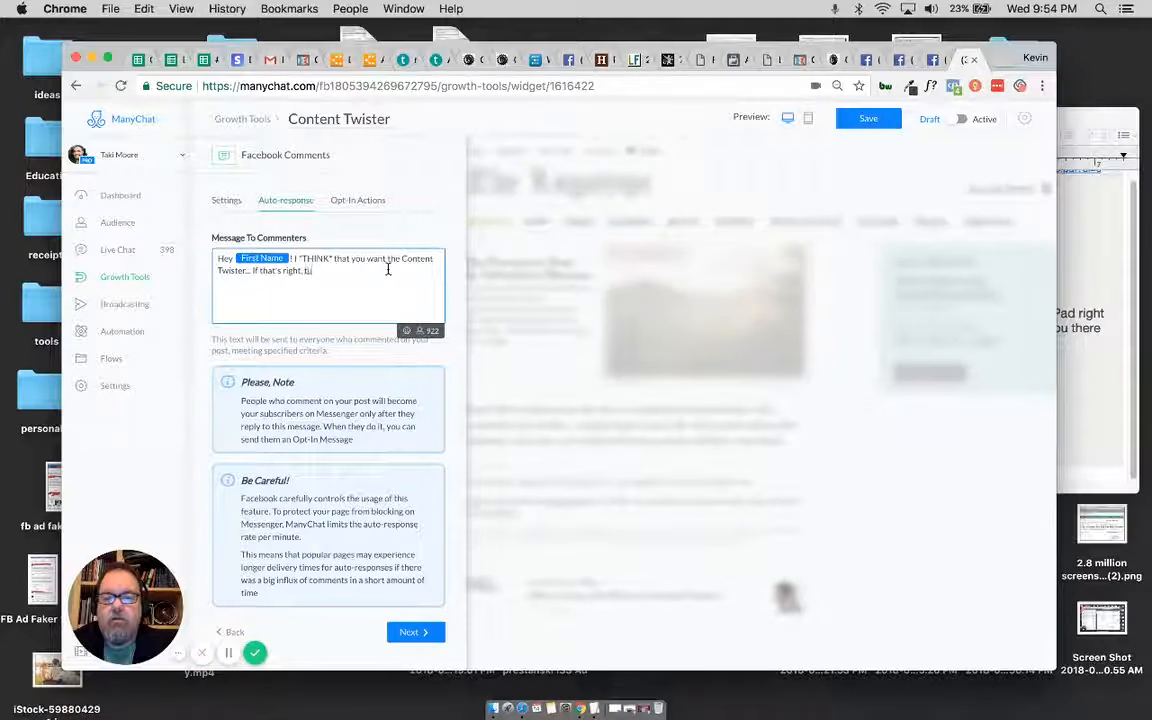
pyautogui.press('BackSpace')
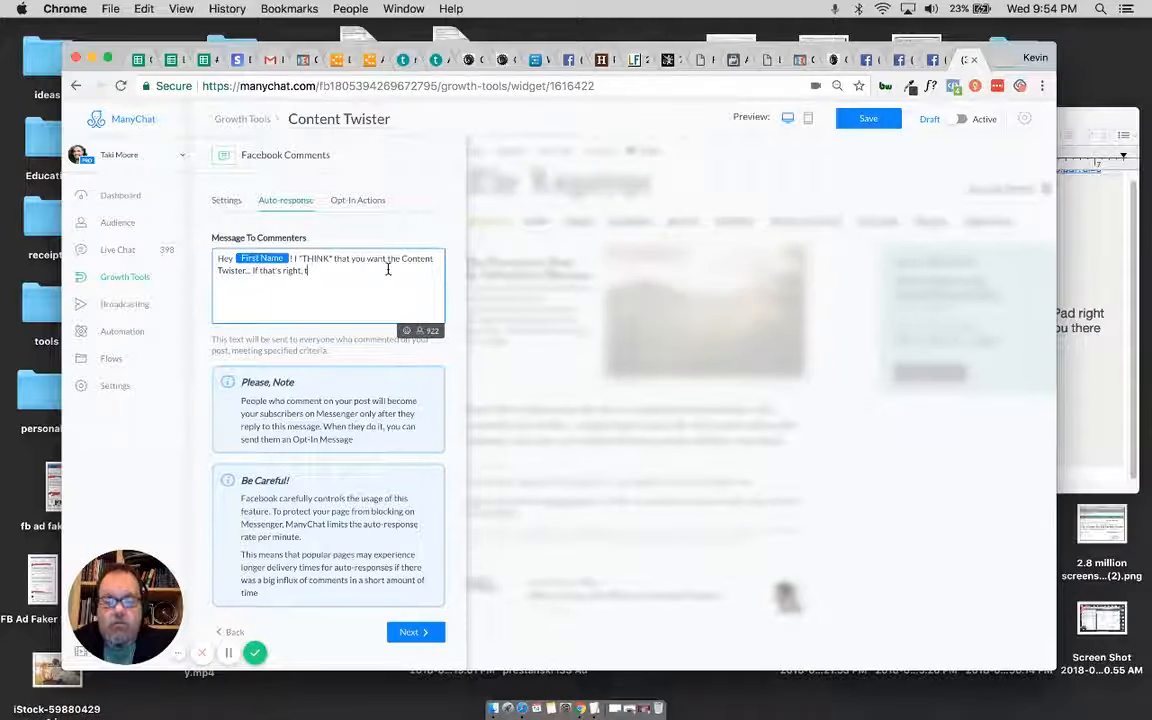
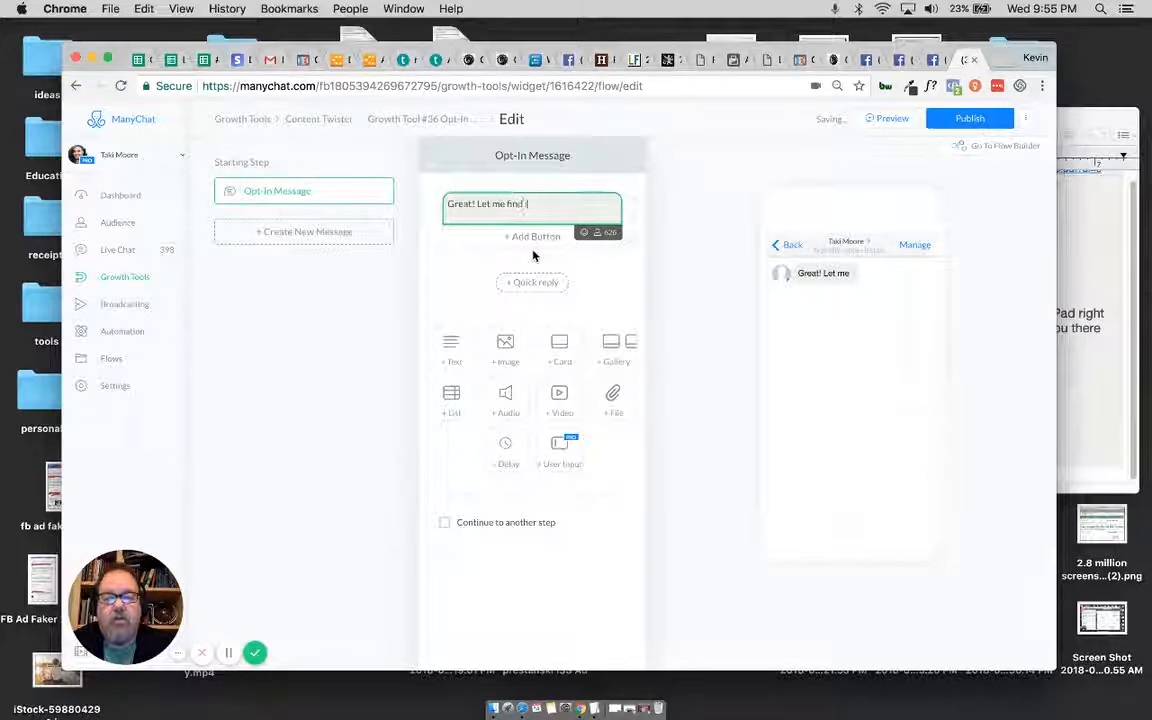
# Step: Complete the opt-in message as "Great! Let me find it for you..." and publish it
pyautogui.write('it for you')
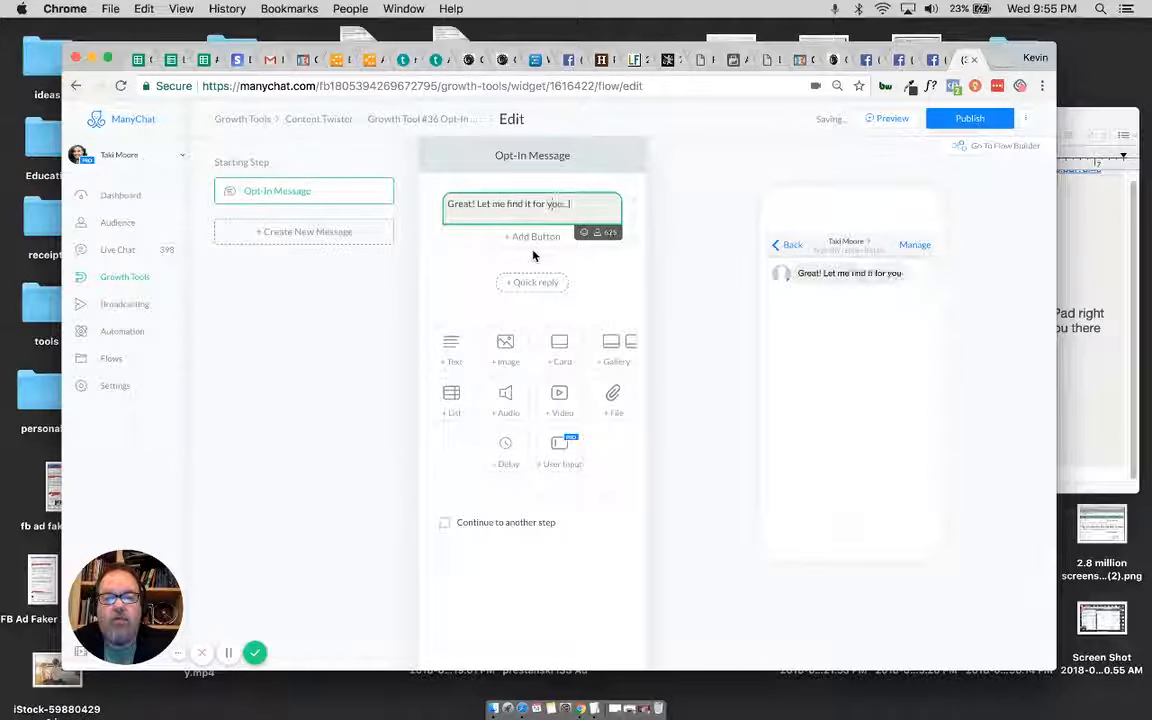
pyautogui.write('...')
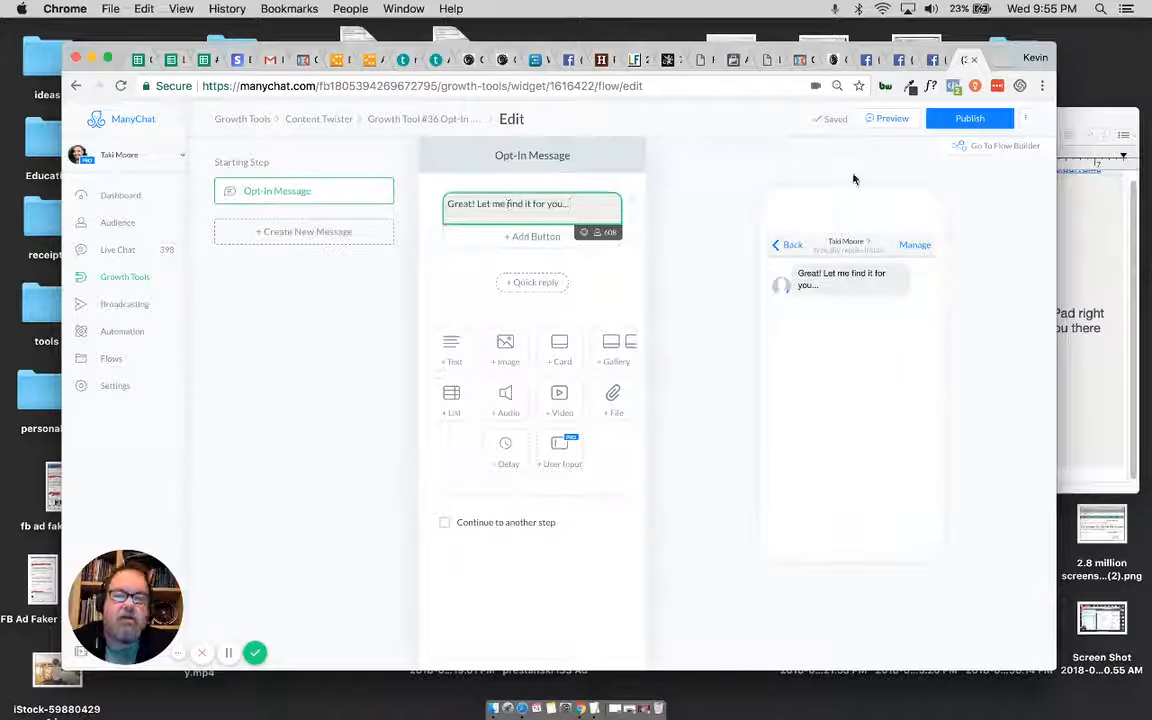
pyautogui.click(963, 120)
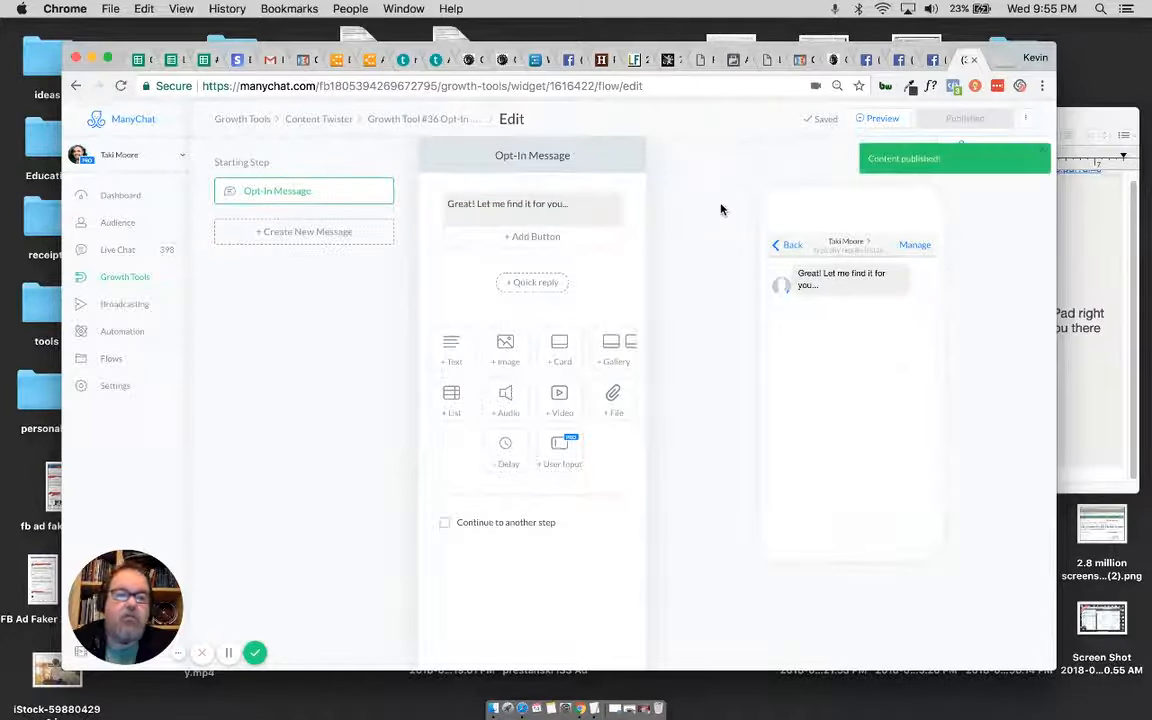
# Step: Return to the Content Twister growth tool and continue through its settings and auto-response to the opt-in actions
pyautogui.click(409, 121)
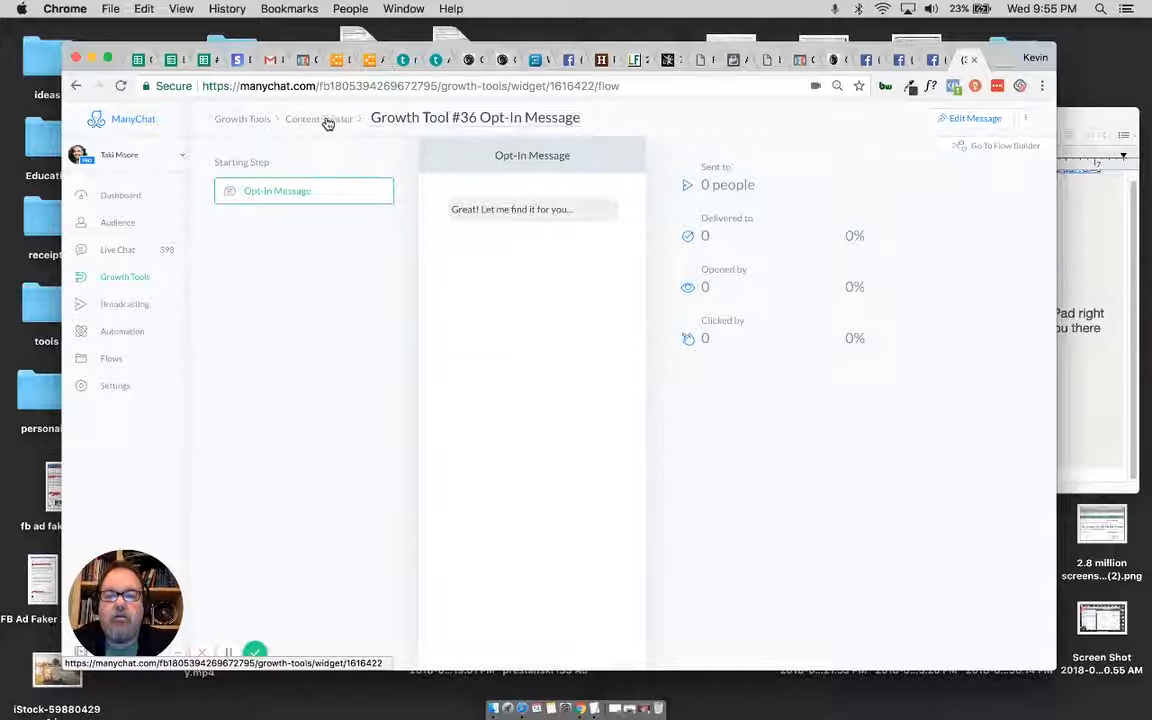
pyautogui.tripleClick(431, 119)
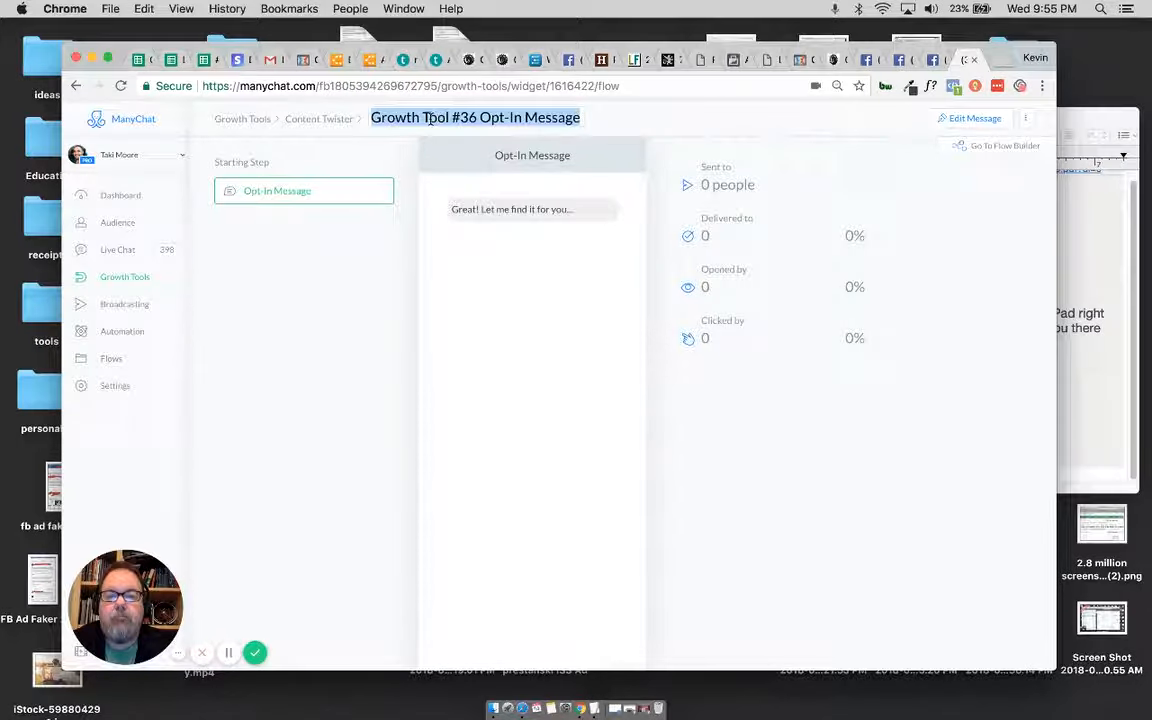
pyautogui.click(322, 118)
pyautogui.scroll(-3, 346, 375)
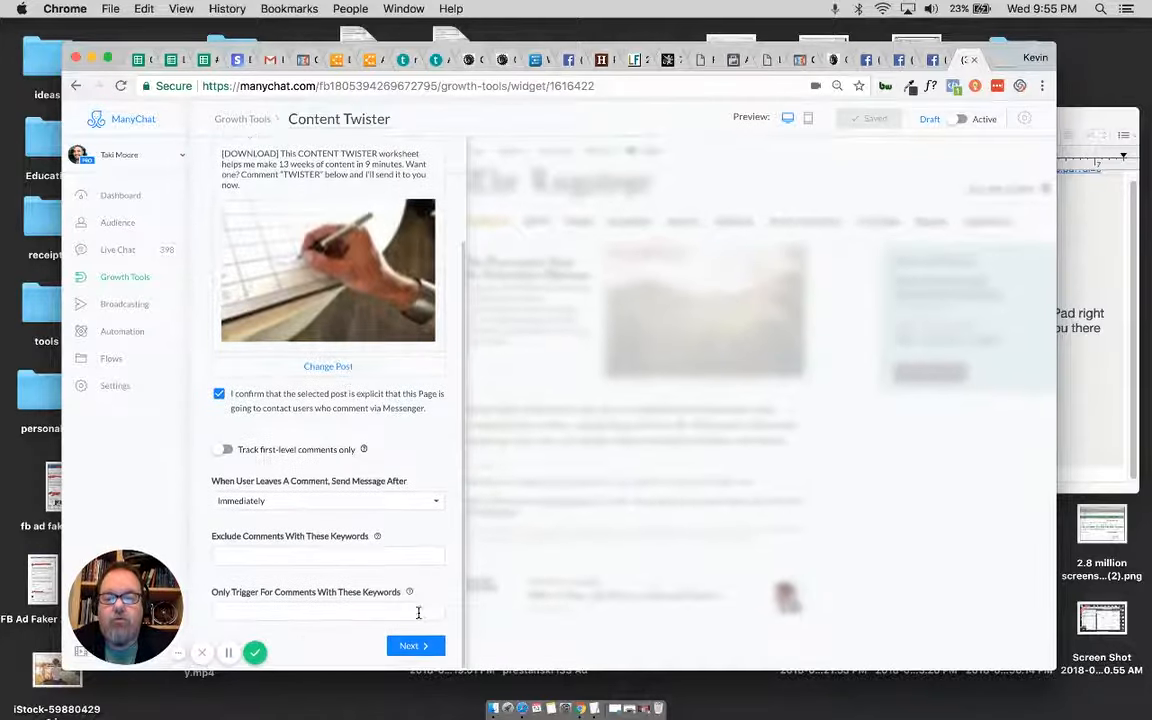
pyautogui.click(411, 642)
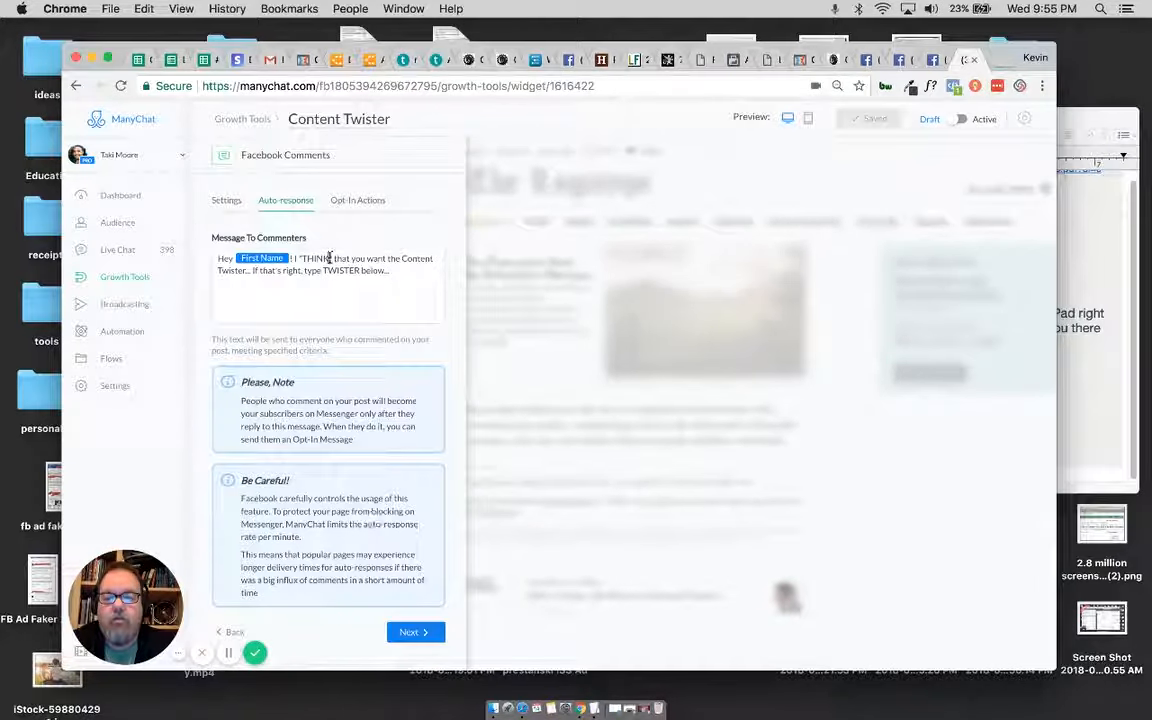
pyautogui.click(411, 632)
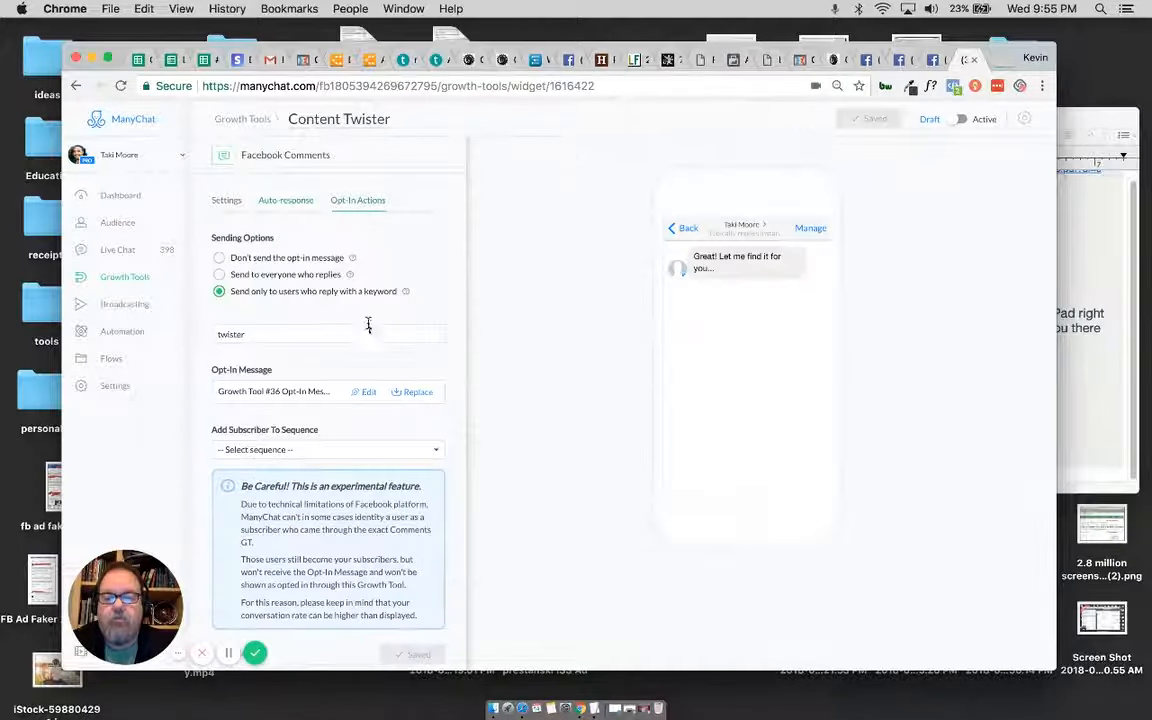
pyautogui.click(362, 392)
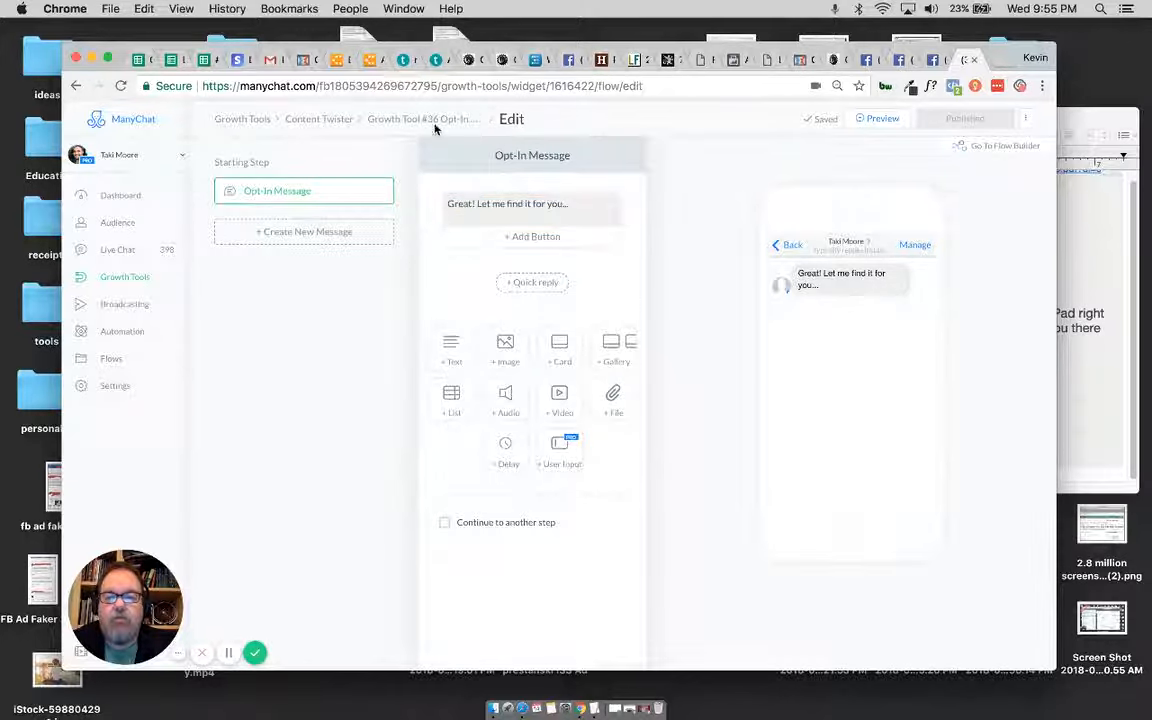
pyautogui.click(390, 118)
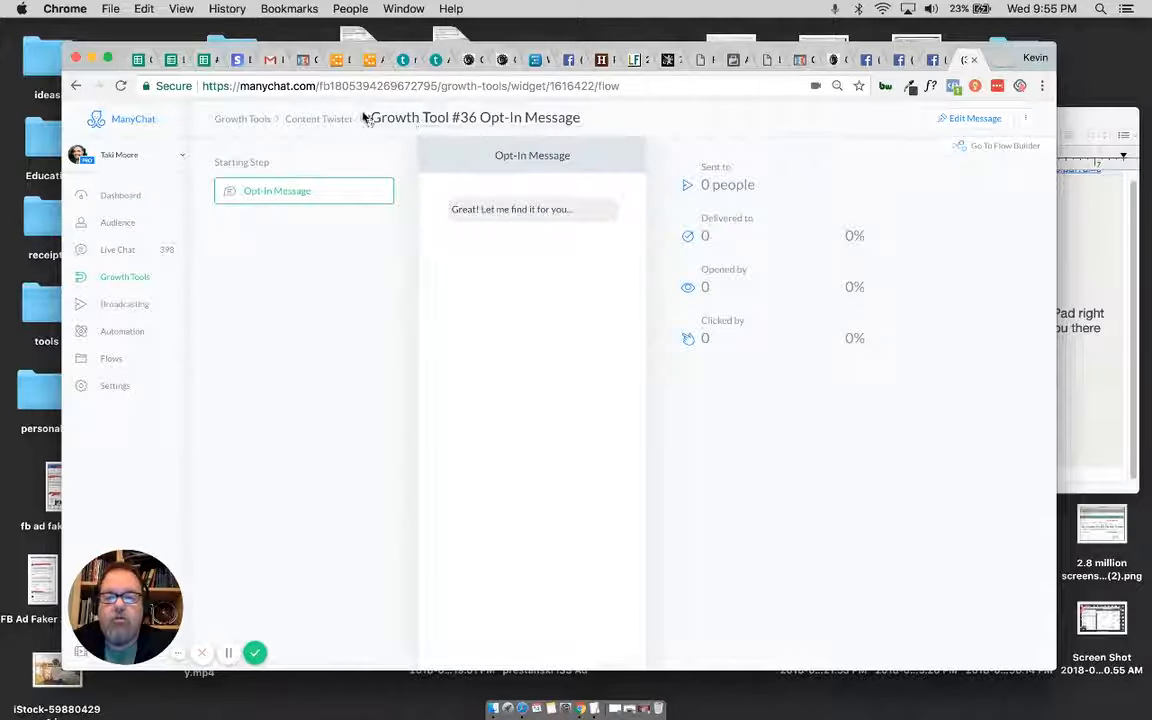
pyautogui.click(322, 118)
pyautogui.scroll(-3, 330, 410)
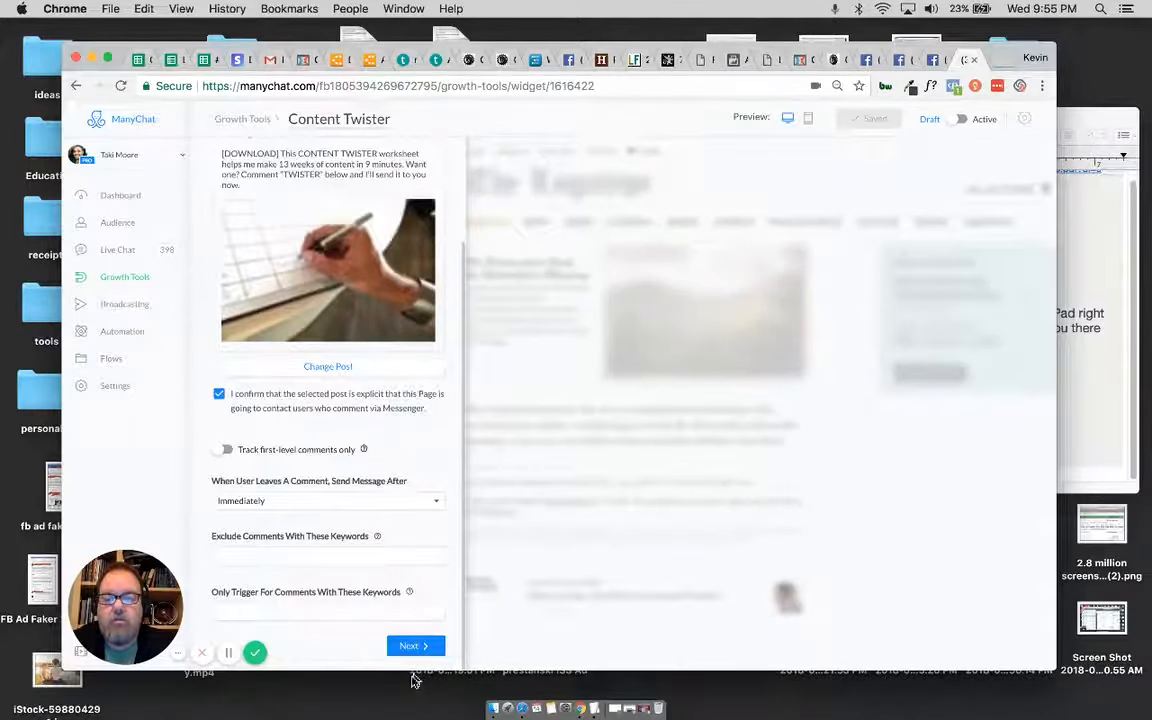
pyautogui.click(413, 645)
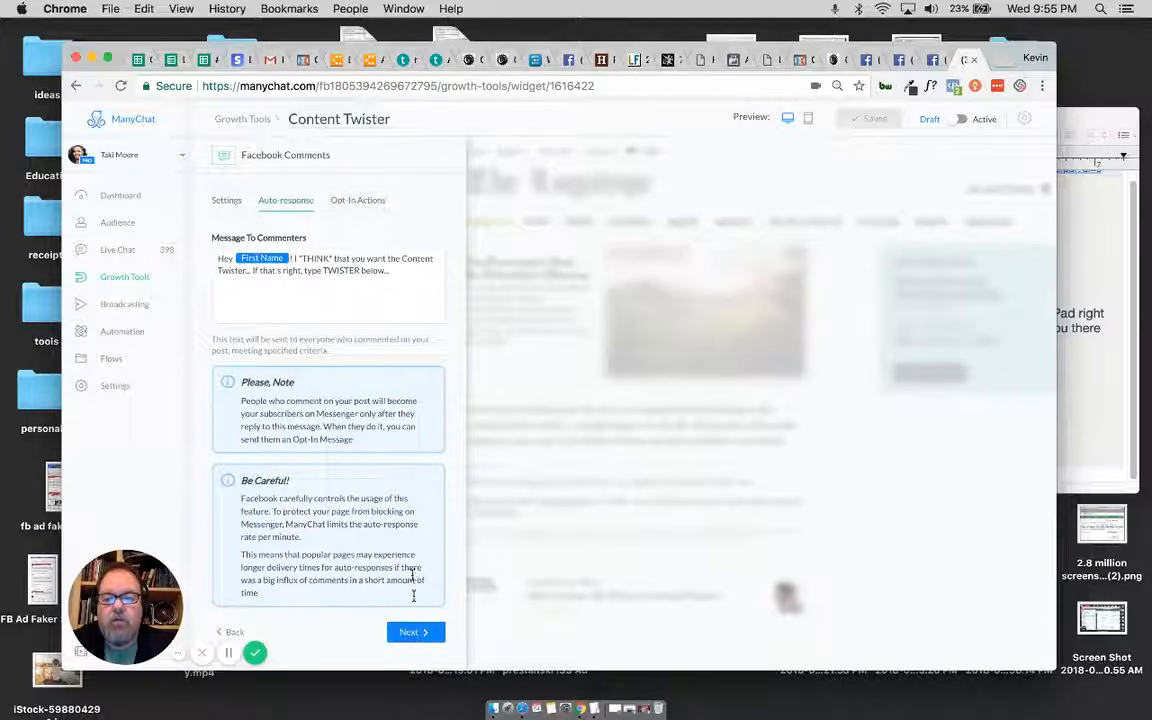
pyautogui.click(413, 632)
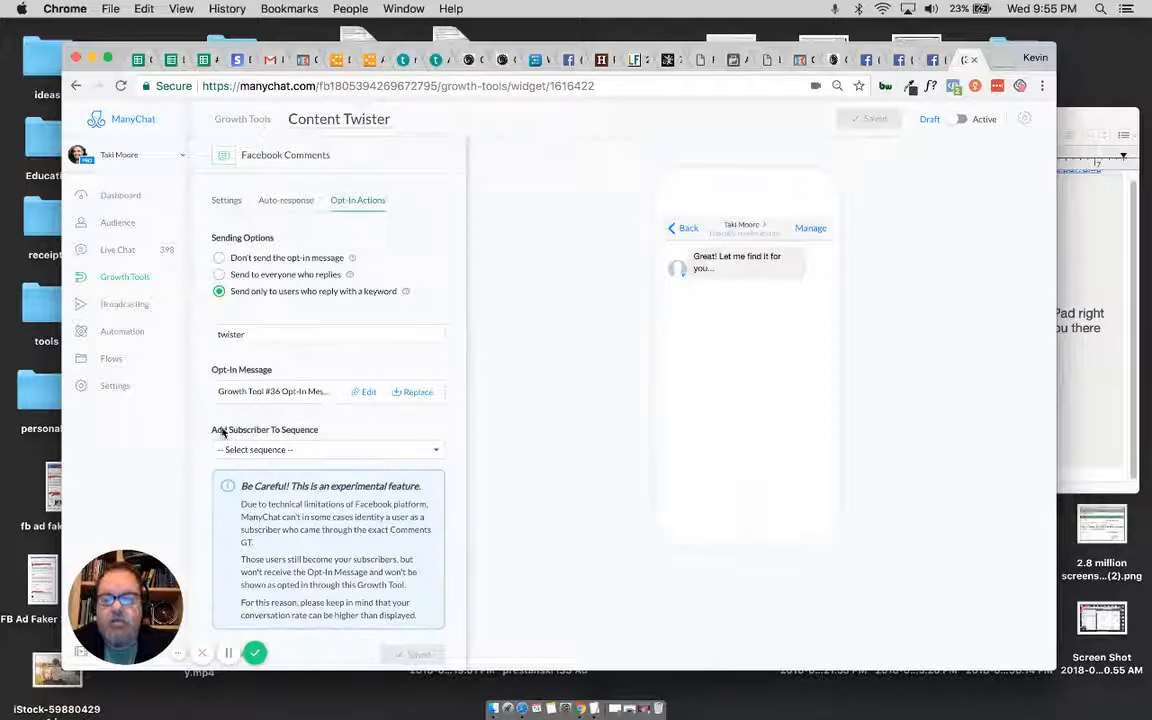
# Step: Set the Content Twister sequence as the one new subscribers are added to, and save and activate the growth tool
pyautogui.click(306, 451)
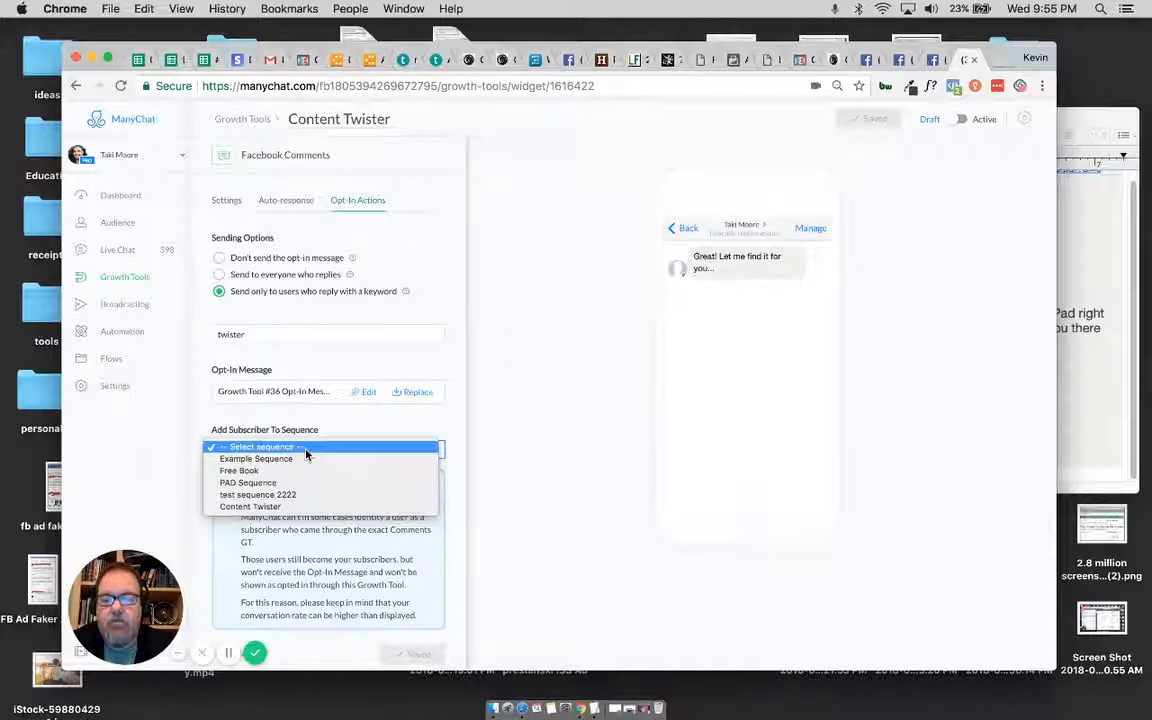
pyautogui.click(302, 508)
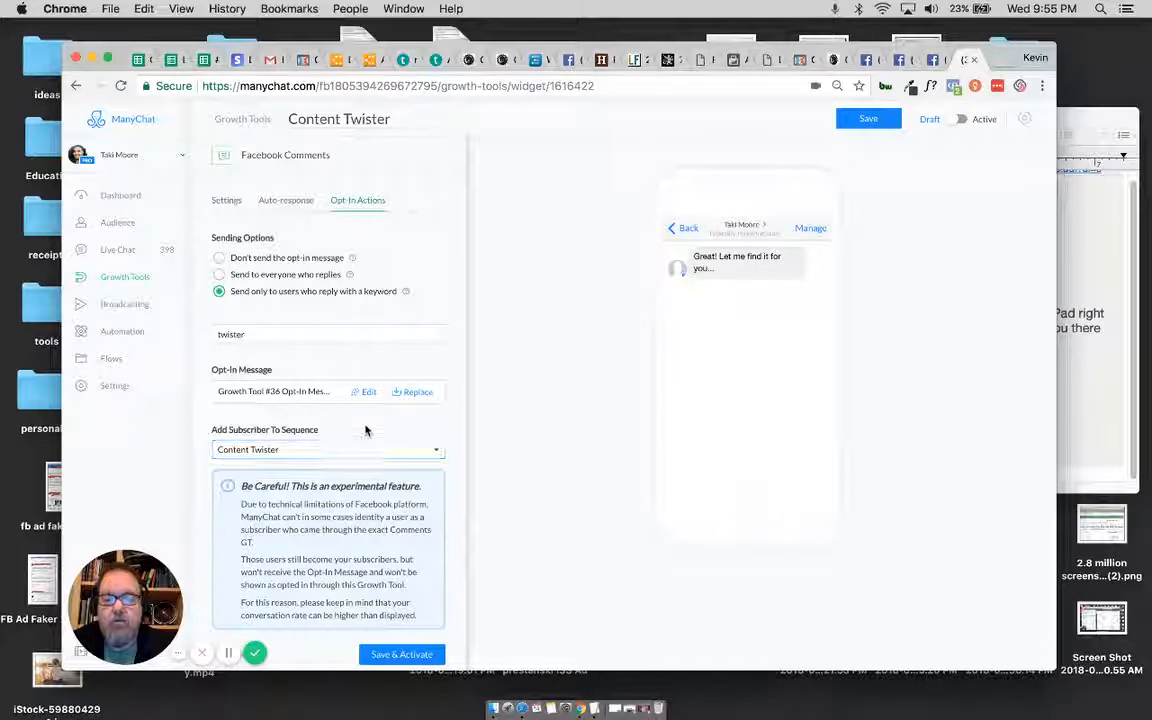
pyautogui.click(395, 655)
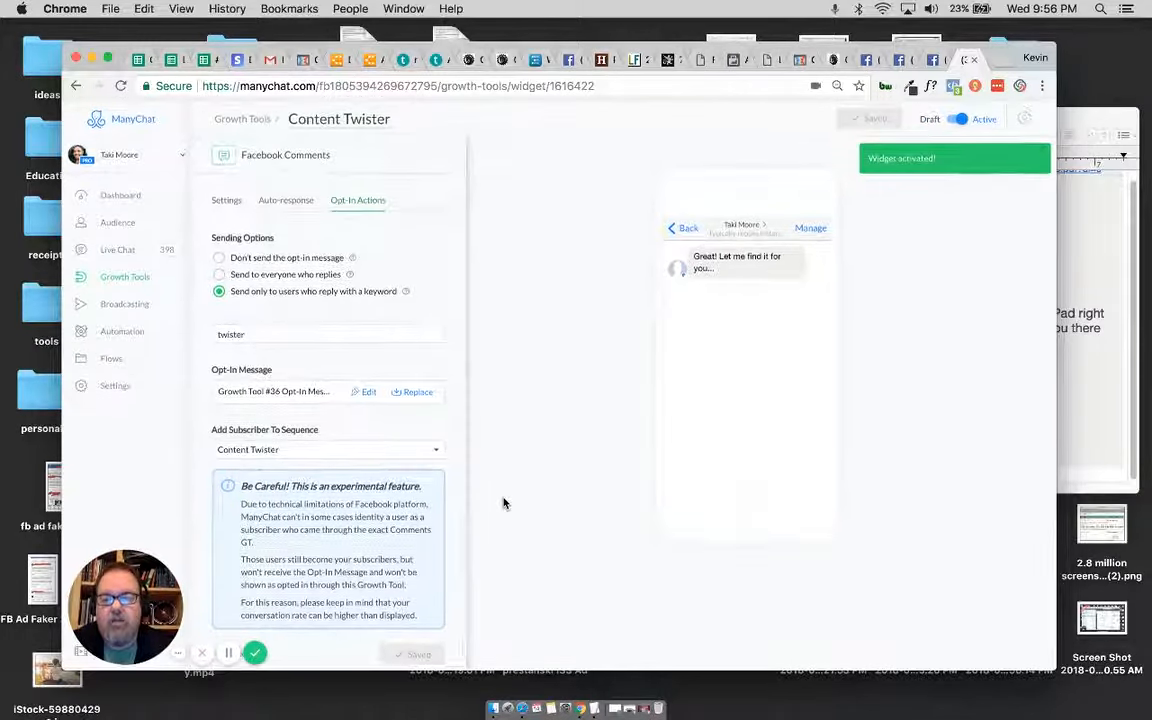
# Step: Look at the Facebook post that is already open and return to the Content Twister growth tool
pyautogui.scroll(-1, 403, 541)
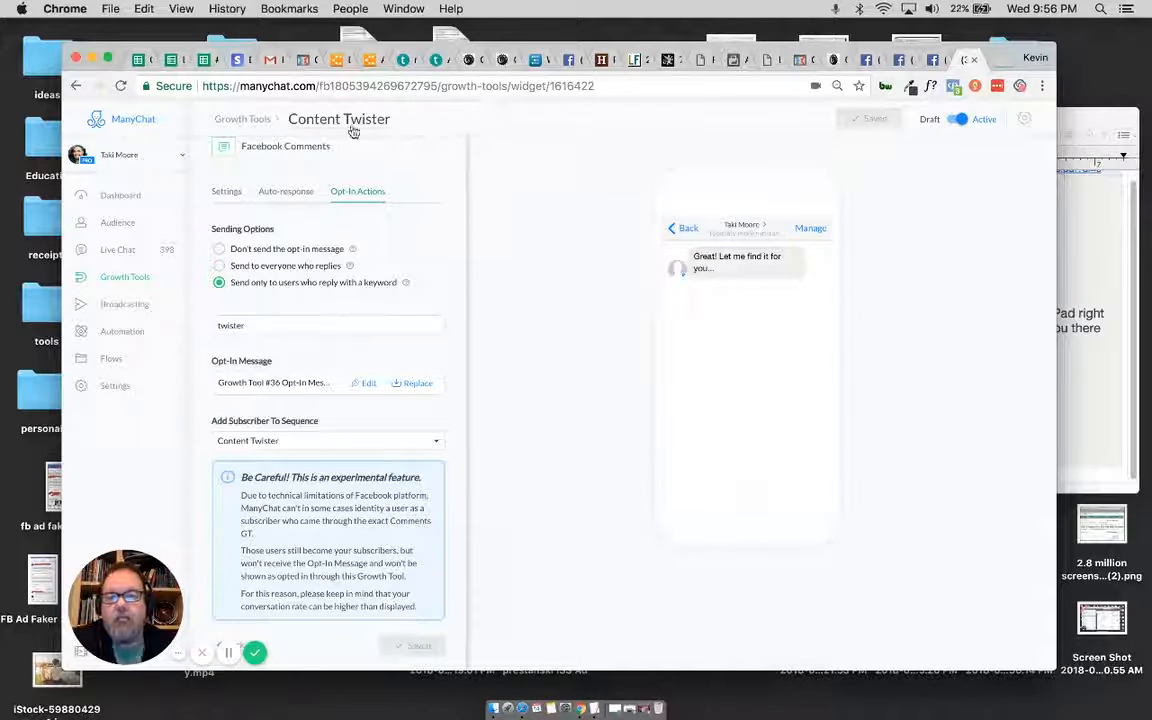
pyautogui.click(934, 60)
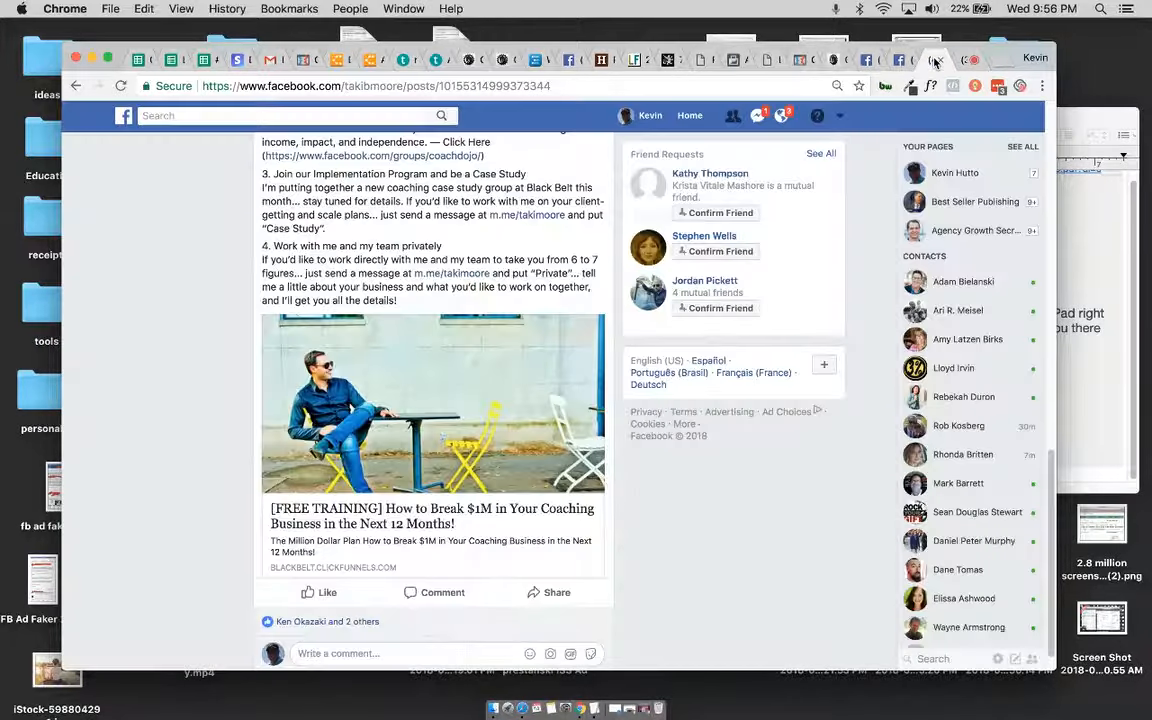
pyautogui.click(963, 61)
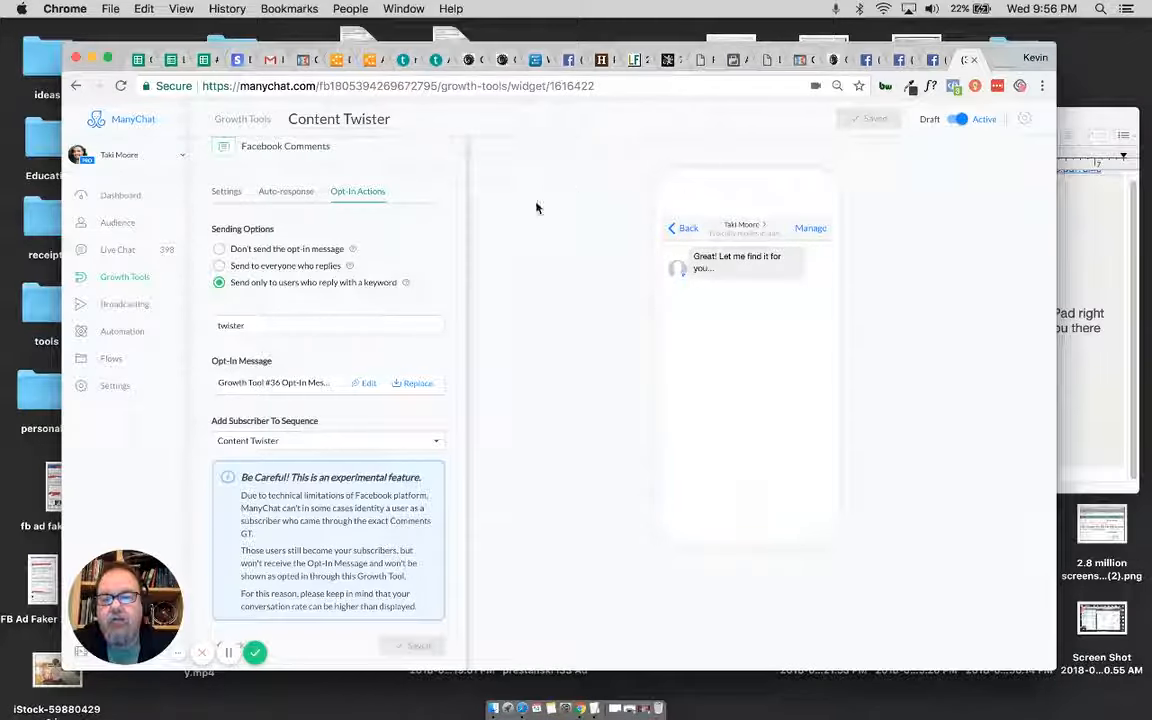
# Step: Reopen Content Twister from the growth tools list and review its settings, message to commenters and opt-in actions
pyautogui.click(244, 121)
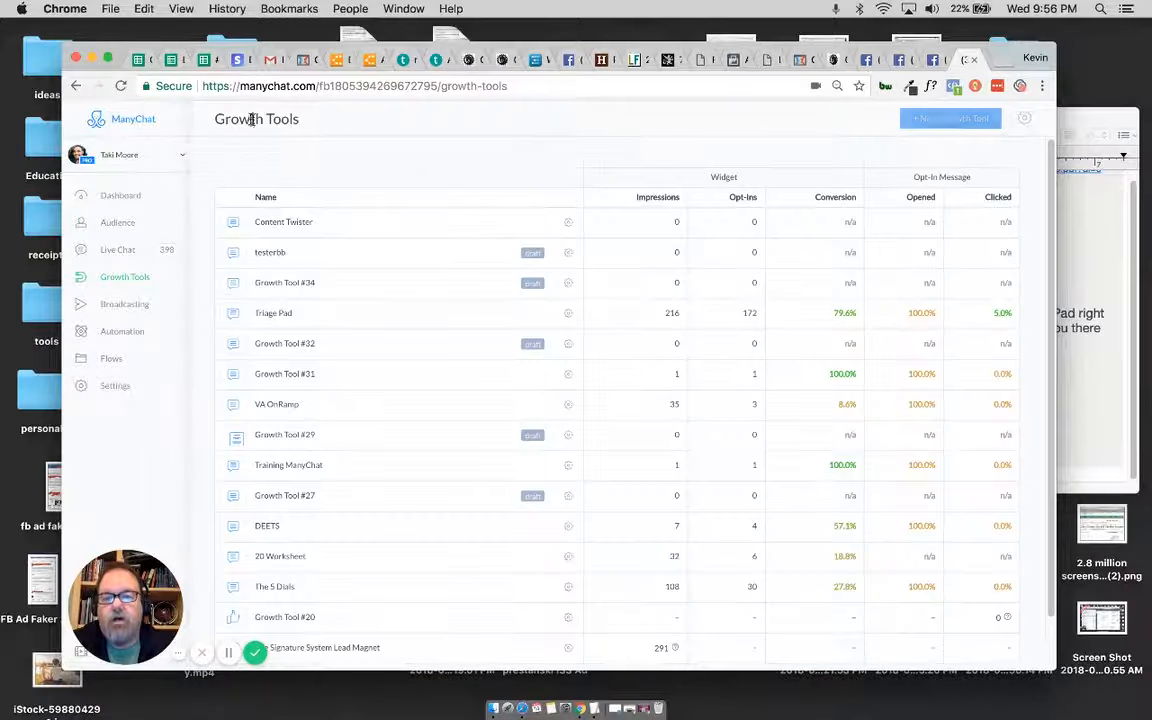
pyautogui.click(293, 227)
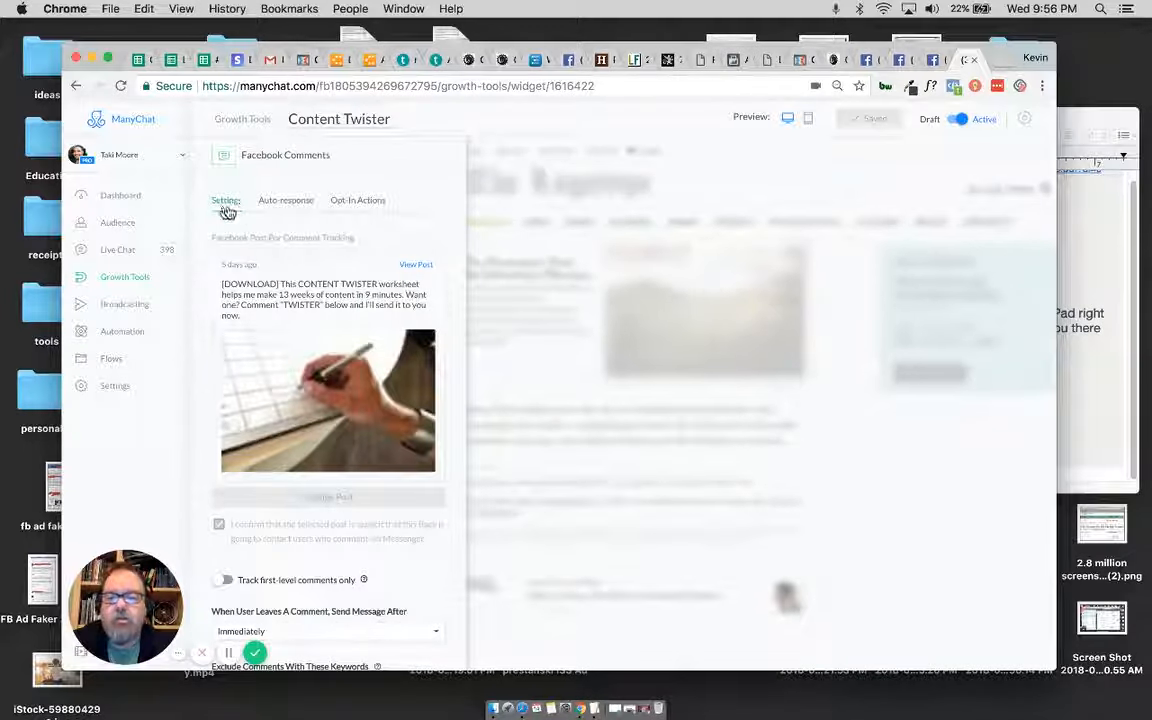
pyautogui.scroll(-3, 337, 322)
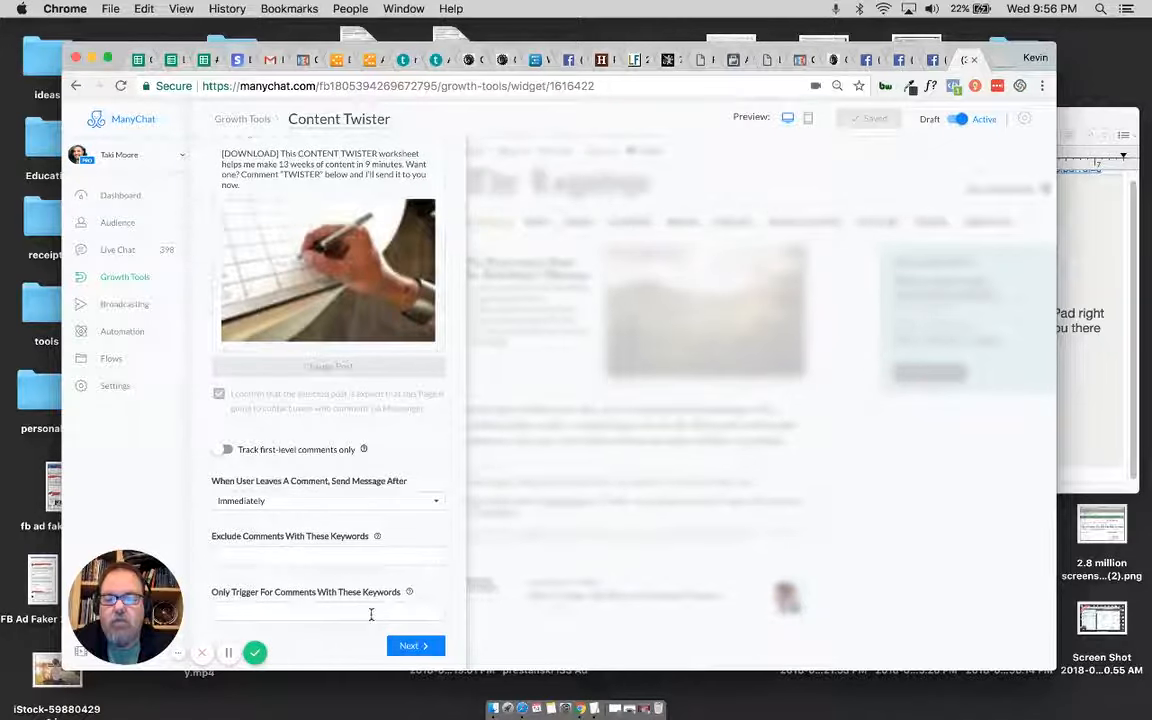
pyautogui.click(408, 645)
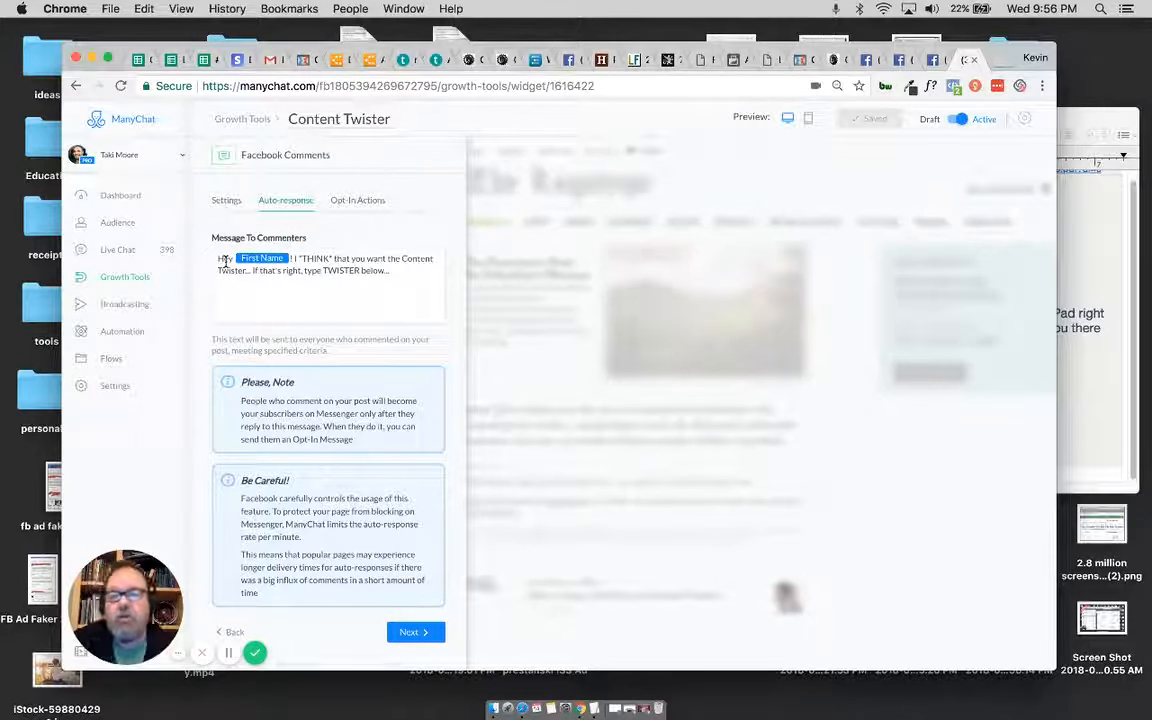
pyautogui.click(415, 632)
# Step: Open the Content Twister automation sequence and review the text and button of Sequence Message 1
pyautogui.click(122, 333)
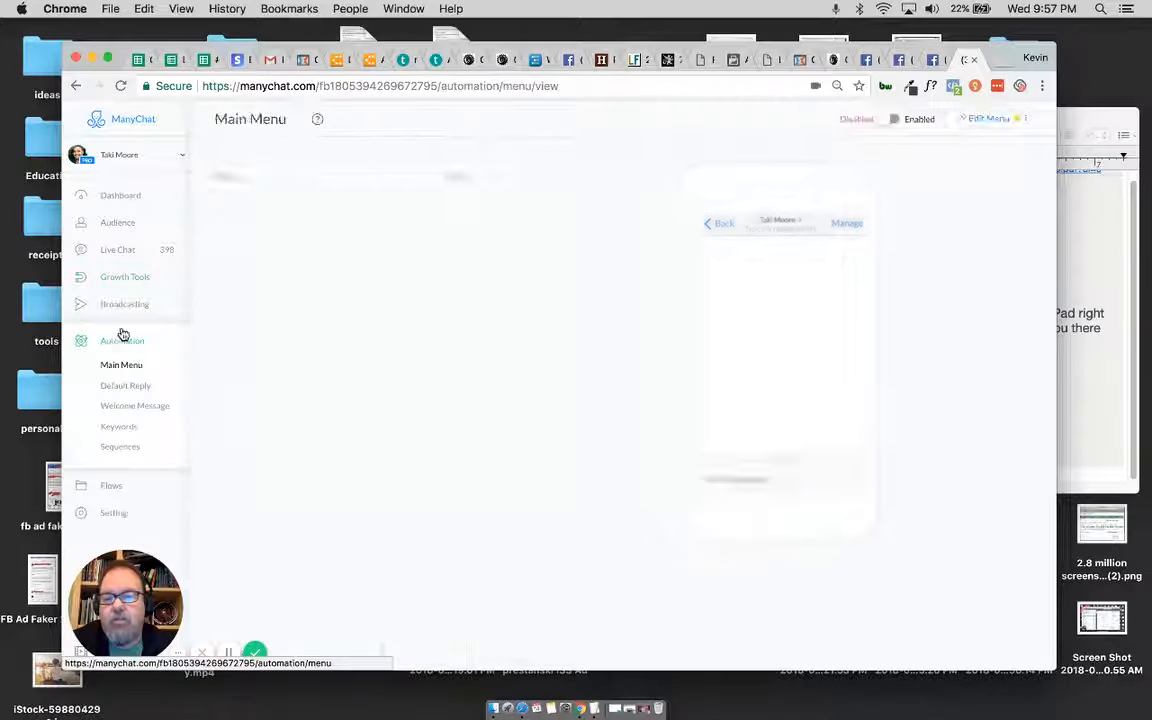
pyautogui.click(118, 446)
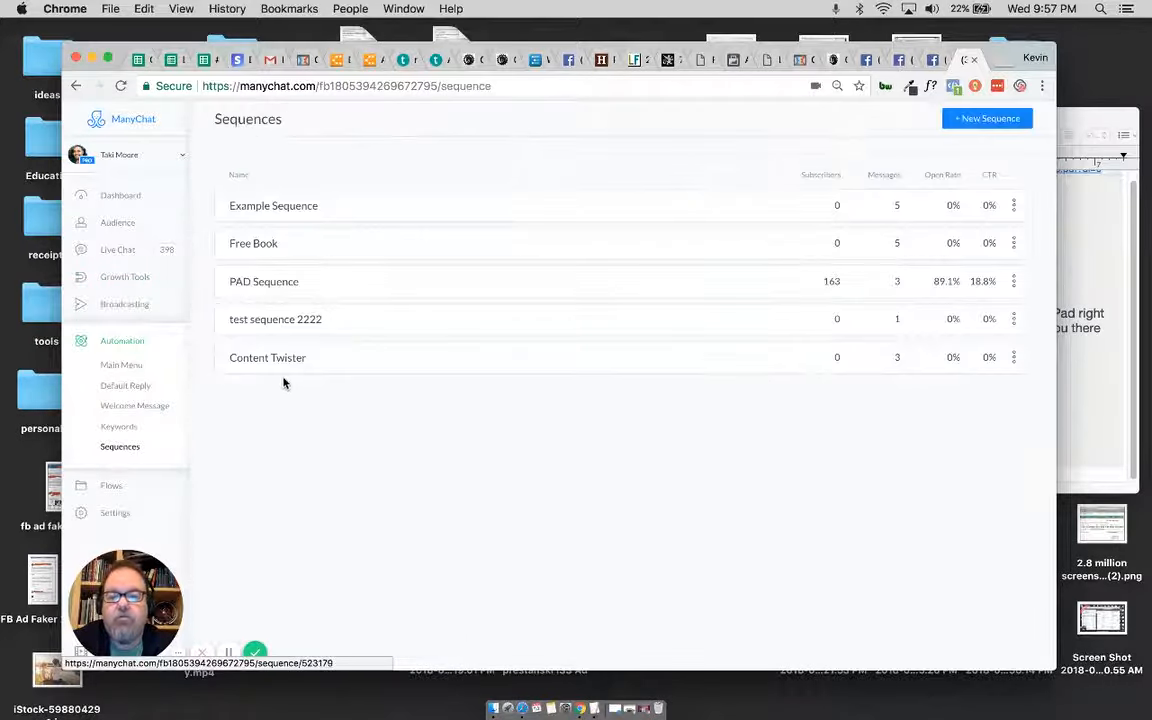
pyautogui.click(301, 368)
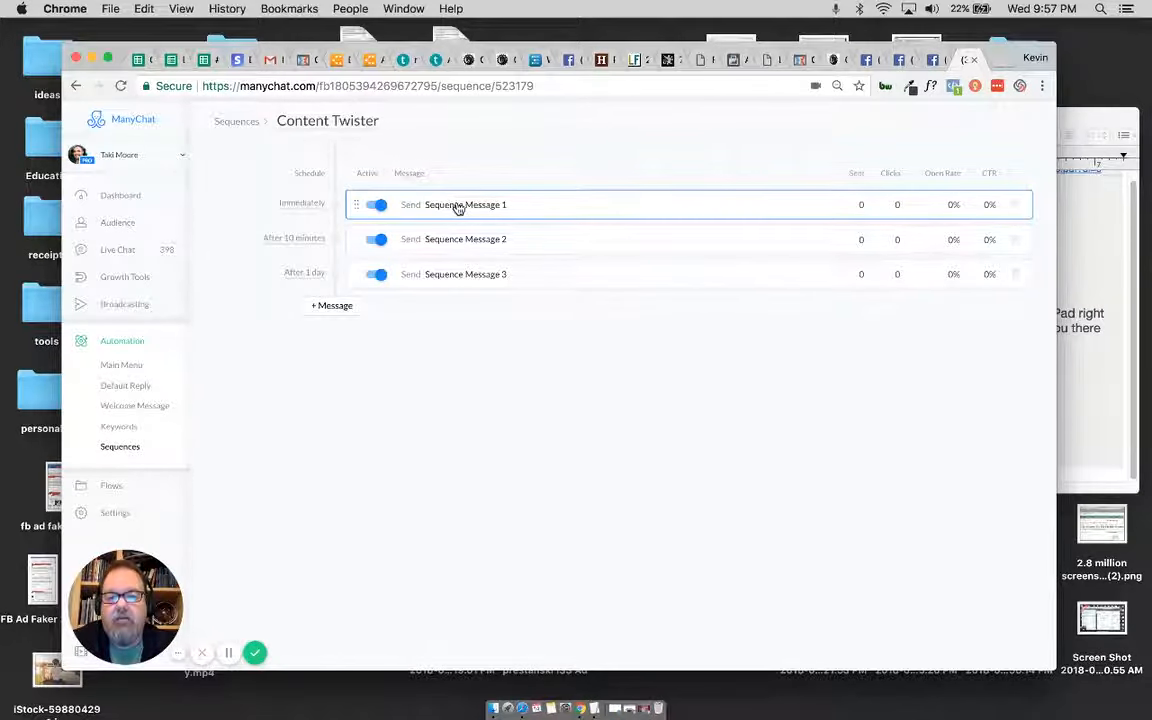
pyautogui.click(458, 206)
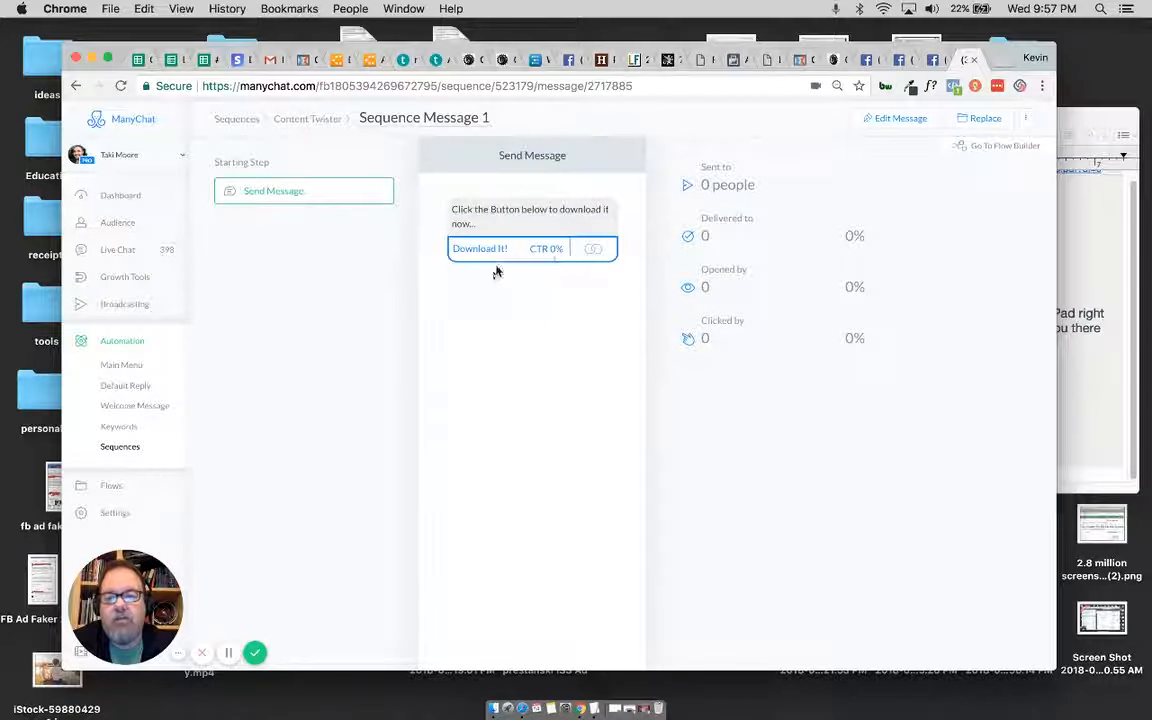
pyautogui.click(305, 119)
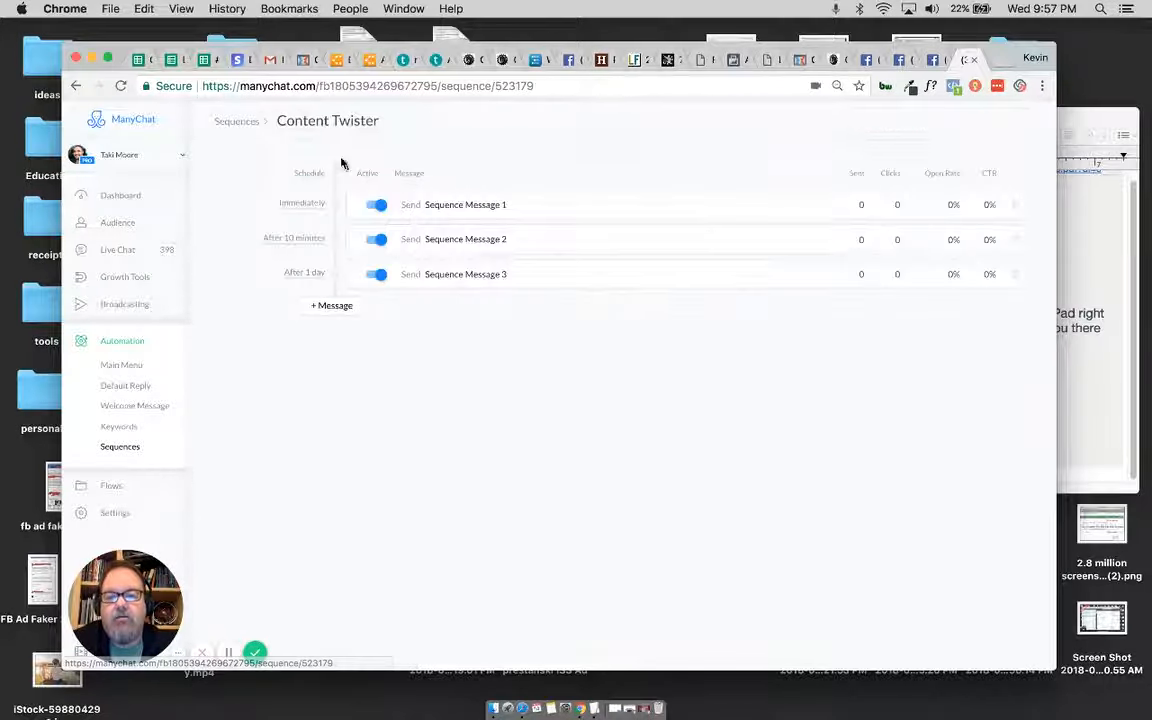
# Step: Replace "Triage Pad" with "Content Twister" in the text of Sequence Message 2
pyautogui.click(457, 241)
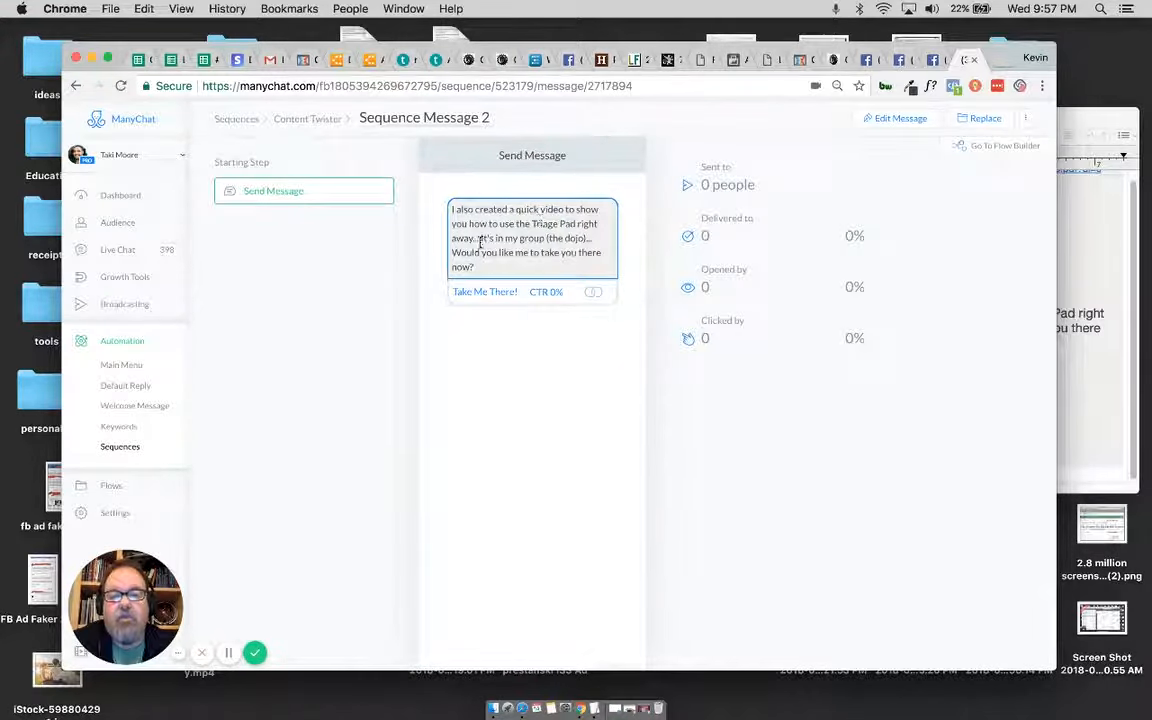
pyautogui.moveTo(533, 221); pyautogui.dragTo(575, 221)
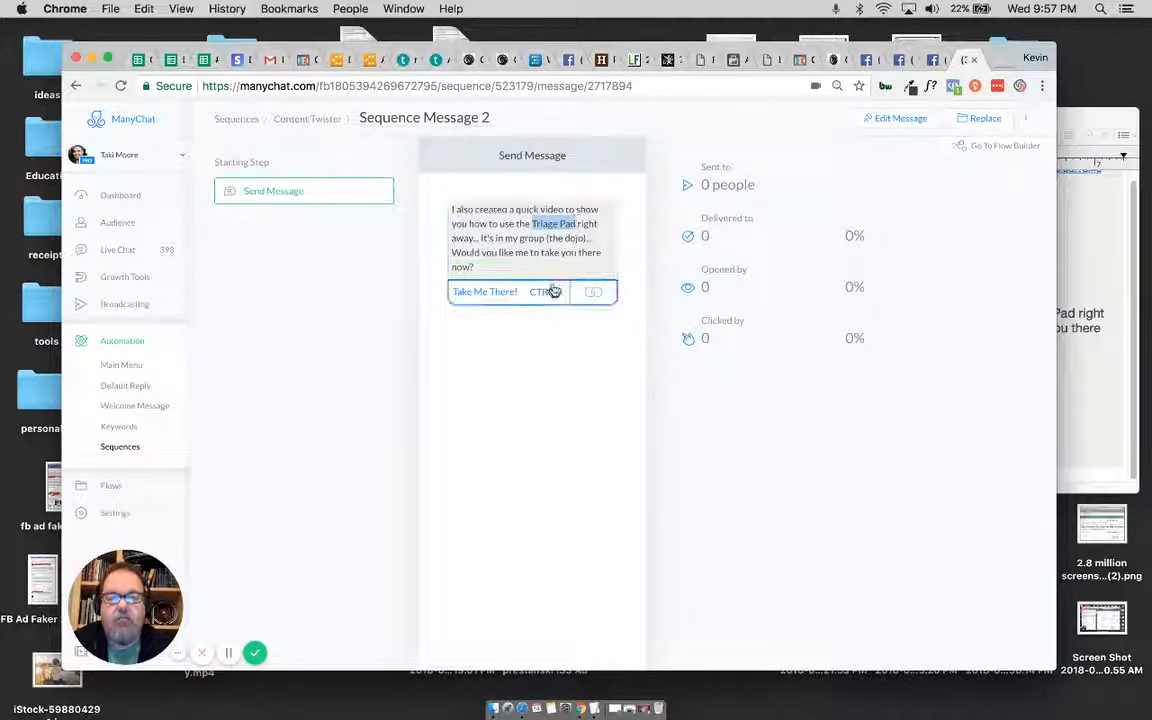
pyautogui.click(884, 118)
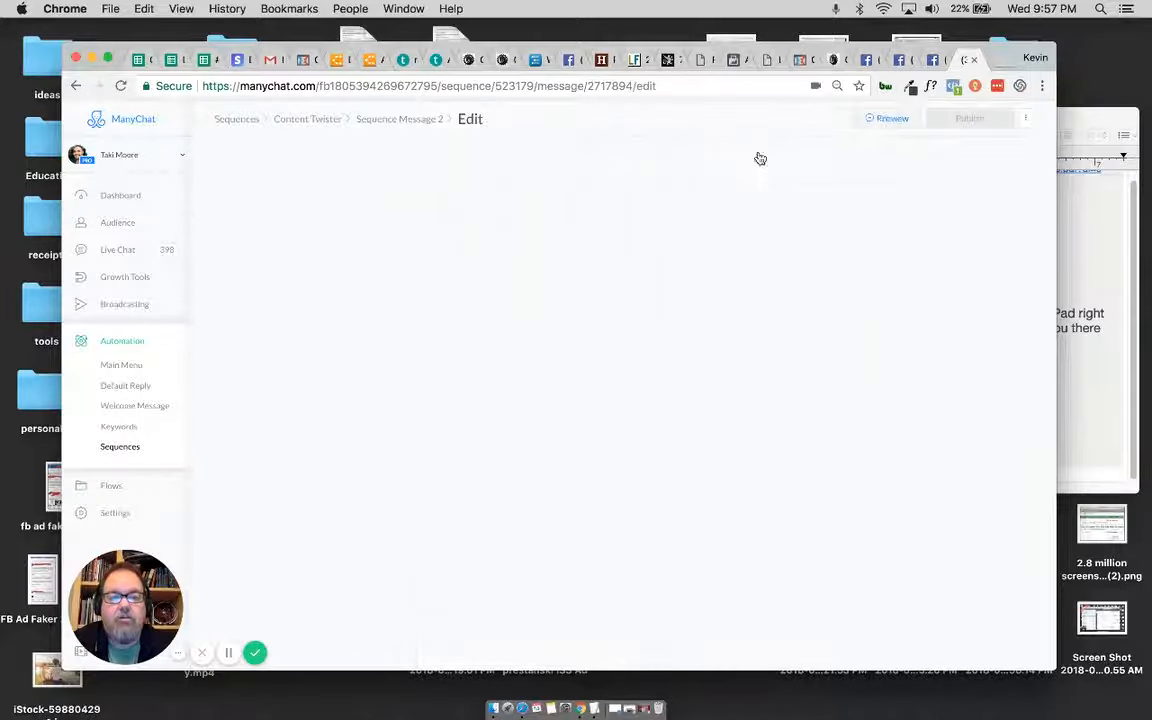
pyautogui.click(517, 218)
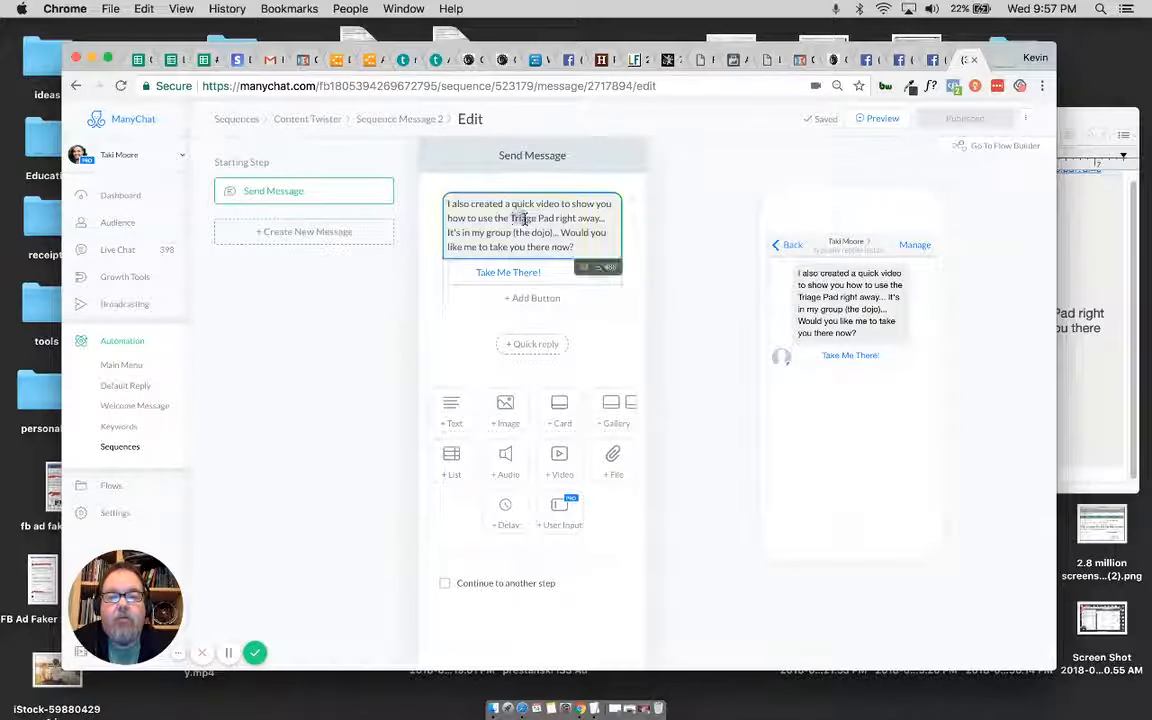
pyautogui.moveTo(511, 218); pyautogui.dragTo(548, 218)
pyautogui.write('Content')
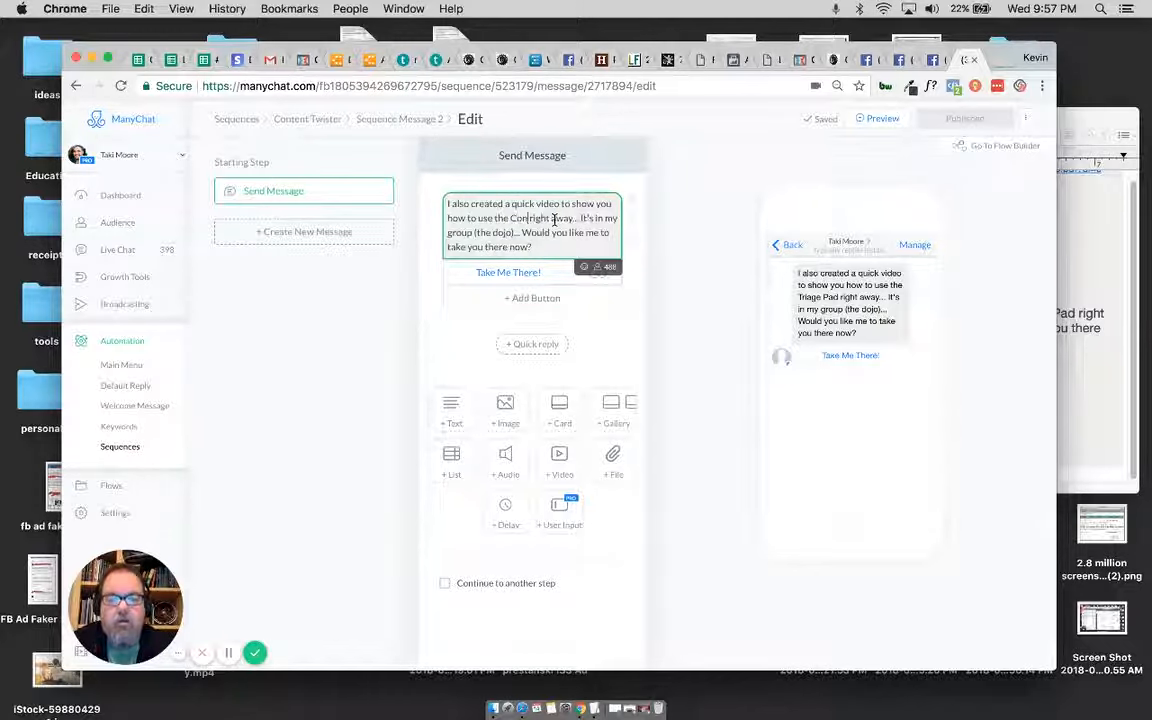
pyautogui.write(' Tw')
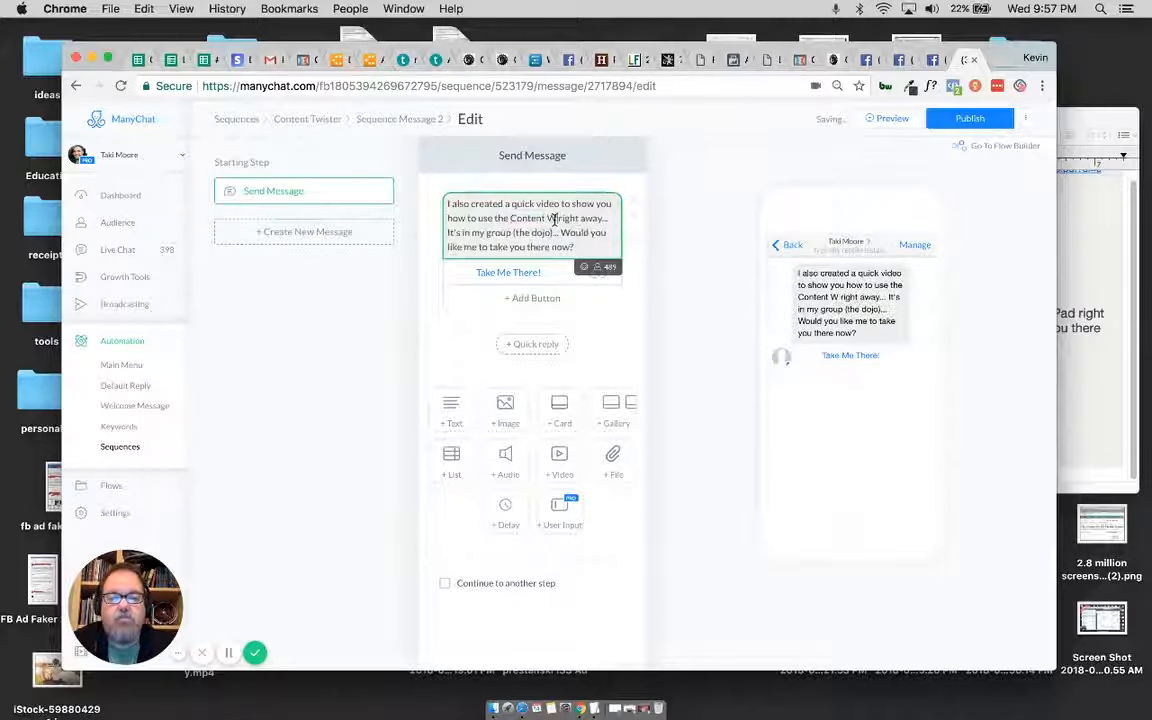
pyautogui.write('ister')
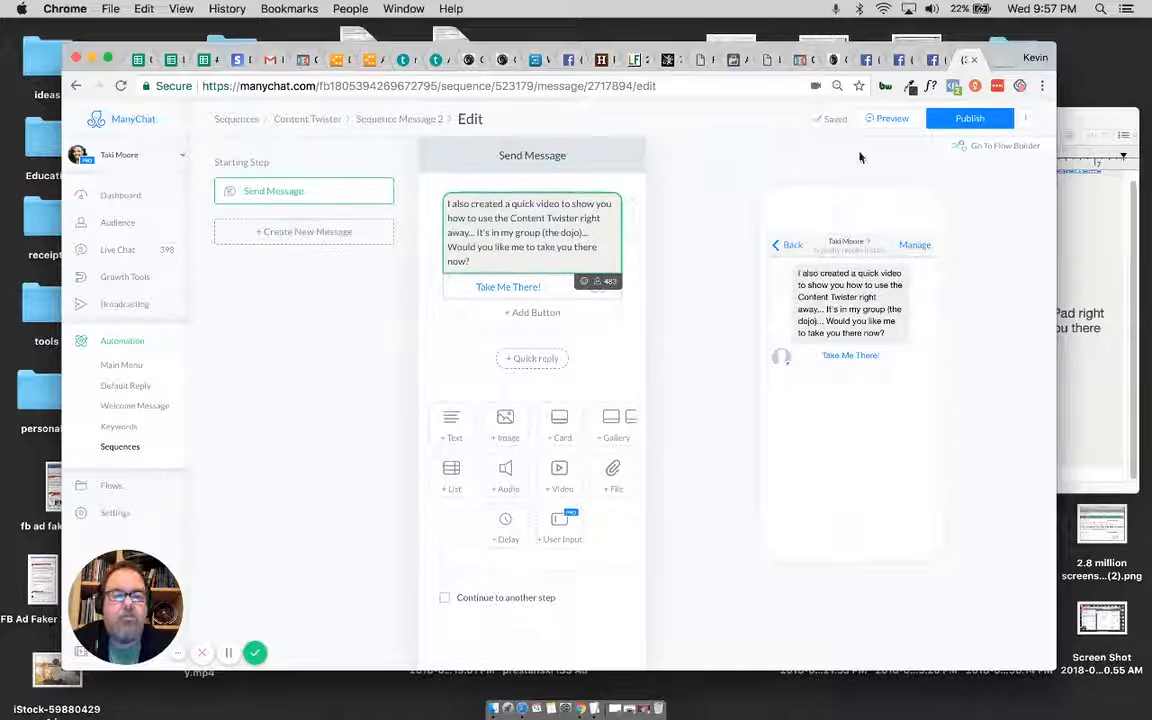
# Step: Publish the edited Sequence Message 2 and return to the Content Twister sequence overview
pyautogui.click(965, 121)
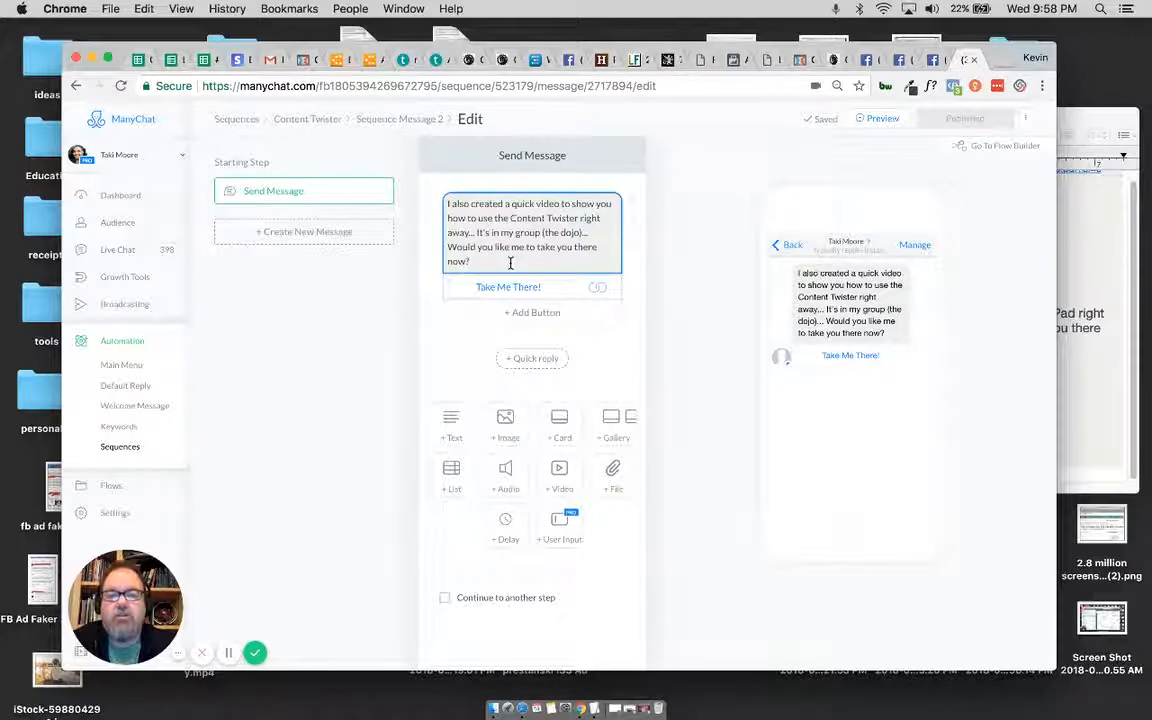
pyautogui.click(314, 119)
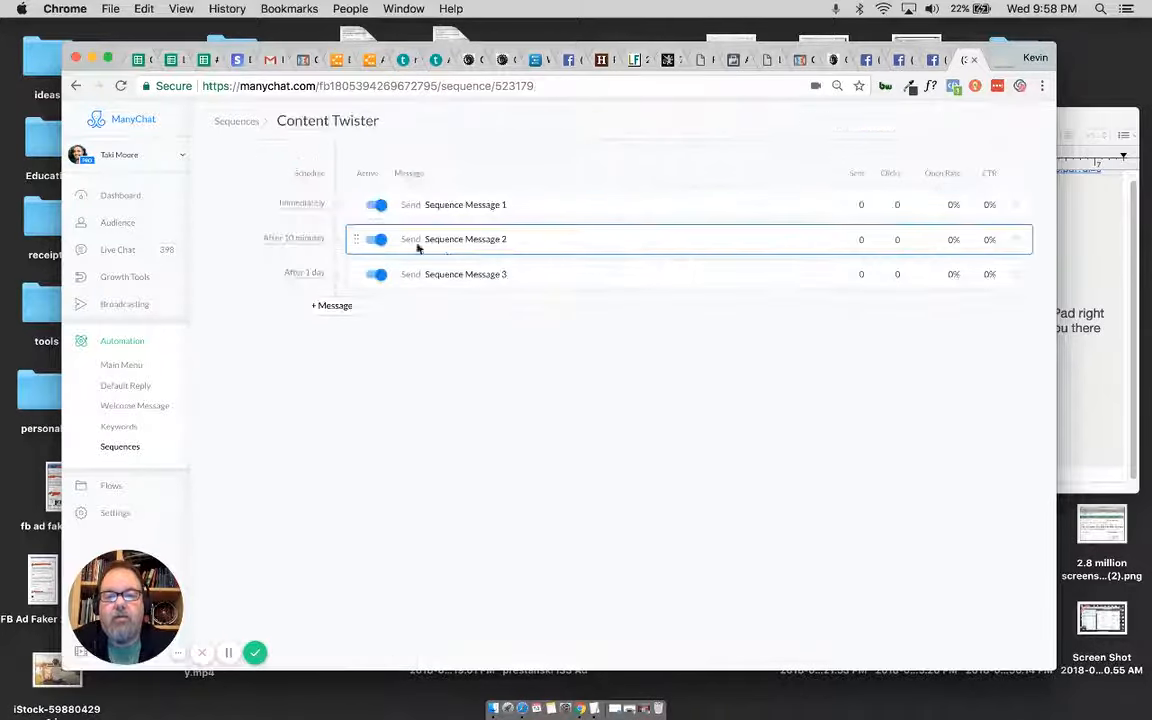
# Step: Open Sequence Message 3 for editing and inspect the settings of its two typing delays, leaving all message blocks in place
pyautogui.click(469, 276)
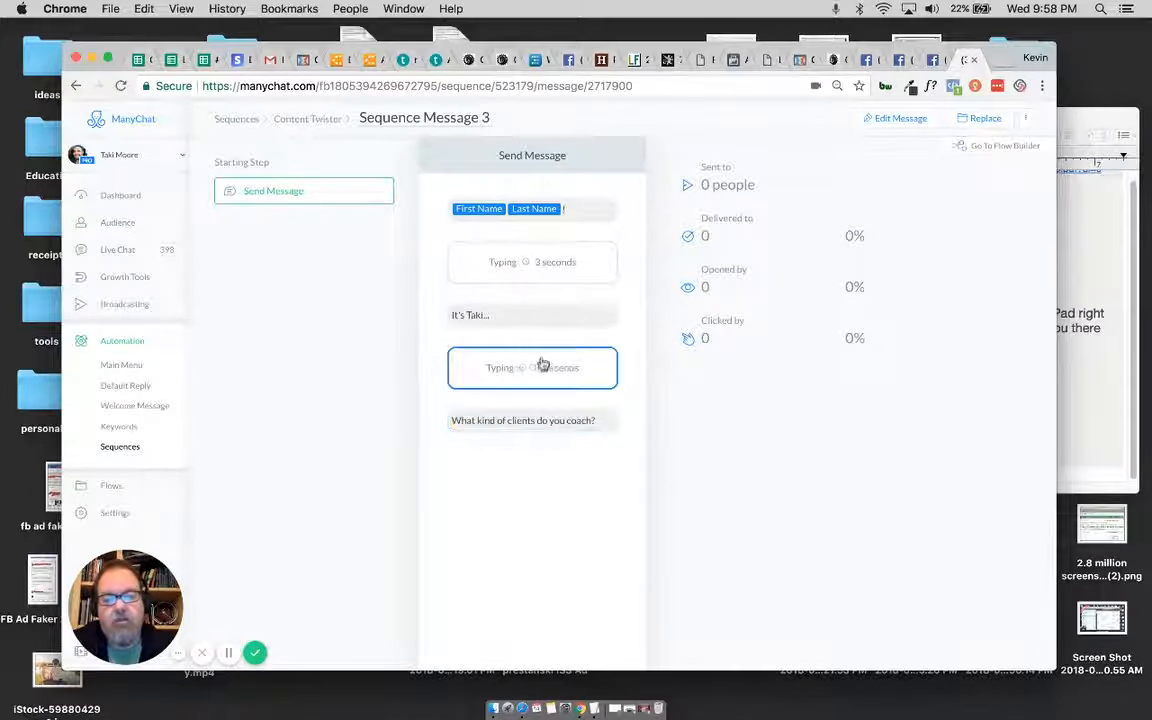
pyautogui.click(901, 120)
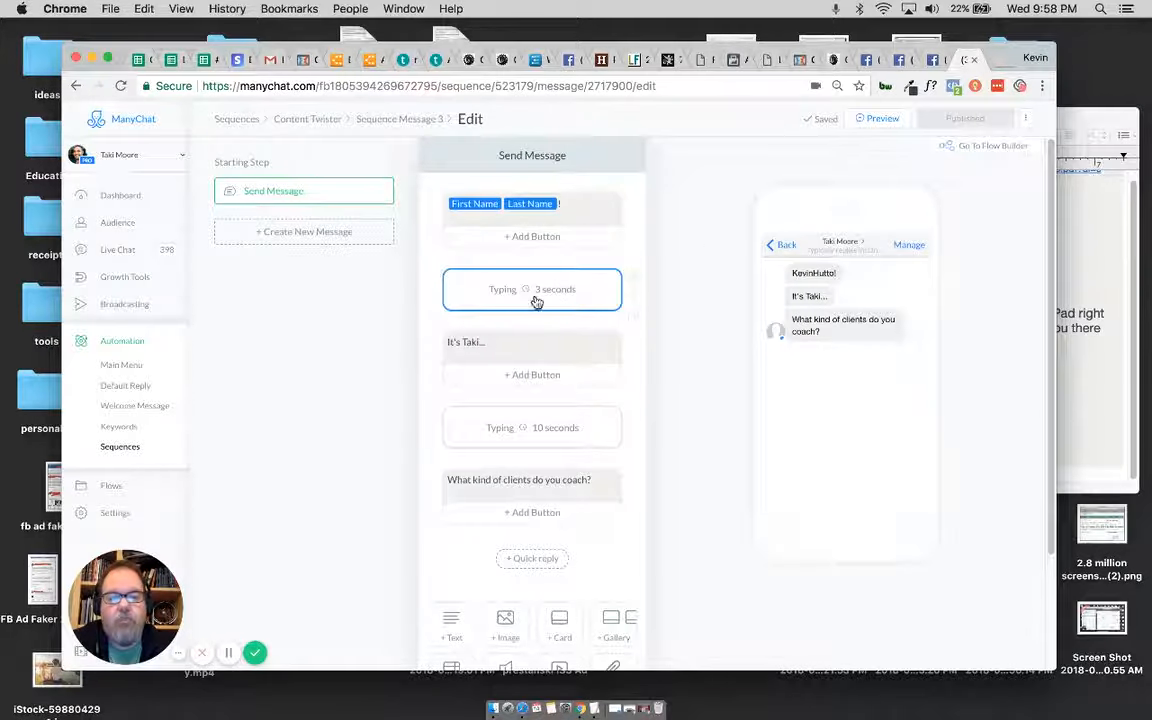
pyautogui.click(535, 300)
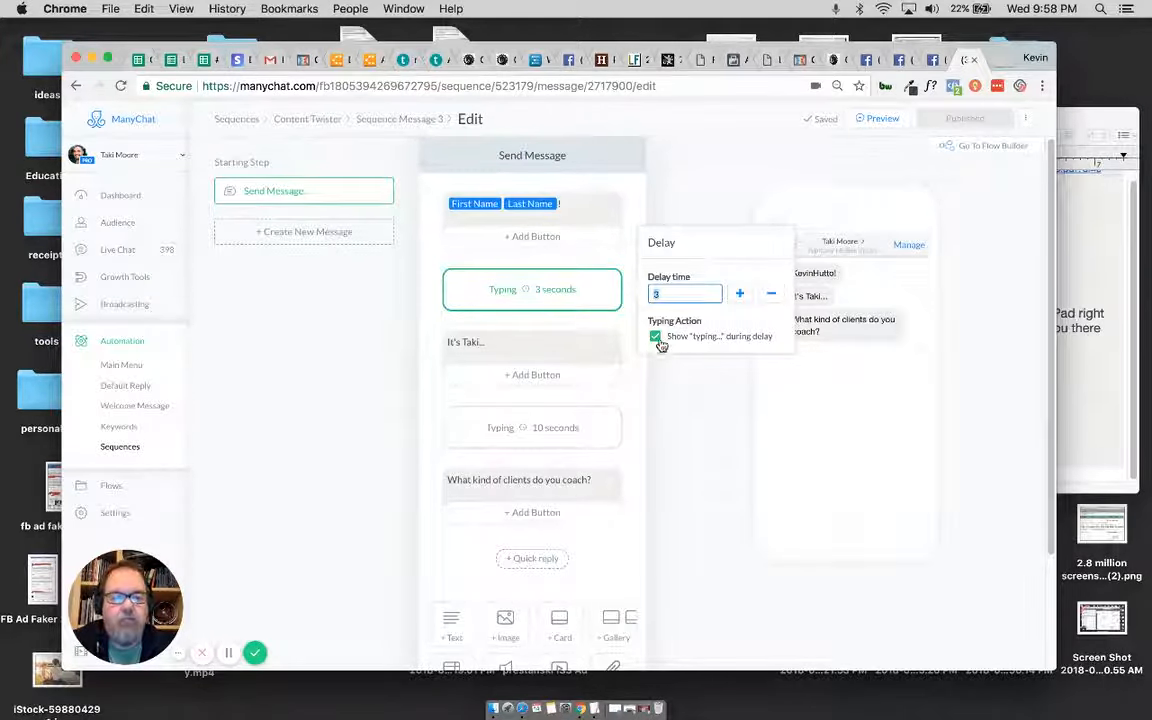
pyautogui.click(540, 428)
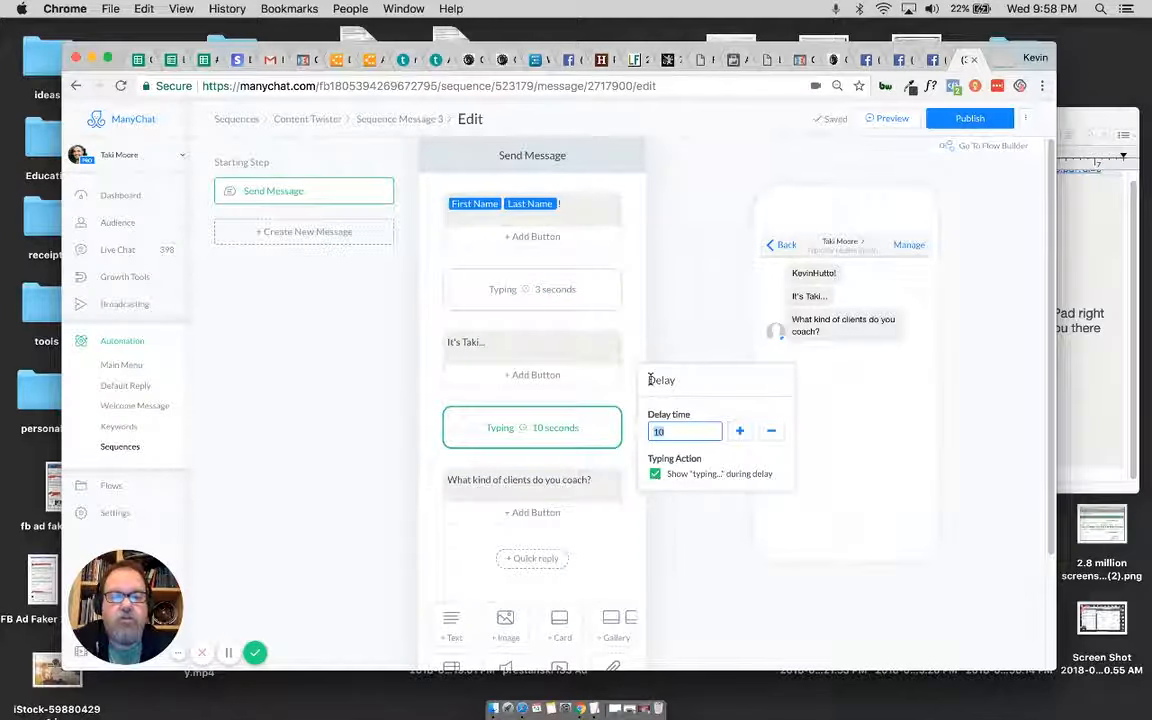
pyautogui.click(631, 276)
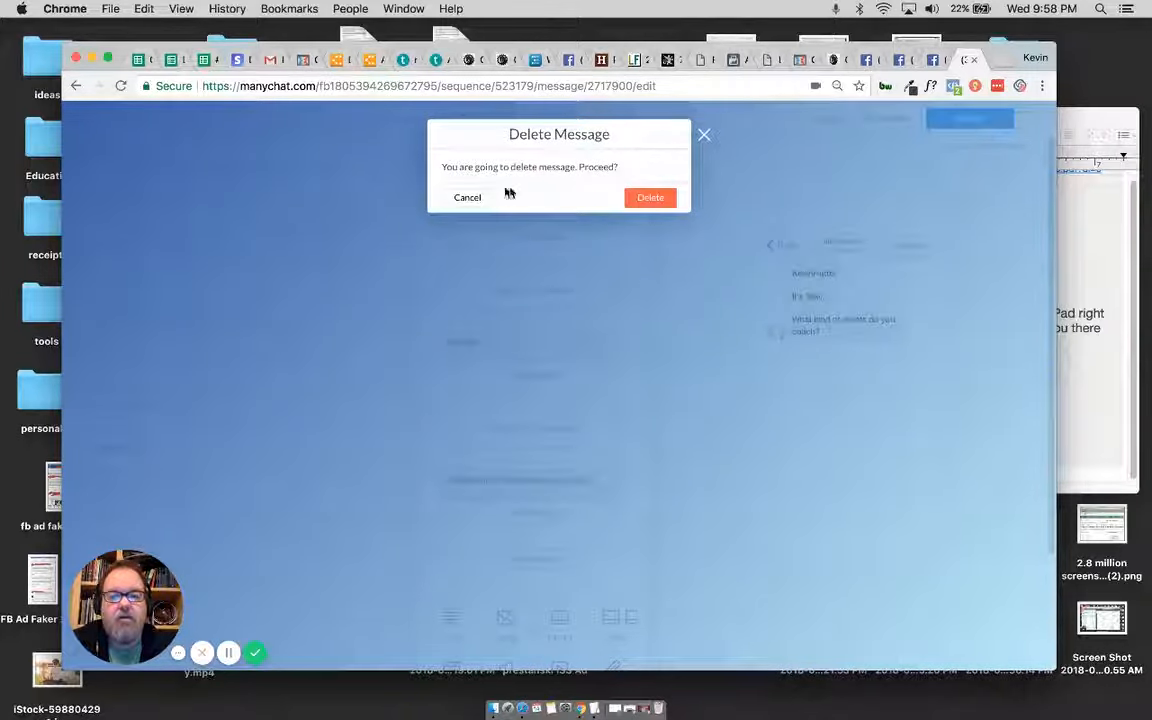
pyautogui.click(466, 196)
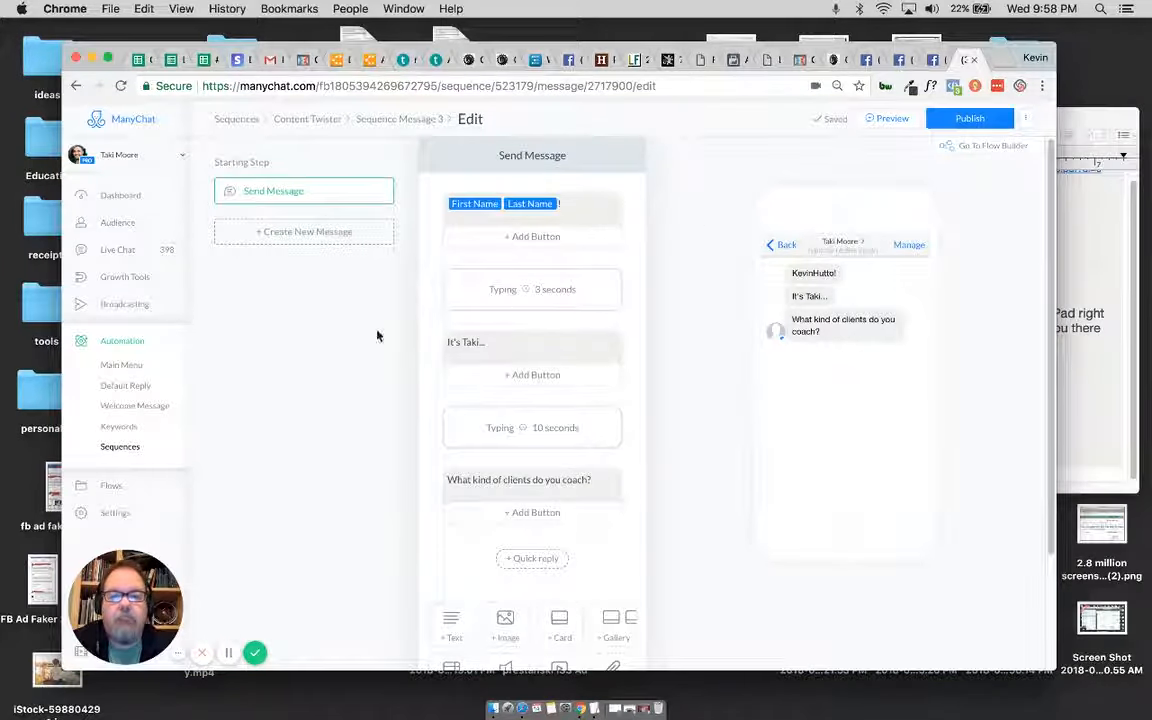
# Step: Send a preview of Sequence Message 3 to Messenger and read it with the earlier messages in the Facebook chat
pyautogui.click(886, 119)
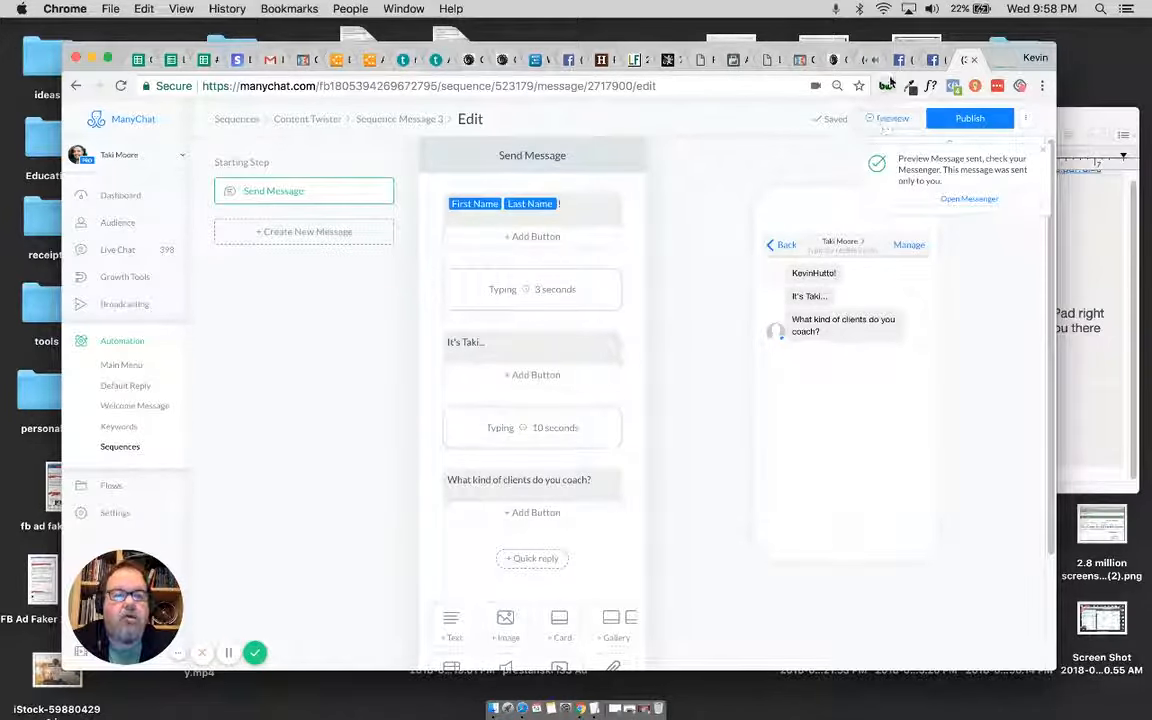
pyautogui.click(784, 58)
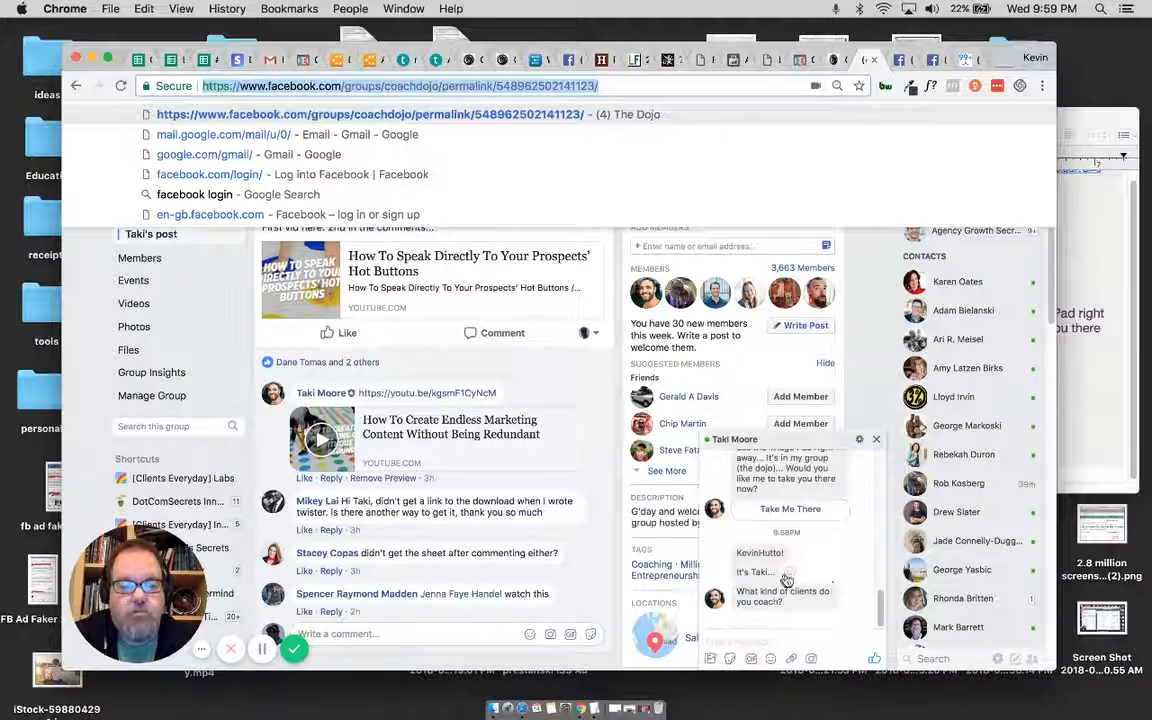
pyautogui.click(868, 333)
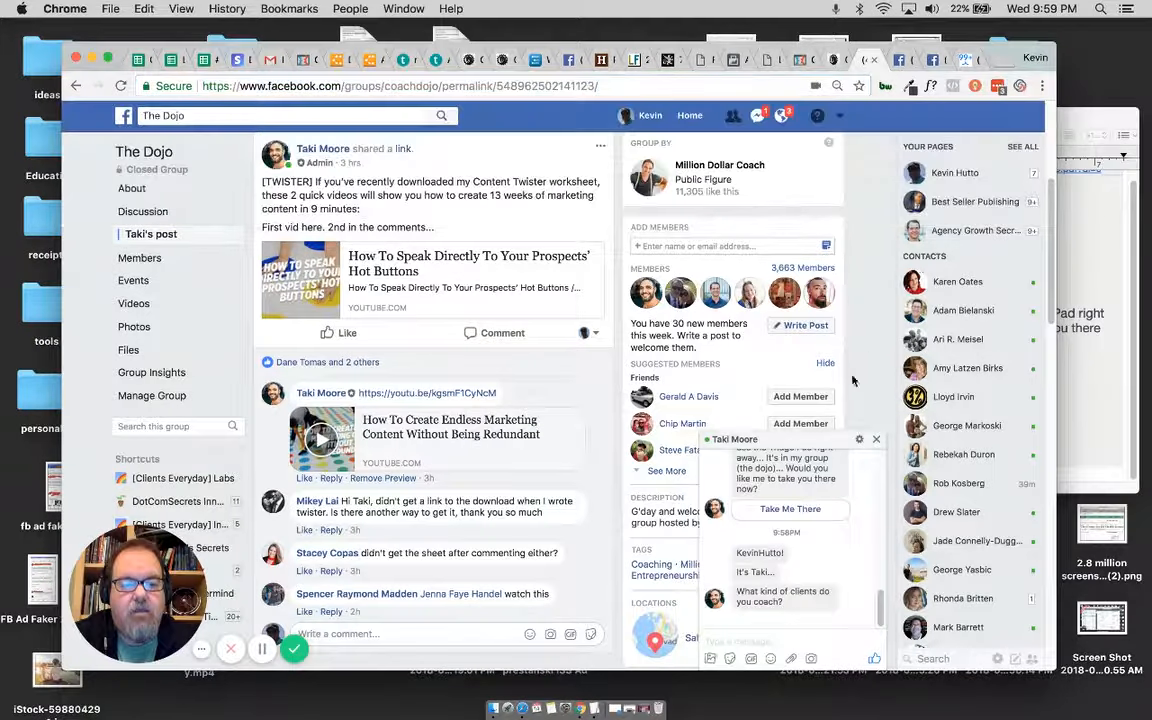
pyautogui.scroll(3, 836, 540)
pyautogui.scroll(2, 836, 540)
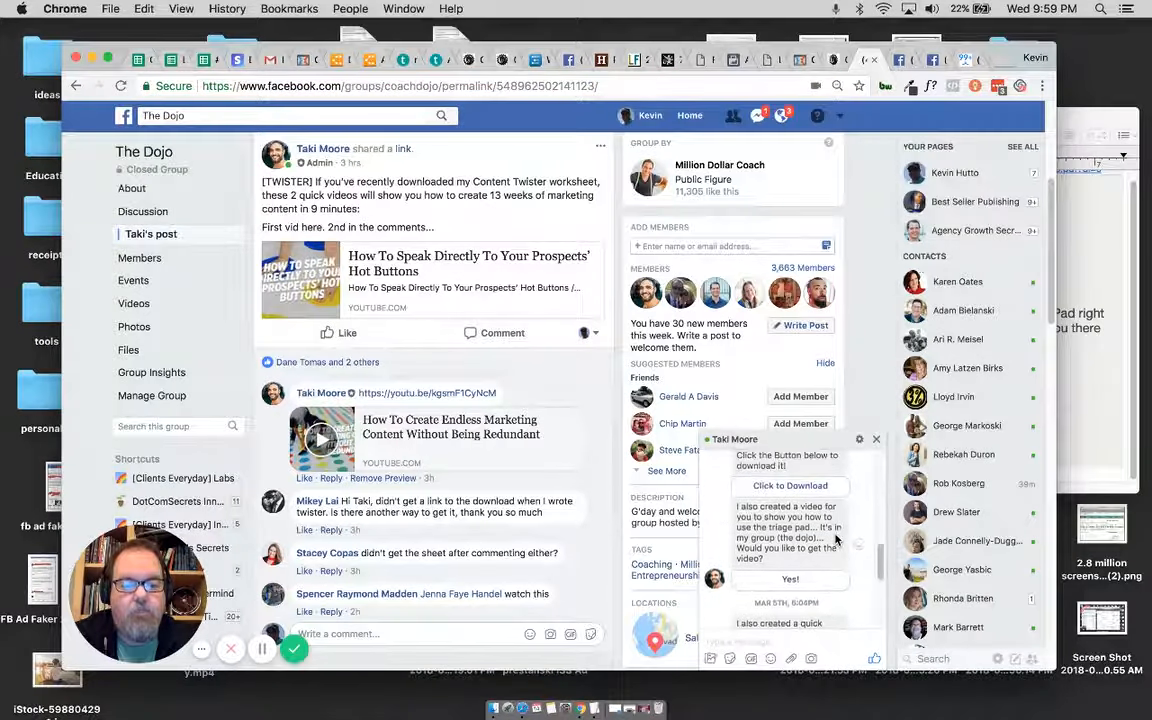
pyautogui.scroll(1, 834, 536)
pyautogui.scroll(2, 835, 536)
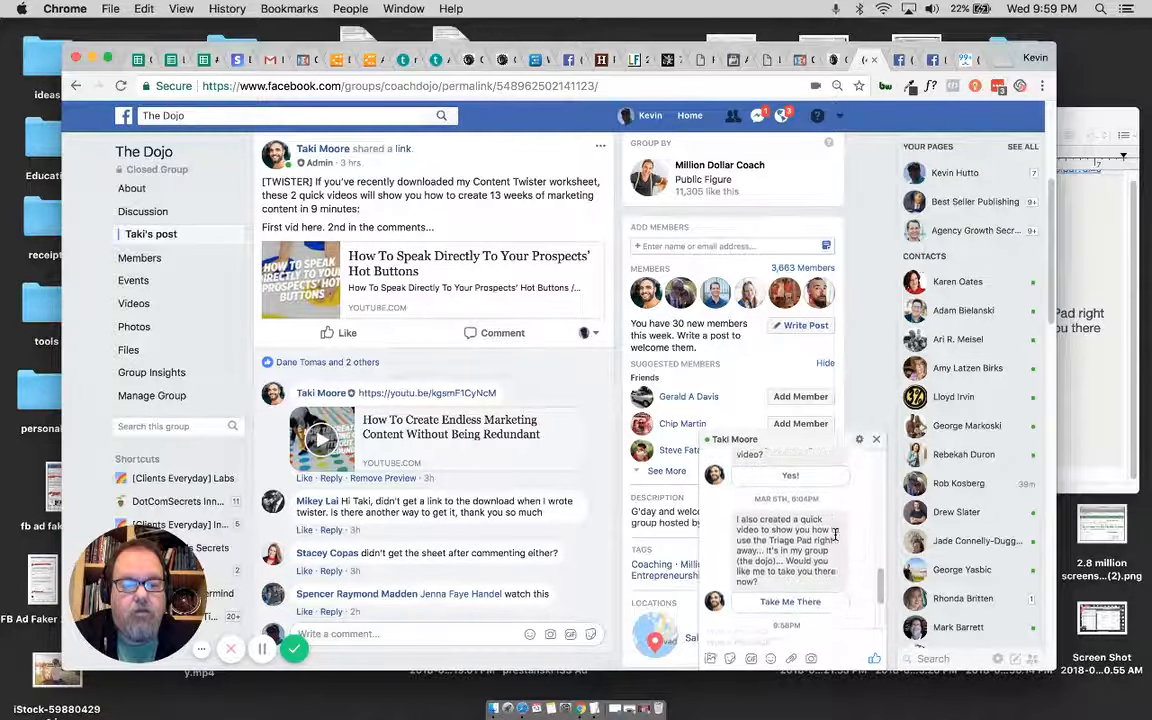
pyautogui.scroll(-4, 836, 540)
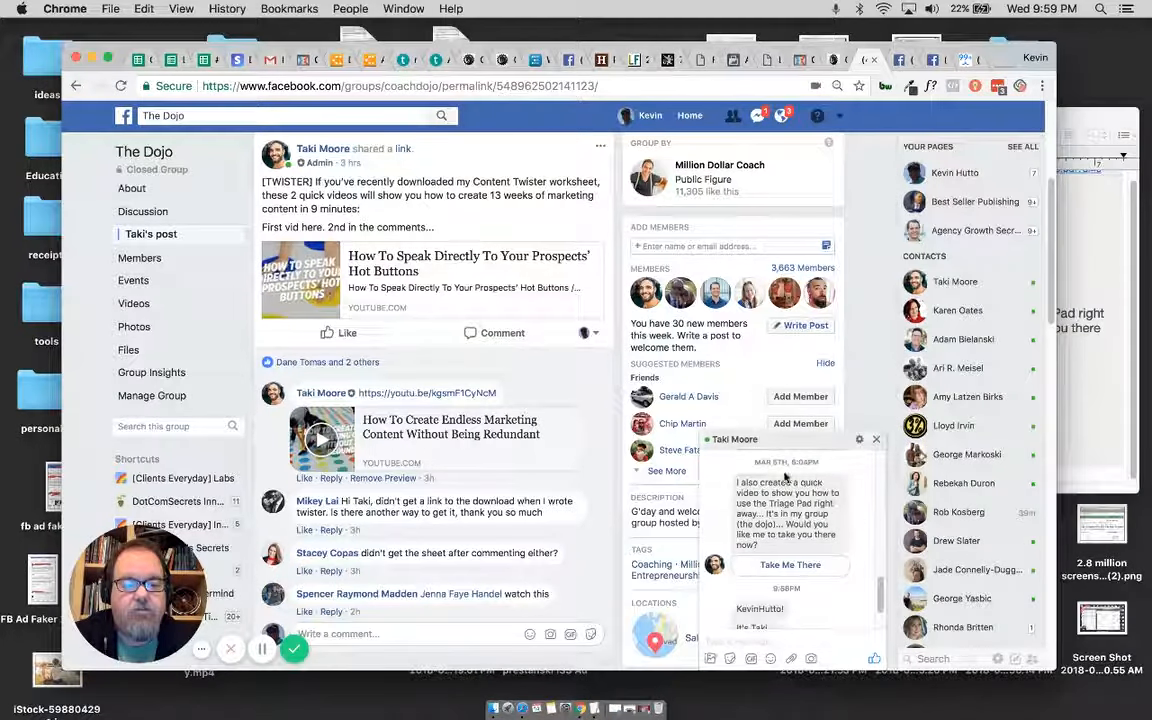
# Step: Switch back to ManyChat, publish Sequence Message 3 and return to the Content Twister sequence overview
pyautogui.click(958, 60)
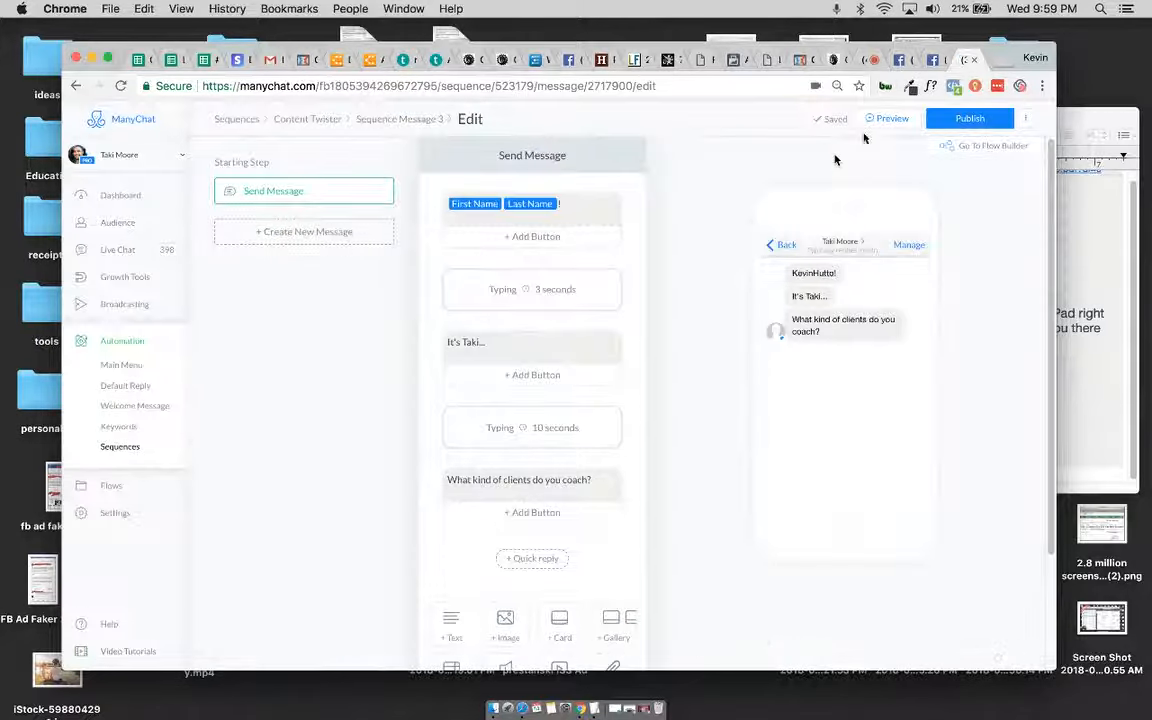
pyautogui.scroll(-1, 373, 376)
pyautogui.scroll(-2, 373, 372)
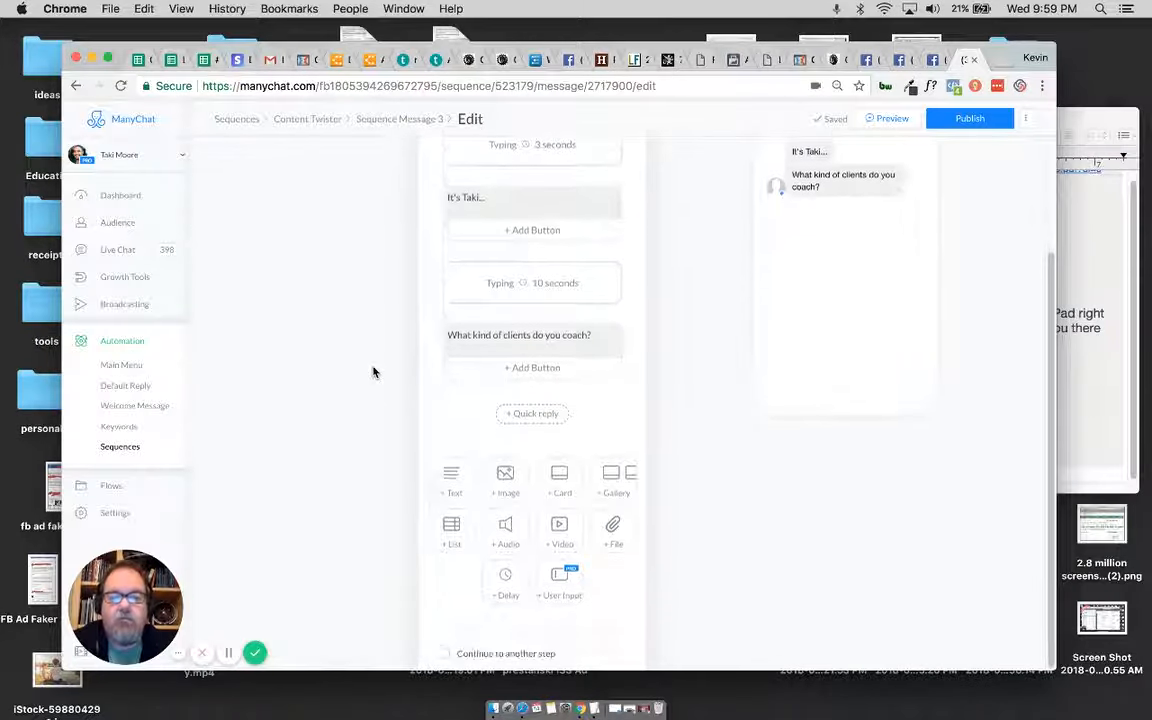
pyautogui.click(985, 120)
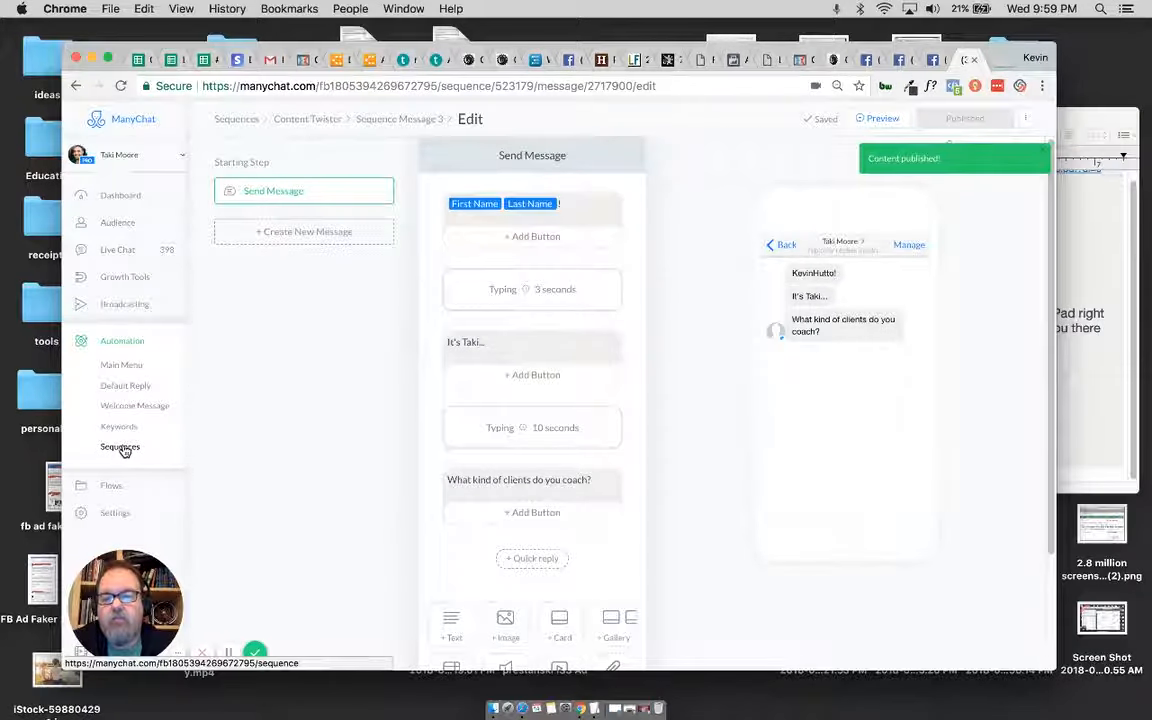
pyautogui.click(311, 121)
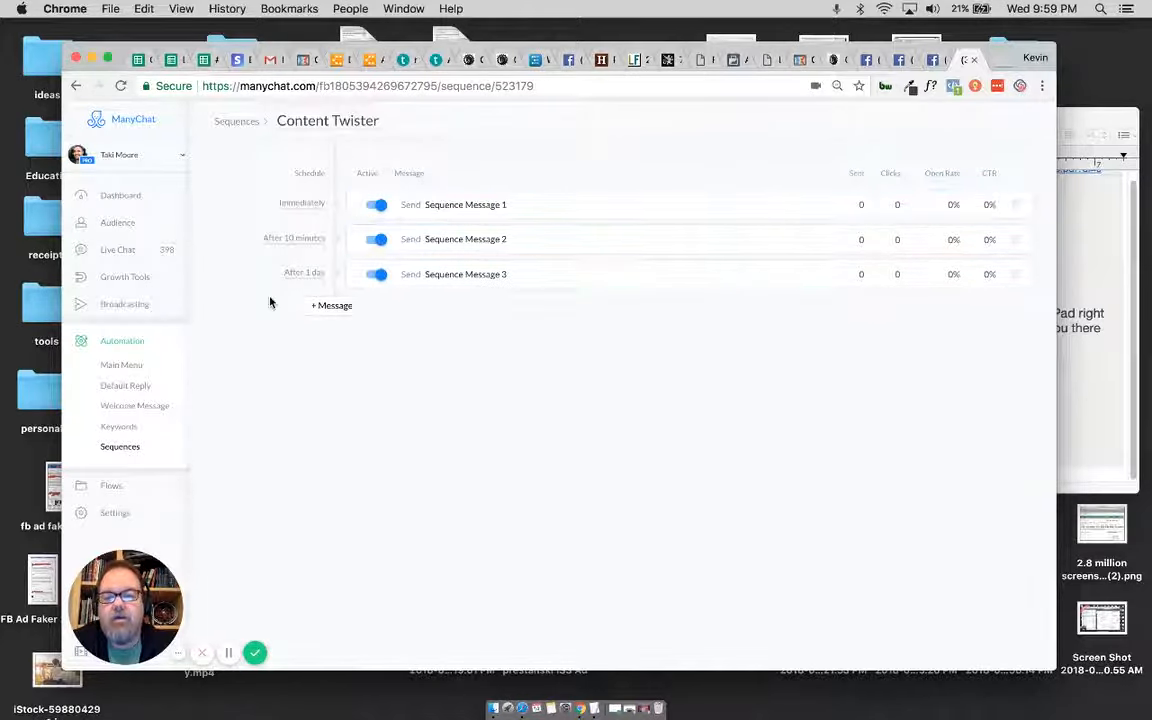
# Step: Open the Content Twister growth tool and check its tracked post, auto-response message and opt-in actions
pyautogui.click(126, 277)
pyautogui.click(300, 222)
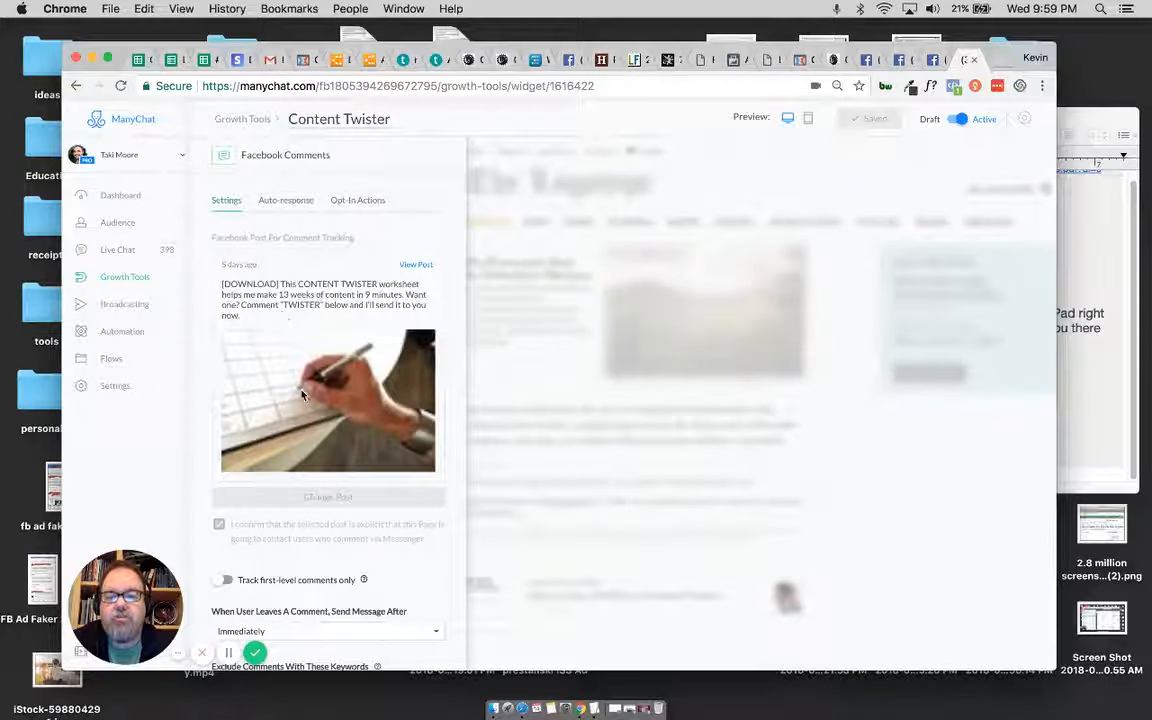
pyautogui.scroll(-3, 317, 487)
pyautogui.scroll(3, 316, 627)
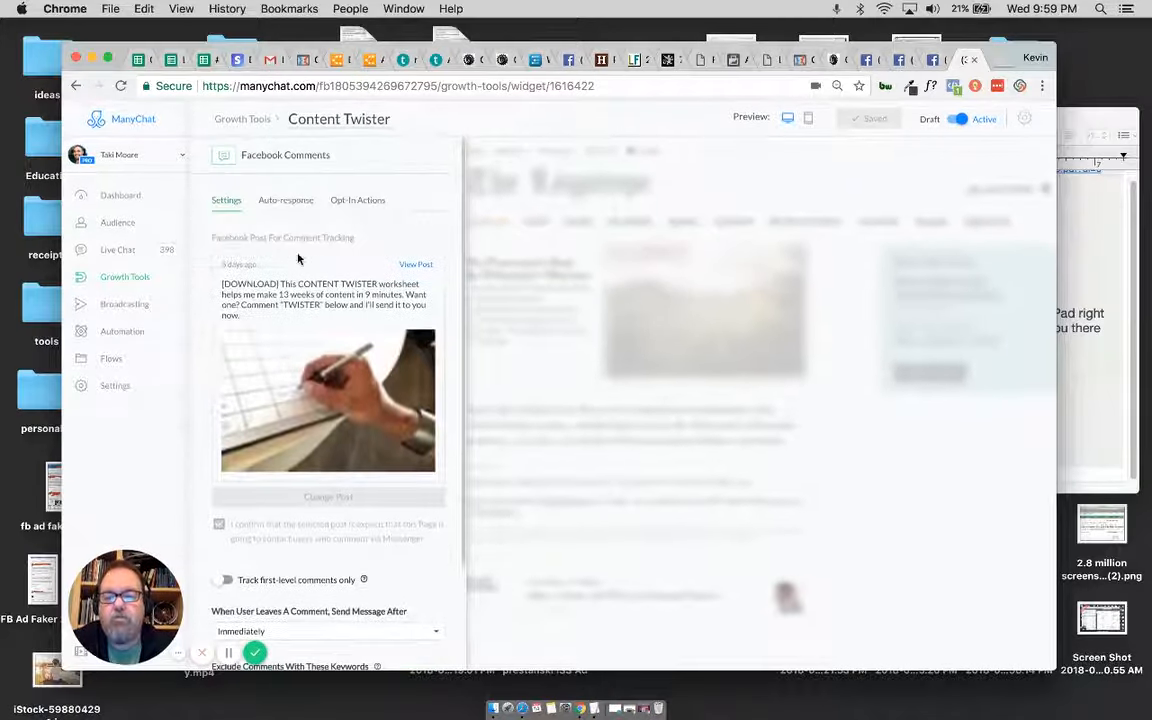
pyautogui.click(288, 200)
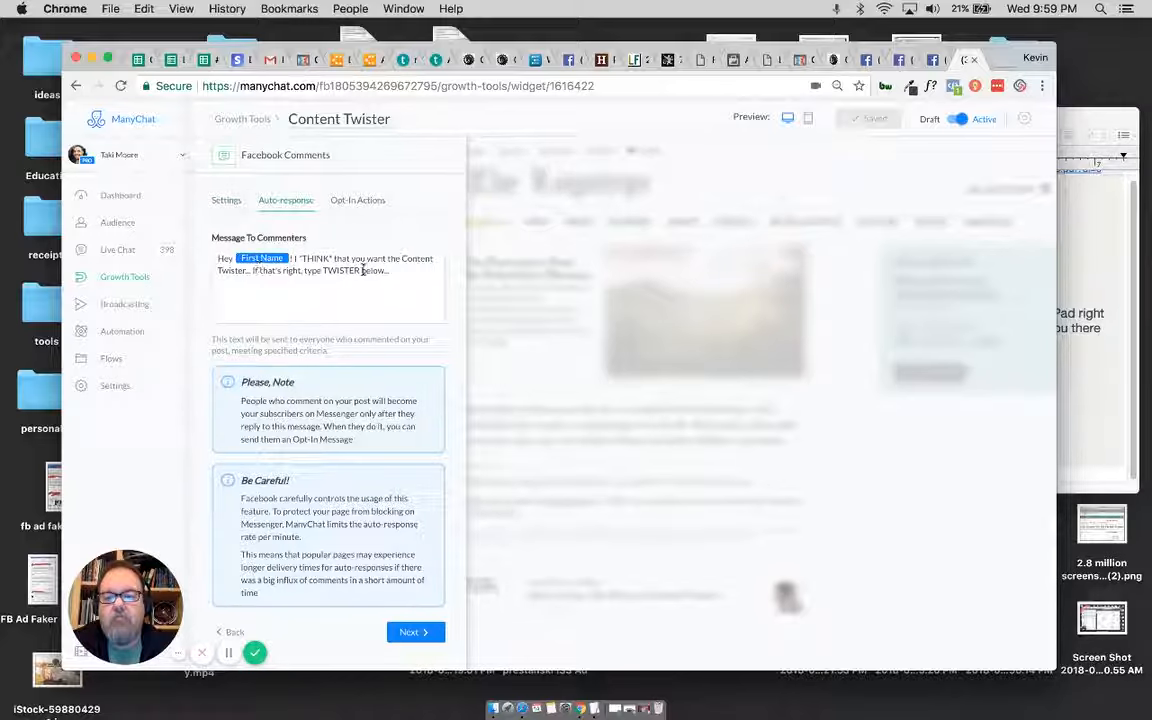
pyautogui.click(358, 201)
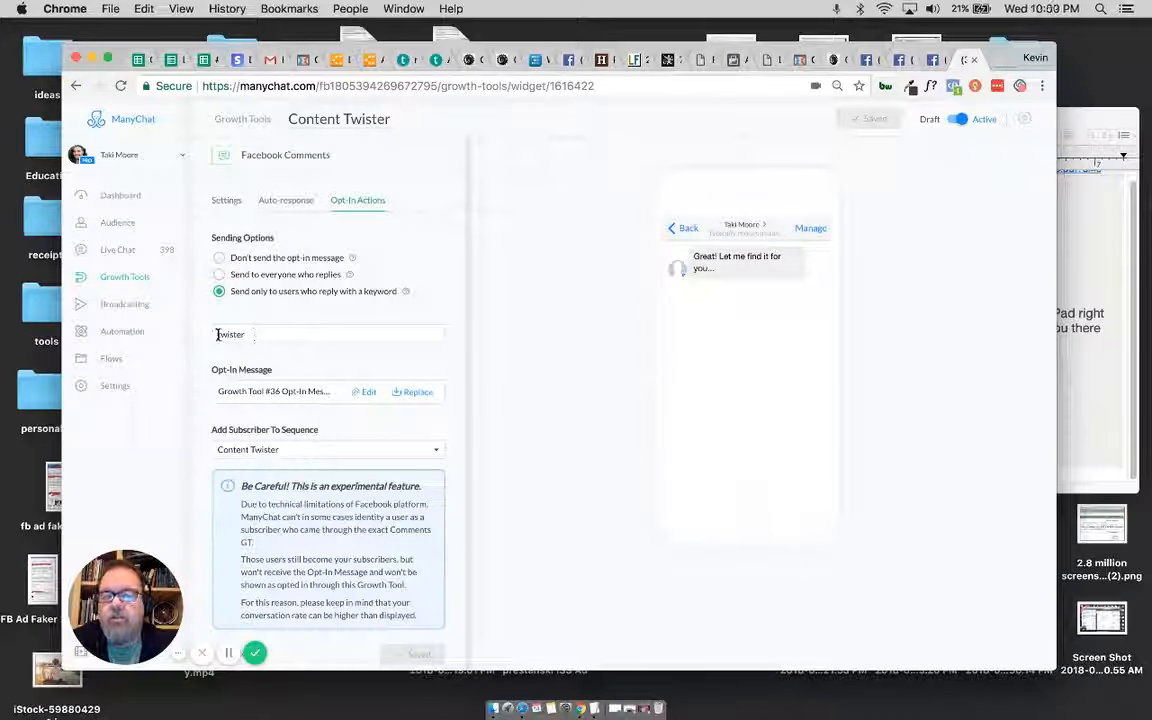
# Step: Open the growth tool's opt-in message to check its text, and return to the Content Twister opt-in actions
pyautogui.click(367, 396)
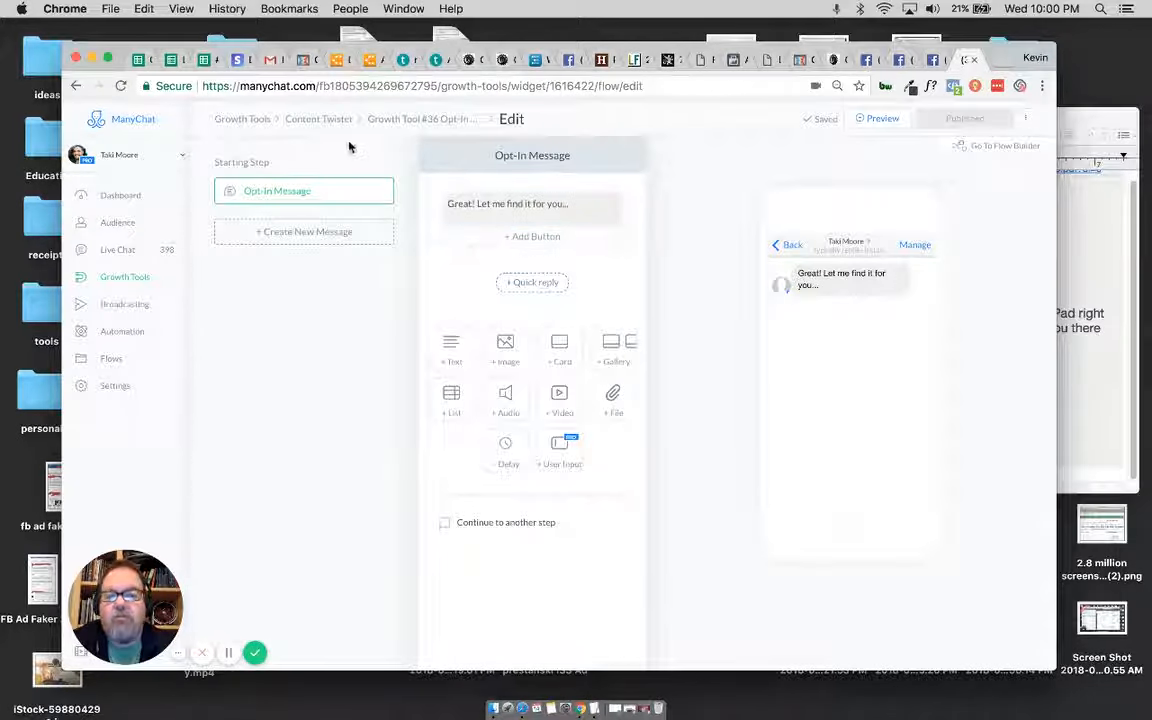
pyautogui.click(400, 119)
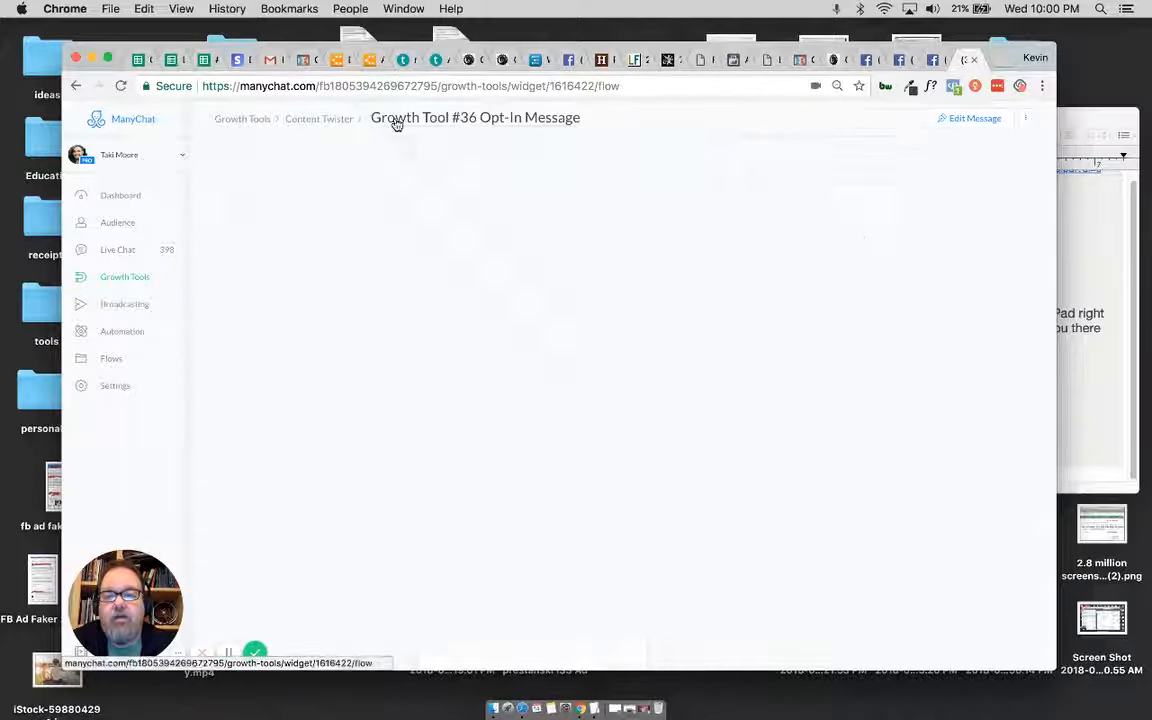
pyautogui.click(334, 121)
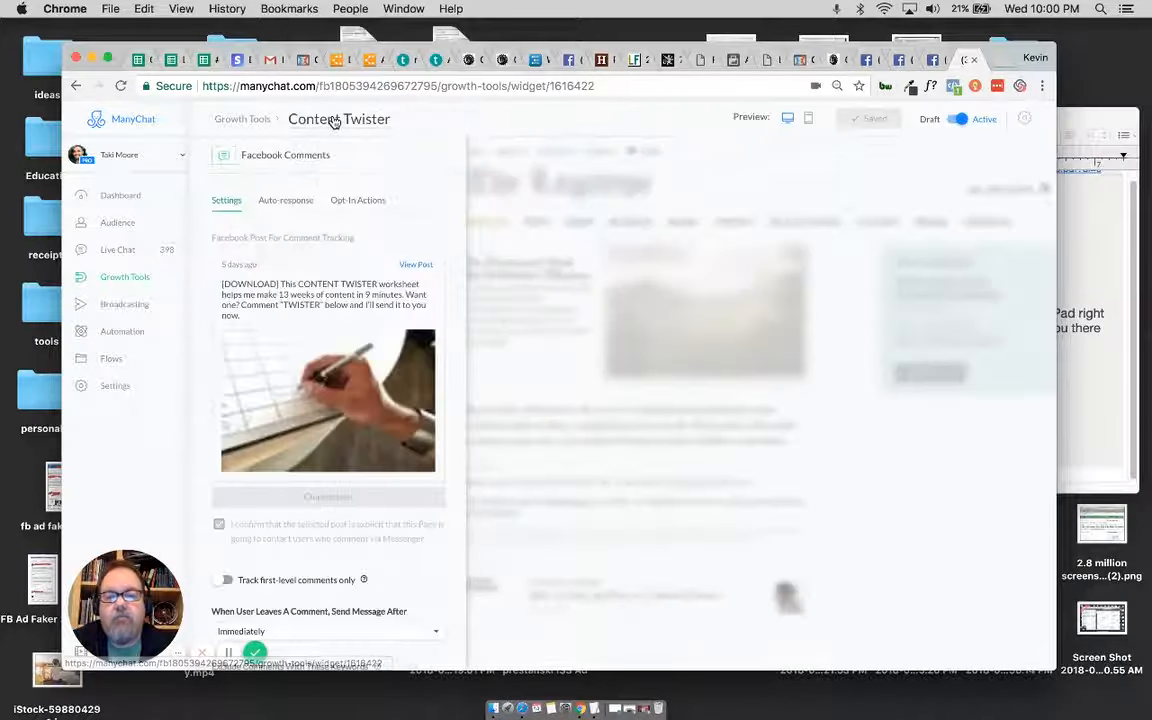
pyautogui.click(357, 202)
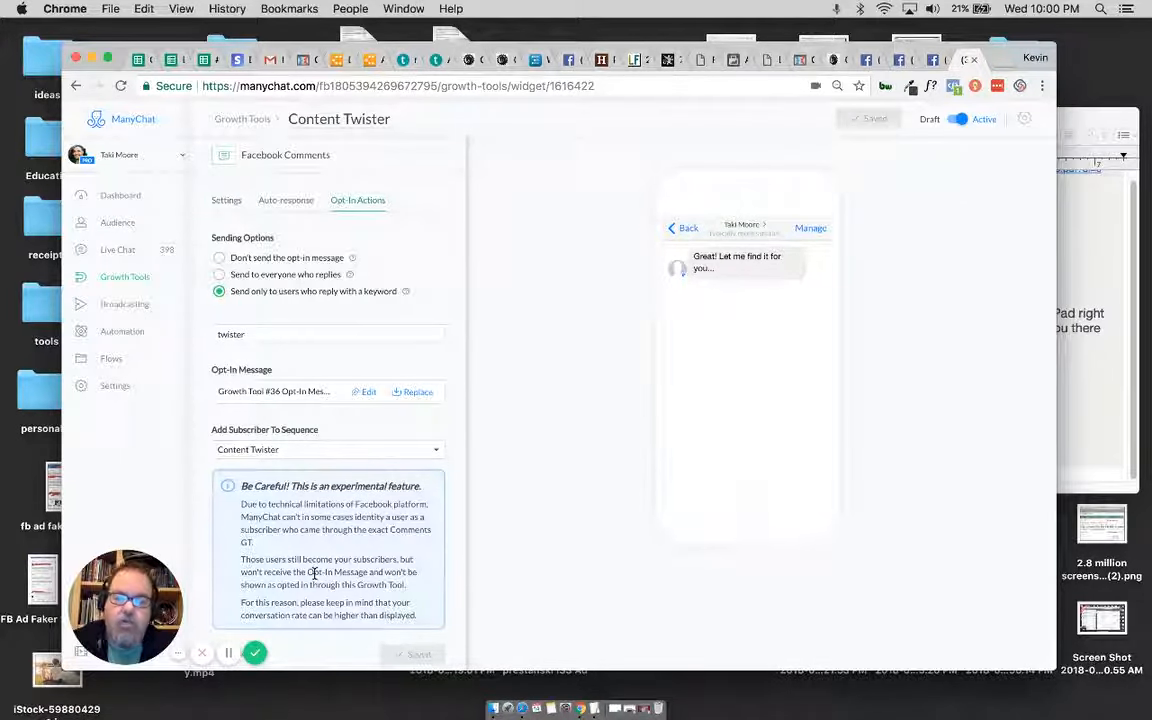
pyautogui.scroll(-1, 436, 551)
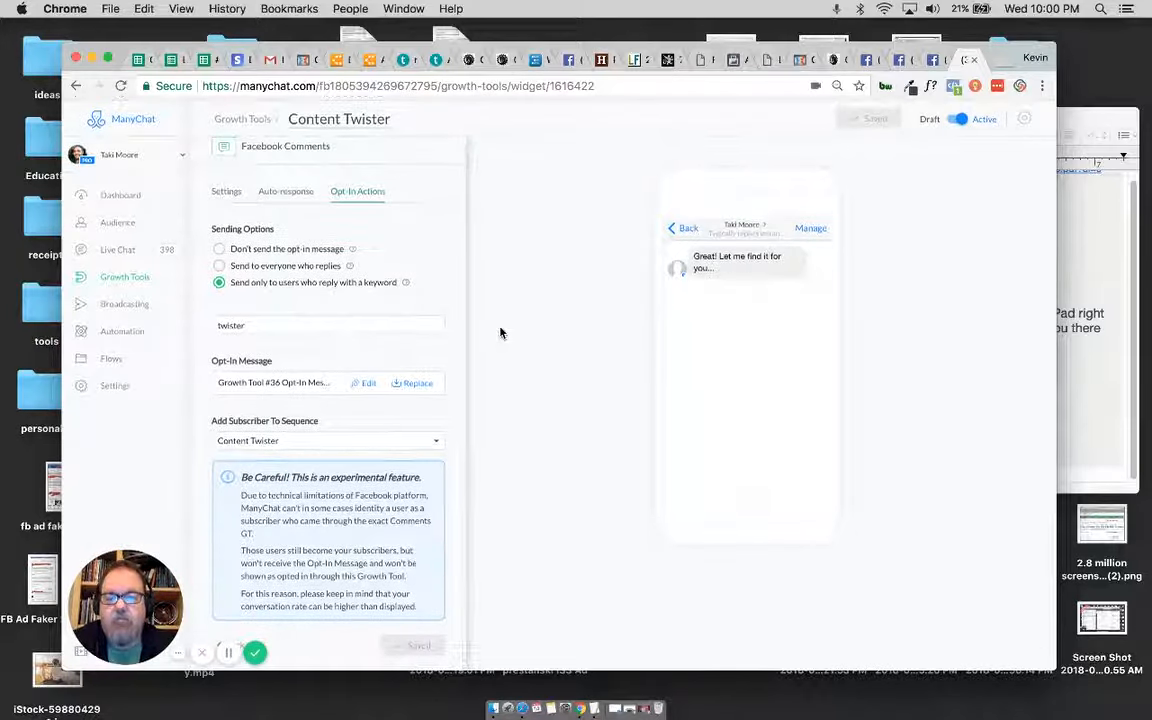